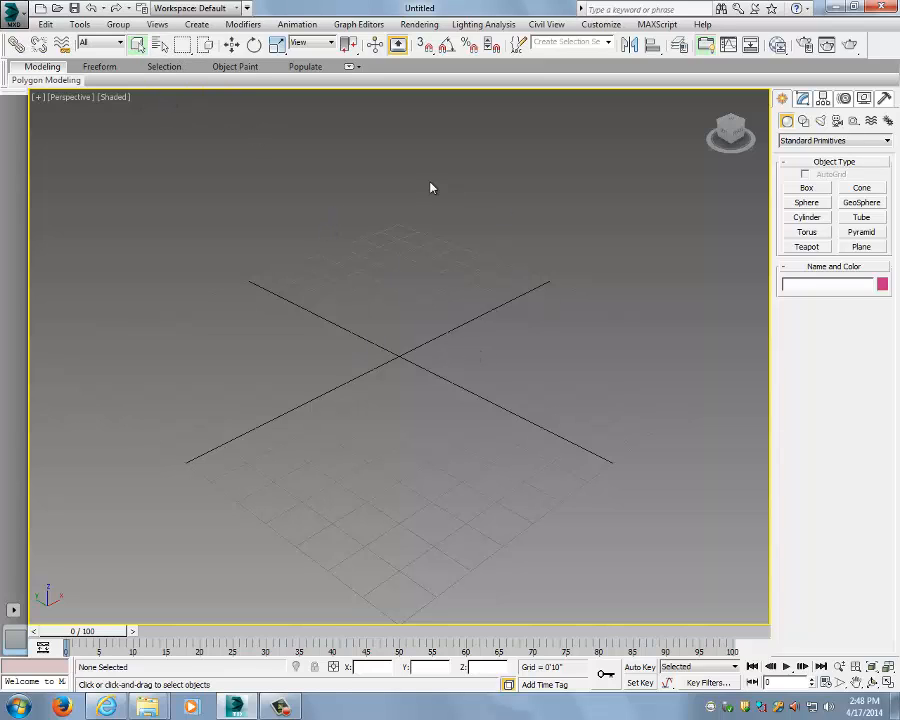
pyautogui.keyDown('alt'); pyautogui.moveTo(436, 348); pyautogui.dragTo(357, 270, button='middle'); pyautogui.keyUp('alt')
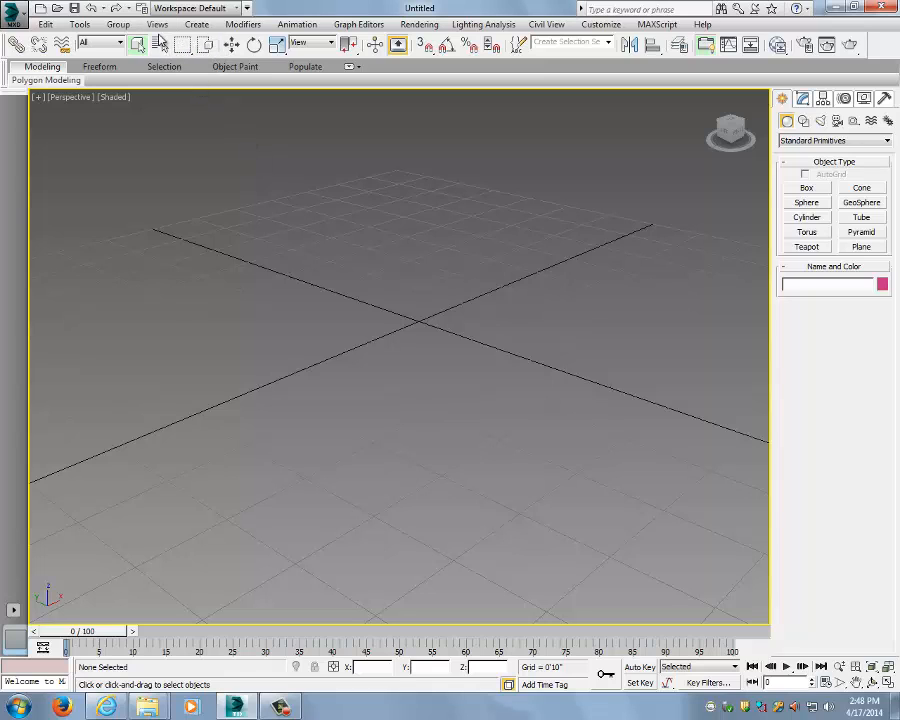
pyautogui.click(196, 24)
pyautogui.moveTo(209, 77)
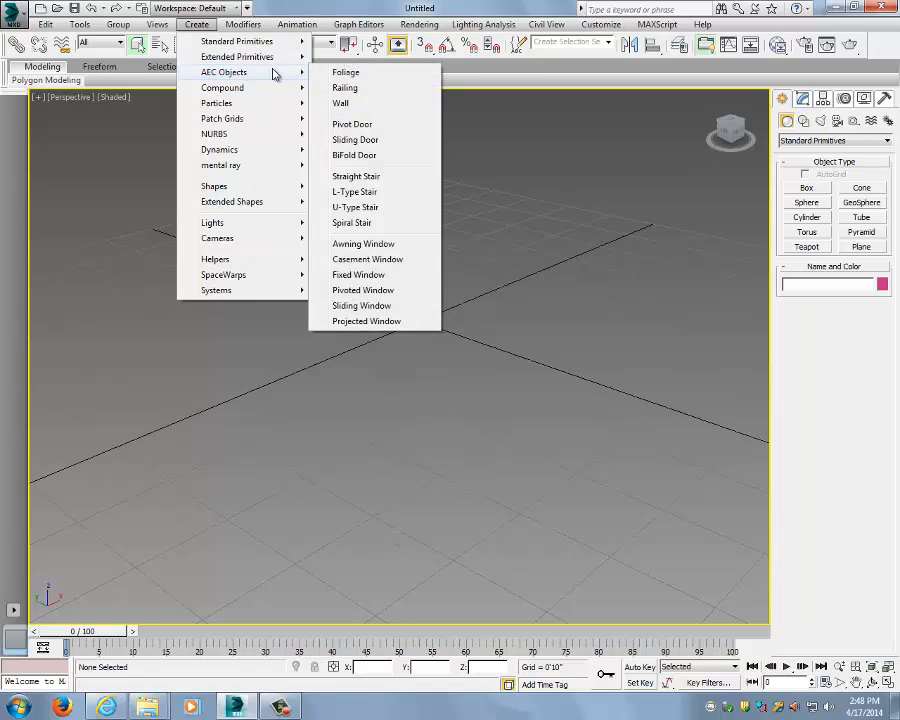
pyautogui.click(310, 27)
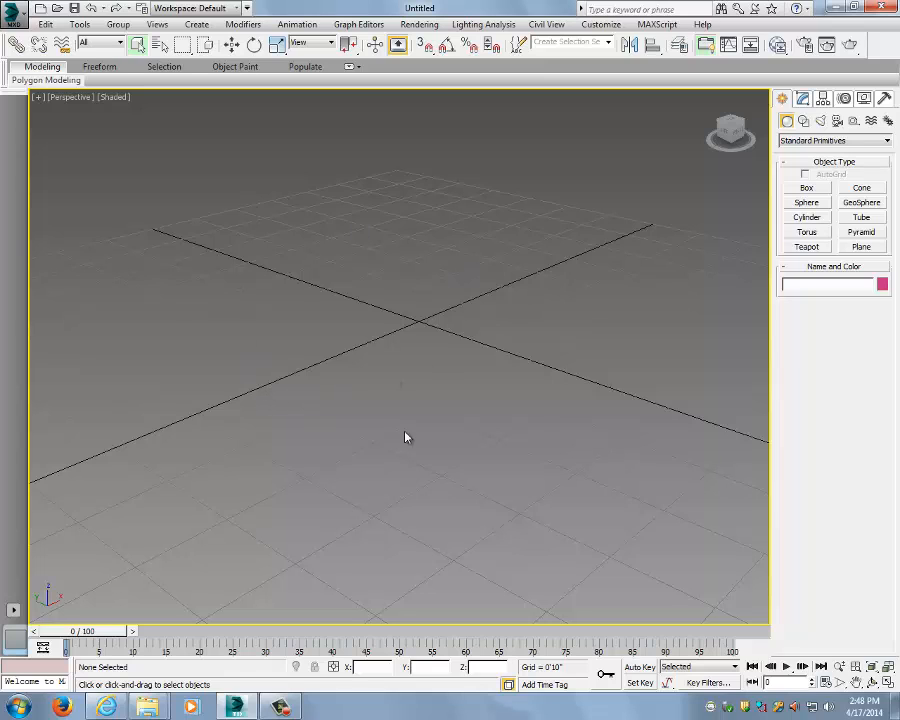
pyautogui.moveTo(433, 343); pyautogui.dragTo(395, 360, button='middle')
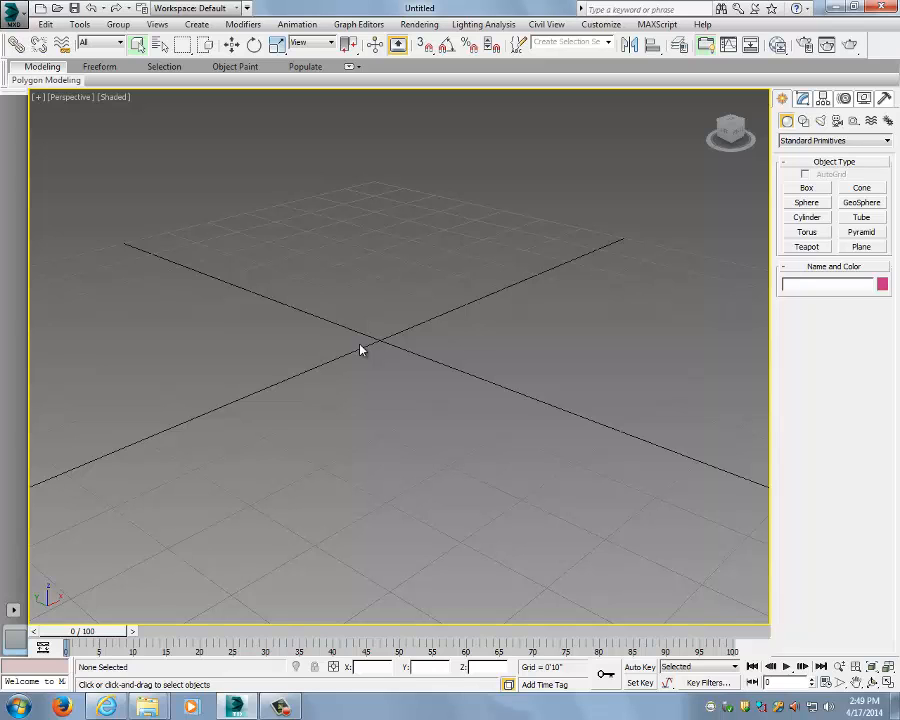
pyautogui.keyDown('alt'); pyautogui.moveTo(333, 354); pyautogui.dragTo(394, 259, button='middle'); pyautogui.keyUp('alt')
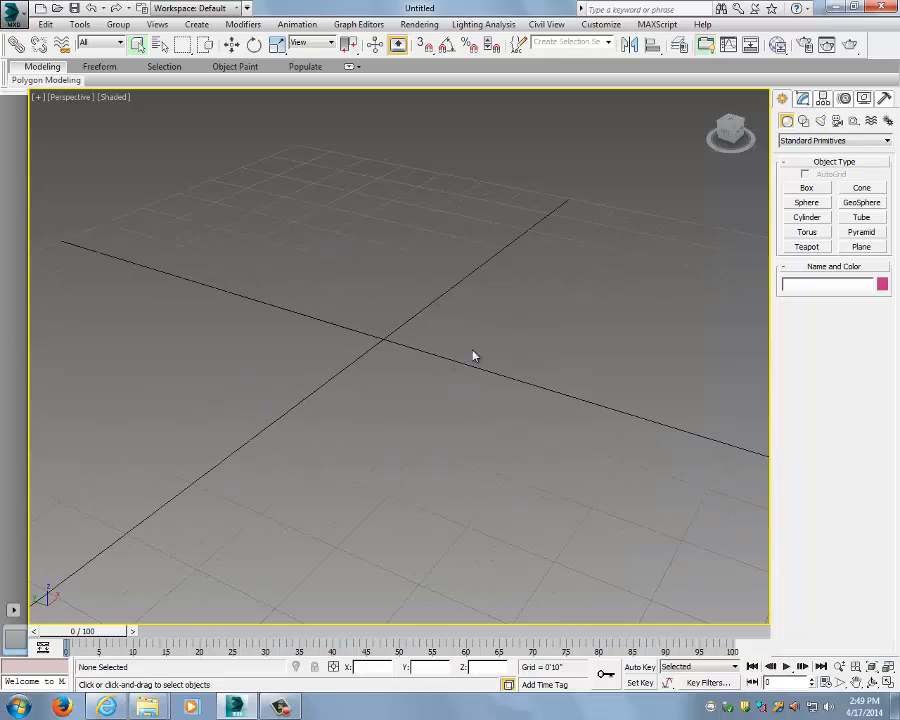
pyautogui.keyDown('alt'); pyautogui.moveTo(474, 355); pyautogui.dragTo(446, 396, button='middle'); pyautogui.keyUp('alt')
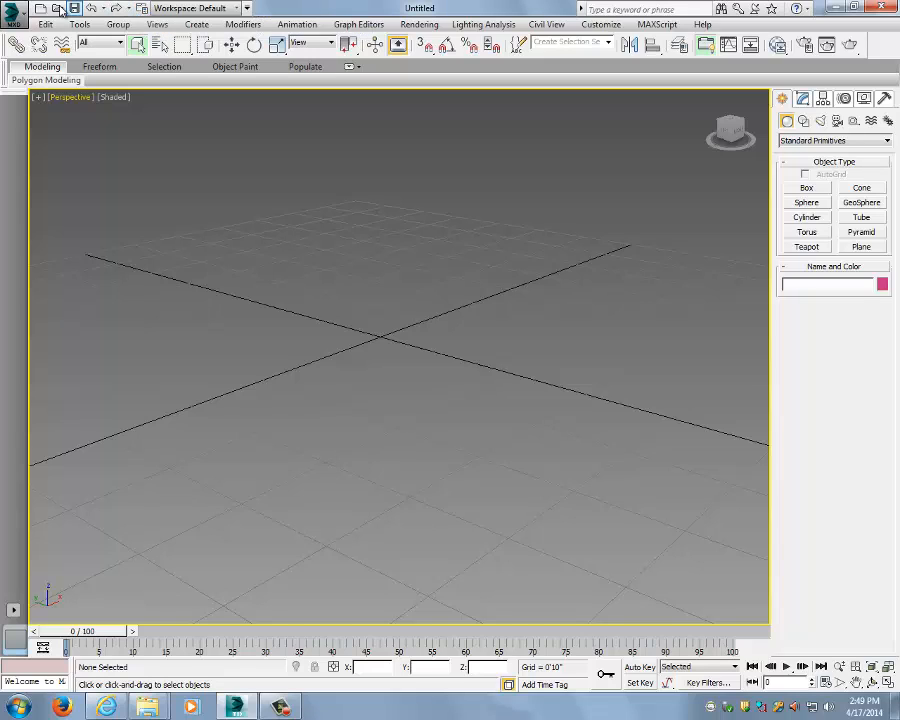
# - Create a new folder named MyDMI_Project on the Desktop and set it as the current project folder
pyautogui.click(142, 9)
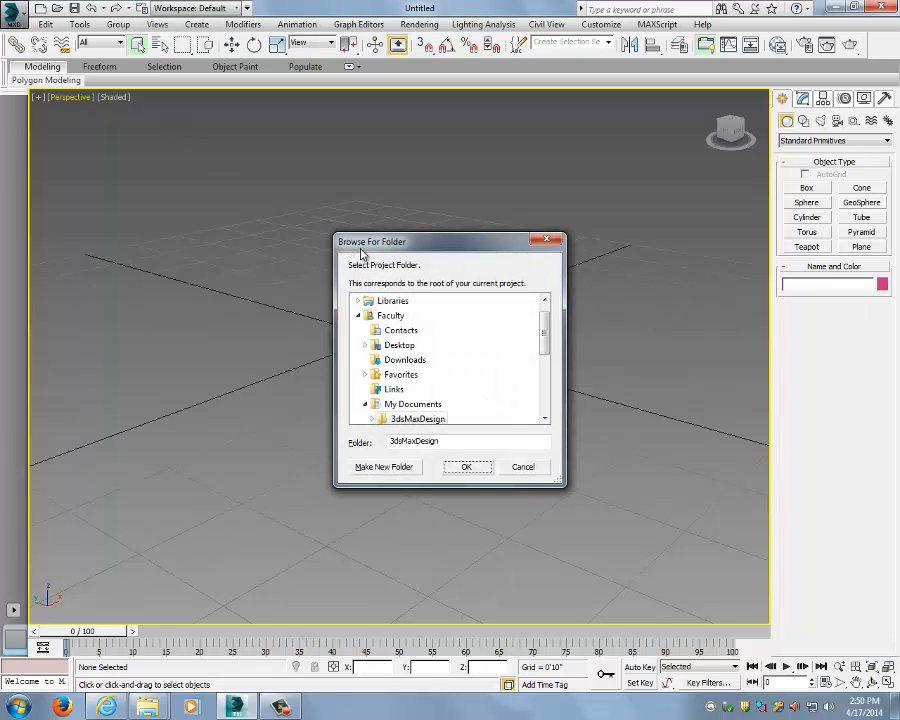
pyautogui.moveTo(400, 243); pyautogui.dragTo(333, 178)
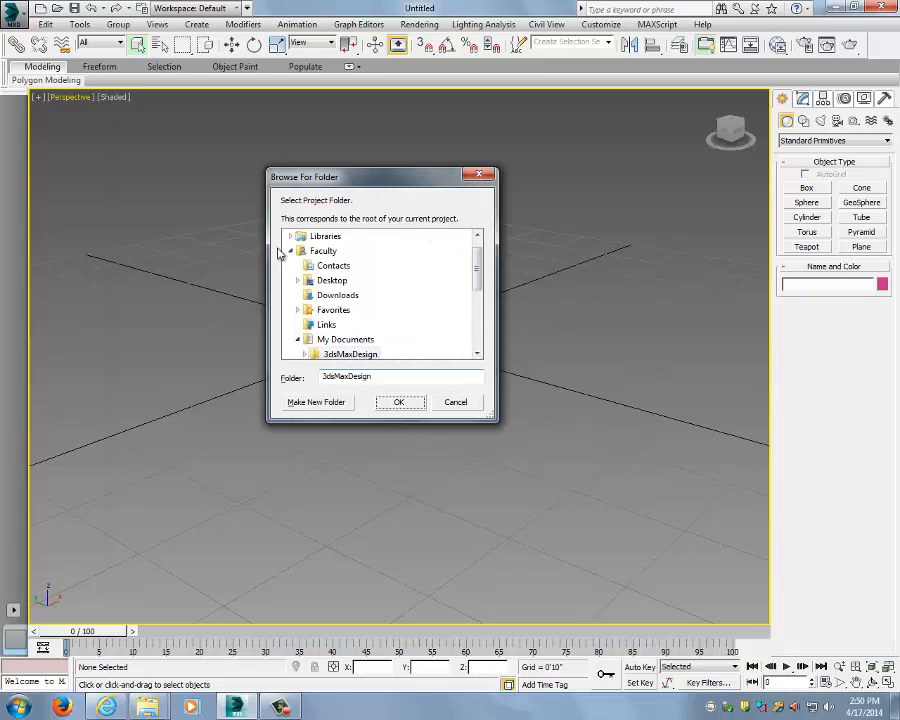
pyautogui.moveTo(477, 272); pyautogui.dragTo(476, 262)
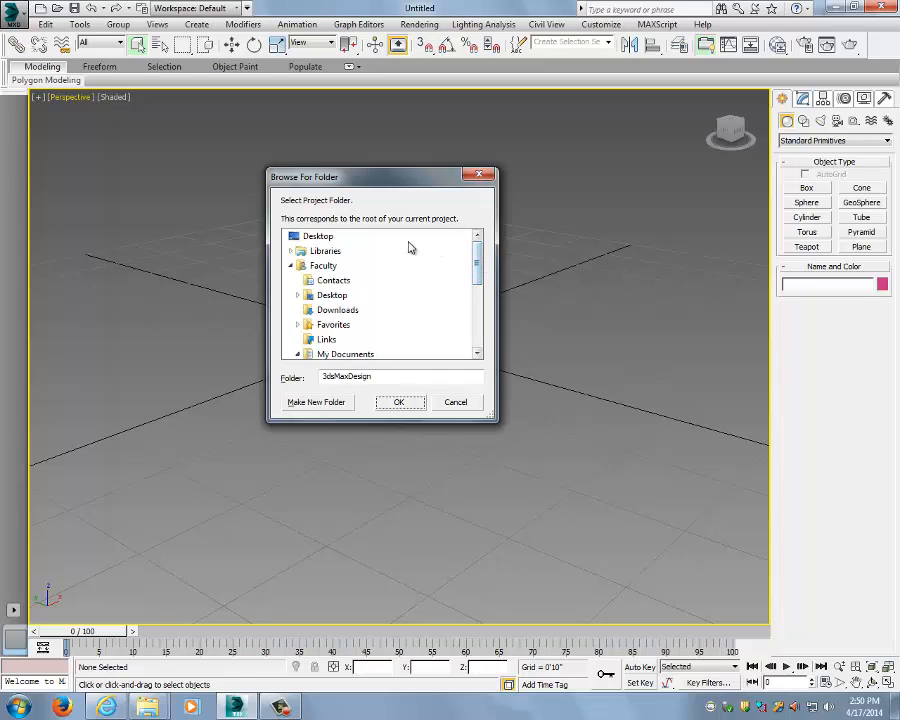
pyautogui.click(322, 236)
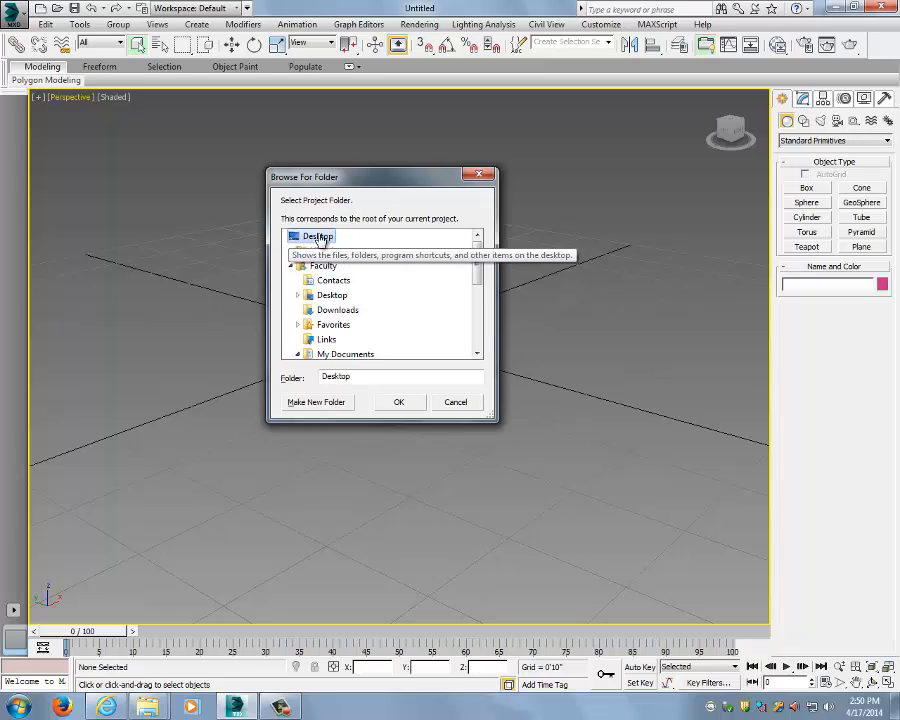
pyautogui.click(334, 410)
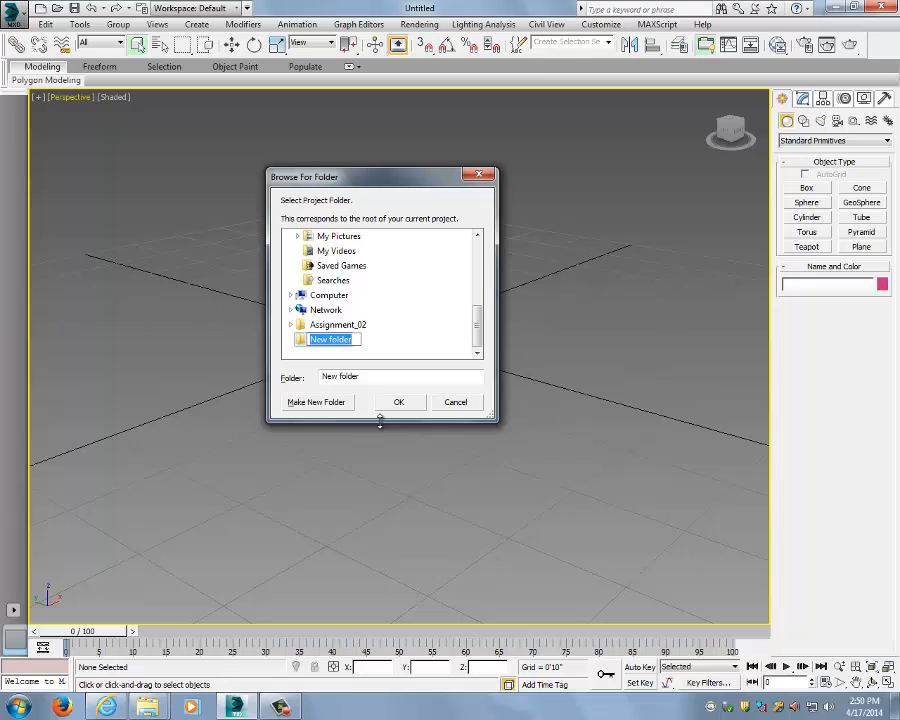
pyautogui.write('May')
pyautogui.press('BackSpace')
pyautogui.press('BackSpace')
pyautogui.write('yDMI_Project')
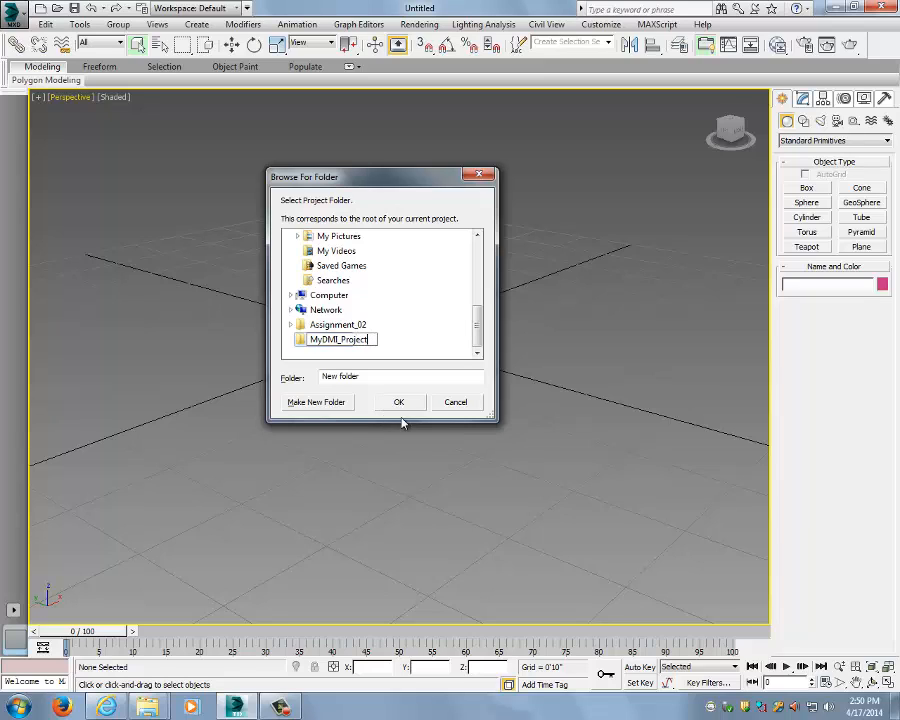
pyautogui.click(345, 344)
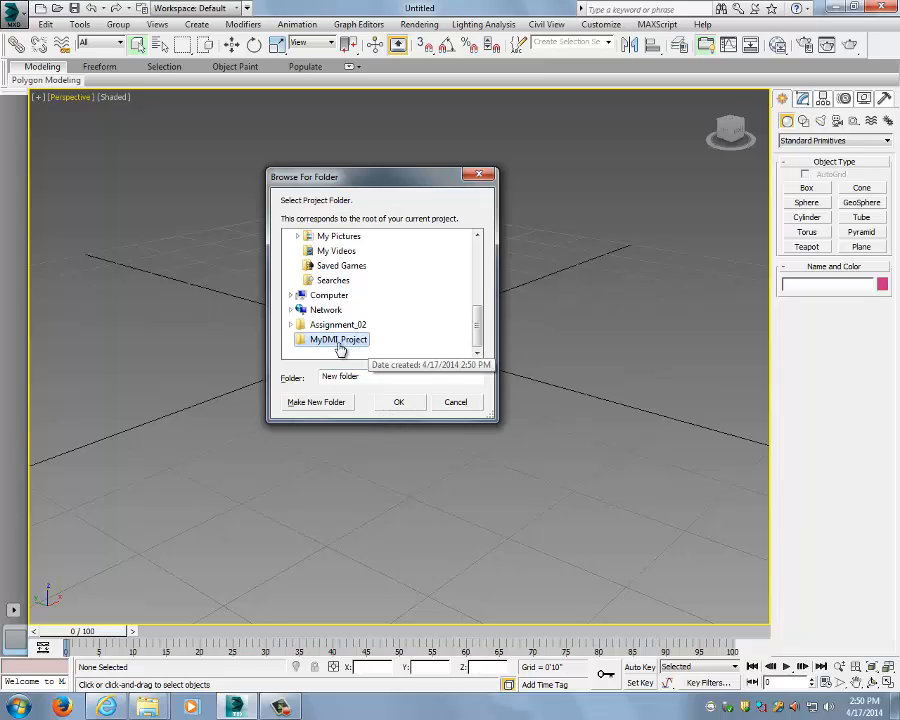
pyautogui.click(407, 405)
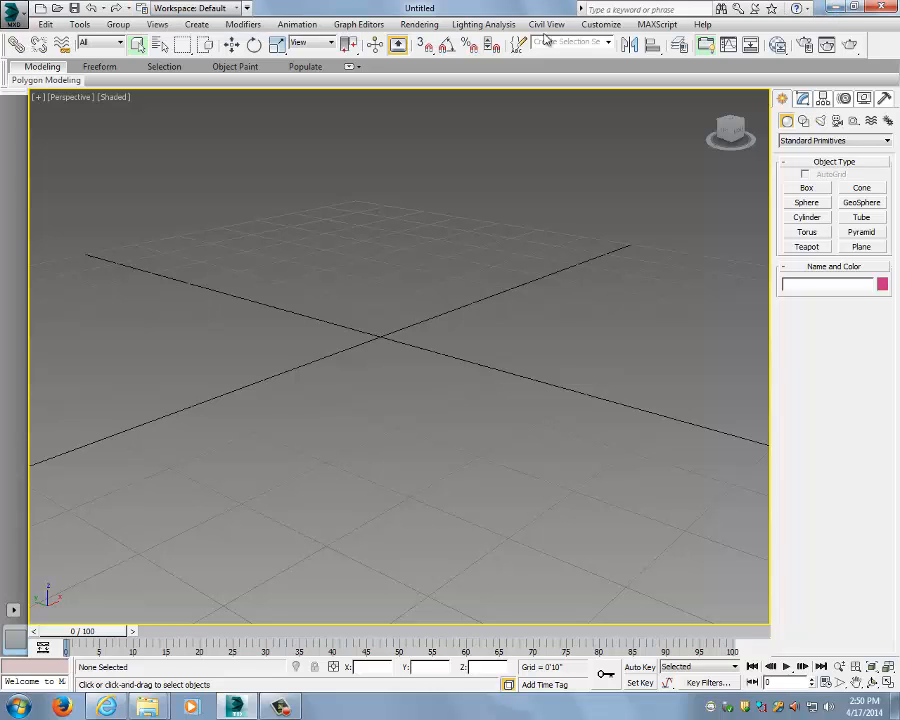
# - Open the MyDMI_Project folder from the Windows desktop and examine its subfolders, including the contents of scenes
pyautogui.click(834, 8)
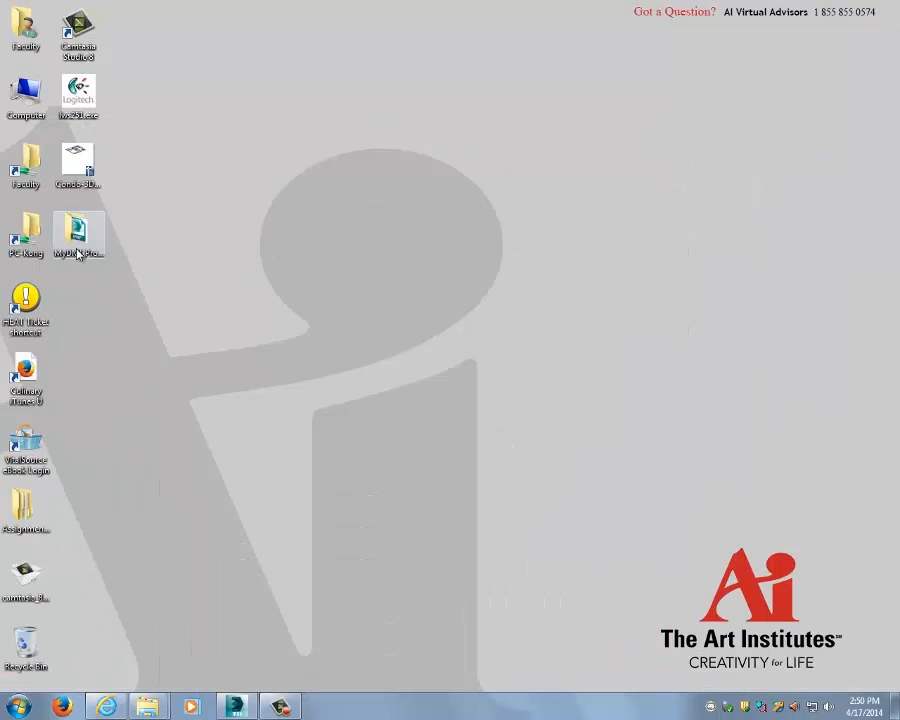
pyautogui.doubleClick(77, 232)
pyautogui.moveTo(410, 88); pyautogui.dragTo(426, 74)
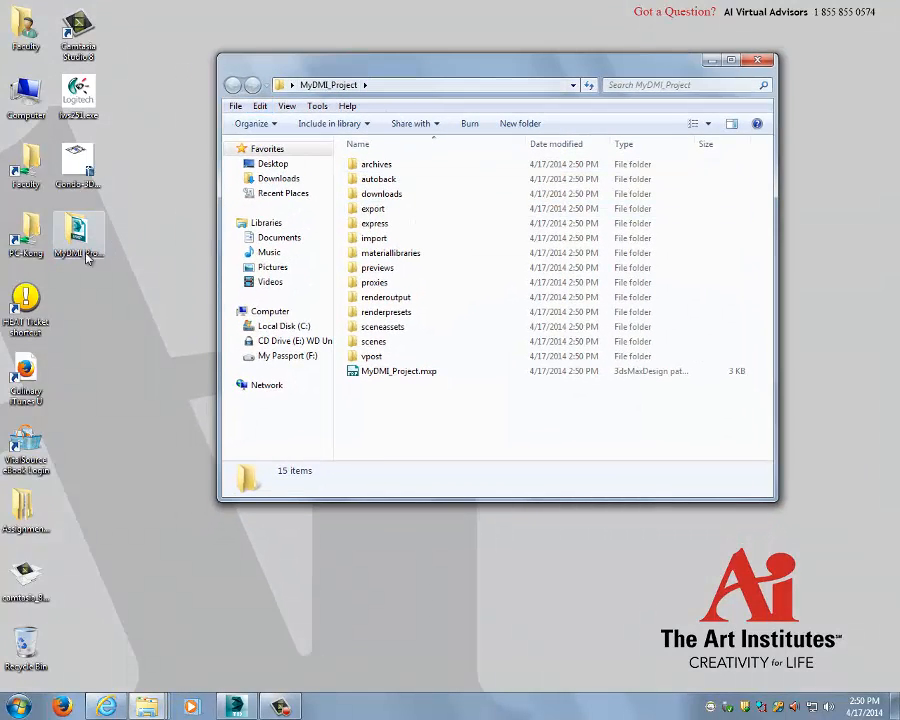
pyautogui.click(398, 166)
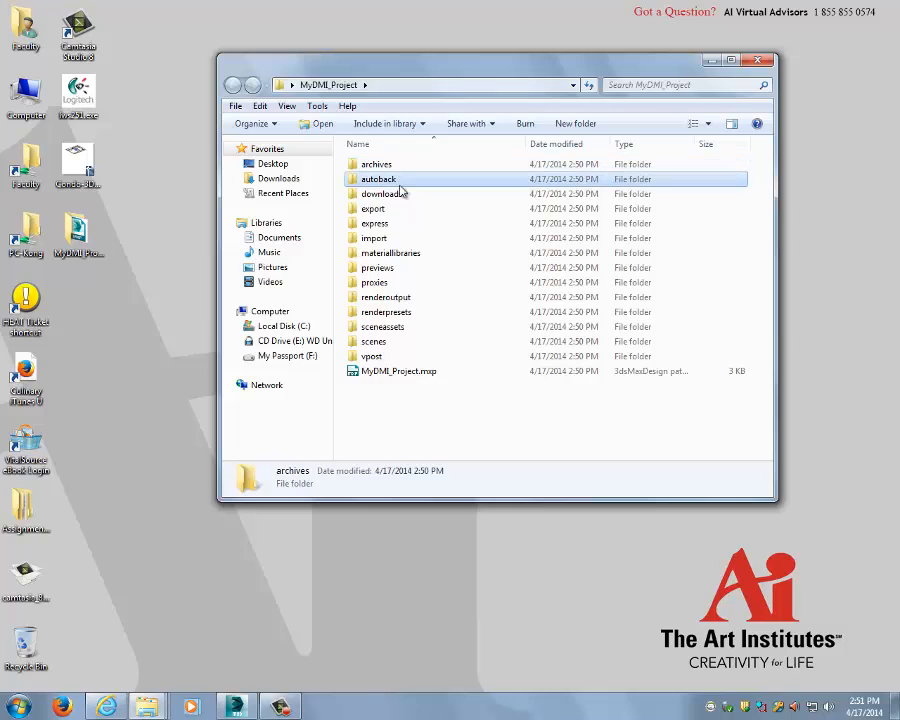
pyautogui.click(398, 193)
pyautogui.click(398, 208)
pyautogui.click(400, 239)
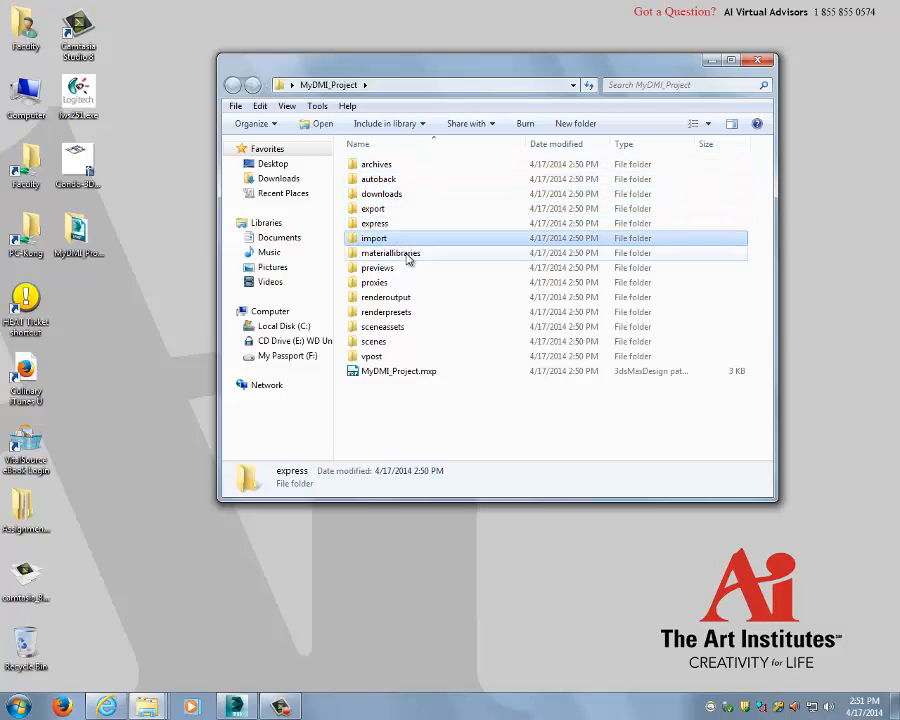
pyautogui.click(410, 255)
pyautogui.click(410, 269)
pyautogui.click(410, 284)
pyautogui.click(411, 297)
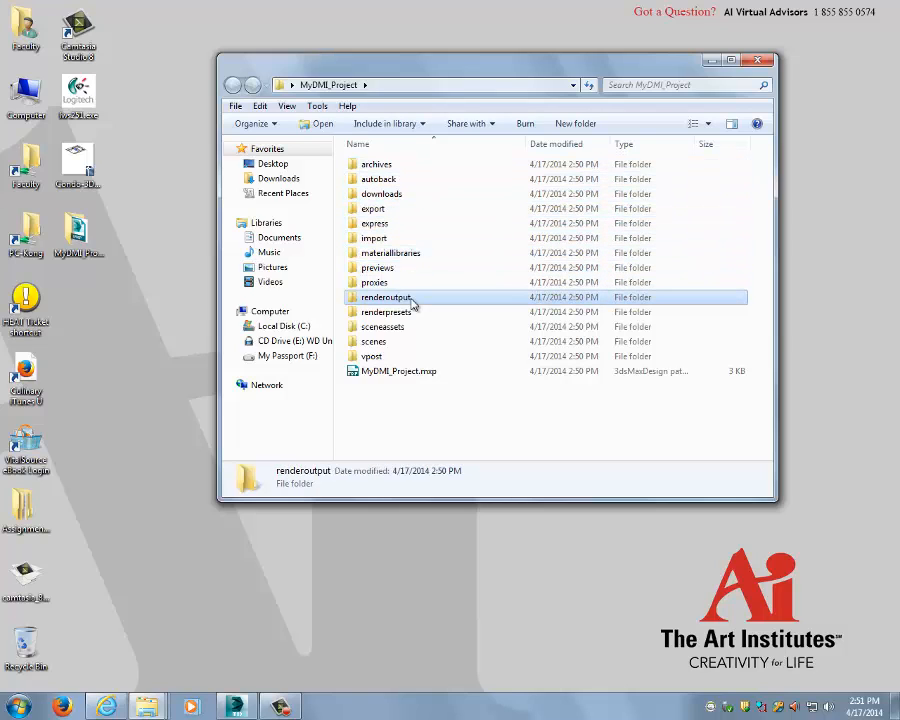
pyautogui.click(411, 312)
pyautogui.click(403, 327)
pyautogui.click(395, 343)
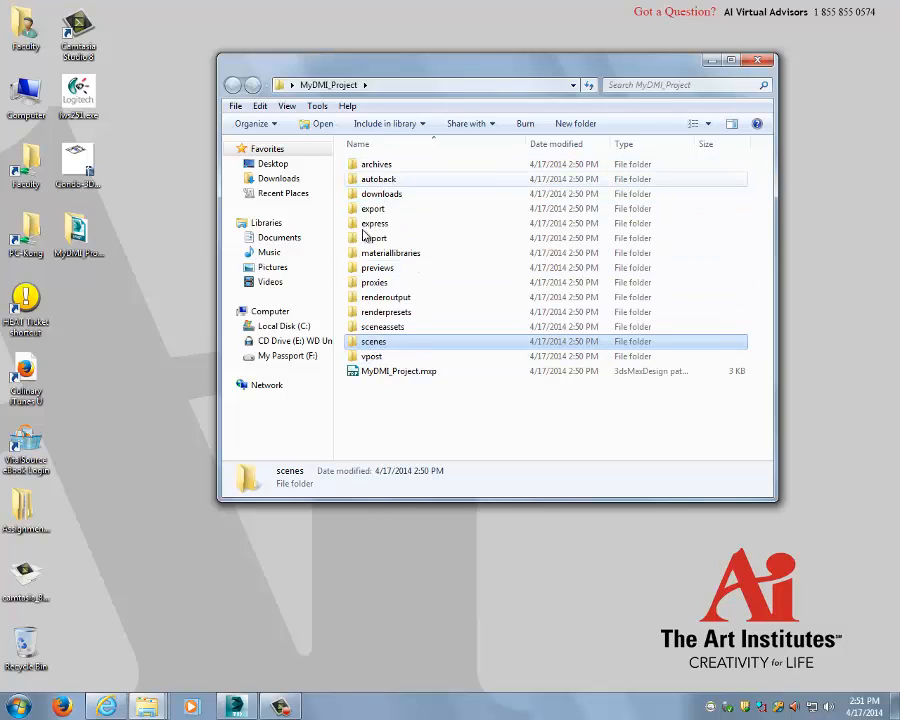
pyautogui.doubleClick(385, 341)
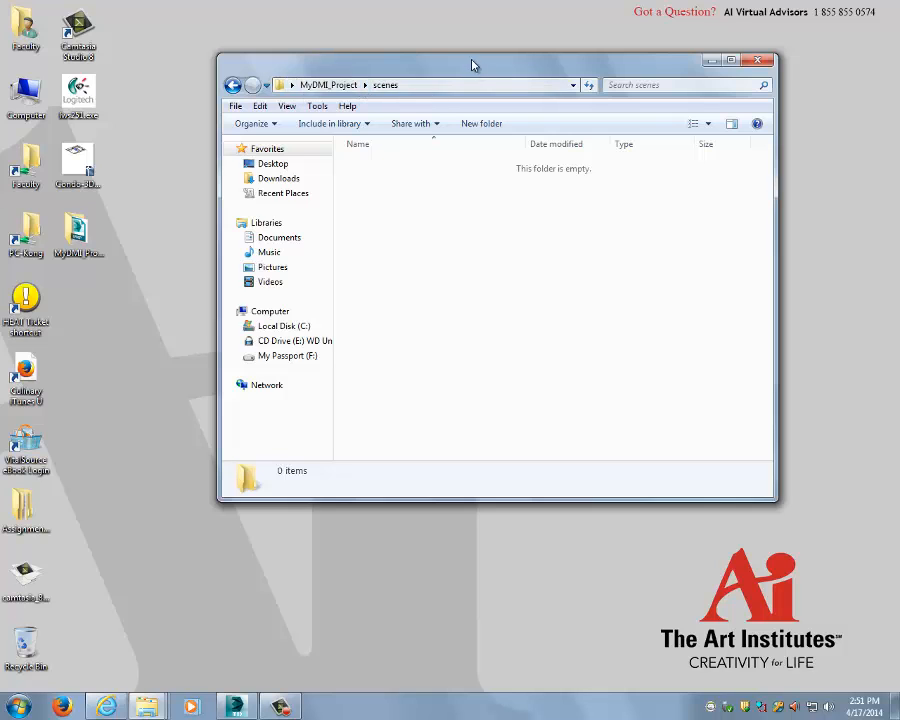
pyautogui.moveTo(474, 62); pyautogui.dragTo(450, 150)
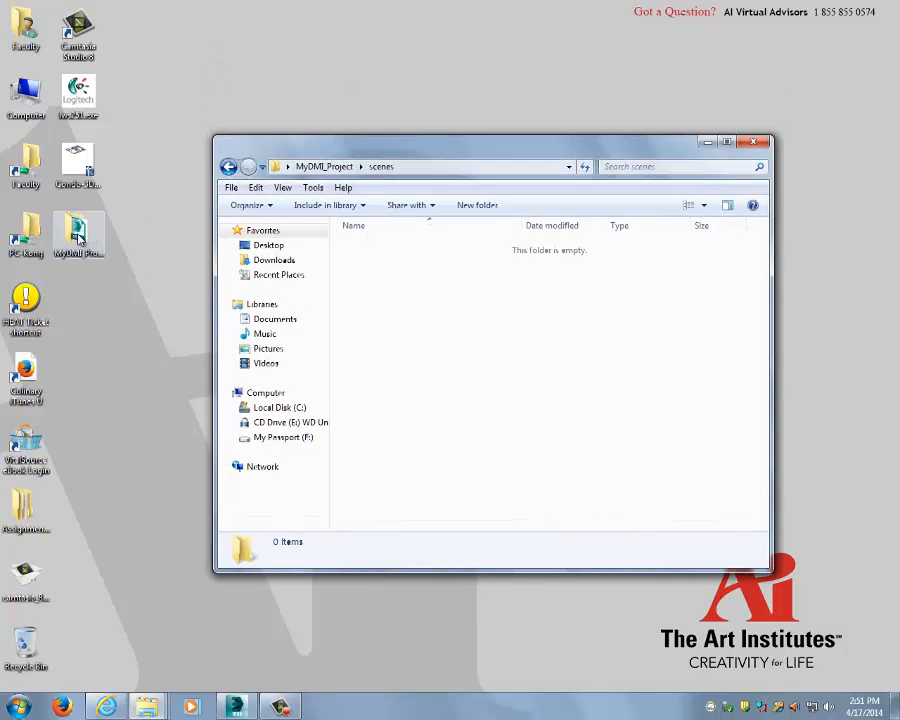
# - Copy the MyDMI_Project folder on the desktop, and switch back to 3ds Max Design
pyautogui.rightClick(80, 236)
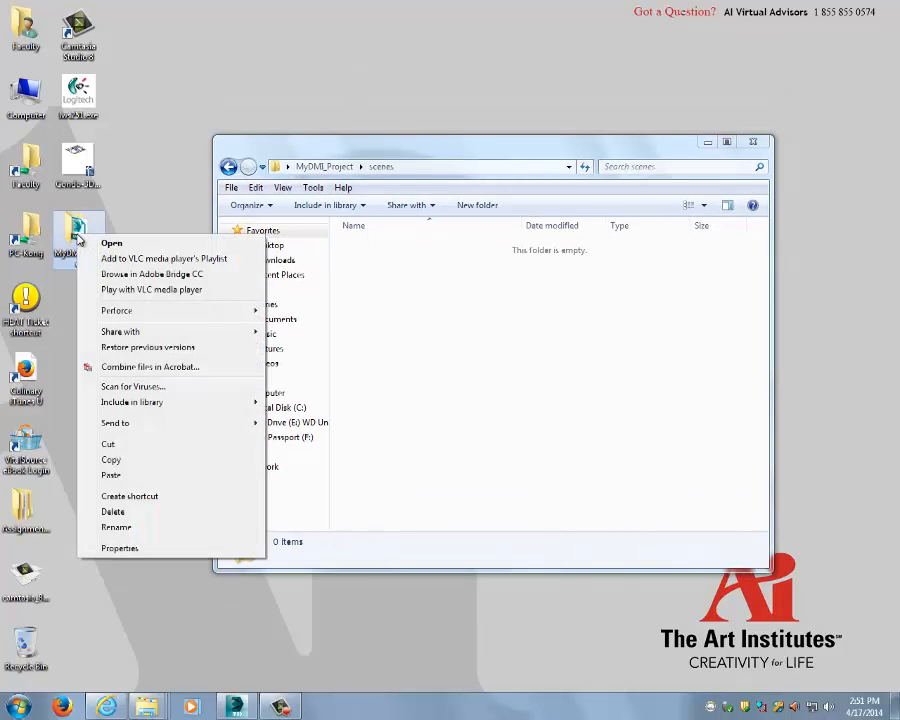
pyautogui.click(116, 460)
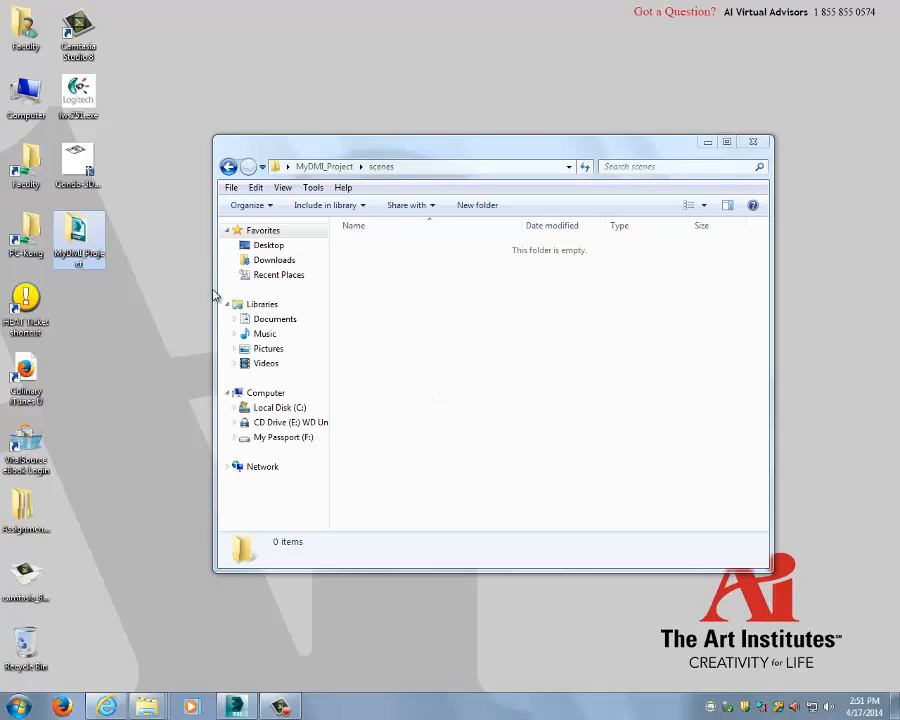
pyautogui.click(80, 262)
pyautogui.click(235, 706)
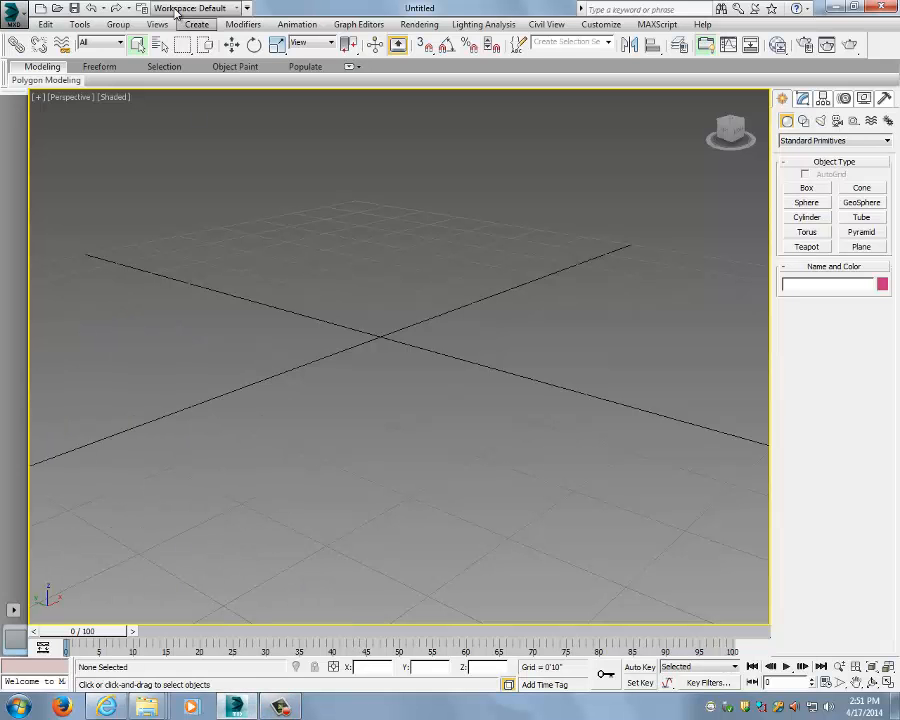
pyautogui.click(140, 8)
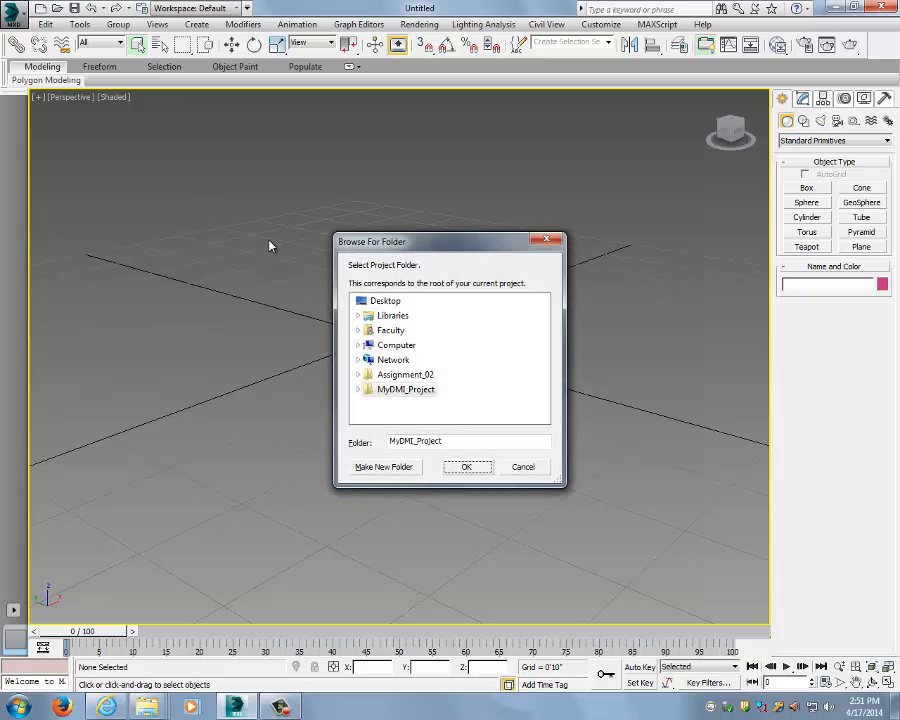
pyautogui.click(390, 302)
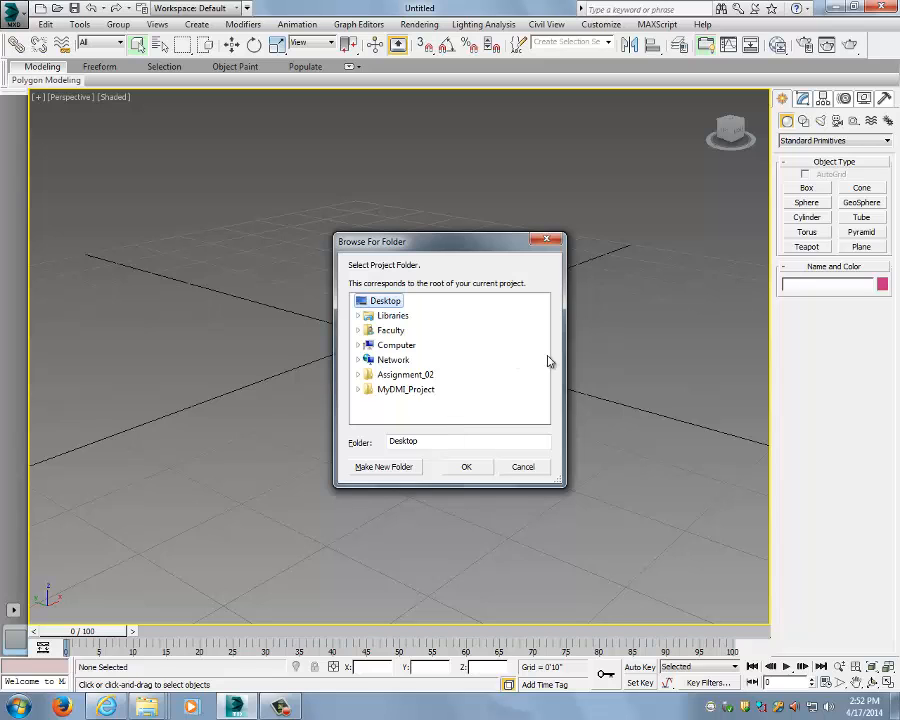
pyautogui.click(547, 239)
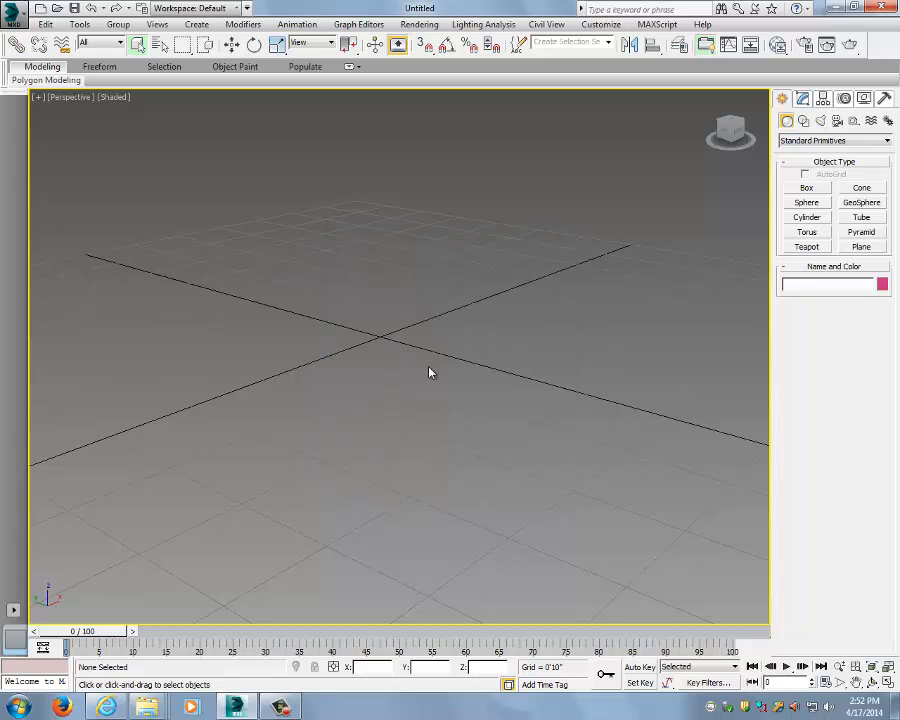
pyautogui.keyDown('alt'); pyautogui.moveTo(418, 321); pyautogui.dragTo(405, 345, button='middle'); pyautogui.keyUp('alt')
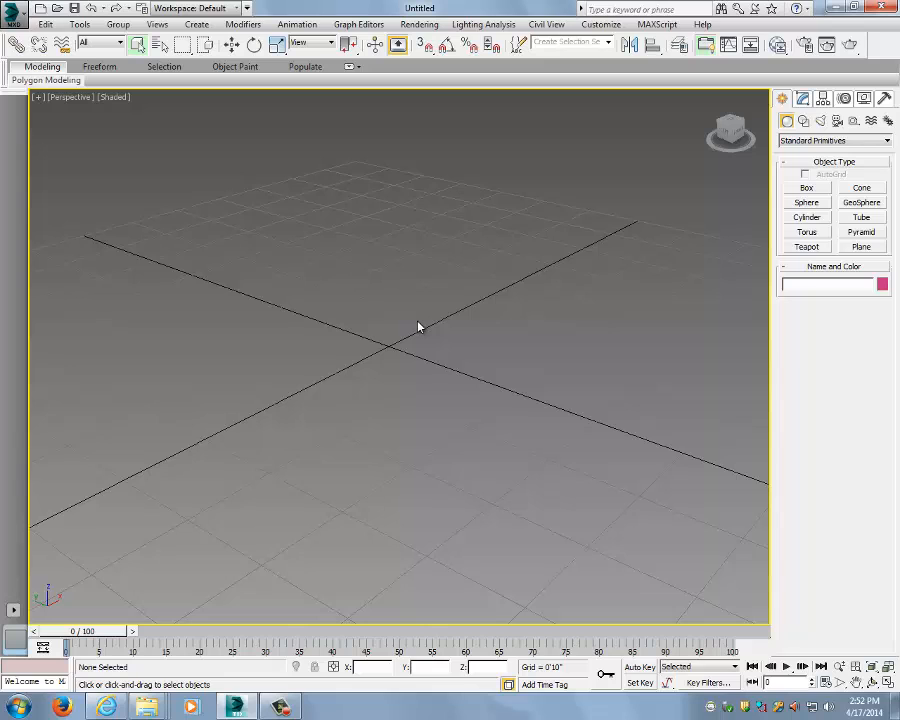
pyautogui.keyDown('alt'); pyautogui.moveTo(420, 321); pyautogui.dragTo(439, 332, button='middle'); pyautogui.keyUp('alt')
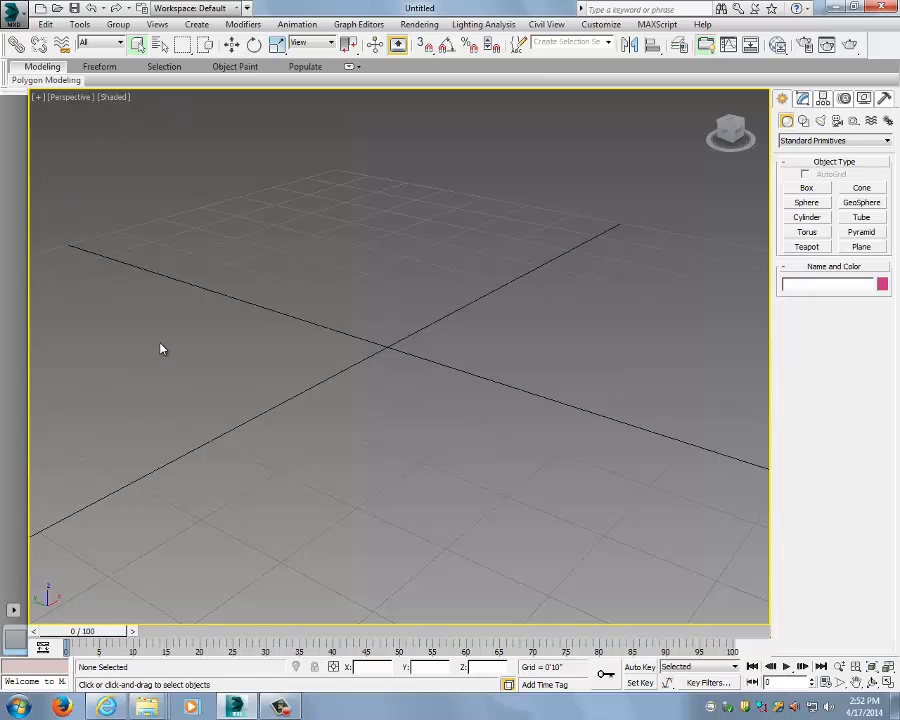
pyautogui.keyDown('alt'); pyautogui.moveTo(389, 356); pyautogui.dragTo(388, 299, button='middle'); pyautogui.keyUp('alt')
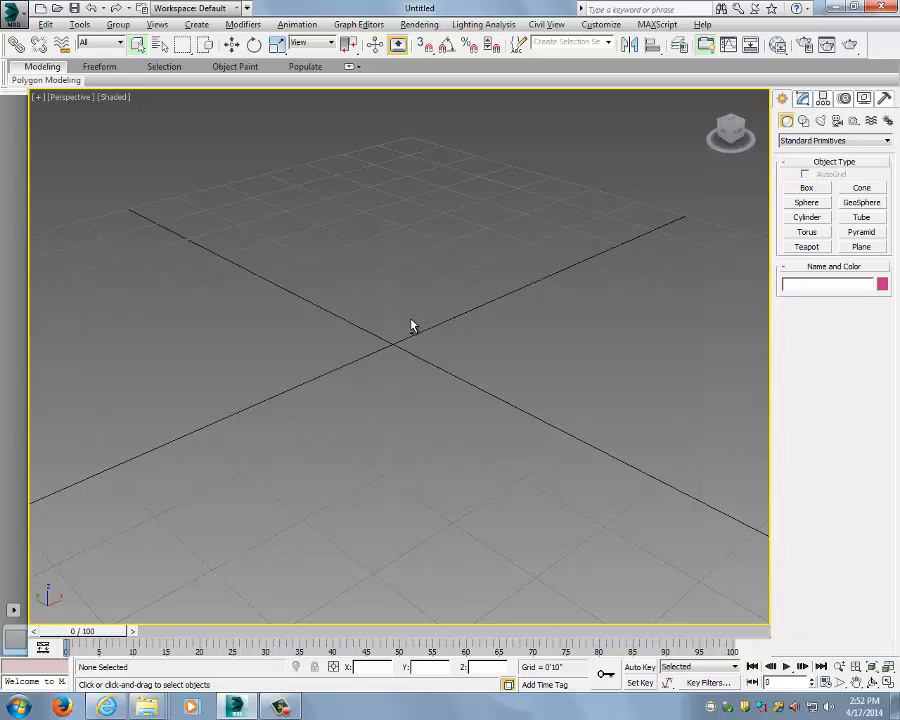
pyautogui.keyDown('alt'); pyautogui.moveTo(412, 326); pyautogui.dragTo(461, 237, button='middle'); pyautogui.keyUp('alt')
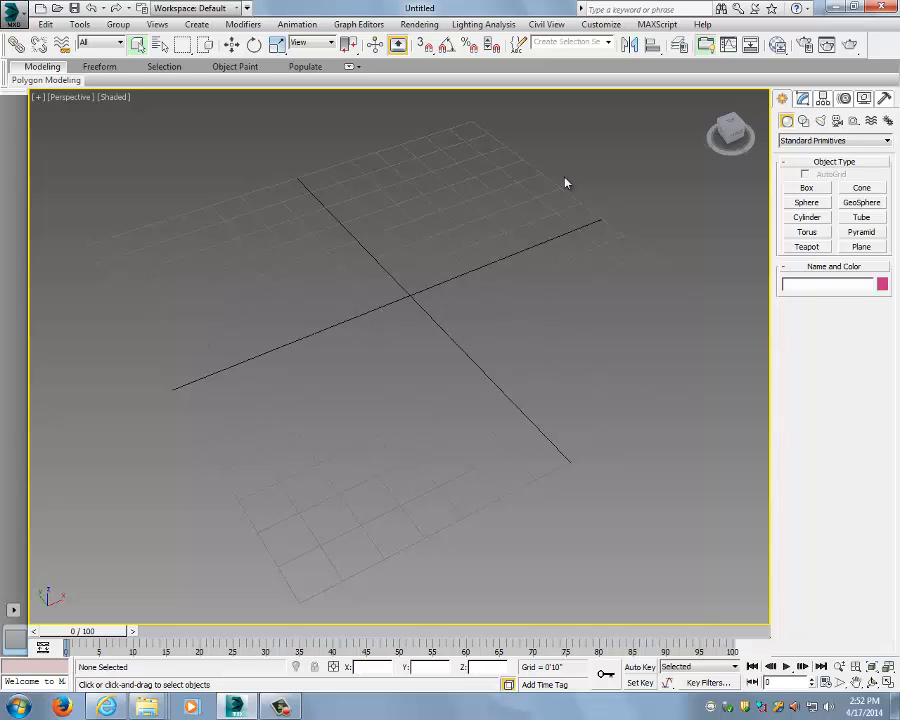
pyautogui.keyDown('alt'); pyautogui.moveTo(352, 355); pyautogui.dragTo(391, 357, button='middle'); pyautogui.keyUp('alt')
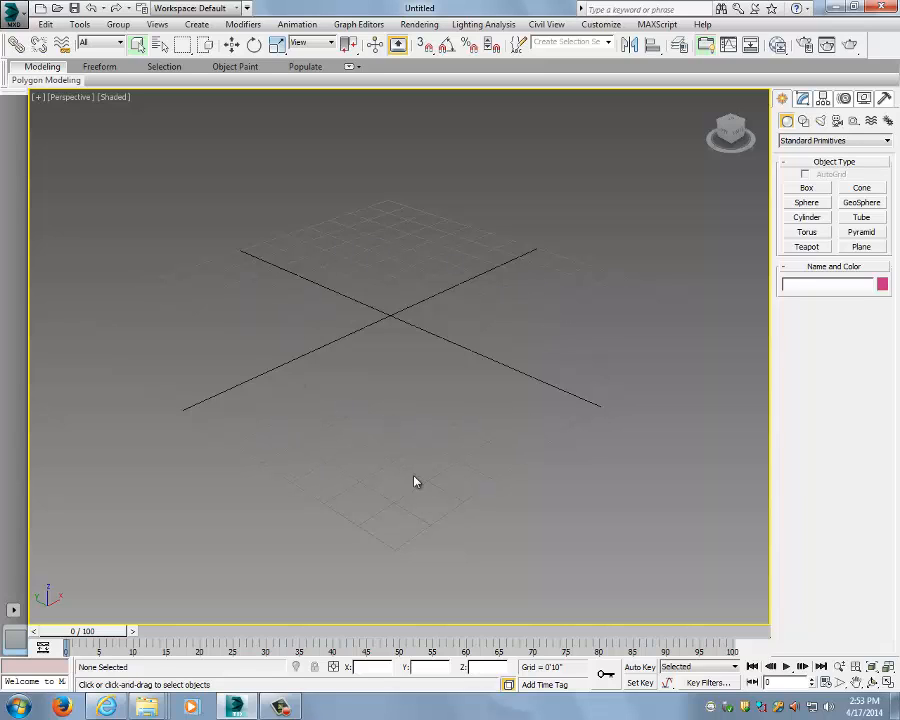
# - Open the units setup and review the system unit scale settings without changing them
pyautogui.click(613, 25)
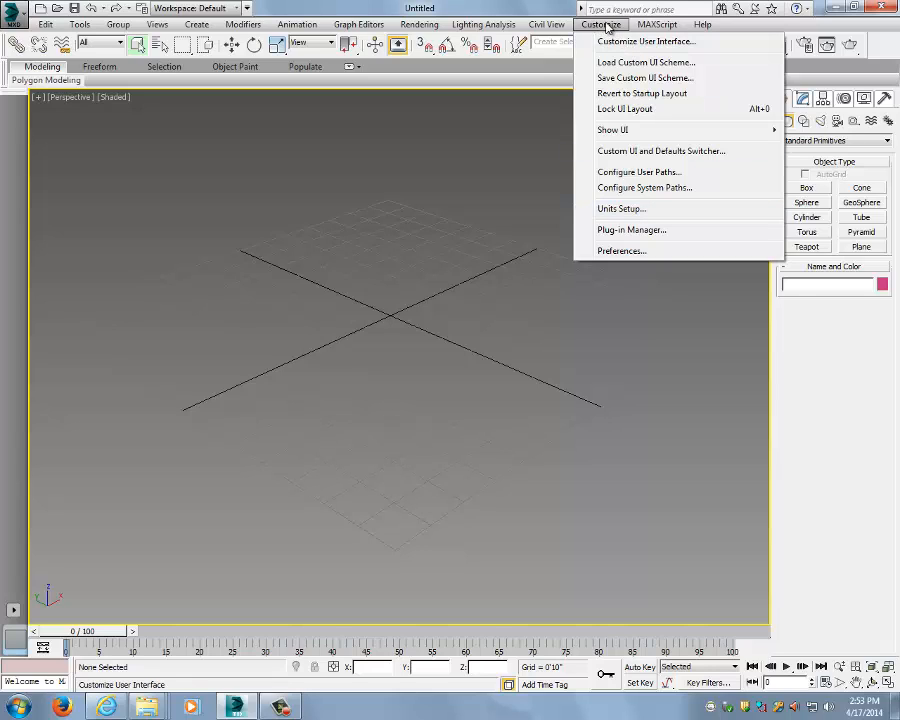
pyautogui.click(647, 214)
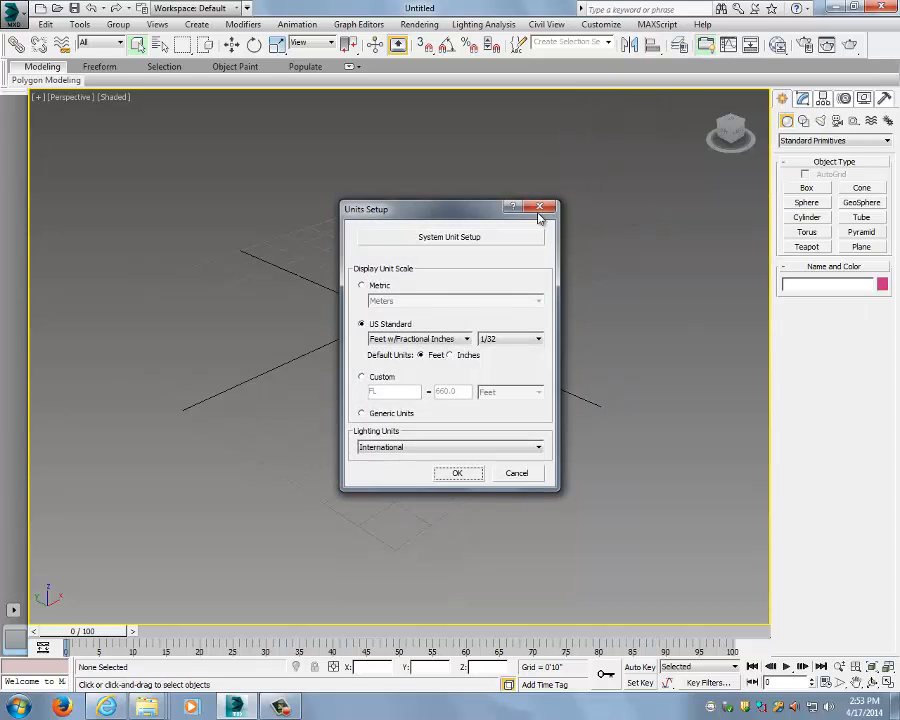
pyautogui.moveTo(421, 216); pyautogui.dragTo(371, 172)
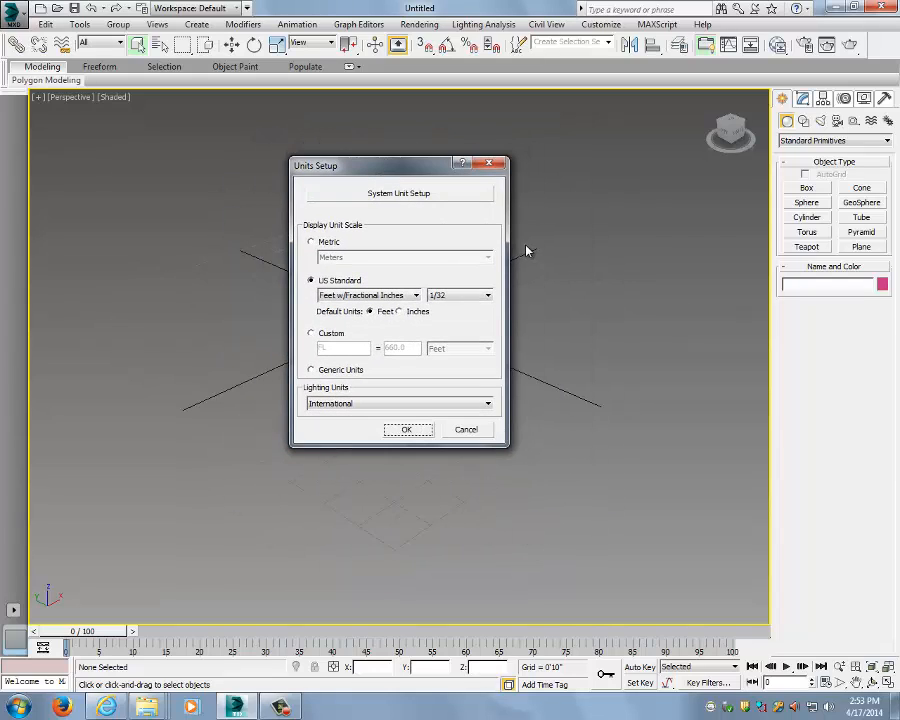
pyautogui.click(428, 195)
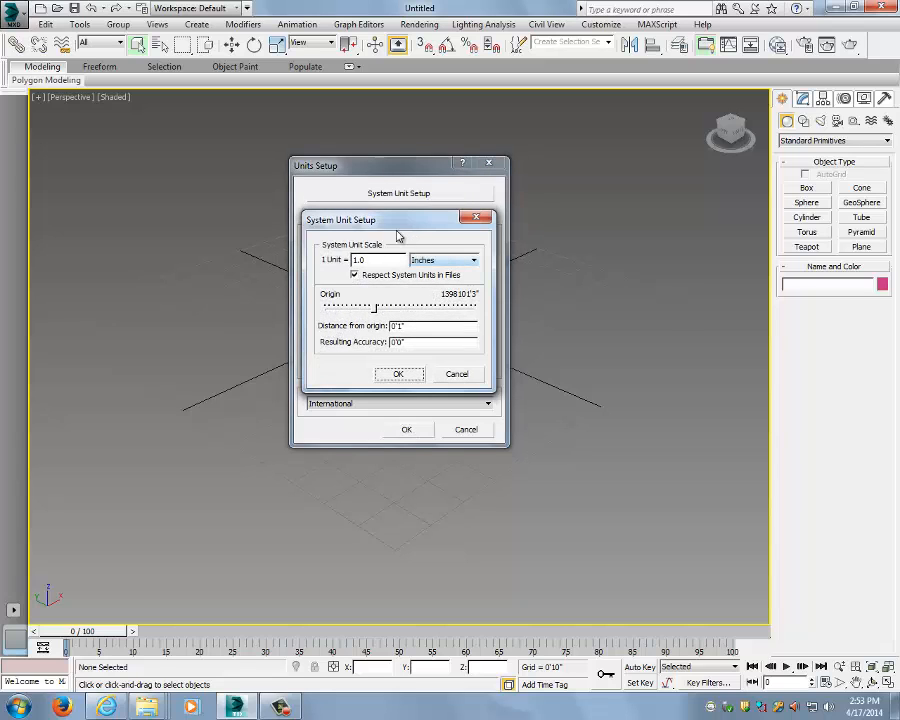
pyautogui.moveTo(394, 230); pyautogui.dragTo(605, 222)
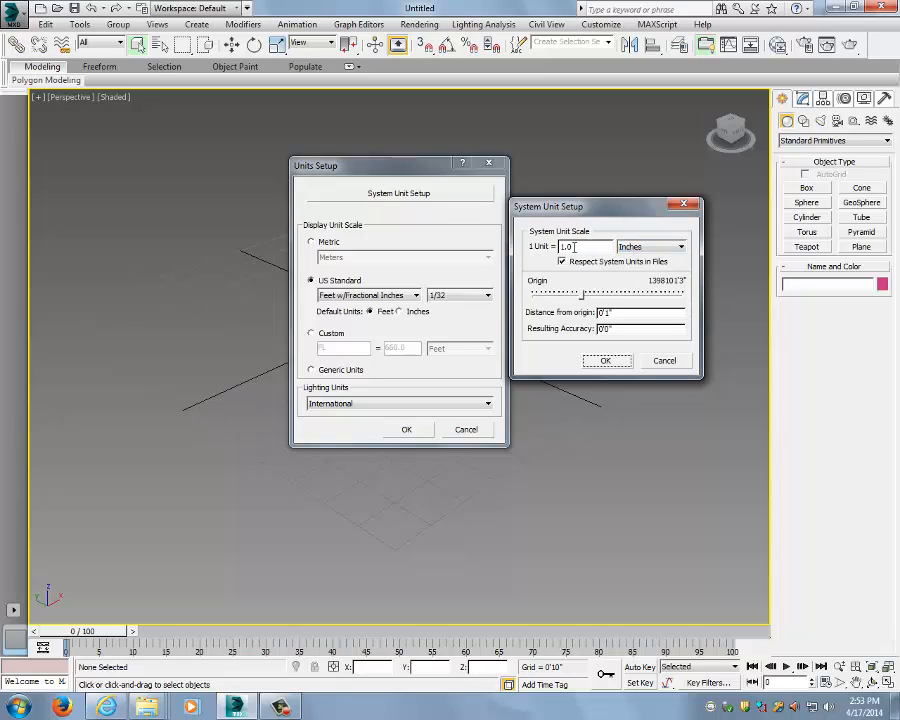
pyautogui.click(684, 204)
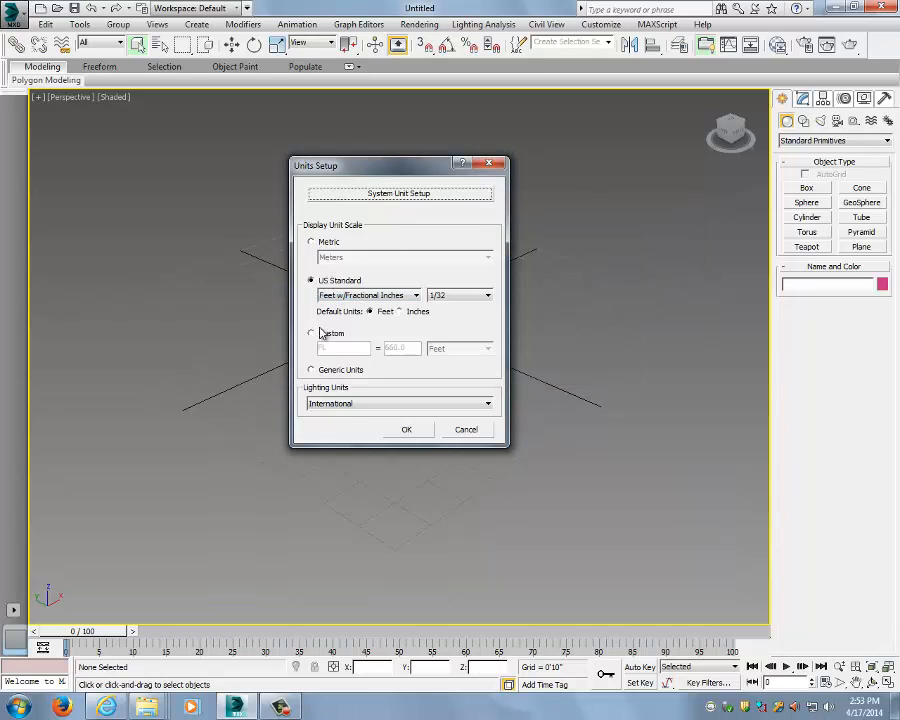
# - Try Generic Units as the display unit scale and review the system unit setup again
pyautogui.click(314, 374)
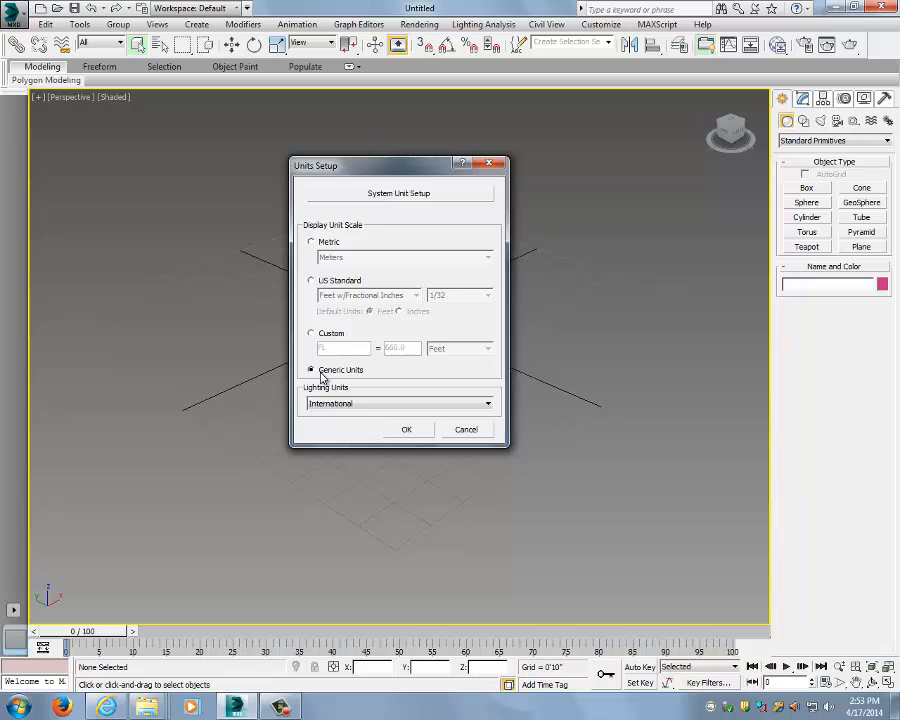
pyautogui.click(390, 194)
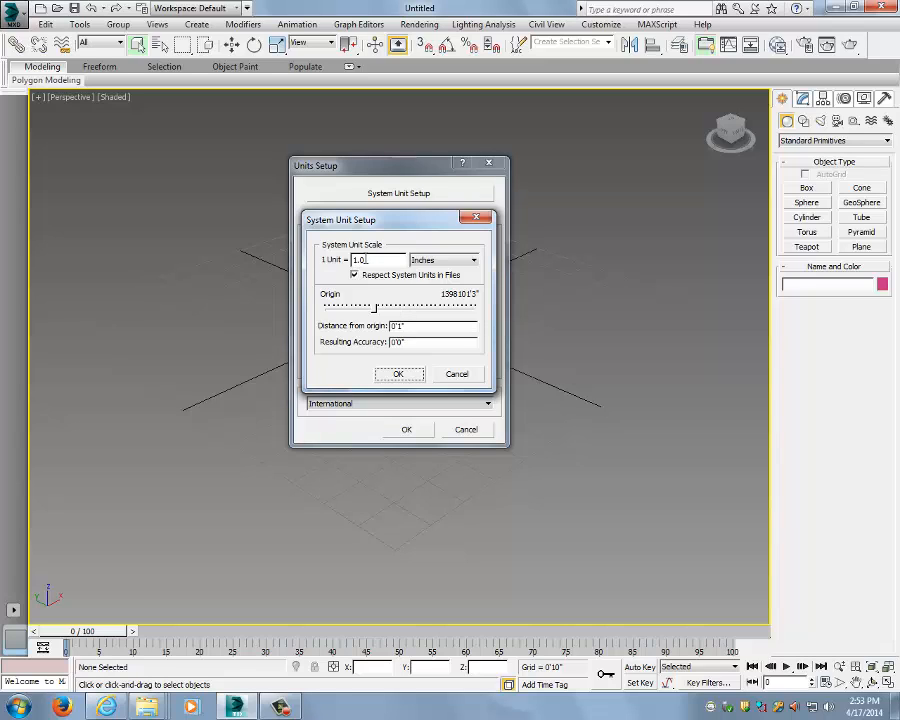
pyautogui.click(476, 217)
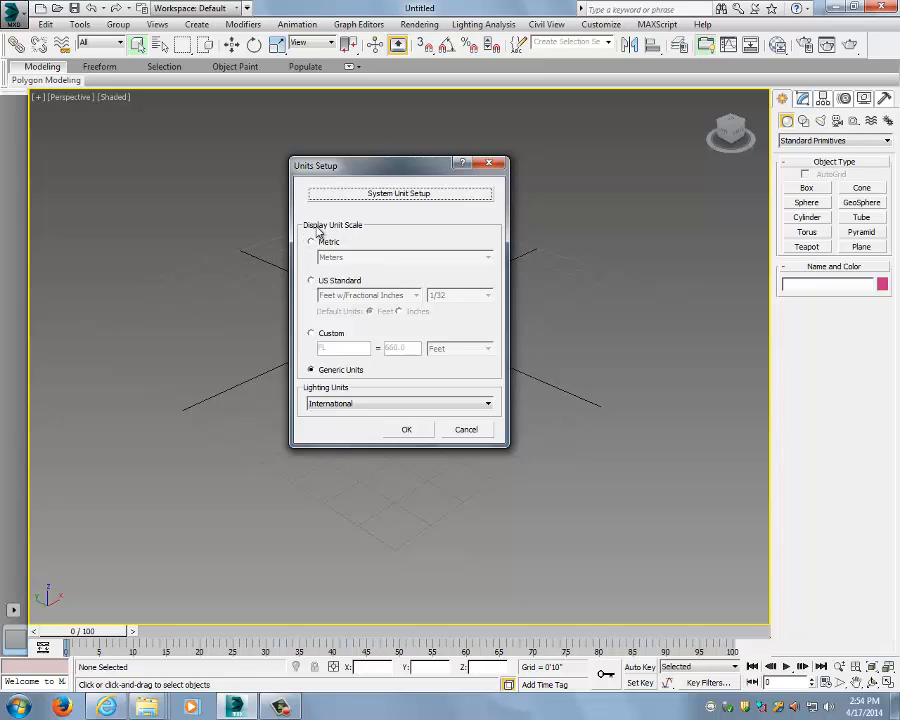
# - Set the display unit scale to US Standard with Feet w/Fractional Inches and apply the units setup
pyautogui.click(312, 280)
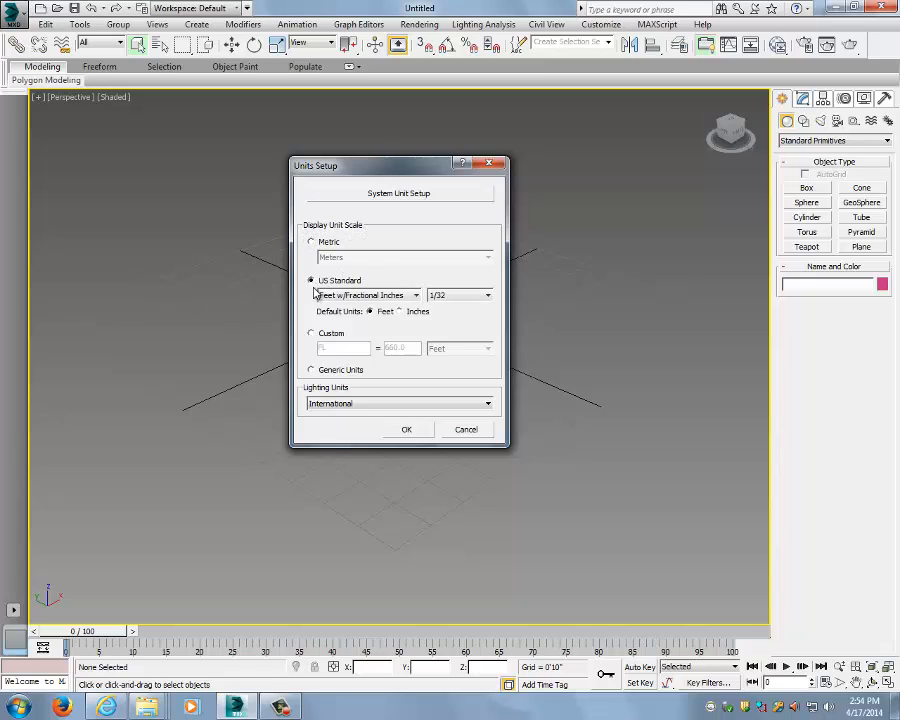
pyautogui.click(340, 295)
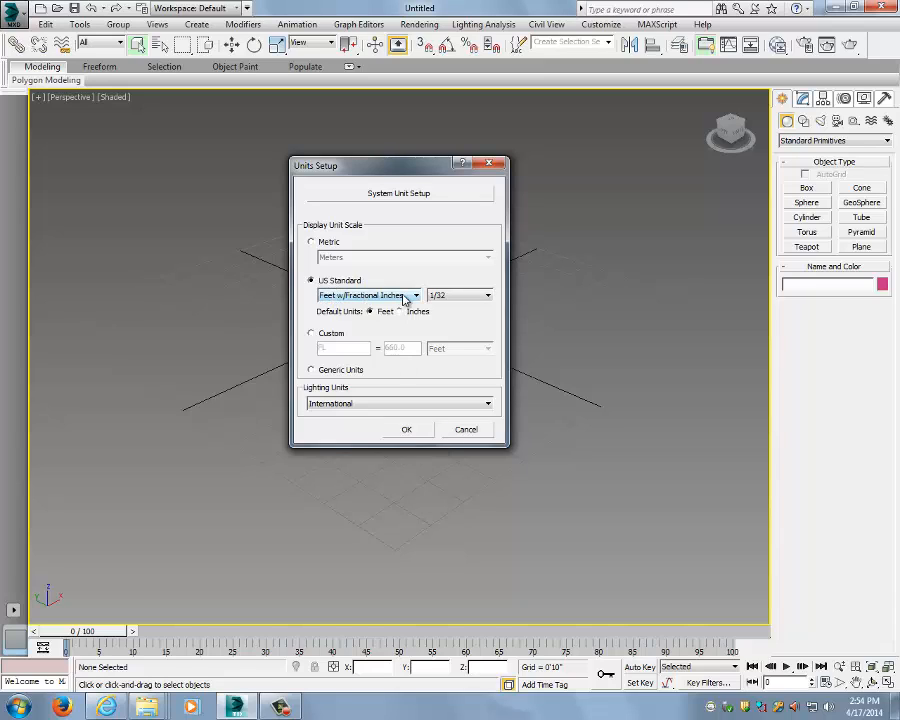
pyautogui.click(406, 429)
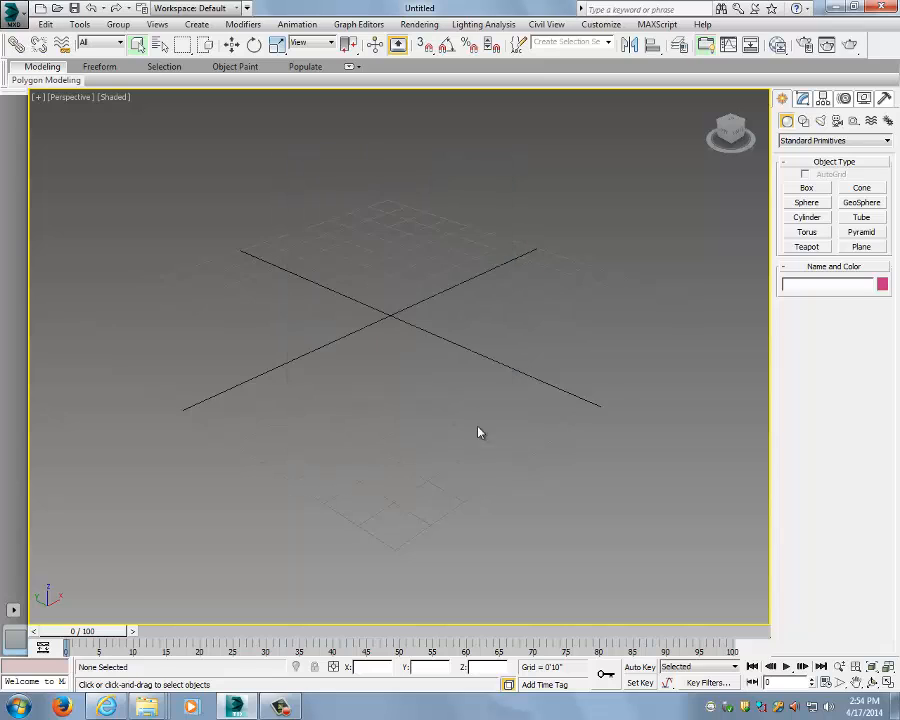
# - Set the home grid spacing to 1'0" and major lines to every 2nd grid line
pyautogui.keyDown('alt'); pyautogui.moveTo(472, 336); pyautogui.dragTo(488, 373, button='middle'); pyautogui.keyUp('alt')
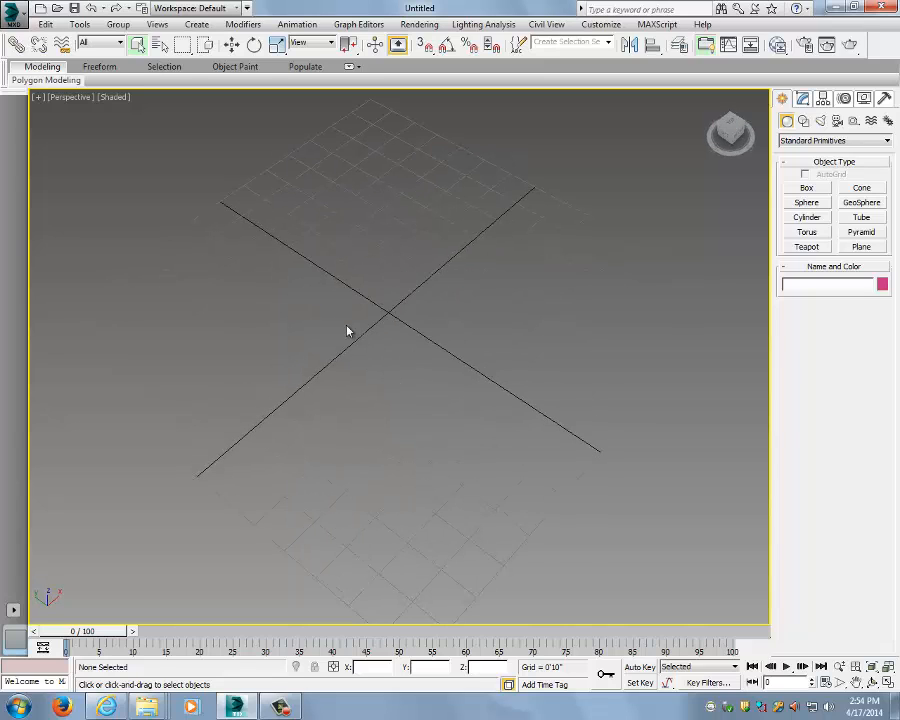
pyautogui.keyDown('alt'); pyautogui.moveTo(348, 331); pyautogui.dragTo(445, 258, button='middle'); pyautogui.keyUp('alt')
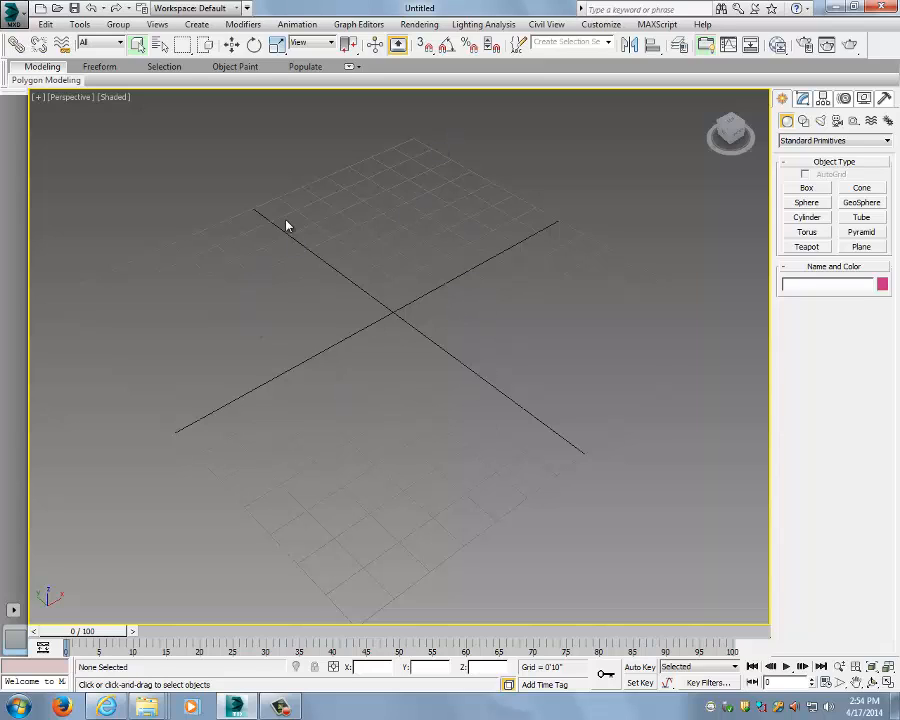
pyautogui.rightClick(427, 50)
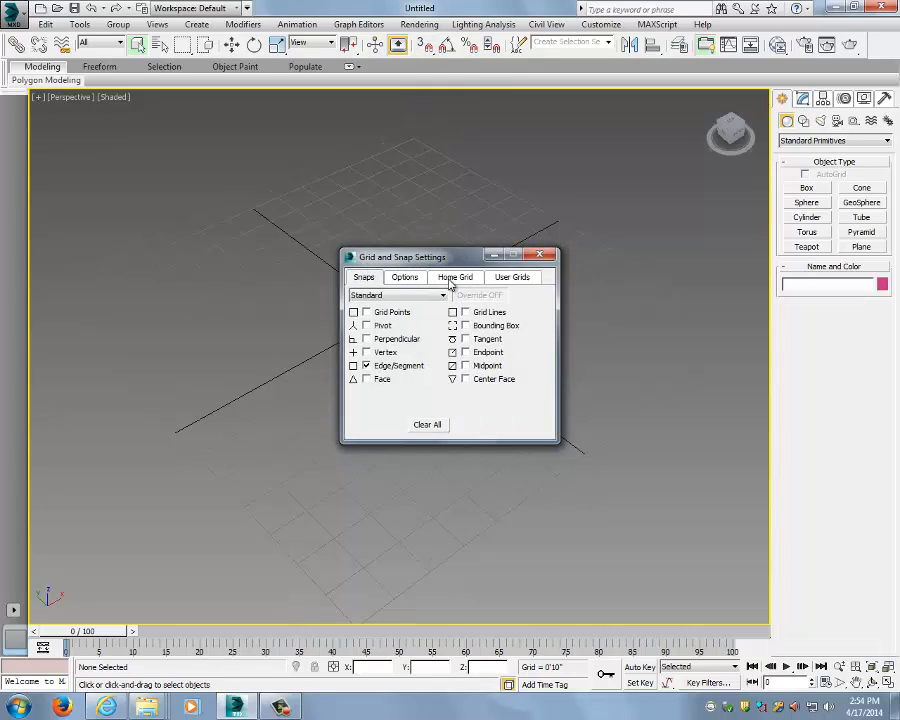
pyautogui.click(457, 279)
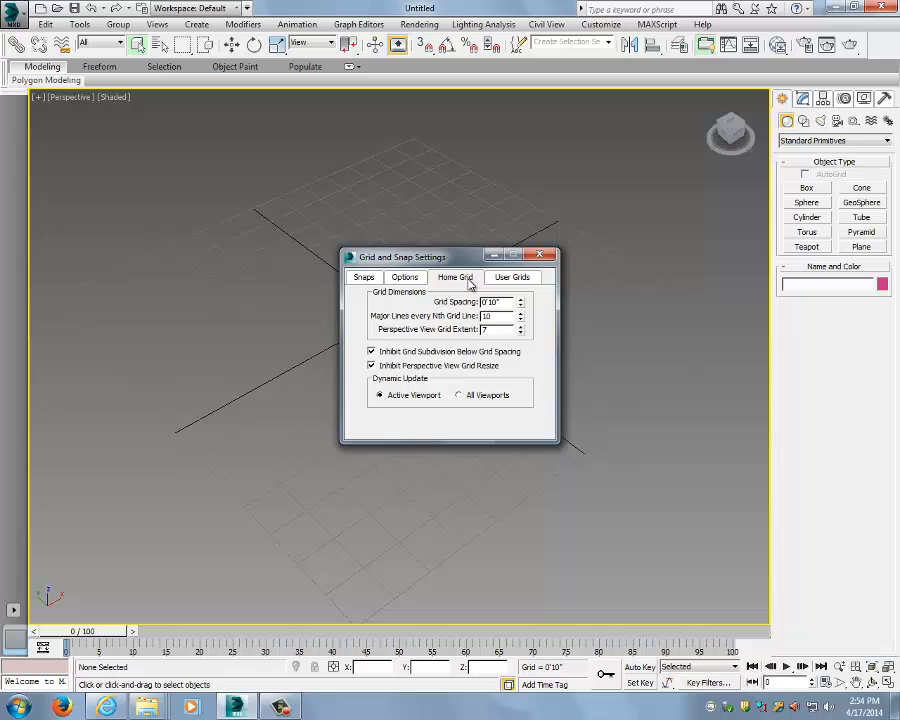
pyautogui.moveTo(454, 259); pyautogui.dragTo(588, 151)
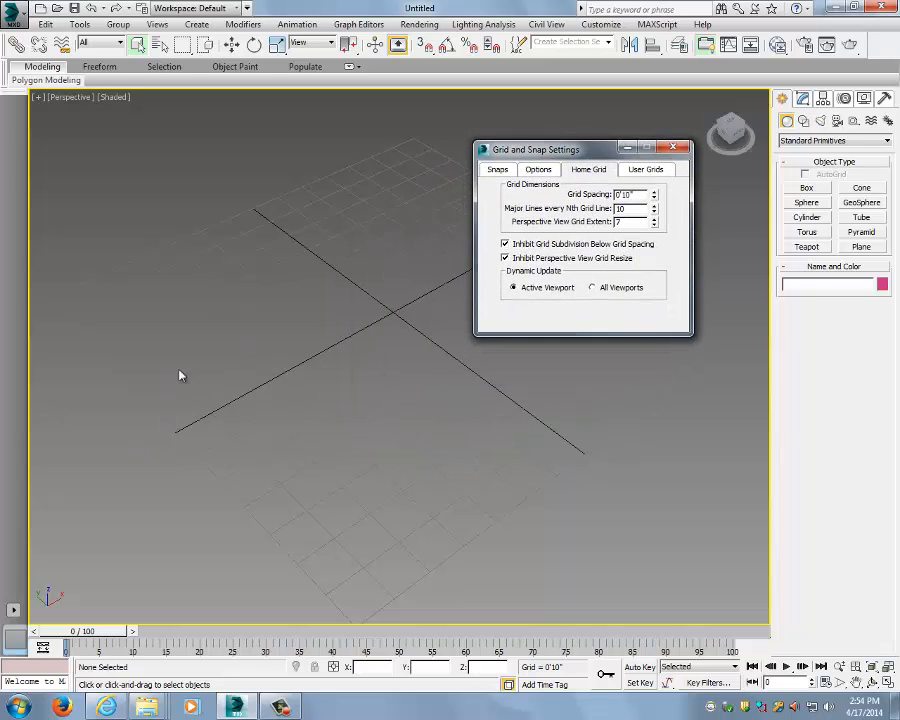
pyautogui.doubleClick(636, 195)
pyautogui.write("1'")
pyautogui.press('Return')
pyautogui.click(655, 212)
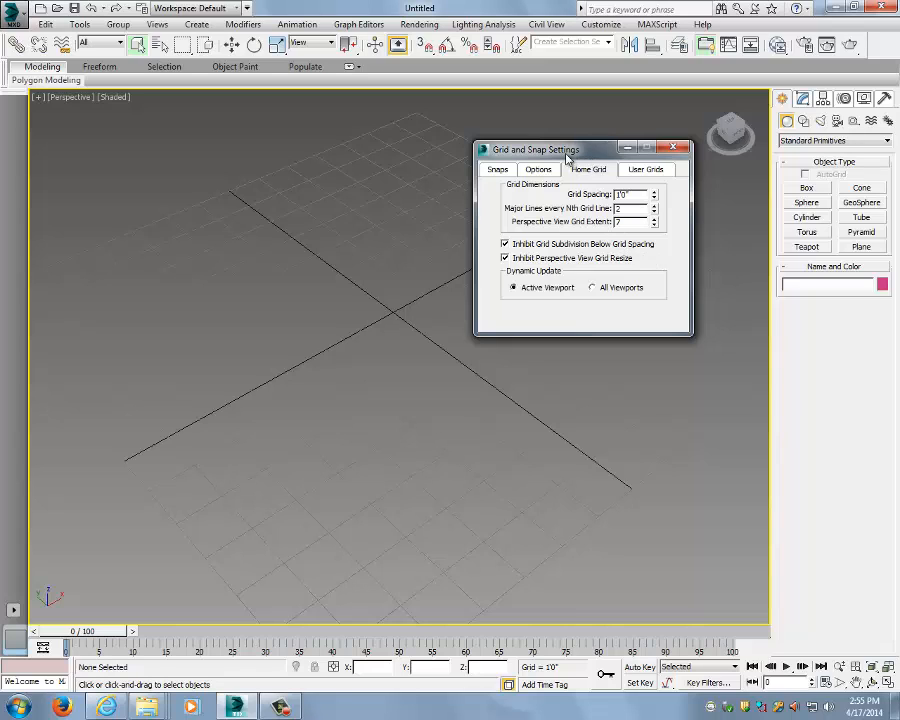
# - Increase the home grid's perspective view extent to about 31 and close the grid and snap settings
pyautogui.moveTo(570, 148); pyautogui.dragTo(558, 121)
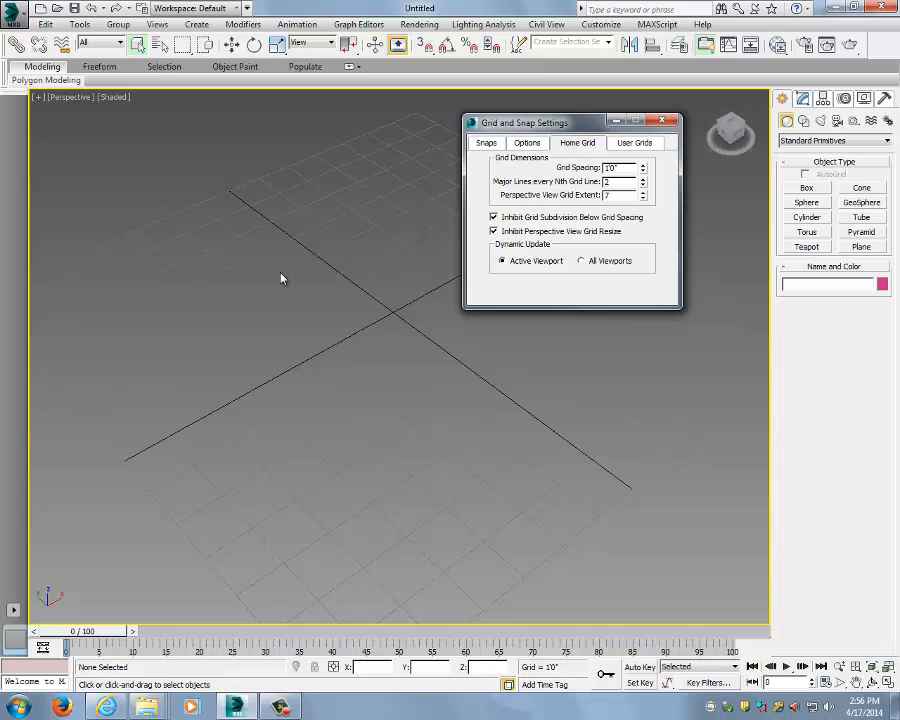
pyautogui.click(643, 193)
pyautogui.click(643, 193)
pyautogui.click(643, 193)
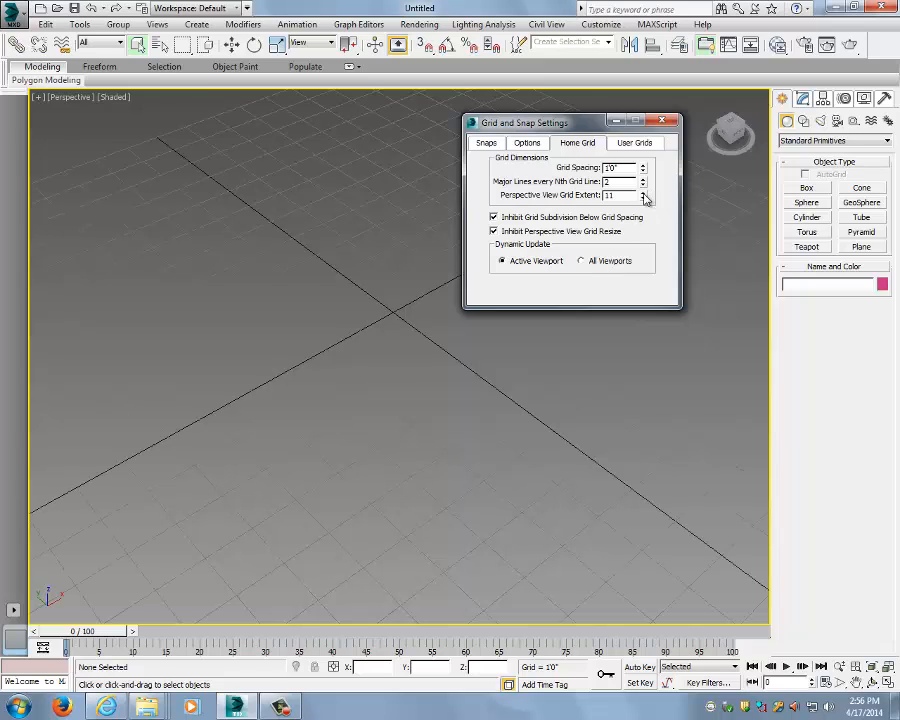
pyautogui.click(643, 193)
pyautogui.click(643, 193)
pyautogui.click(643, 193)
pyautogui.click(643, 193)
pyautogui.click(645, 198)
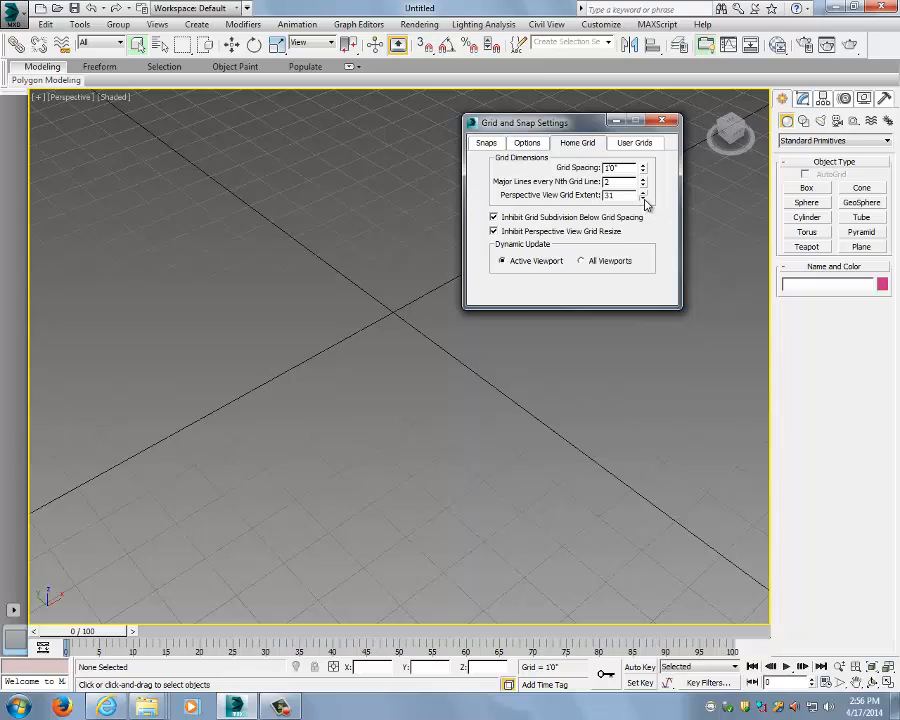
pyautogui.click(643, 198)
pyautogui.click(672, 121)
# - Activate the Wall tool from the AEC Extended objects, with the enlarged grid in view
pyautogui.scroll(-4, 536, 280)
pyautogui.moveTo(568, 292); pyautogui.dragTo(487, 308, button='middle')
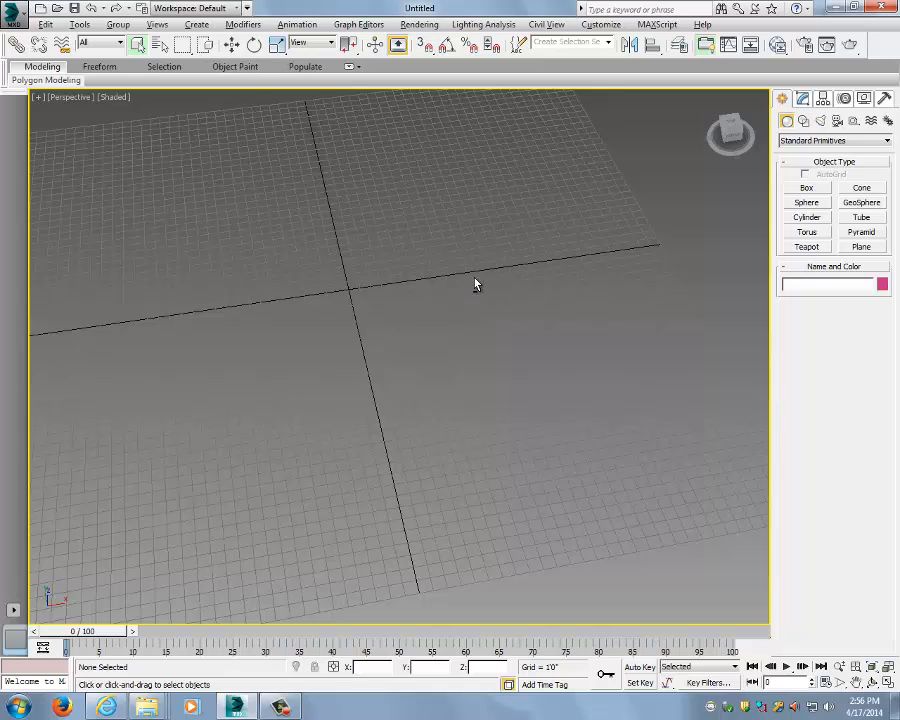
pyautogui.keyDown('alt'); pyautogui.moveTo(475, 284); pyautogui.dragTo(495, 282, button='middle'); pyautogui.keyUp('alt')
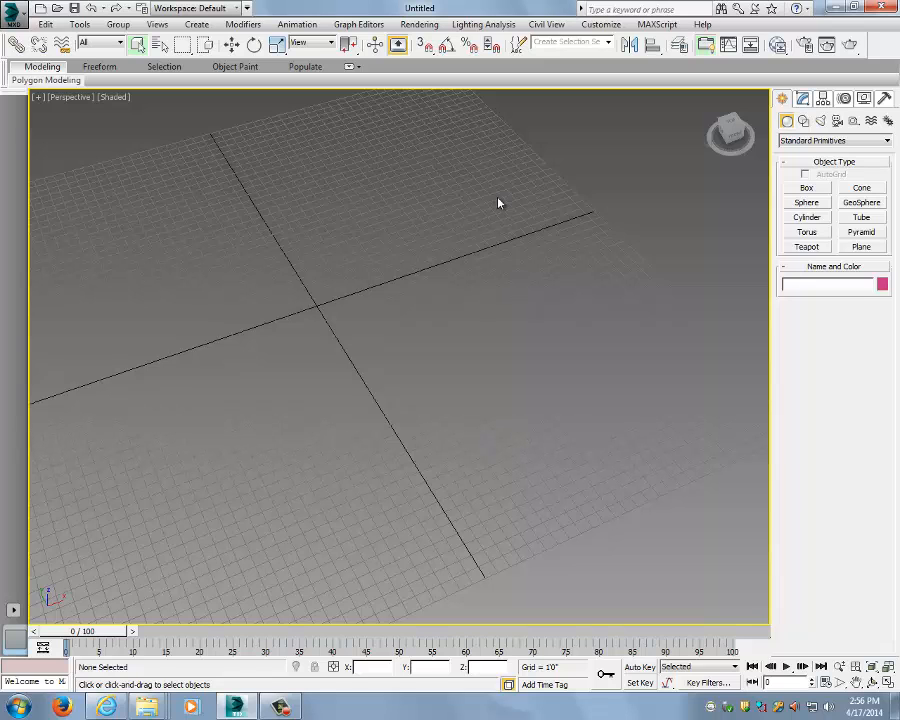
pyautogui.keyDown('alt'); pyautogui.moveTo(442, 267); pyautogui.dragTo(386, 308, button='middle'); pyautogui.keyUp('alt')
pyautogui.keyDown('alt'); pyautogui.moveTo(296, 354); pyautogui.dragTo(249, 288, button='middle'); pyautogui.keyUp('alt')
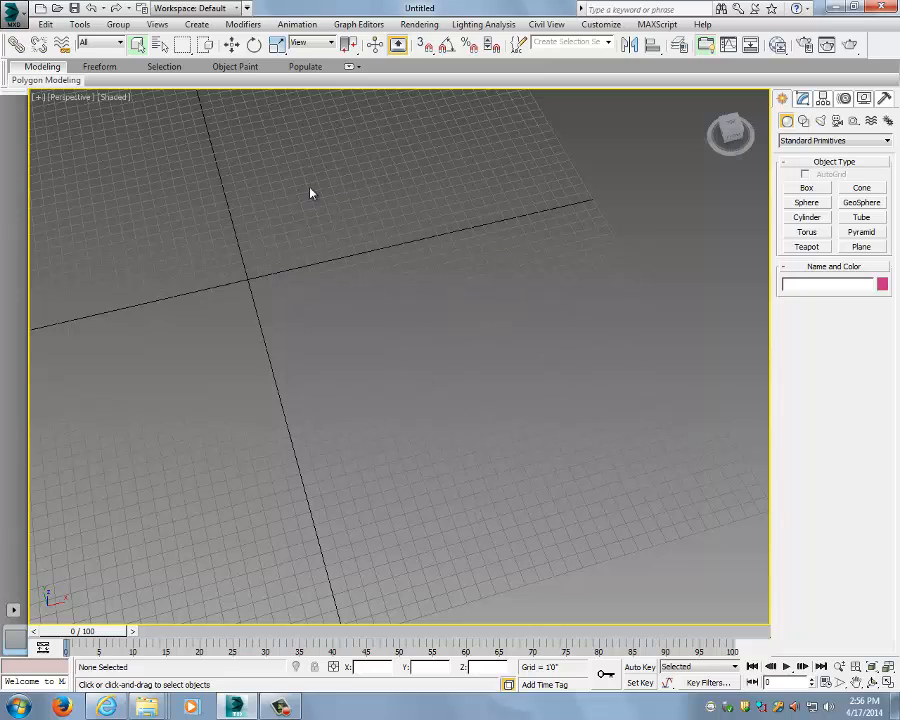
pyautogui.click(196, 25)
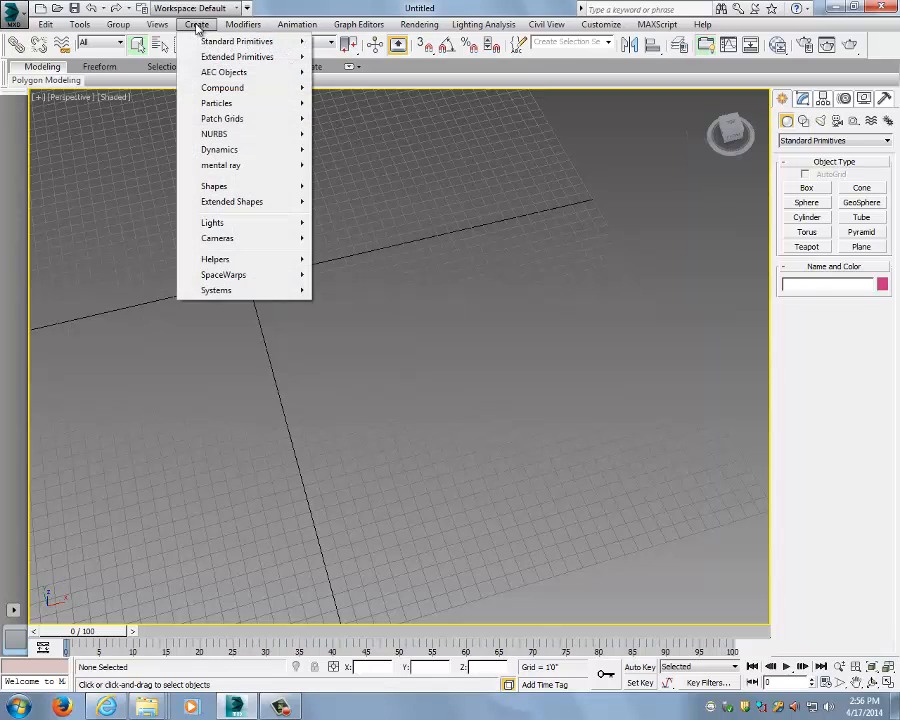
pyautogui.moveTo(222, 76)
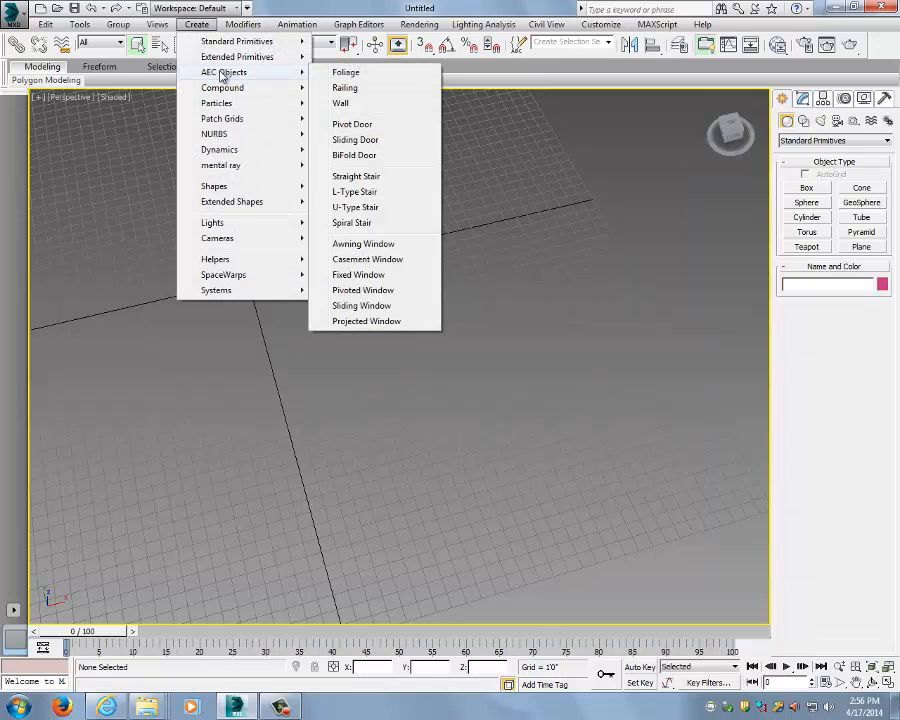
pyautogui.click(341, 103)
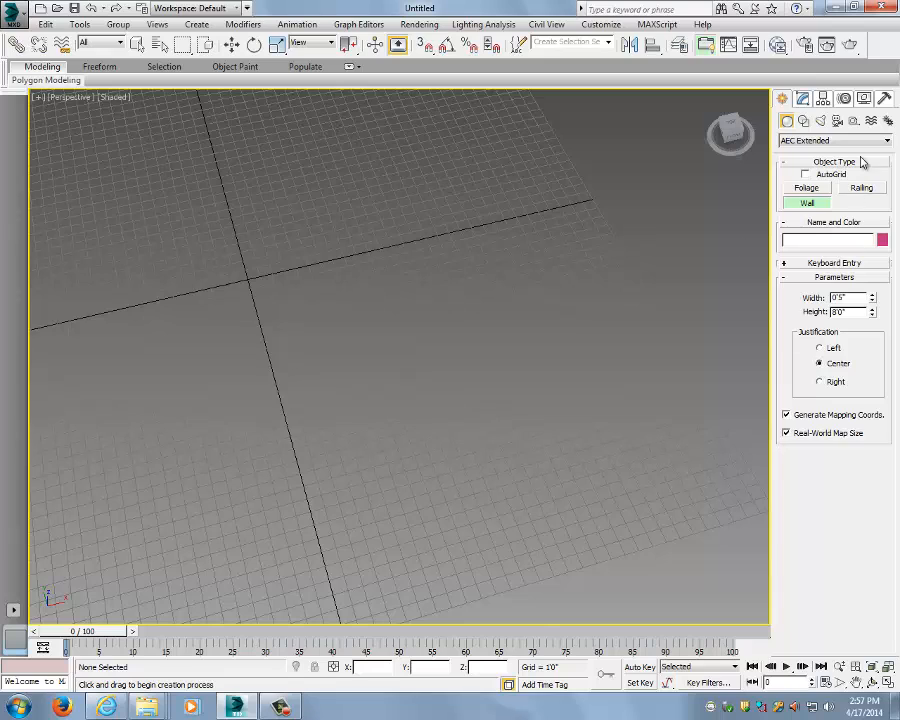
pyautogui.click(194, 26)
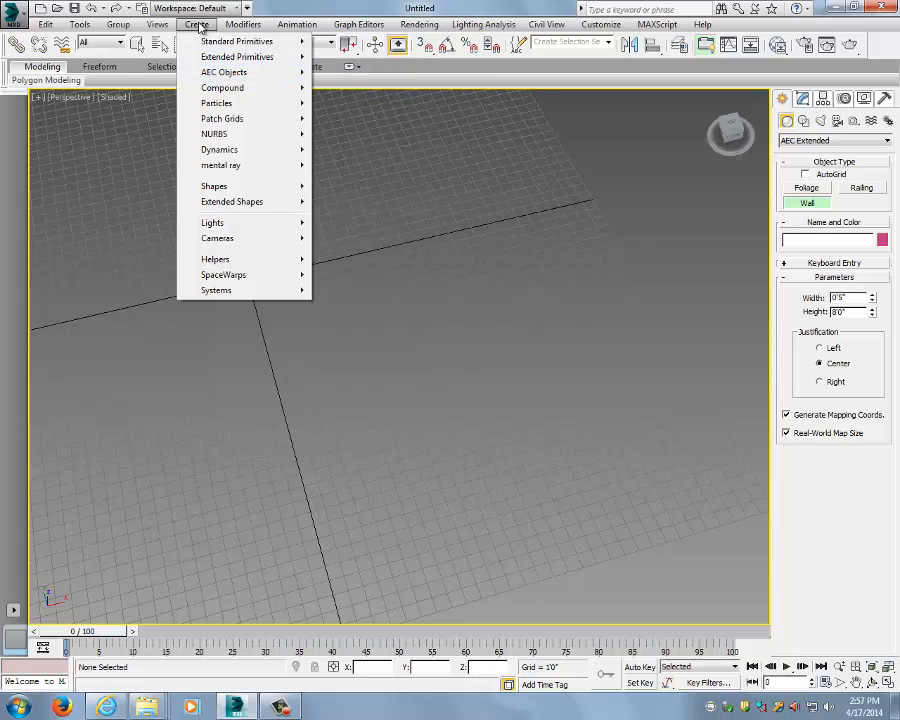
pyautogui.moveTo(210, 73)
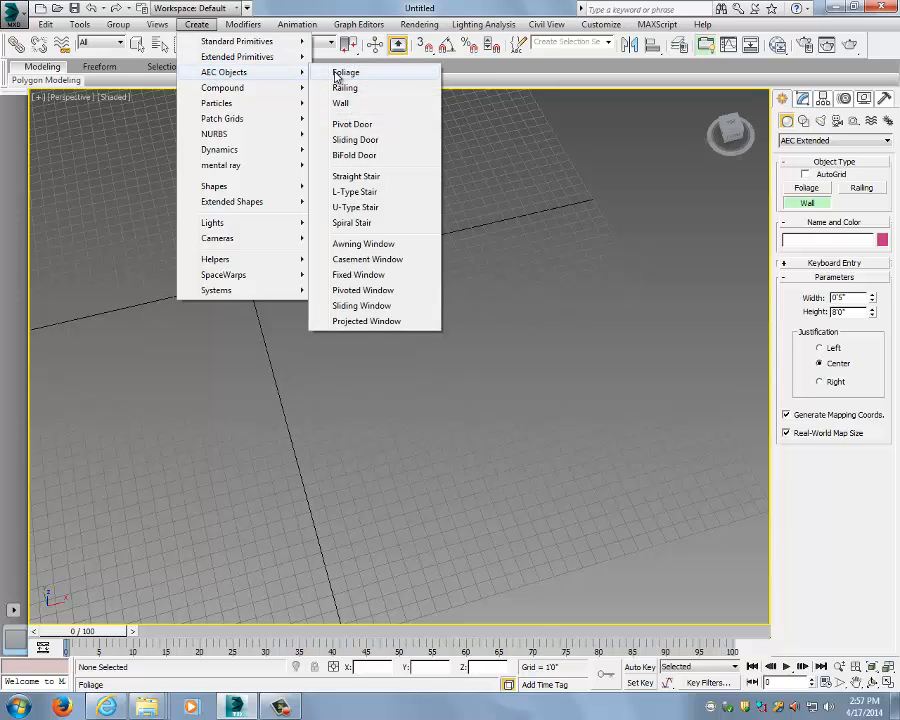
pyautogui.click(362, 104)
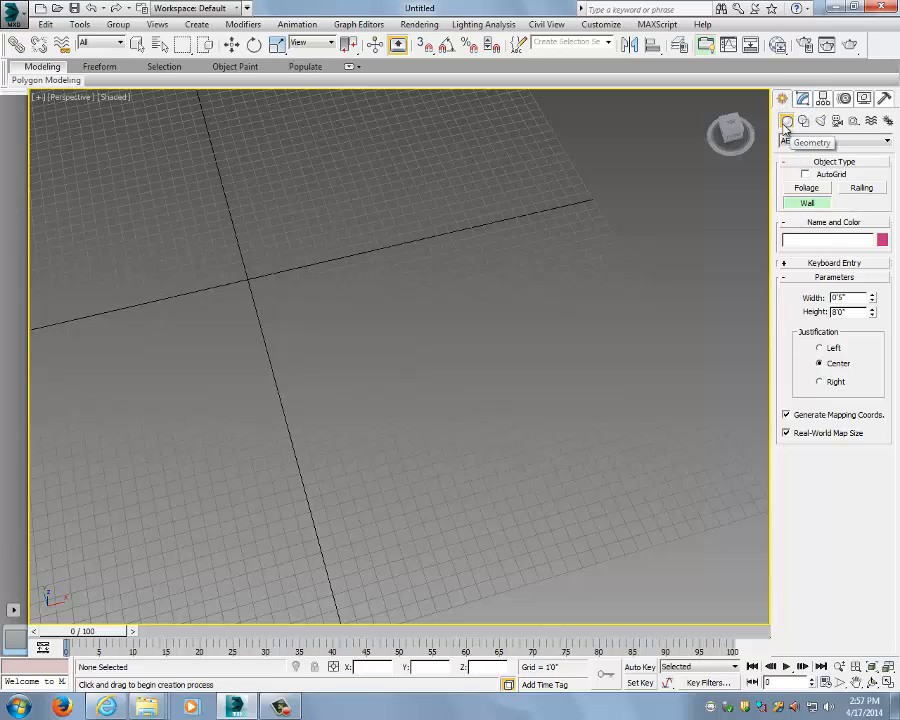
pyautogui.click(835, 142)
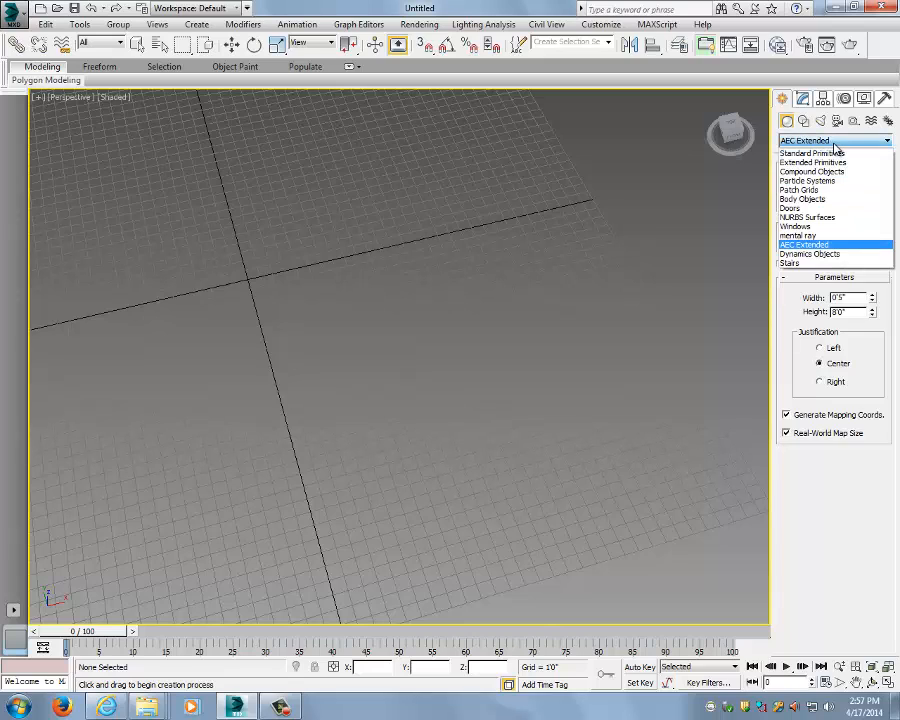
pyautogui.click(832, 245)
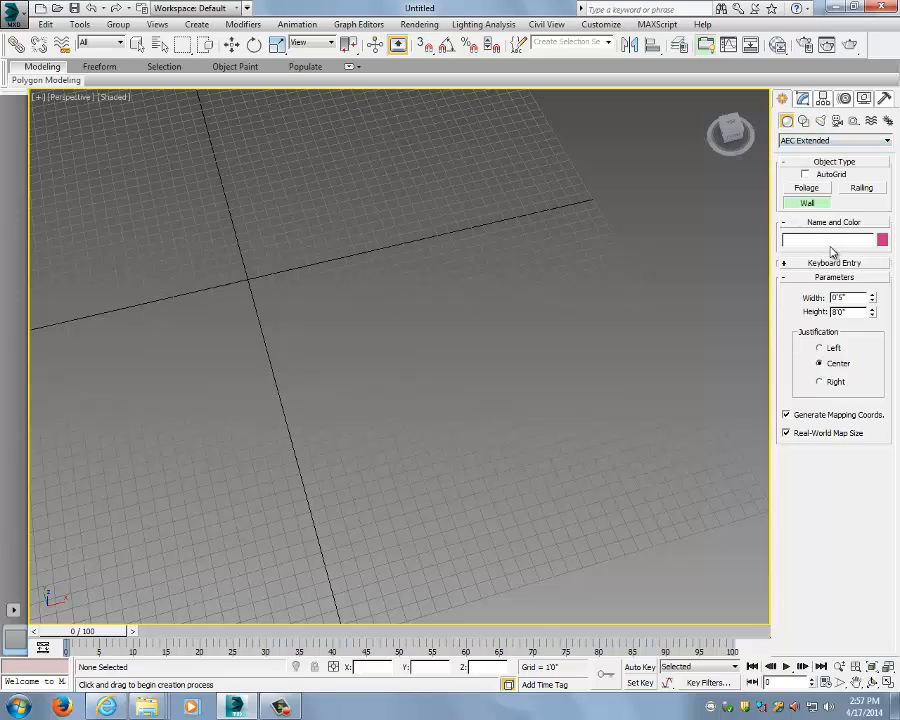
# - Draw a closed, irregular nine-segment wall, 0'5" wide and 8'0" high, starting and ending near the grid origin
pyautogui.click(812, 205)
pyautogui.click(252, 280)
pyautogui.click(497, 252)
pyautogui.click(507, 360)
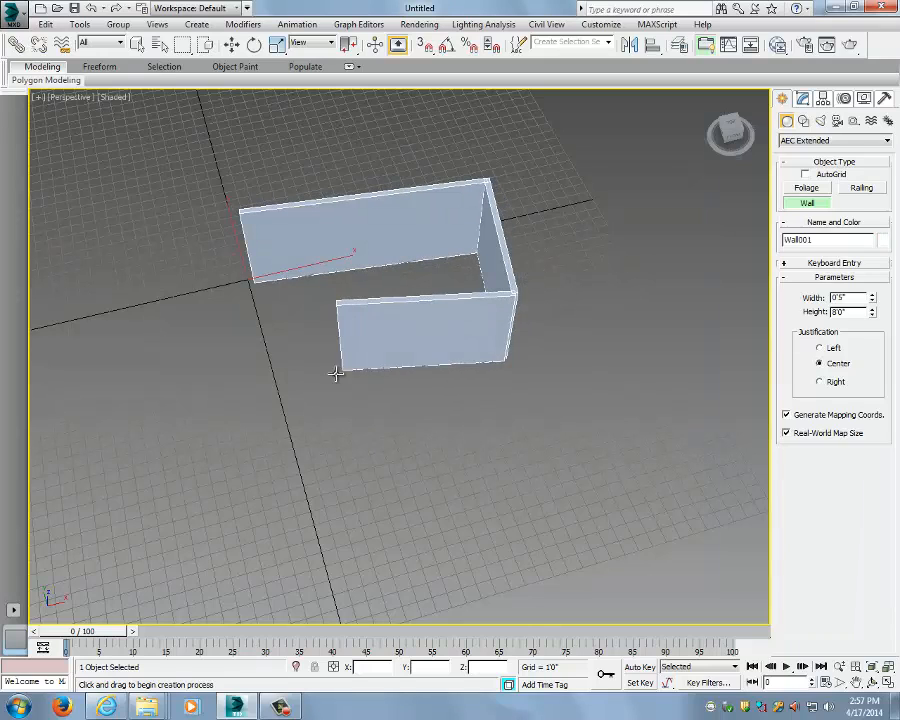
pyautogui.click(312, 422)
pyautogui.click(452, 513)
pyautogui.click(378, 552)
pyautogui.click(180, 466)
pyautogui.click(190, 335)
pyautogui.click(321, 314)
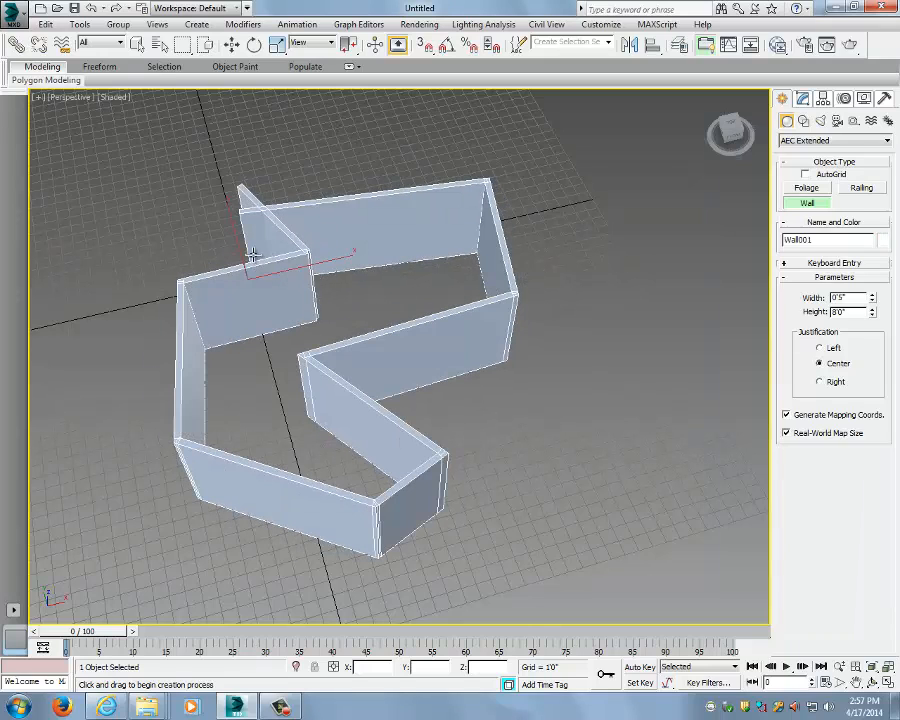
pyautogui.click(257, 278)
pyautogui.rightClick(432, 393)
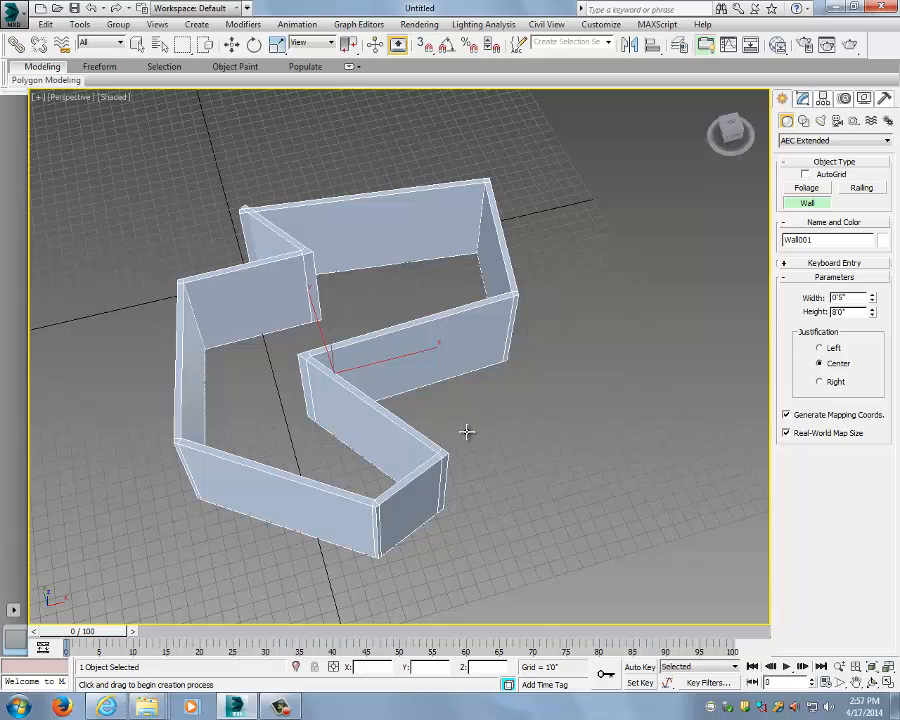
# - Delete the irregular nine-segment wall and restart the Wall tool with a width of 1'0" and a height of 10'0"
pyautogui.rightClick(405, 311)
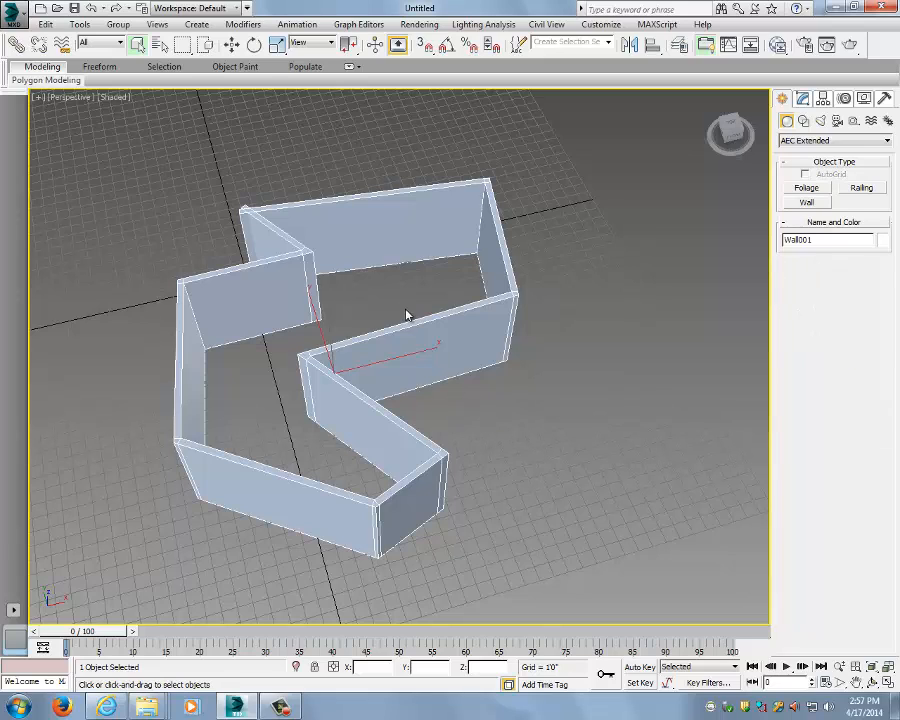
pyautogui.press('Delete')
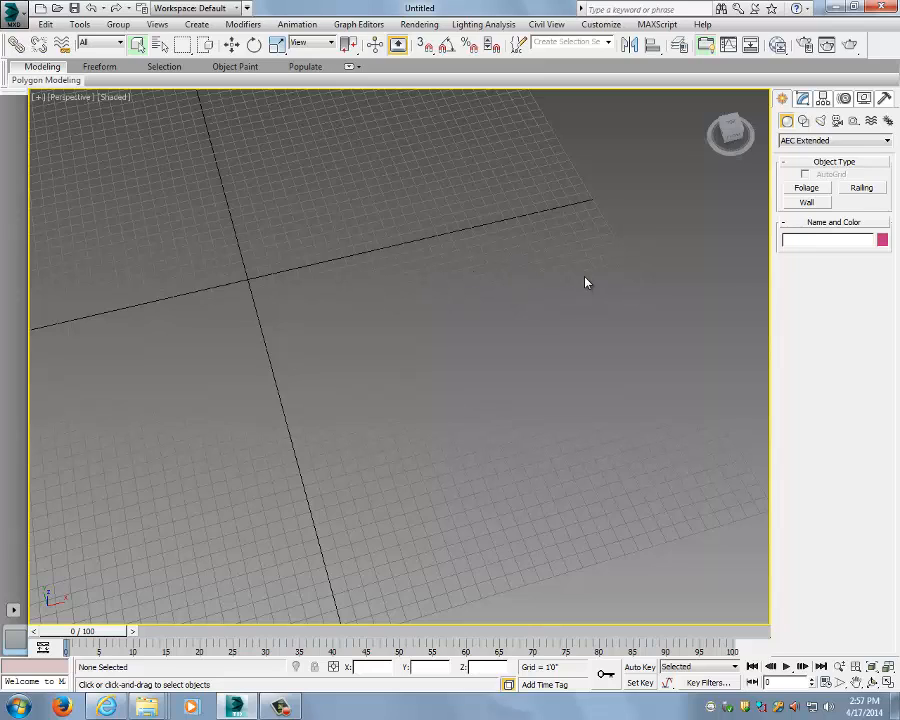
pyautogui.click(806, 202)
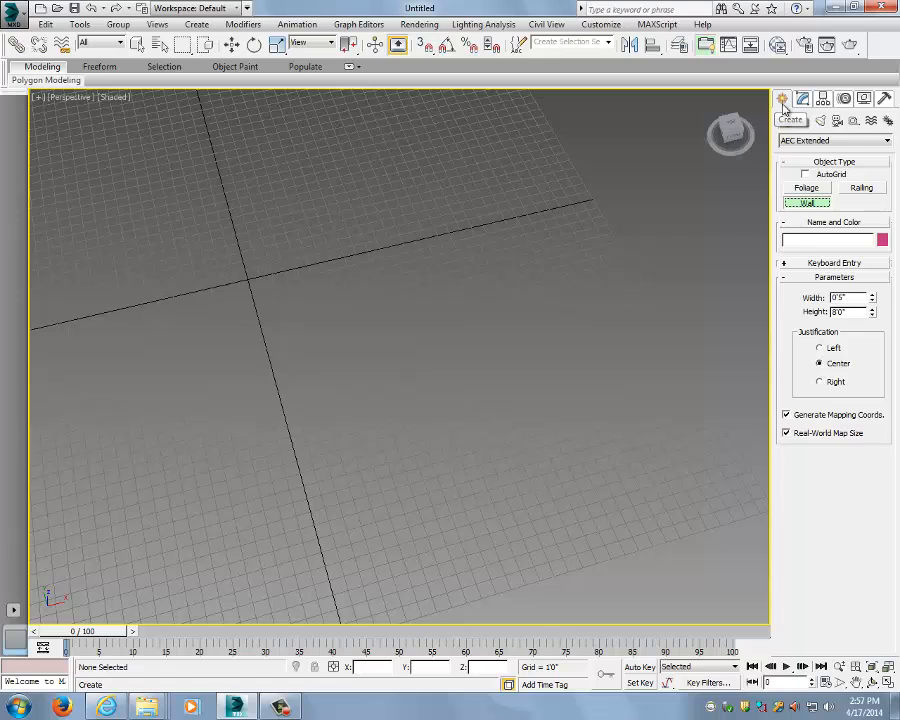
pyautogui.click(806, 141)
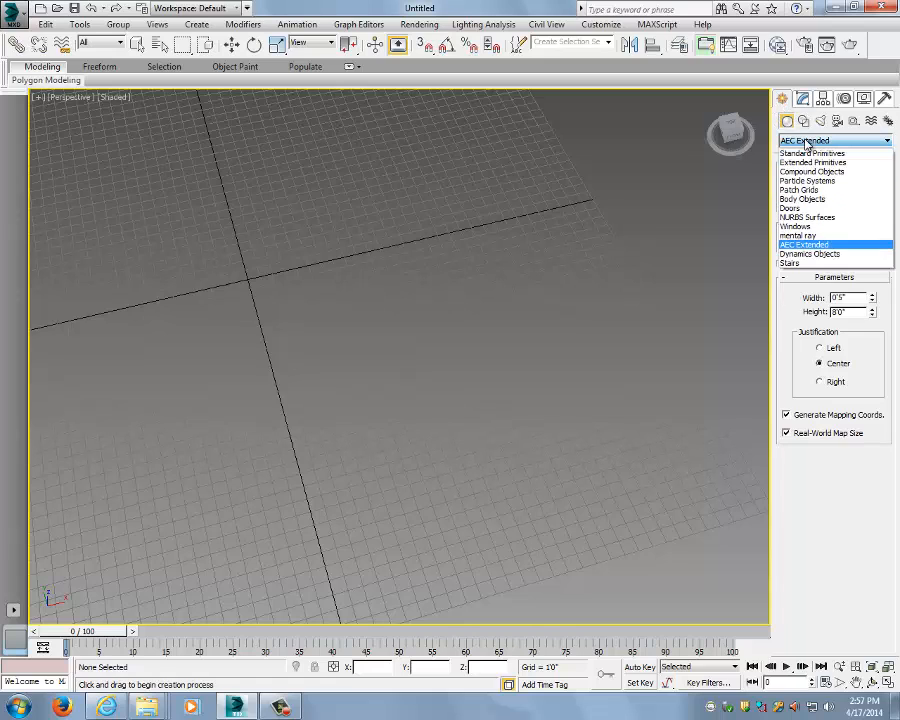
pyautogui.click(826, 244)
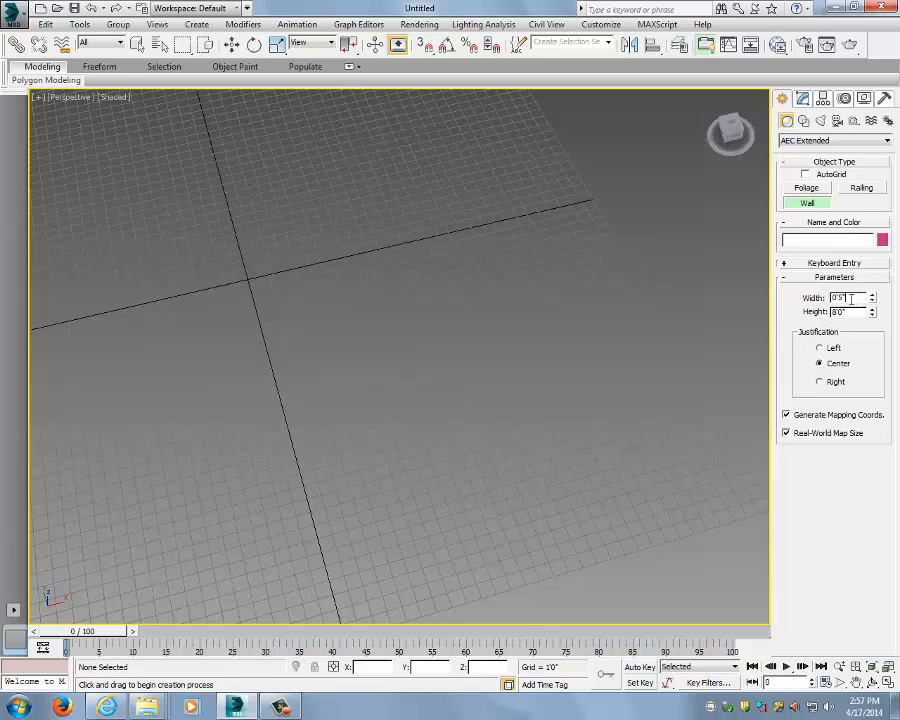
pyautogui.moveTo(851, 298); pyautogui.dragTo(791, 312)
pyautogui.doubleClick(847, 312)
# - Turn on 3D snapping with Grid Points as the only active snap type
pyautogui.rightClick(425, 46)
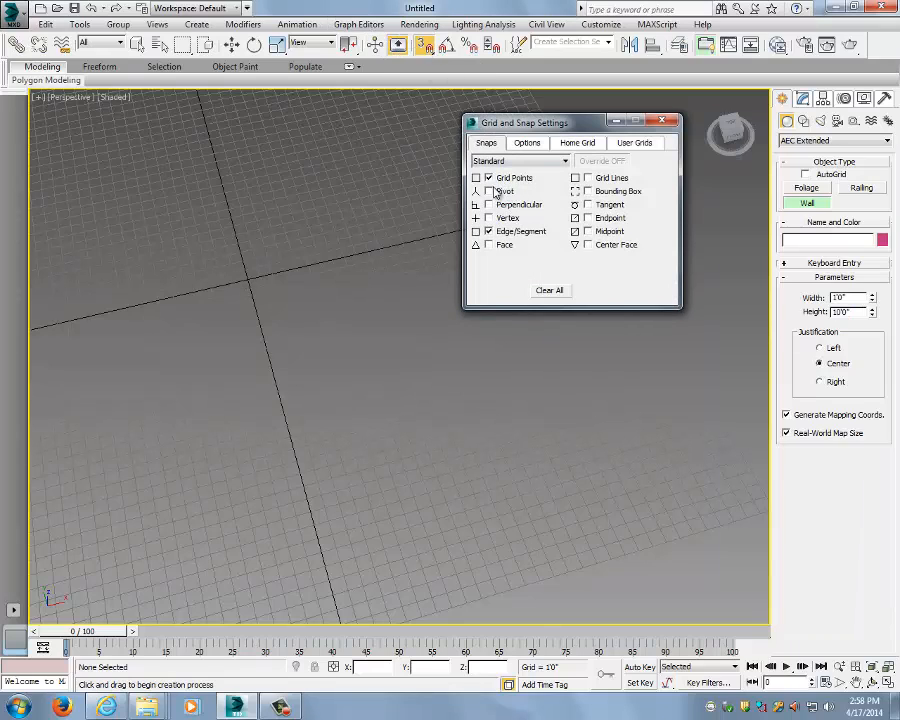
pyautogui.click(552, 292)
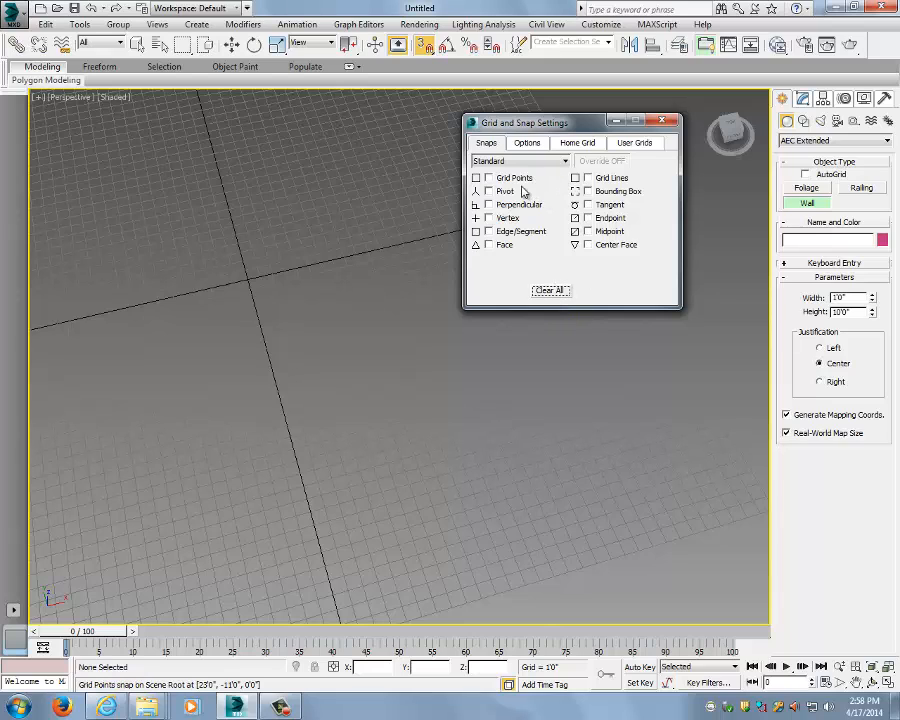
pyautogui.click(488, 178)
pyautogui.click(661, 121)
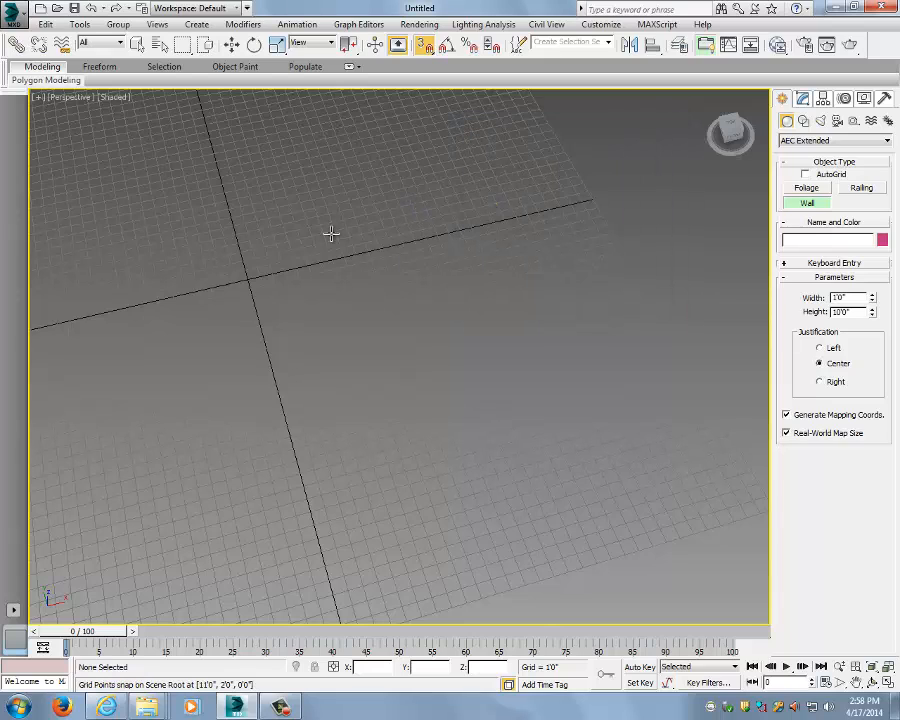
# - Draw a trial multi-segment wall, 1'0" wide and 10'0" high, starting at the grid origin and snapping its corners to grid points
pyautogui.click(248, 280)
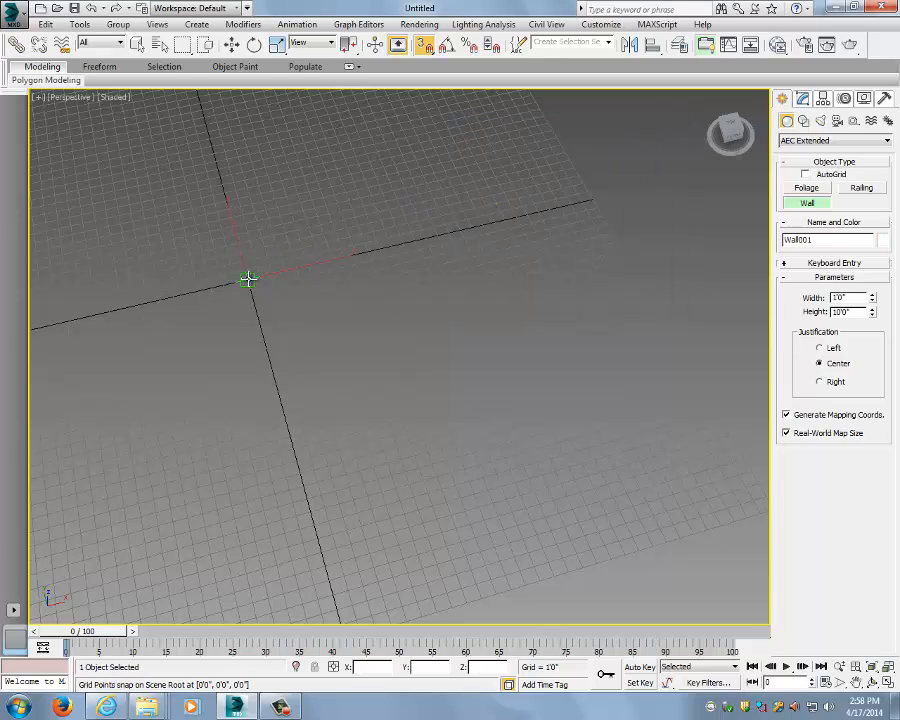
pyautogui.click(474, 228)
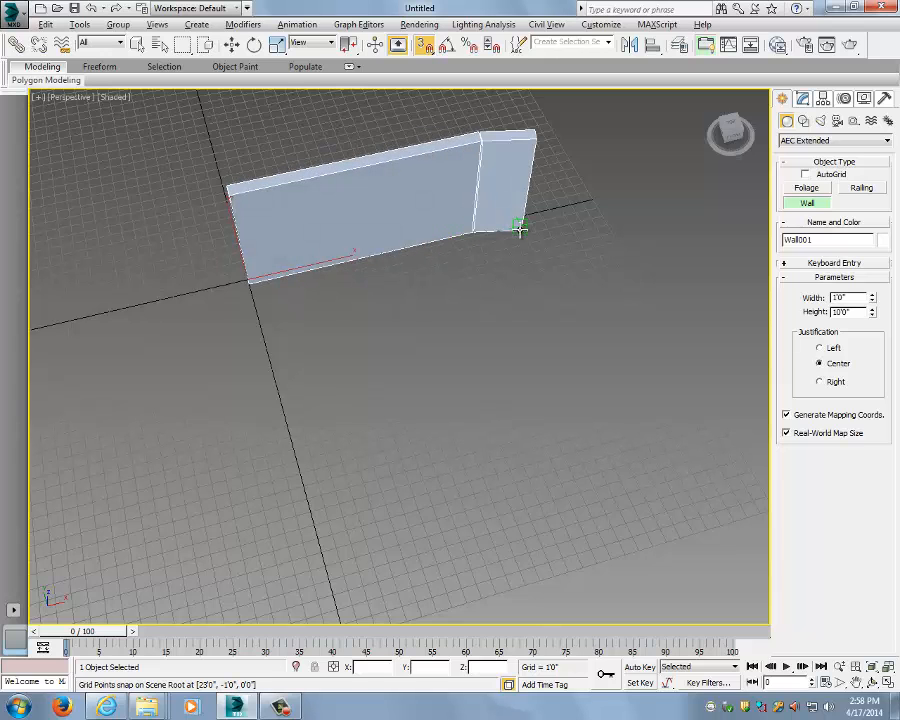
pyautogui.keyDown('alt'); pyautogui.moveTo(519, 229); pyautogui.dragTo(520, 289, button='middle'); pyautogui.keyUp('alt')
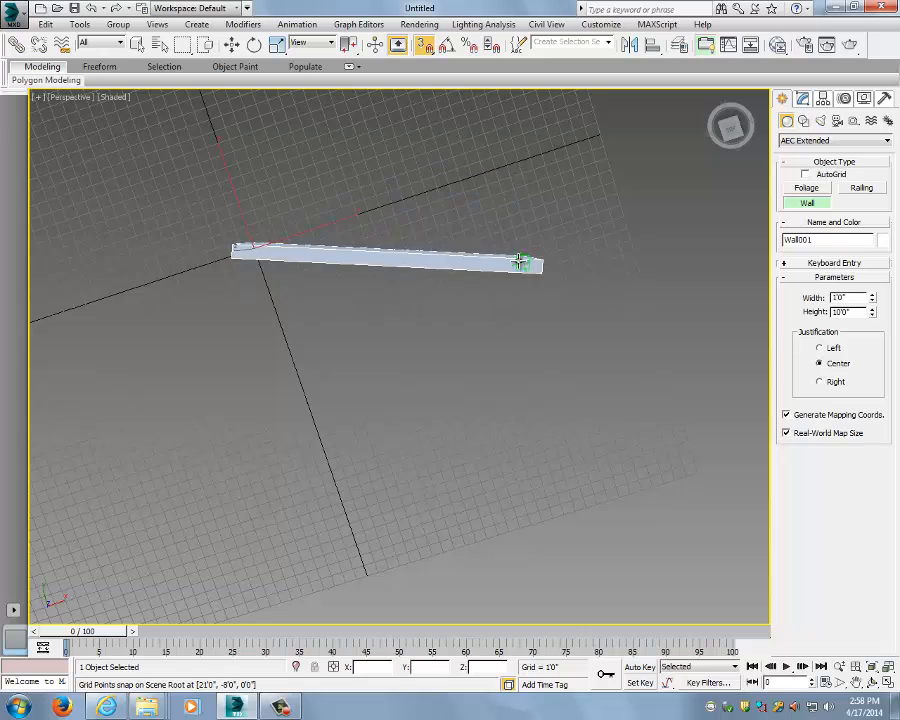
pyautogui.click(452, 210)
pyautogui.click(505, 337)
pyautogui.click(503, 421)
pyautogui.click(392, 446)
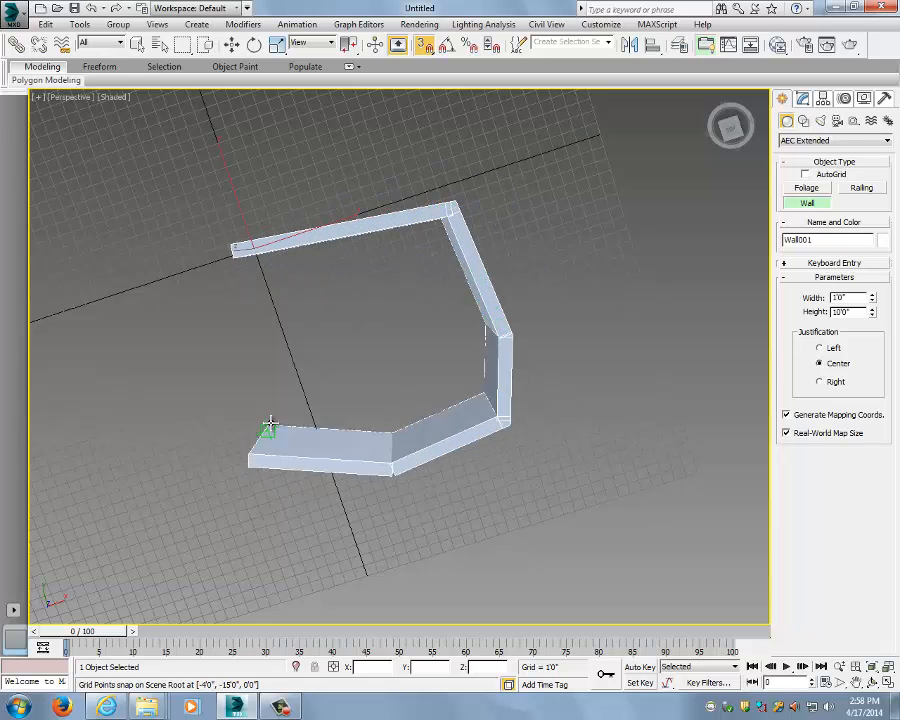
# - Remove the last segments of the wall in progress one by one, end the wall and delete it
pyautogui.press('BackSpace')
pyautogui.press('BackSpace')
pyautogui.press('BackSpace')
pyautogui.press('BackSpace')
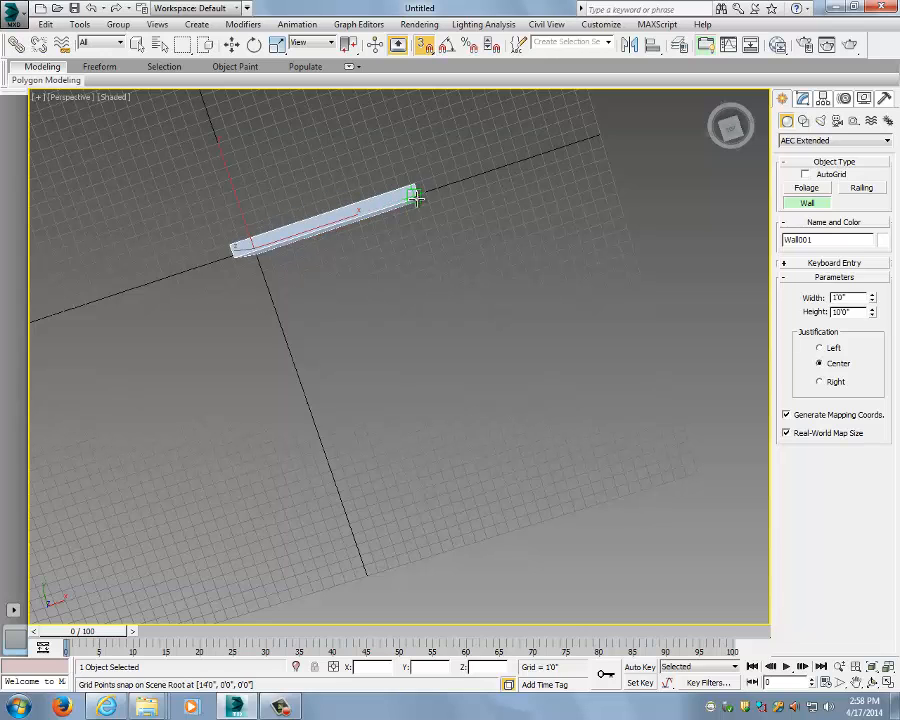
pyautogui.moveTo(454, 193)
pyautogui.keyDown('alt'); pyautogui.mouseDown(button='middle')
pyautogui.moveTo(466, 178)
pyautogui.moveTo(460, 186)
pyautogui.mouseUp(button='middle'); pyautogui.keyUp('alt')
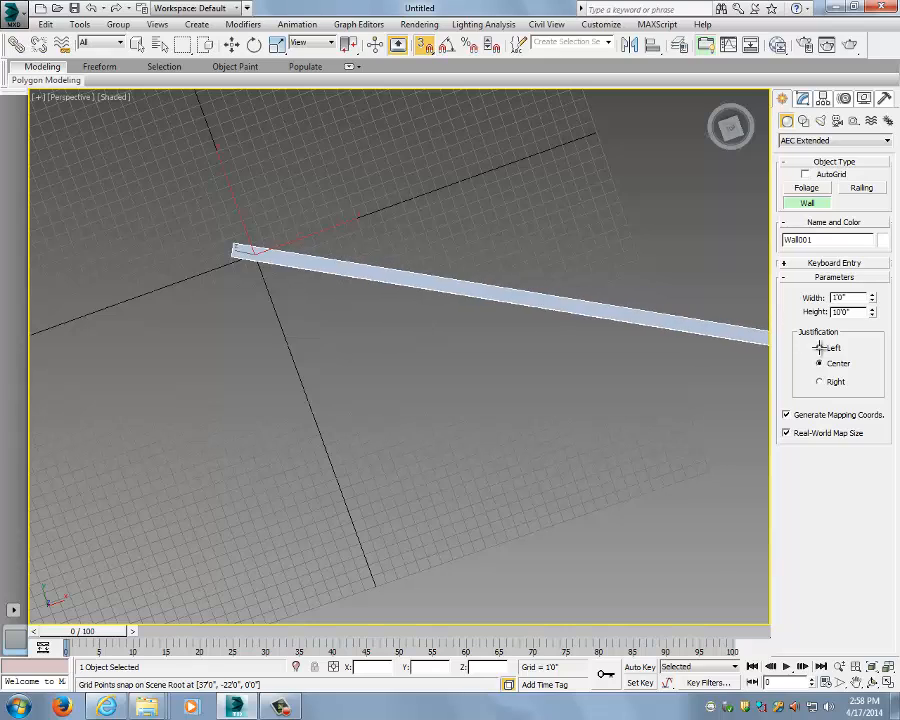
pyautogui.click(820, 348)
pyautogui.rightClick(558, 285)
pyautogui.rightClick(576, 282)
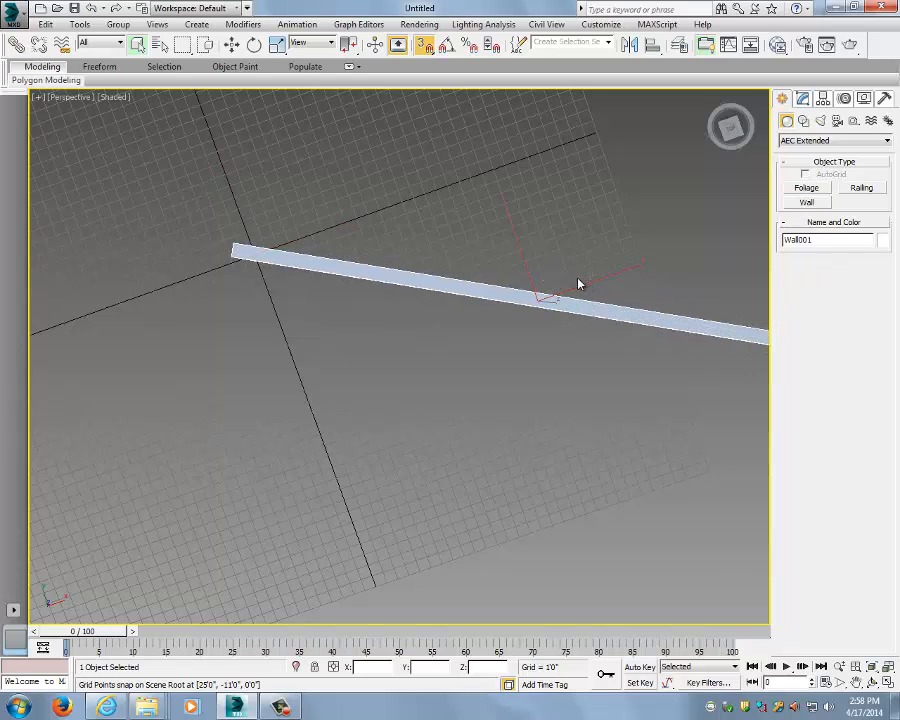
pyautogui.press('Delete')
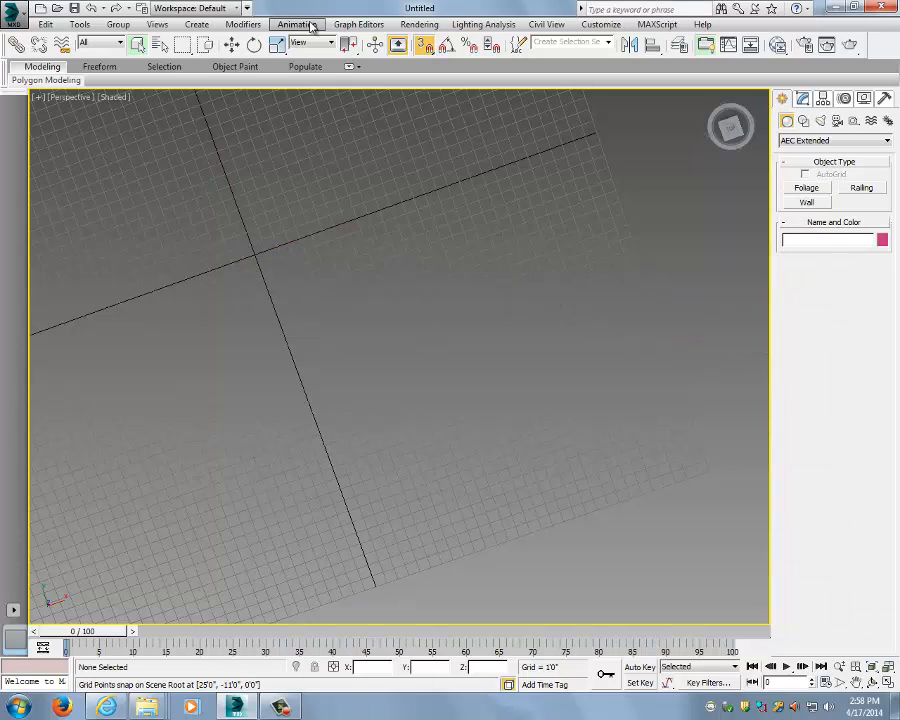
# - Draw a left-justified L-shaped wall from the grid origin, 22'0" along X and then about 20'0" in negative Y
pyautogui.moveTo(397, 230)
pyautogui.keyDown('alt'); pyautogui.mouseDown(button='middle')
pyautogui.moveTo(408, 185)
pyautogui.moveTo(398, 216)
pyautogui.mouseUp(button='middle'); pyautogui.keyUp('alt')
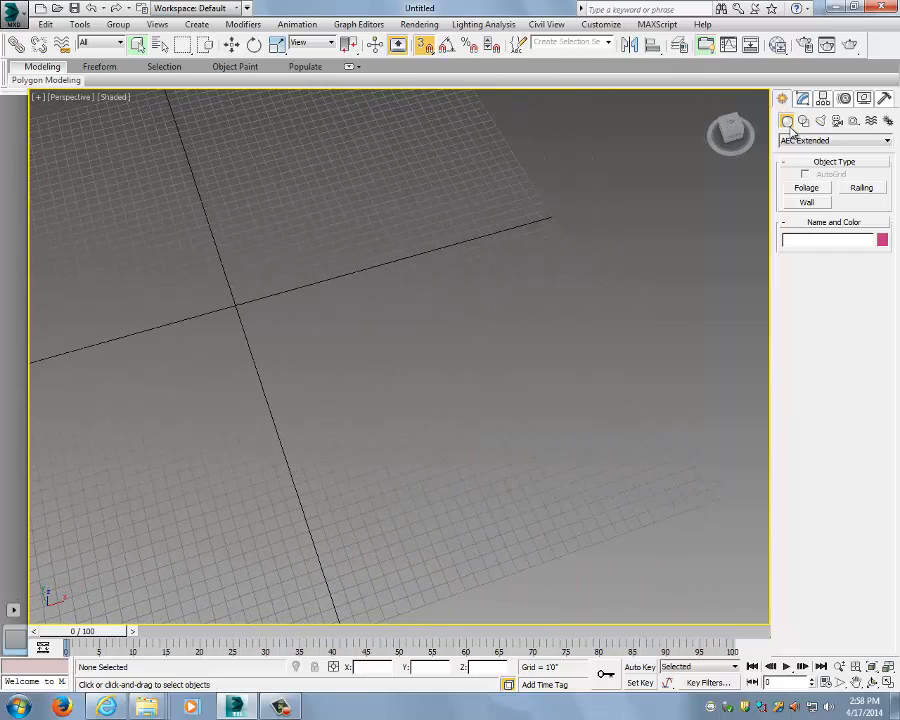
pyautogui.click(807, 203)
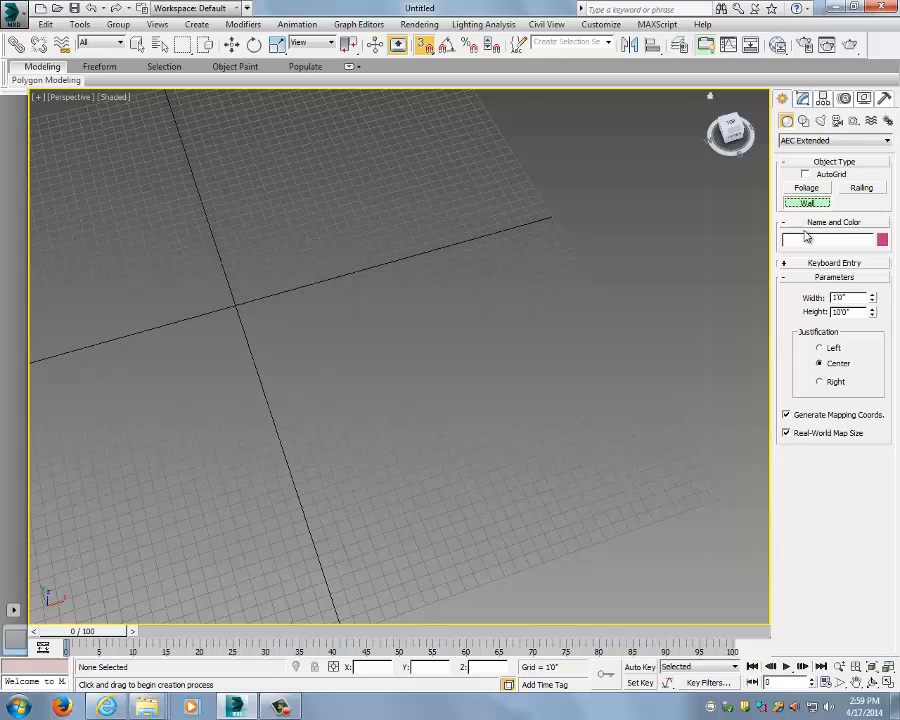
pyautogui.click(821, 348)
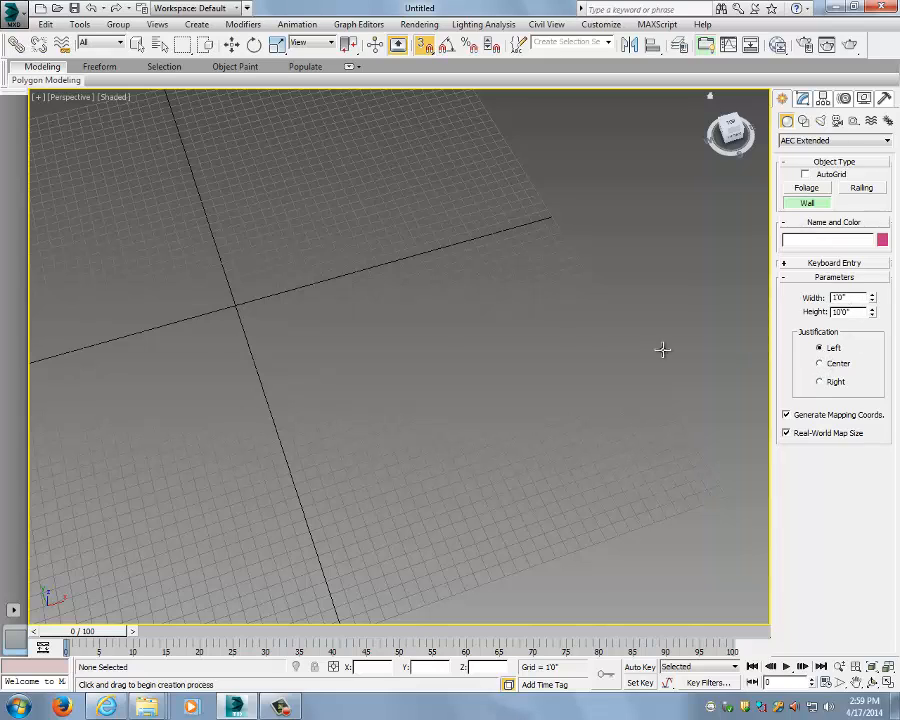
pyautogui.click(234, 305)
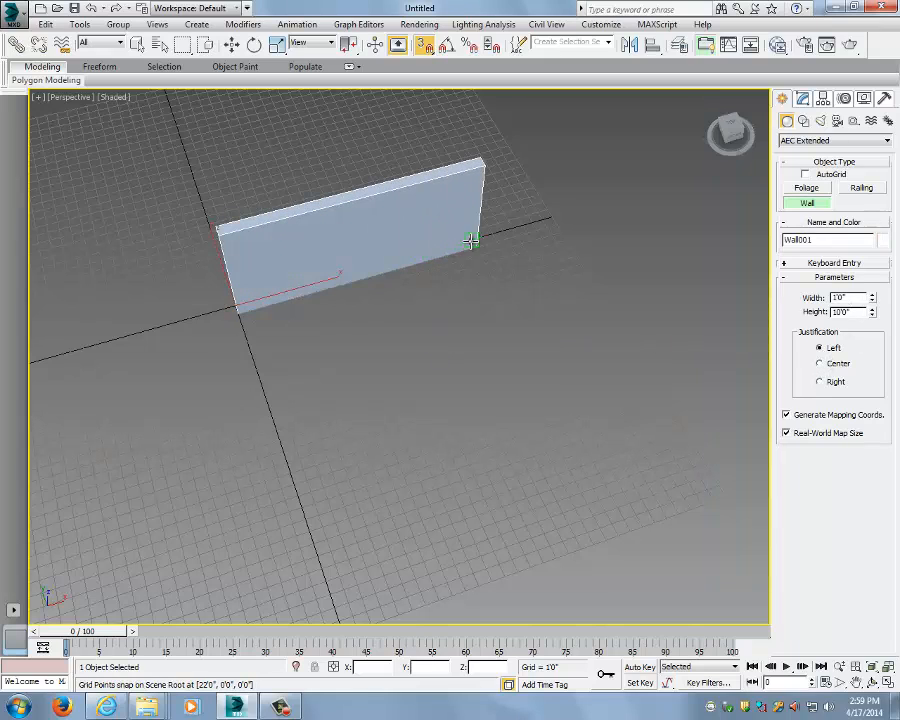
pyautogui.click(474, 240)
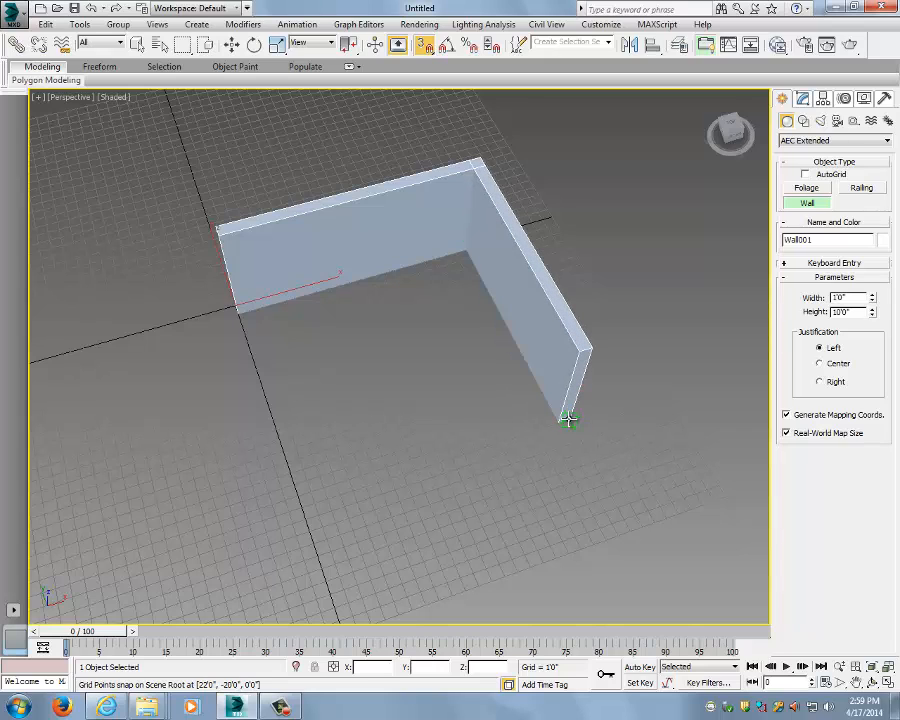
pyautogui.click(578, 401)
pyautogui.rightClick(578, 401)
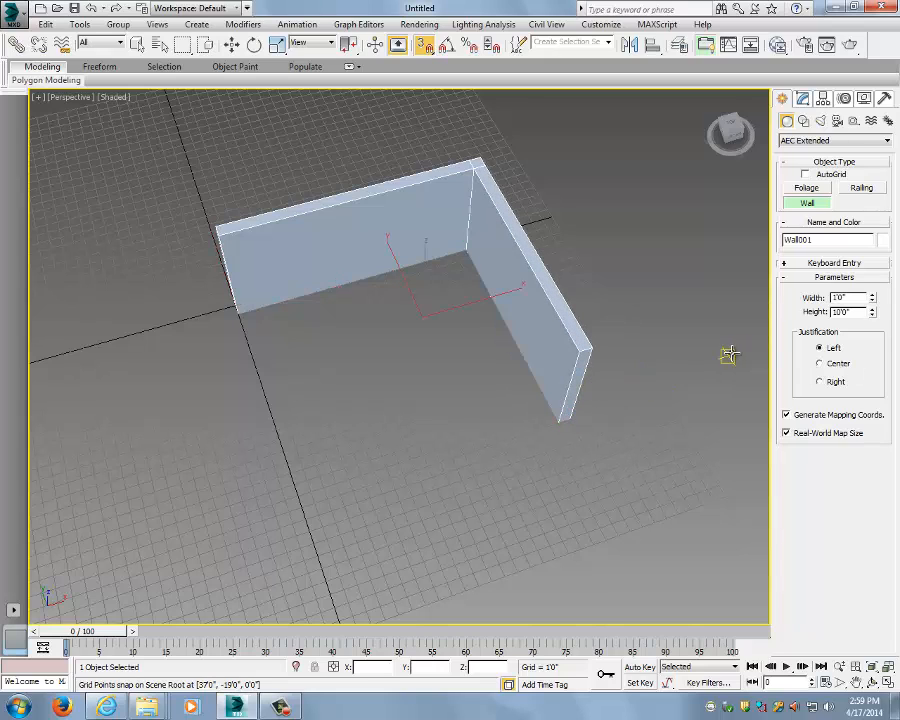
# - Switch the wall justification to Right, inspect the L-shaped wall against the grid axes, and delete it
pyautogui.click(821, 382)
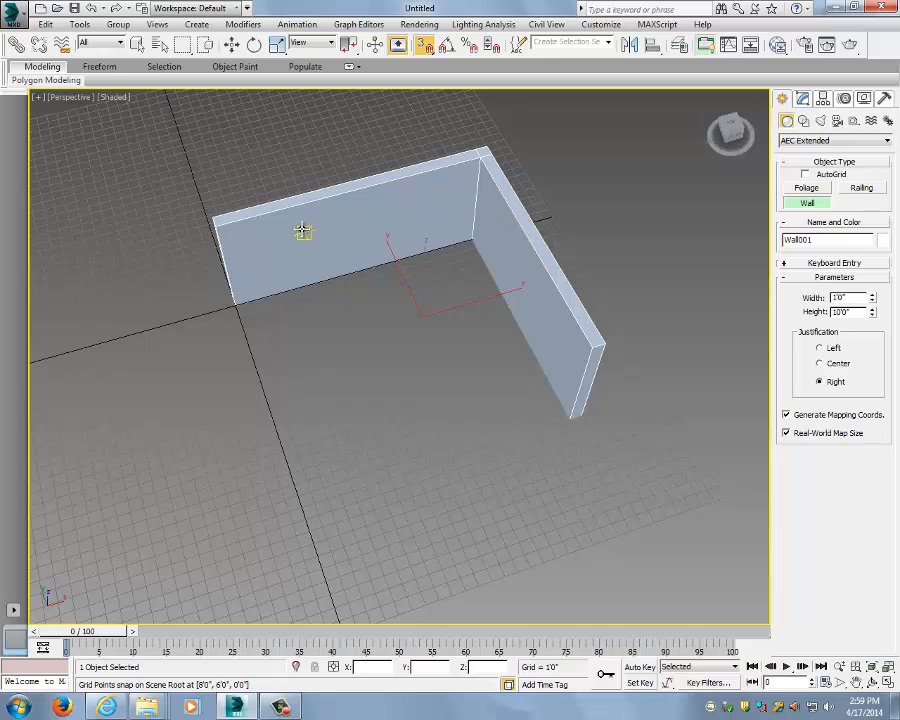
pyautogui.keyDown('alt'); pyautogui.moveTo(452, 167); pyautogui.dragTo(261, 396, button='middle'); pyautogui.keyUp('alt')
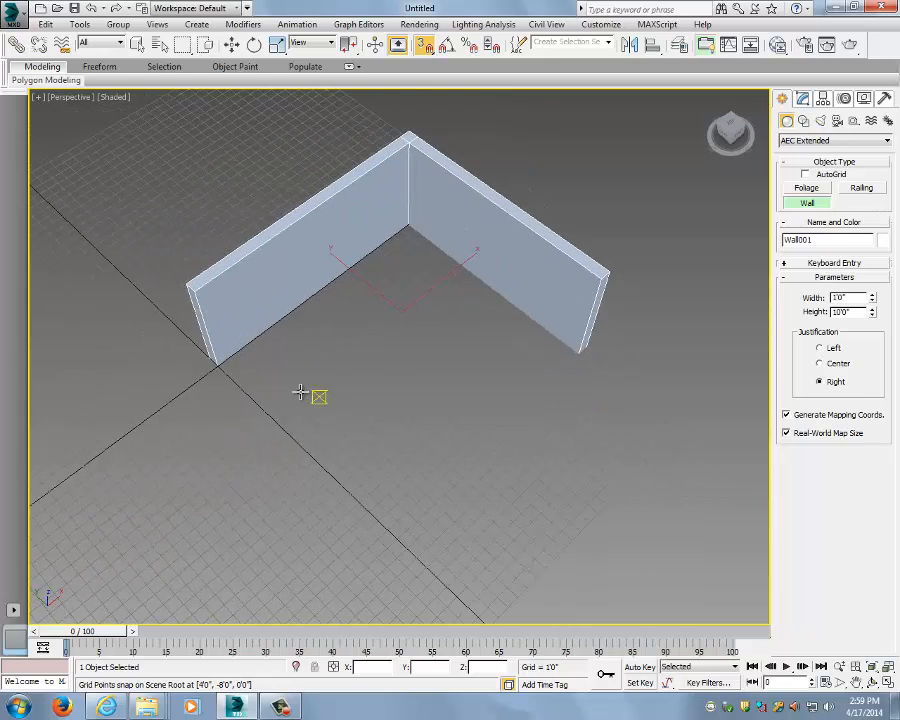
pyautogui.keyDown('alt'); pyautogui.moveTo(649, 255); pyautogui.dragTo(594, 278, button='middle'); pyautogui.keyUp('alt')
pyautogui.rightClick(611, 261)
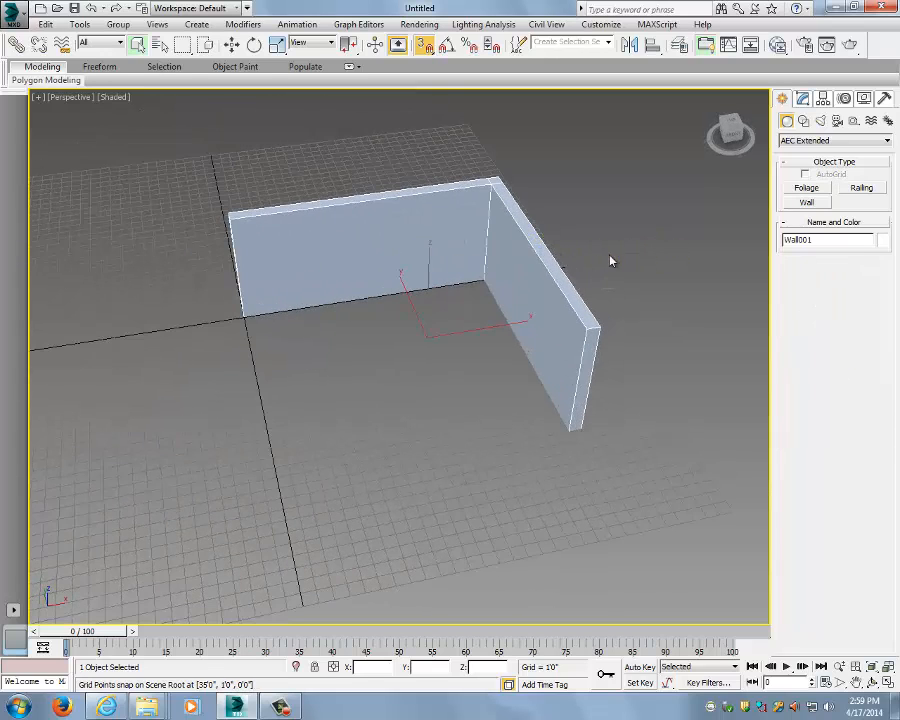
pyautogui.press('Delete')
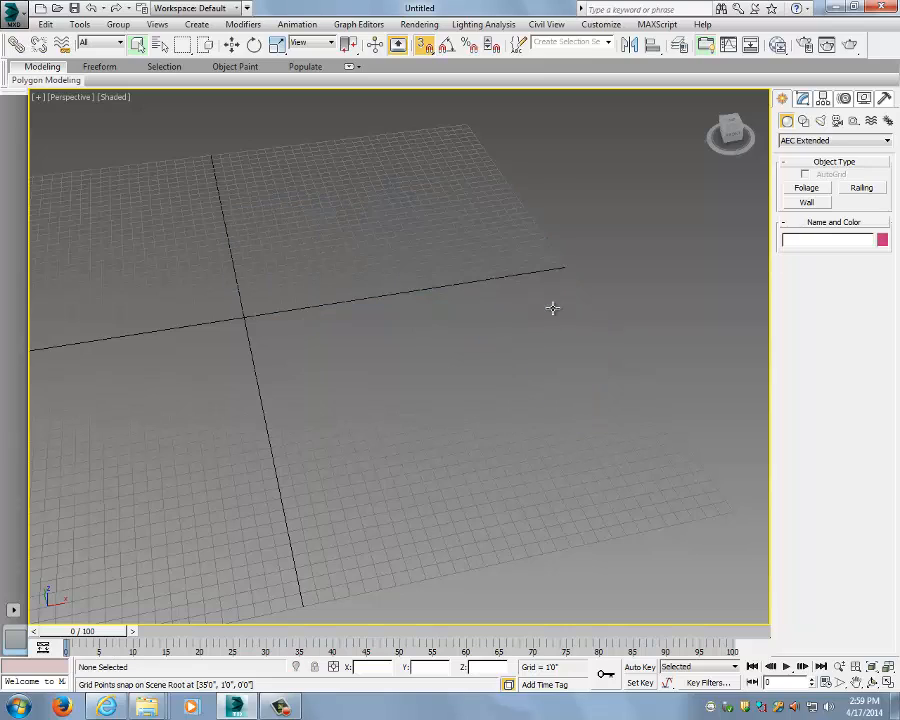
# - Draw three right-justified wall segments, each 20'0" long, from the grid origin through (20'0", 0'0") and (20'0", -20'0") to (0'0", -20'0")
pyautogui.click(806, 202)
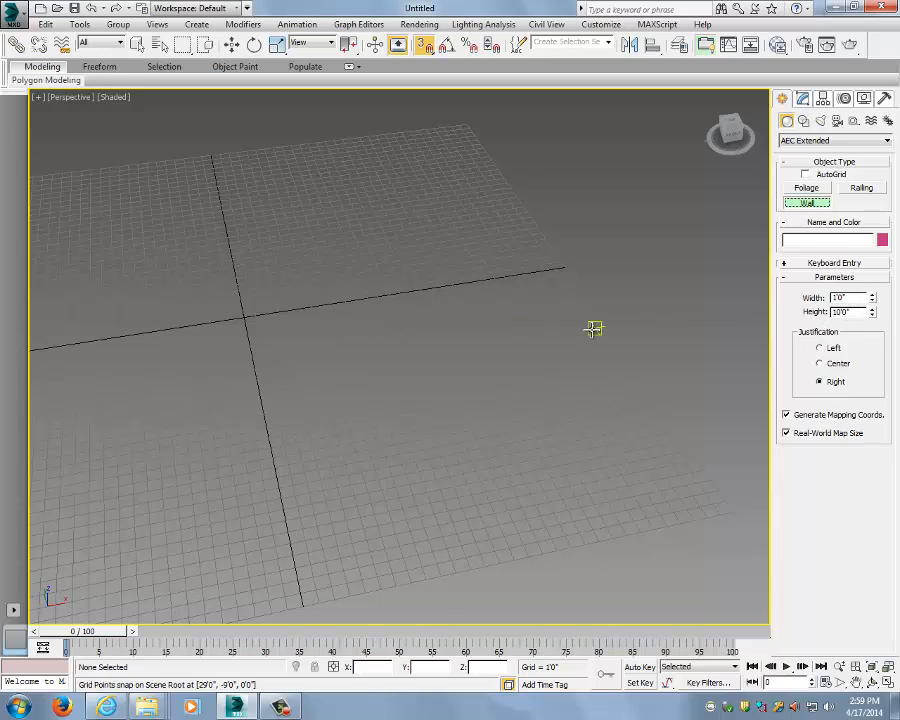
pyautogui.keyDown('alt'); pyautogui.moveTo(344, 326); pyautogui.dragTo(368, 353, button='middle'); pyautogui.keyUp('alt')
pyautogui.scroll(2, 368, 353)
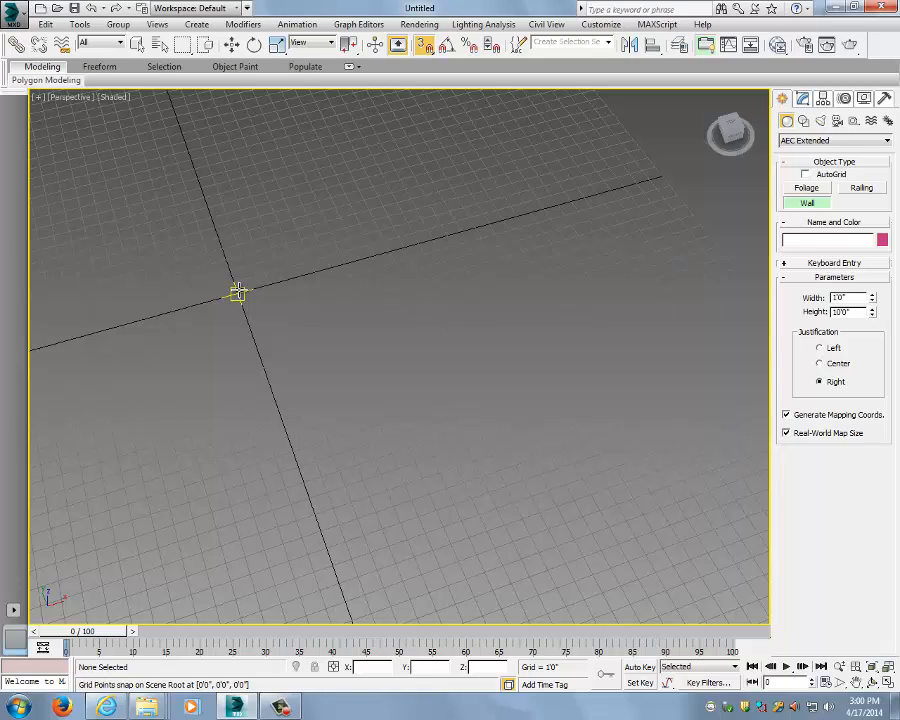
pyautogui.click(237, 292)
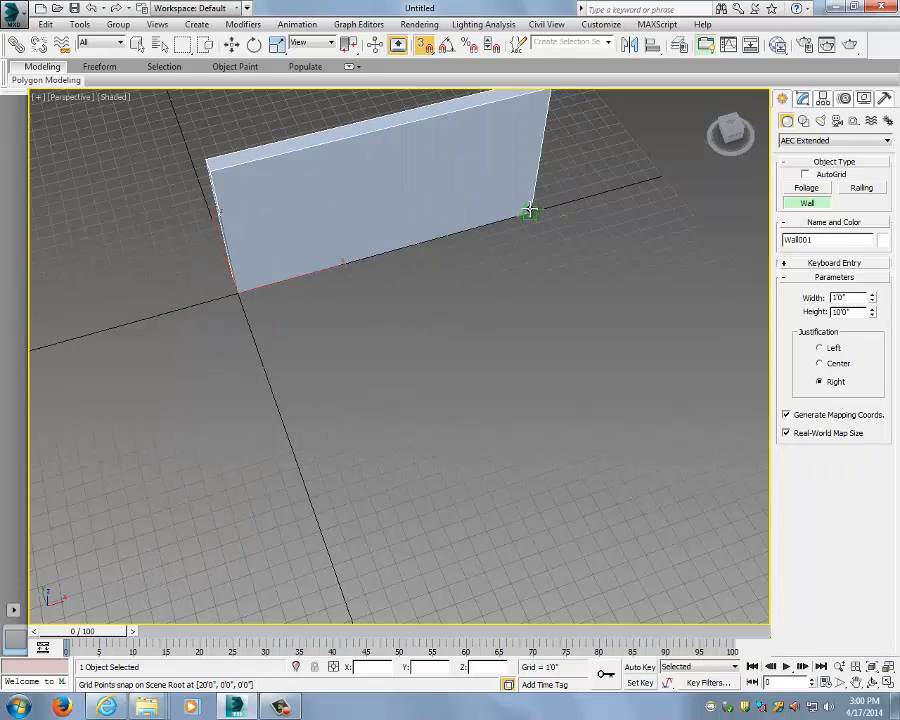
pyautogui.click(530, 212)
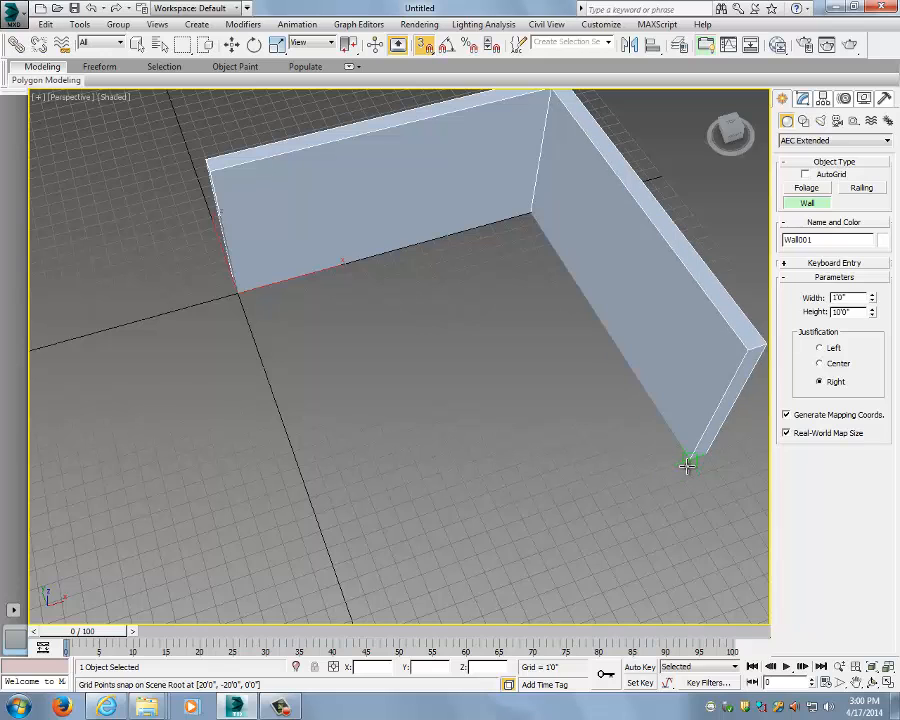
pyautogui.click(688, 464)
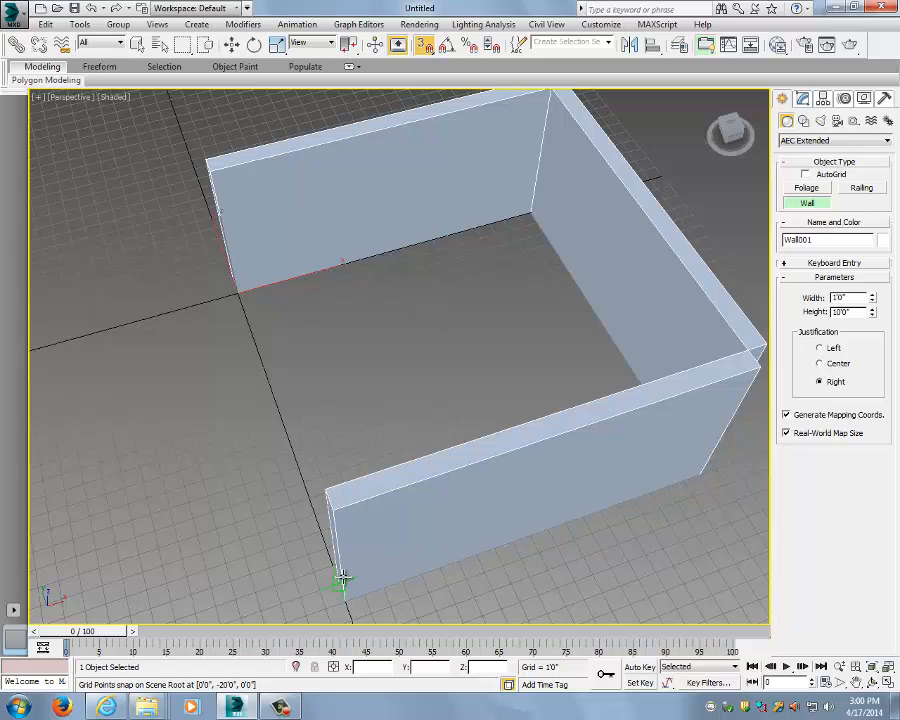
pyautogui.click(342, 578)
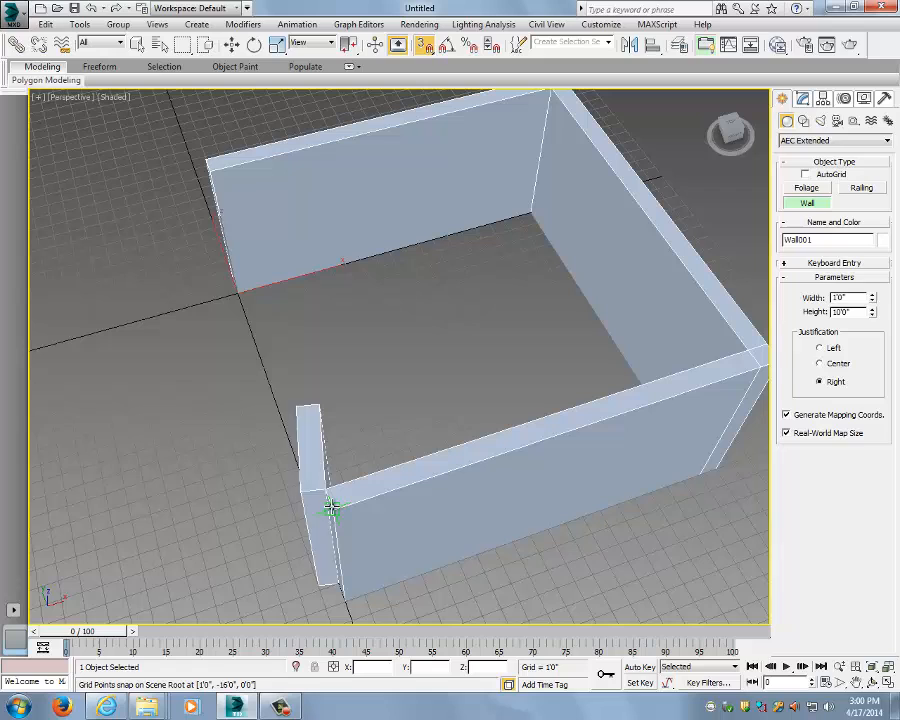
# - Close the square wall at the grid origin with its end point welded, and end the Wall command
pyautogui.click(241, 293)
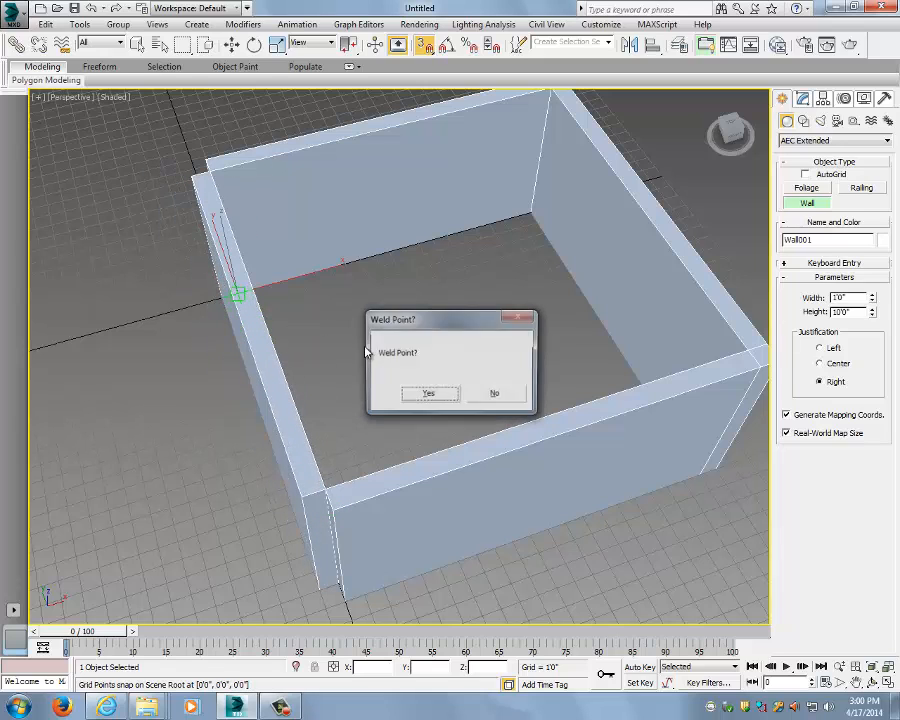
pyautogui.click(433, 398)
pyautogui.keyDown('alt'); pyautogui.moveTo(434, 327); pyautogui.dragTo(388, 275, button='middle'); pyautogui.keyUp('alt')
pyautogui.rightClick(416, 325)
pyautogui.scroll(-5, 424, 311)
pyautogui.scroll(6, 422, 311)
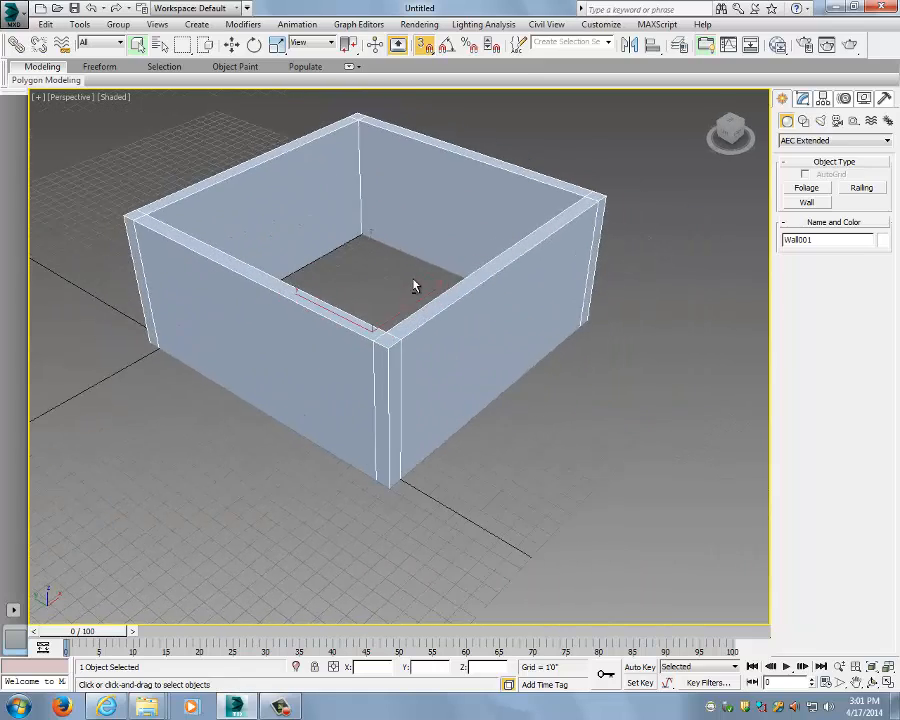
pyautogui.scroll(-4, 440, 306)
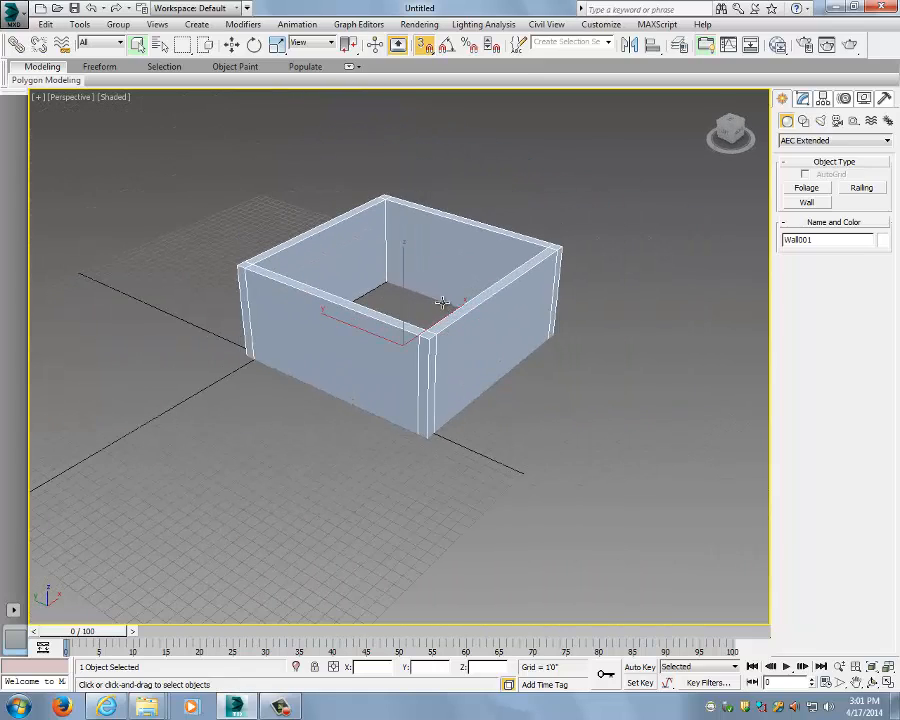
# - Examine the closed square room's corners and wall tops from several angles
pyautogui.keyDown('alt'); pyautogui.moveTo(442, 295); pyautogui.dragTo(362, 322, button='middle'); pyautogui.keyUp('alt')
pyautogui.scroll(3, 435, 297)
pyautogui.scroll(-3, 392, 357)
pyautogui.scroll(4, 362, 322)
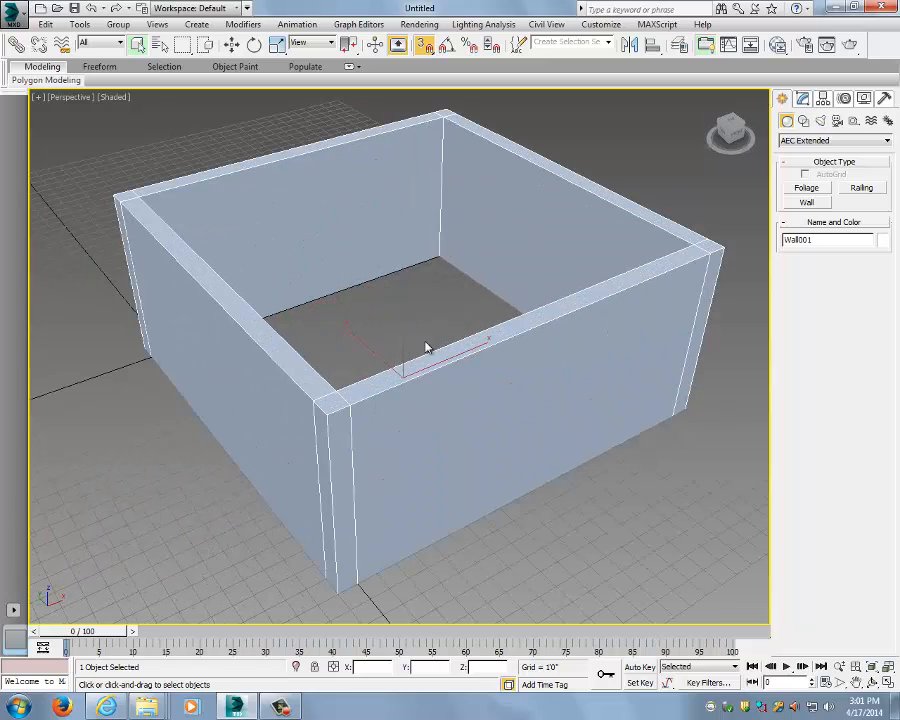
pyautogui.keyDown('alt'); pyautogui.moveTo(446, 392); pyautogui.dragTo(446, 340, button='middle'); pyautogui.keyUp('alt')
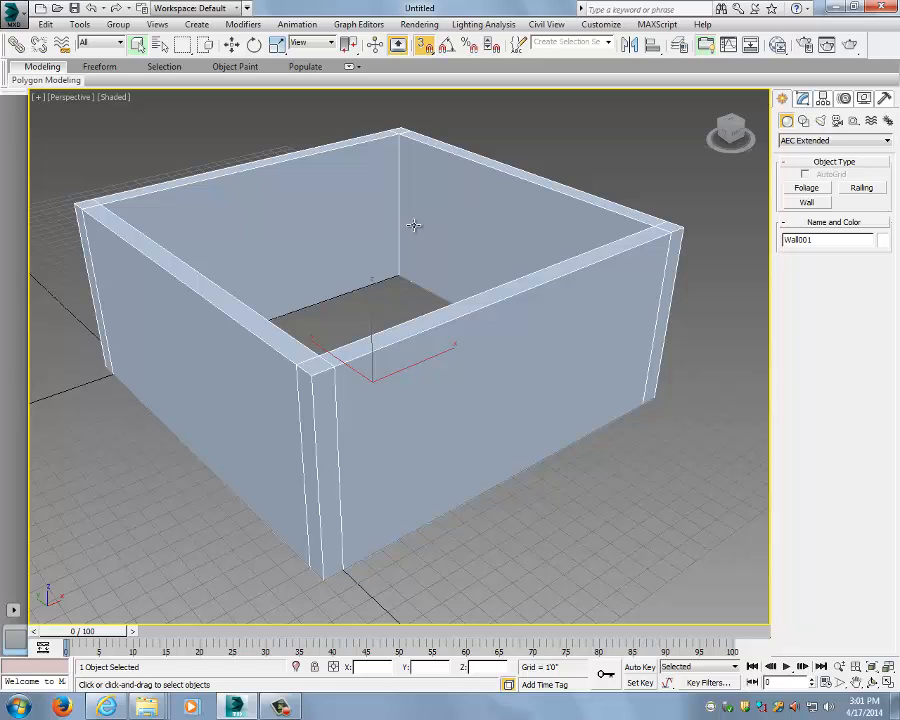
pyautogui.moveTo(414, 226)
pyautogui.keyDown('alt'); pyautogui.mouseDown(button='middle')
pyautogui.moveTo(380, 232)
pyautogui.moveTo(404, 229)
pyautogui.mouseUp(button='middle'); pyautogui.keyUp('alt')
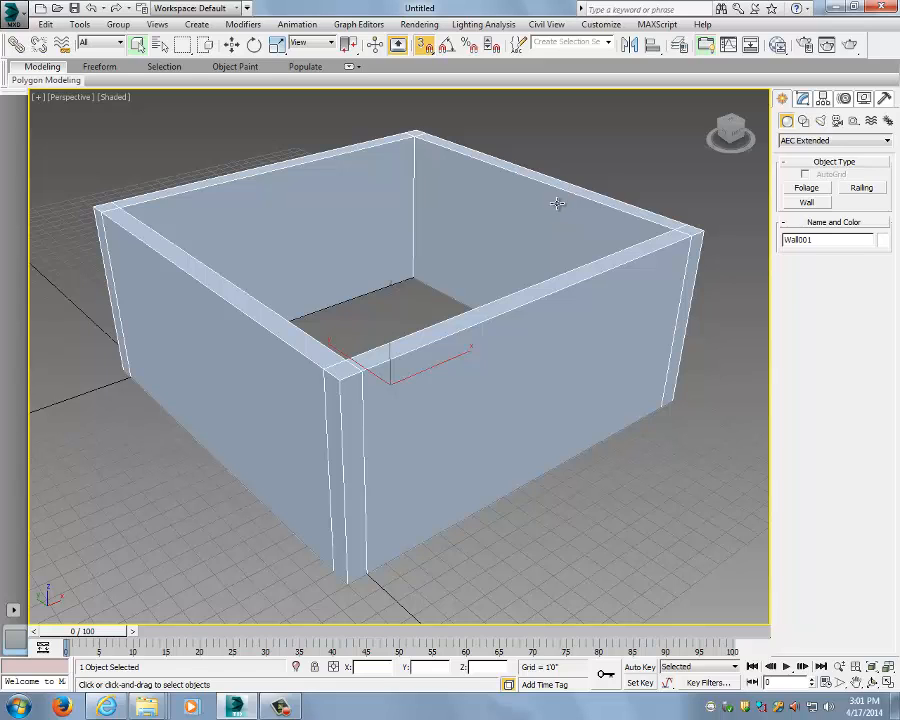
pyautogui.keyDown('alt'); pyautogui.moveTo(657, 251); pyautogui.dragTo(649, 245, button='middle'); pyautogui.keyUp('alt')
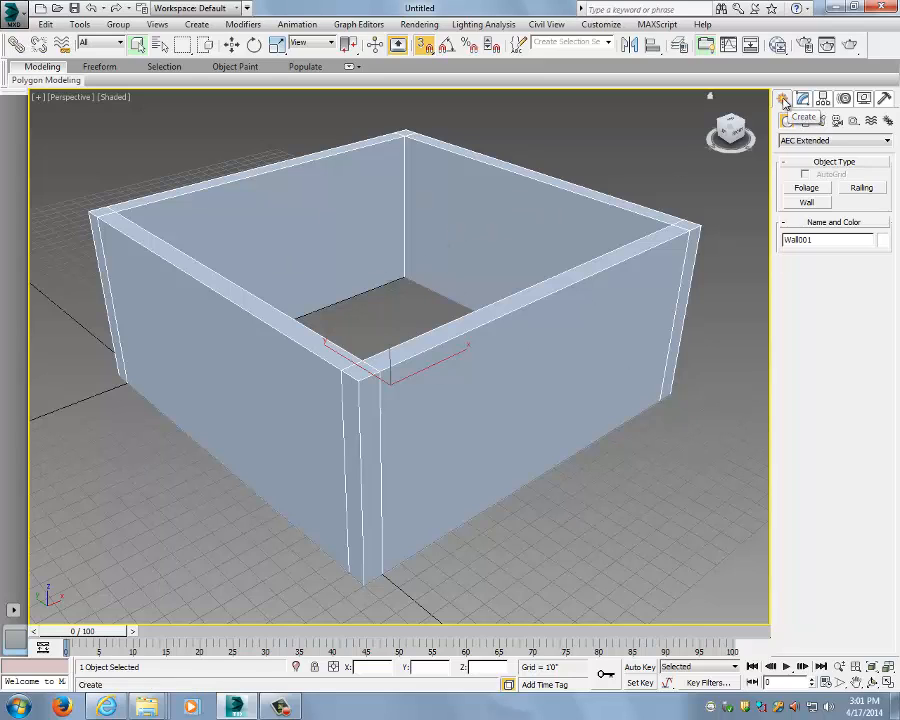
# - Switch the geometry category to Doors, start the Pivot door command, and view the room's walls for placing a door
pyautogui.click(822, 142)
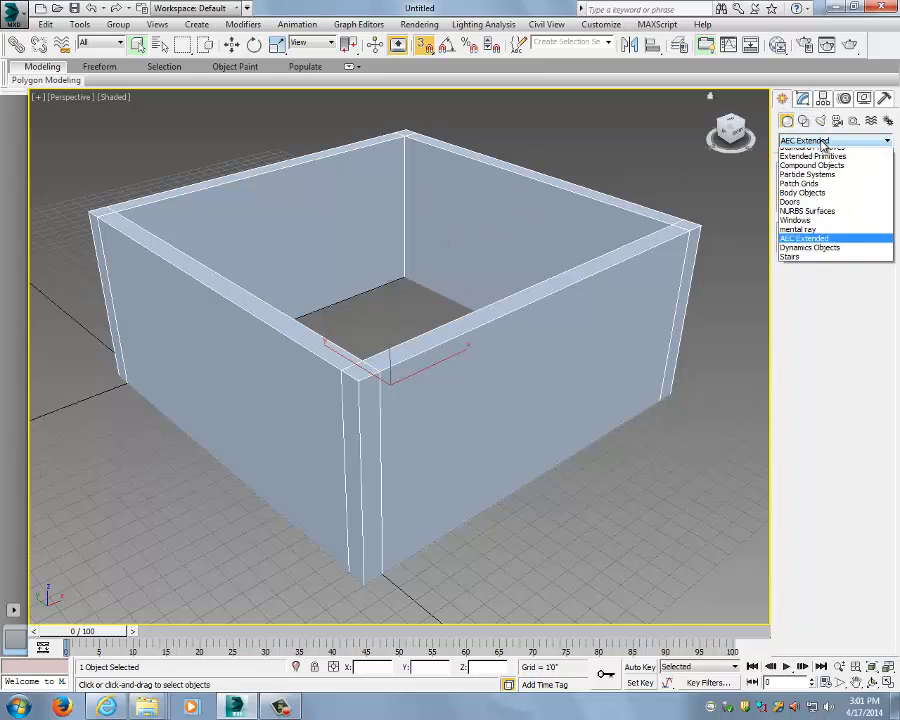
pyautogui.click(795, 208)
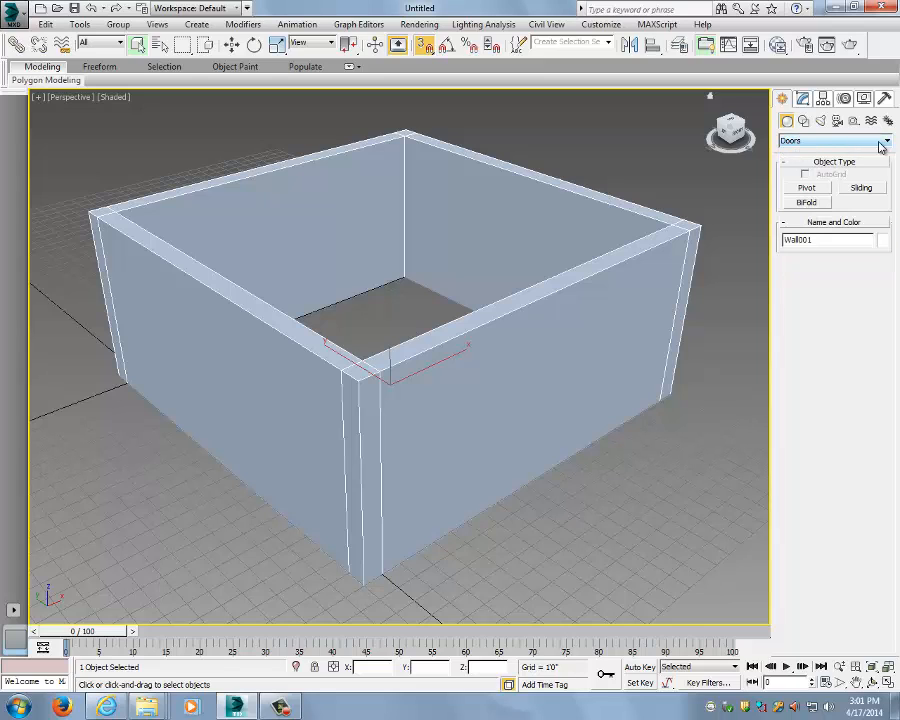
pyautogui.click(806, 188)
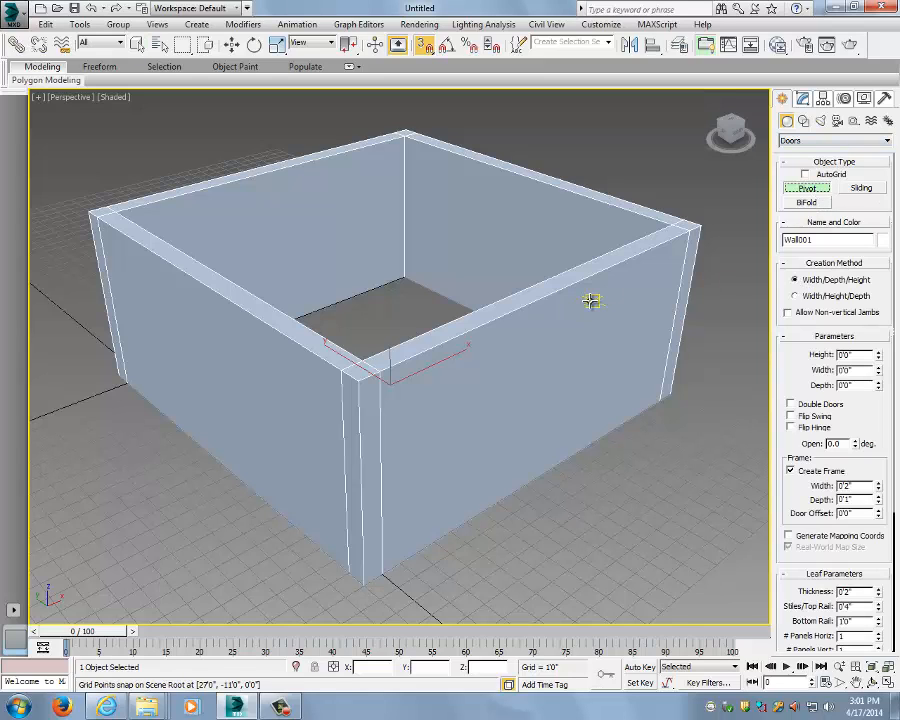
pyautogui.moveTo(571, 338)
pyautogui.keyDown('alt'); pyautogui.mouseDown(button='middle')
pyautogui.moveTo(545, 354)
pyautogui.moveTo(490, 348)
pyautogui.moveTo(519, 360)
pyautogui.mouseUp(button='middle'); pyautogui.keyUp('alt')
pyautogui.keyDown('alt'); pyautogui.moveTo(406, 503); pyautogui.dragTo(432, 516, button='middle'); pyautogui.keyUp('alt')
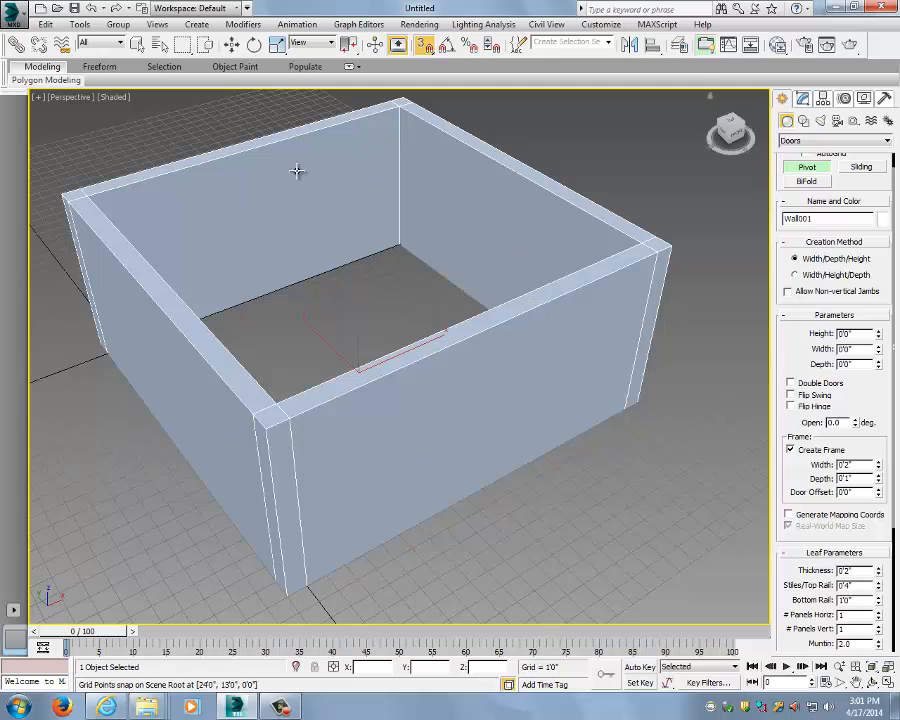
pyautogui.keyDown('alt'); pyautogui.moveTo(343, 283); pyautogui.dragTo(485, 257, button='middle'); pyautogui.keyUp('alt')
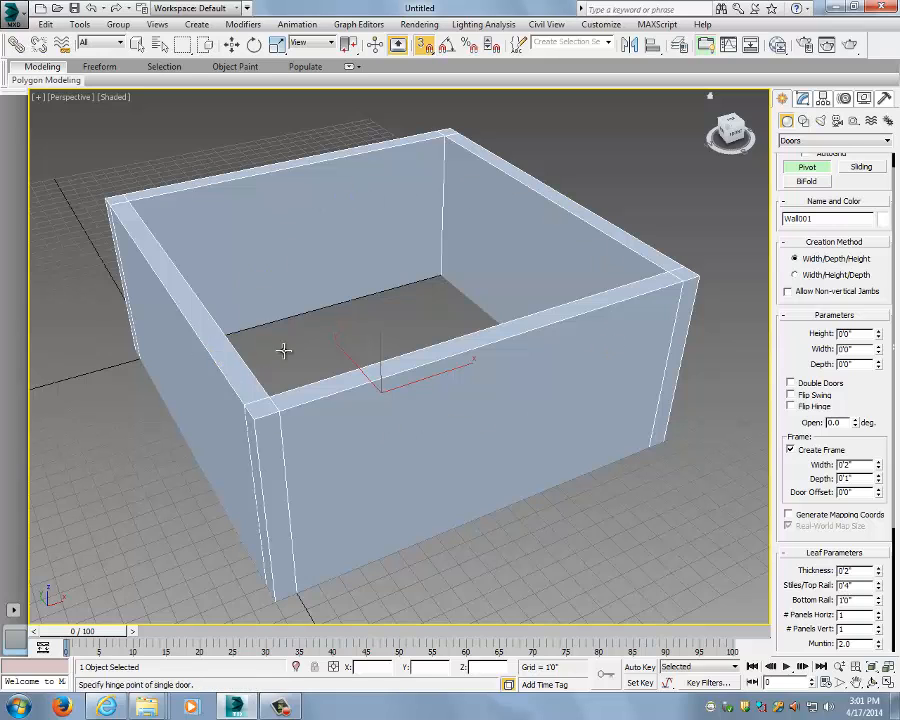
pyautogui.moveTo(283, 352)
pyautogui.keyDown('alt'); pyautogui.mouseDown(button='middle')
pyautogui.moveTo(400, 280)
pyautogui.moveTo(297, 297)
pyautogui.mouseUp(button='middle'); pyautogui.keyUp('alt')
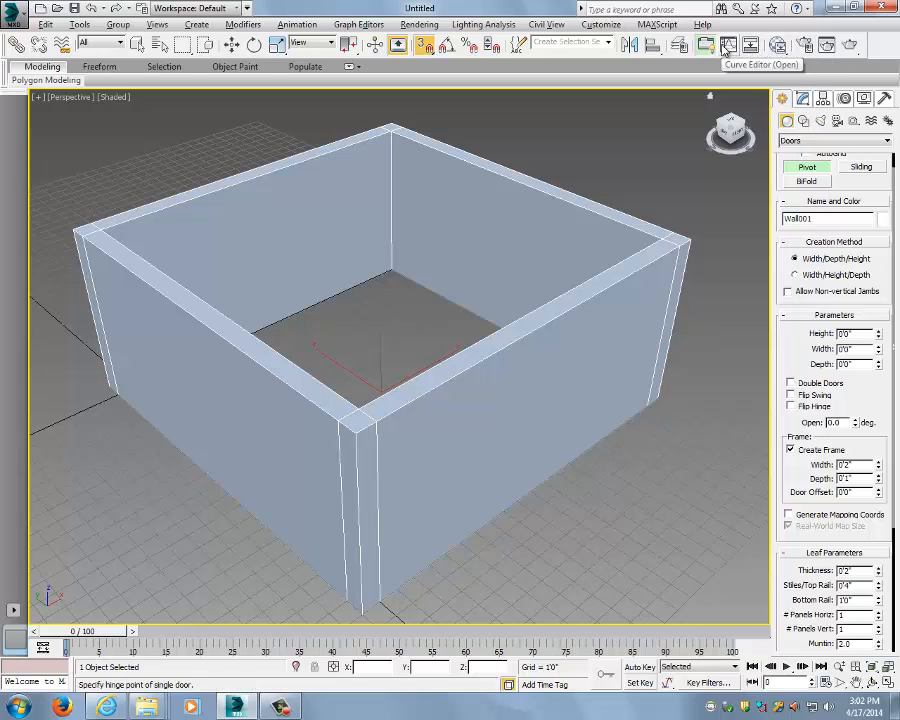
# - Create a new layer from the selected square wall and name it Walls
pyautogui.click(678, 44)
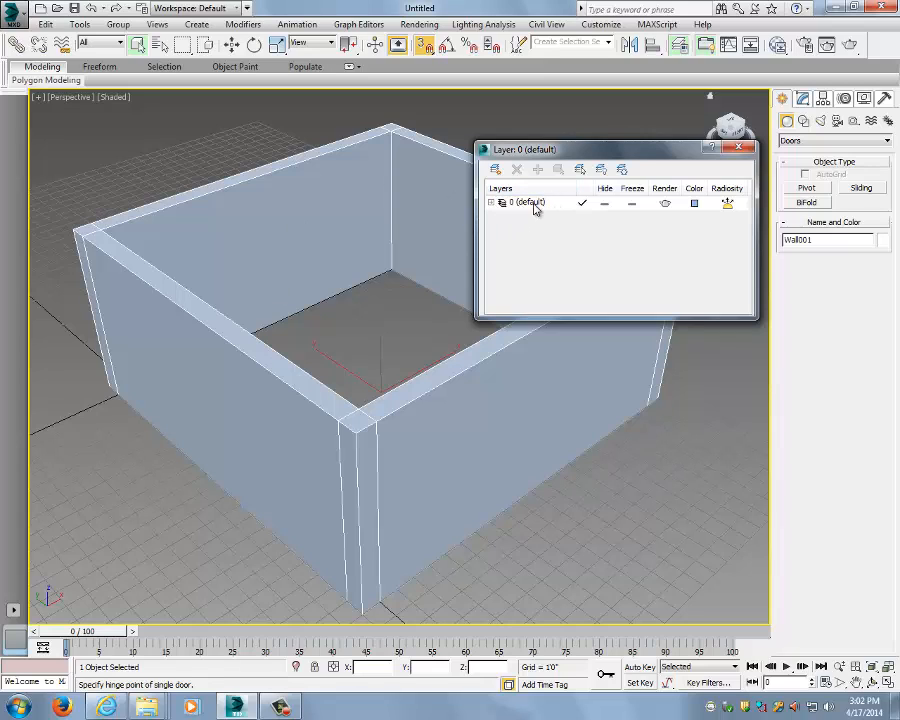
pyautogui.click(495, 169)
pyautogui.click(530, 215)
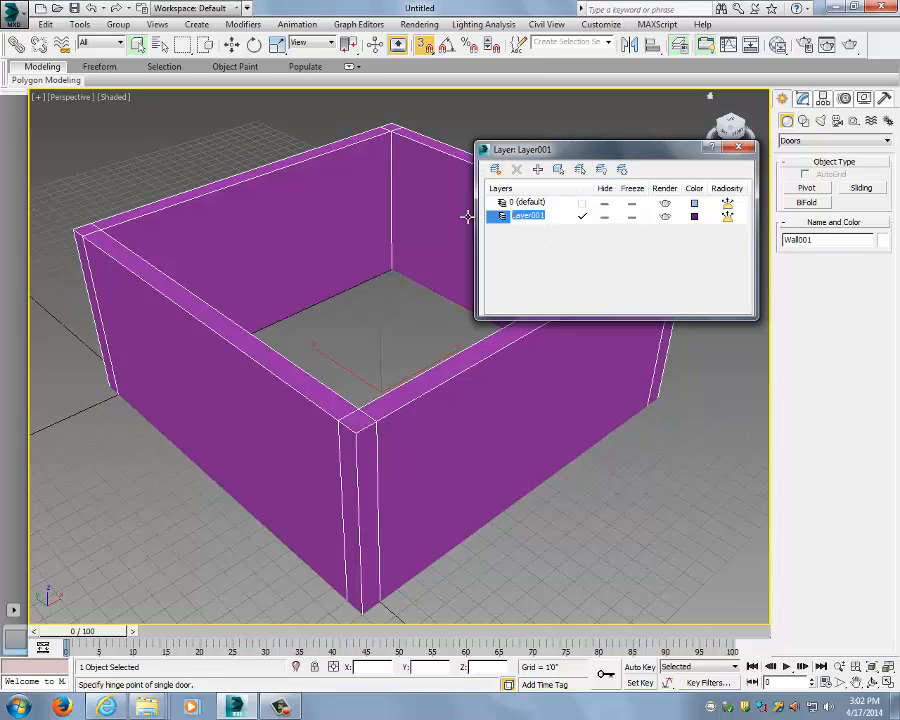
pyautogui.write('Wa')
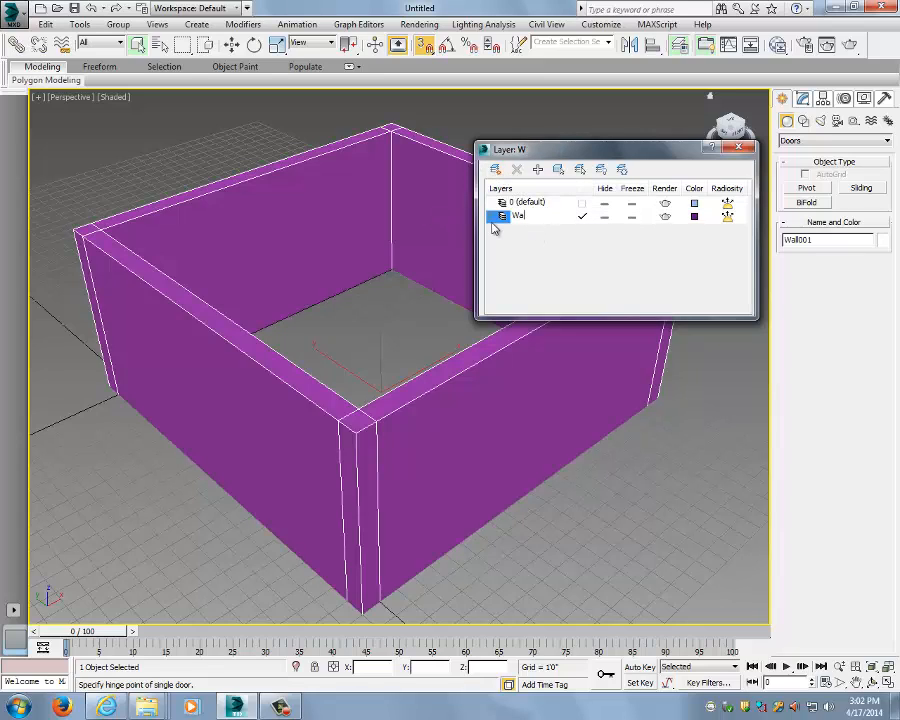
pyautogui.write('lls')
pyautogui.press('Return')
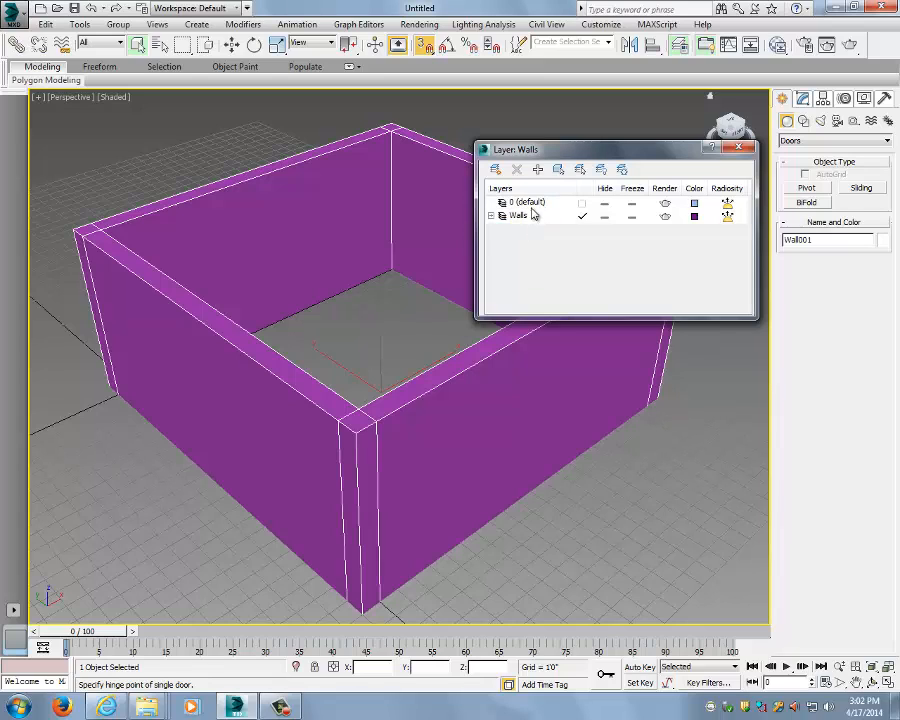
# - Expand the Walls layer to list its wall object, and toggle the layer's visibility off and on
pyautogui.click(491, 217)
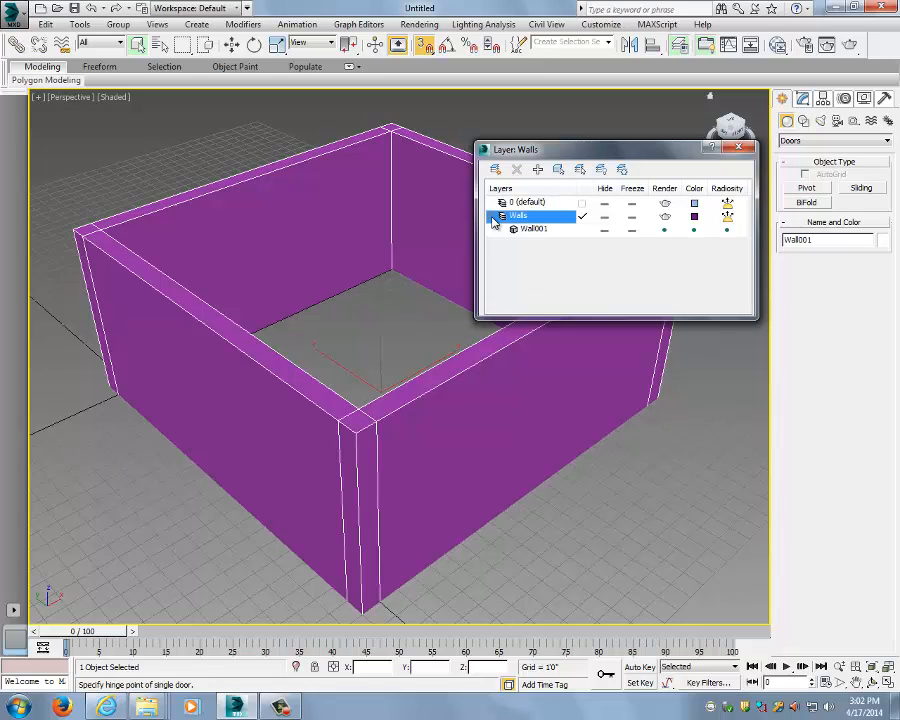
pyautogui.click(604, 218)
pyautogui.click(604, 218)
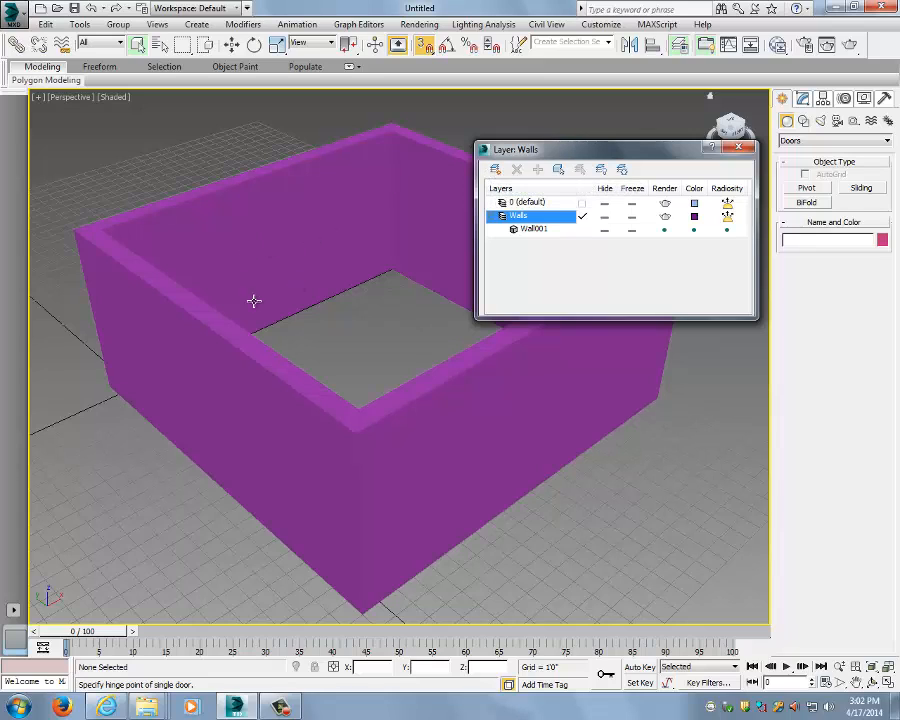
# - Turn on See-Through display in the Walls layer's properties
pyautogui.click(524, 216)
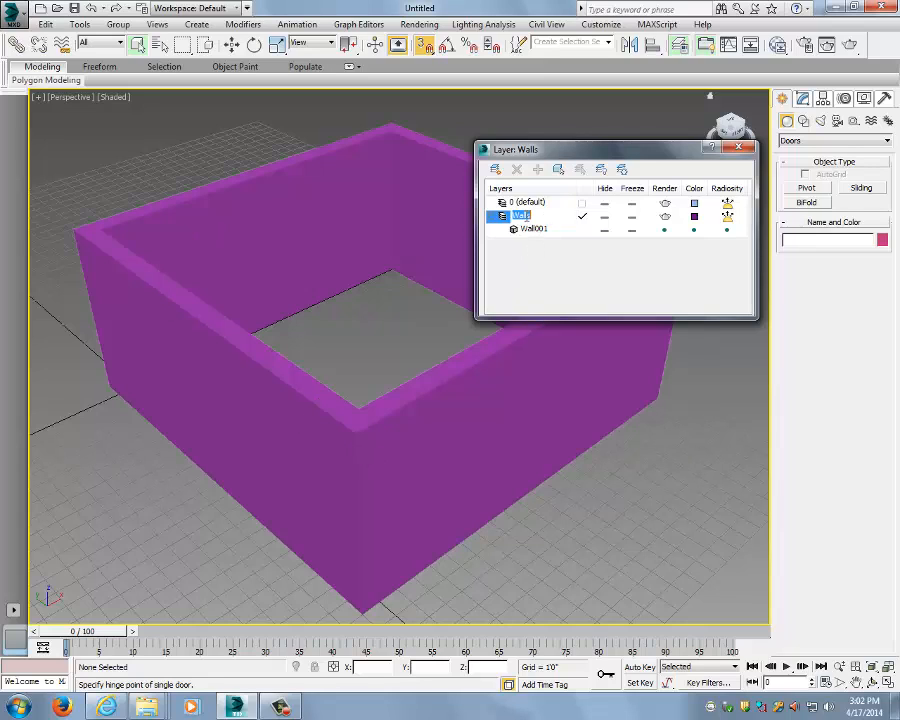
pyautogui.click(538, 241)
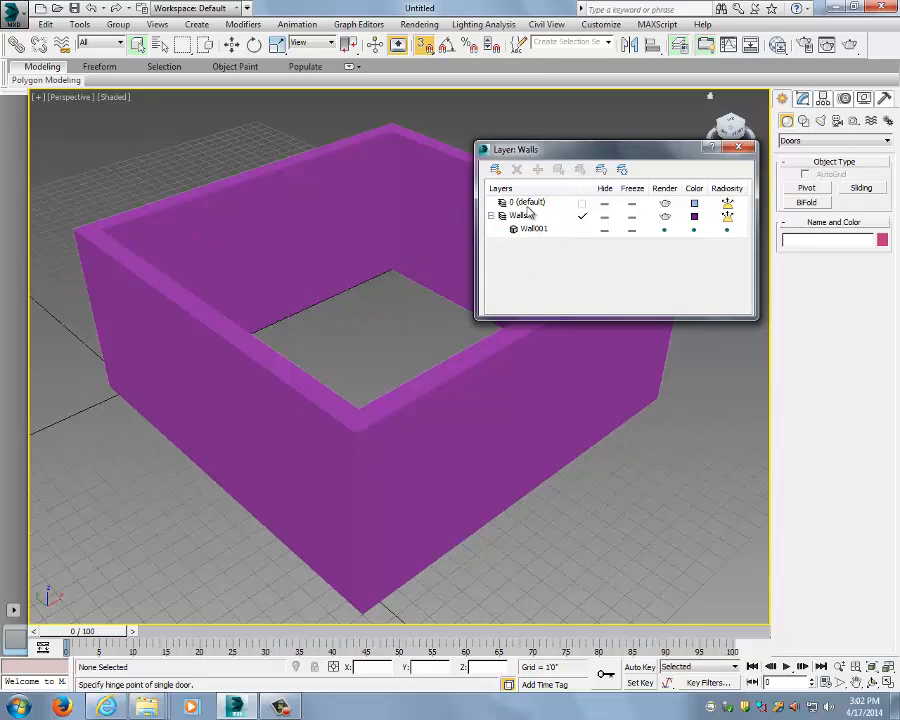
pyautogui.click(528, 216)
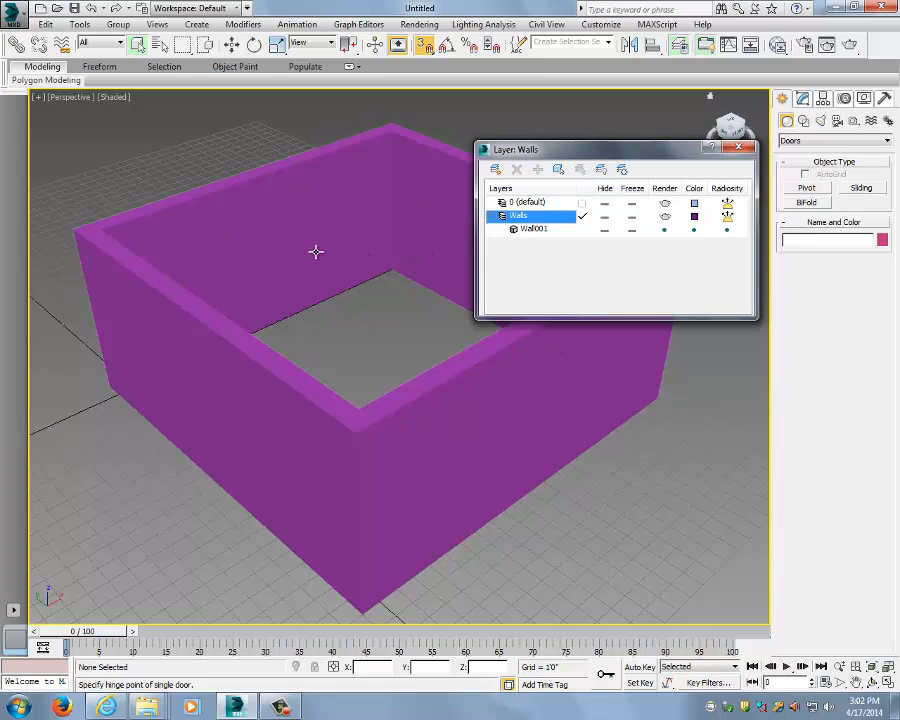
pyautogui.rightClick(523, 216)
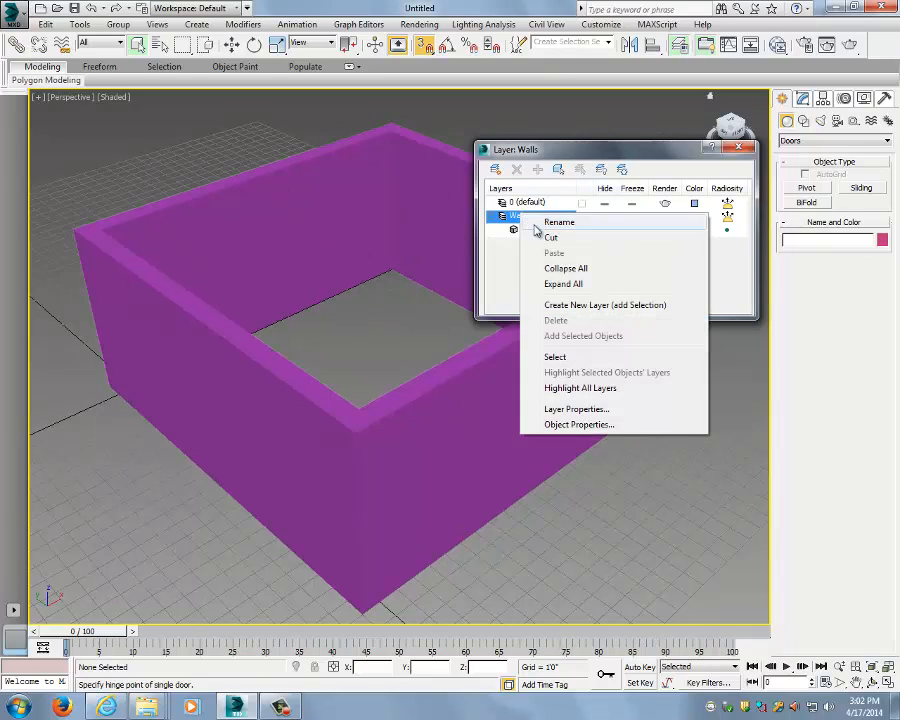
pyautogui.click(576, 409)
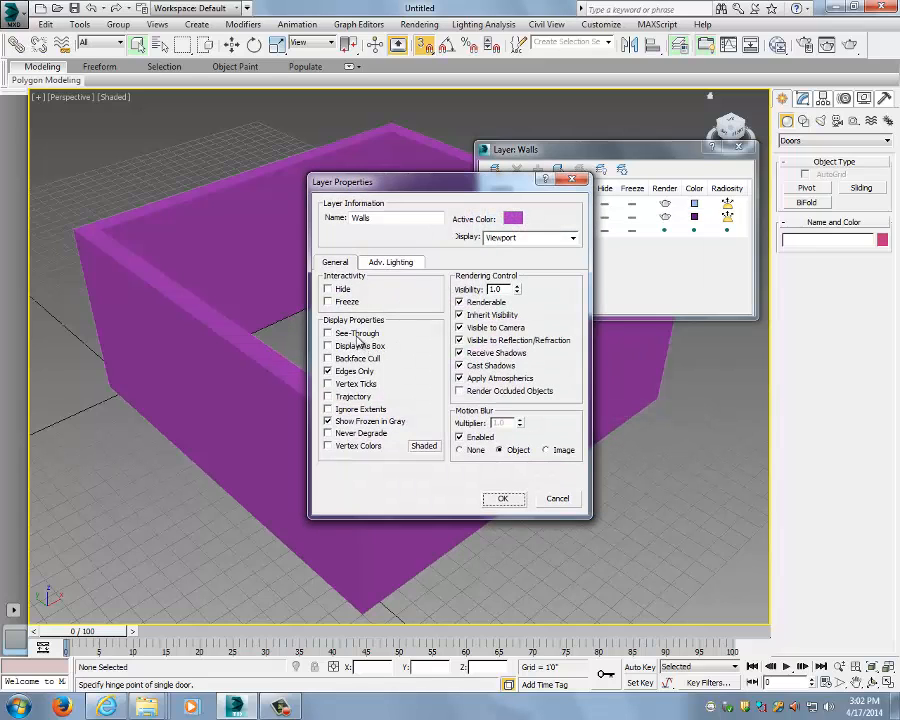
pyautogui.click(357, 335)
pyautogui.click(503, 498)
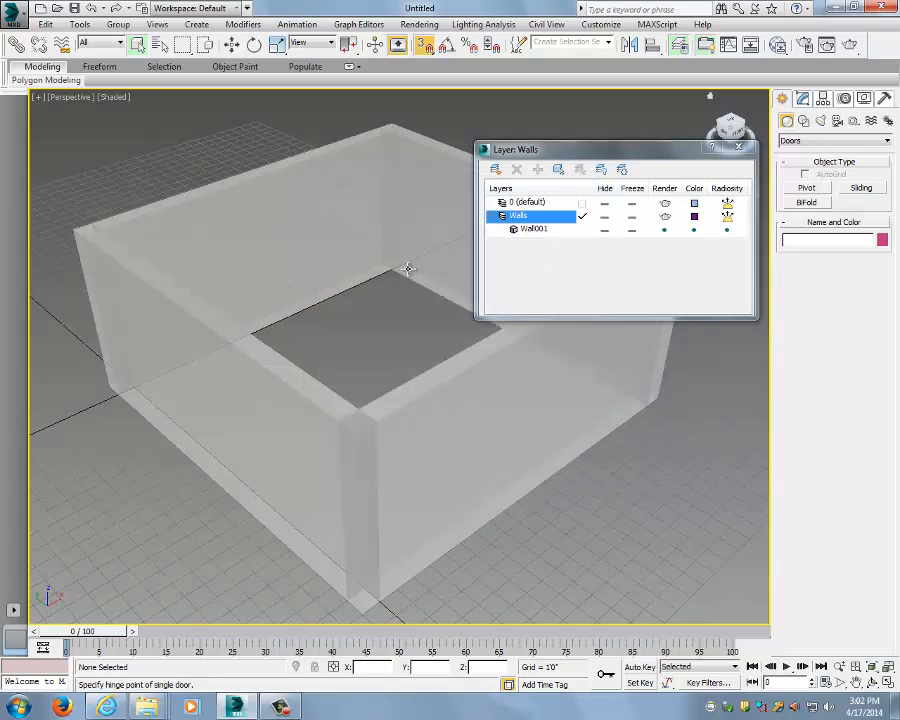
# - Turn on edged faces in the perspective view and inspect the see-through walls from several angles
pyautogui.moveTo(408, 268); pyautogui.dragTo(400, 287, button='middle')
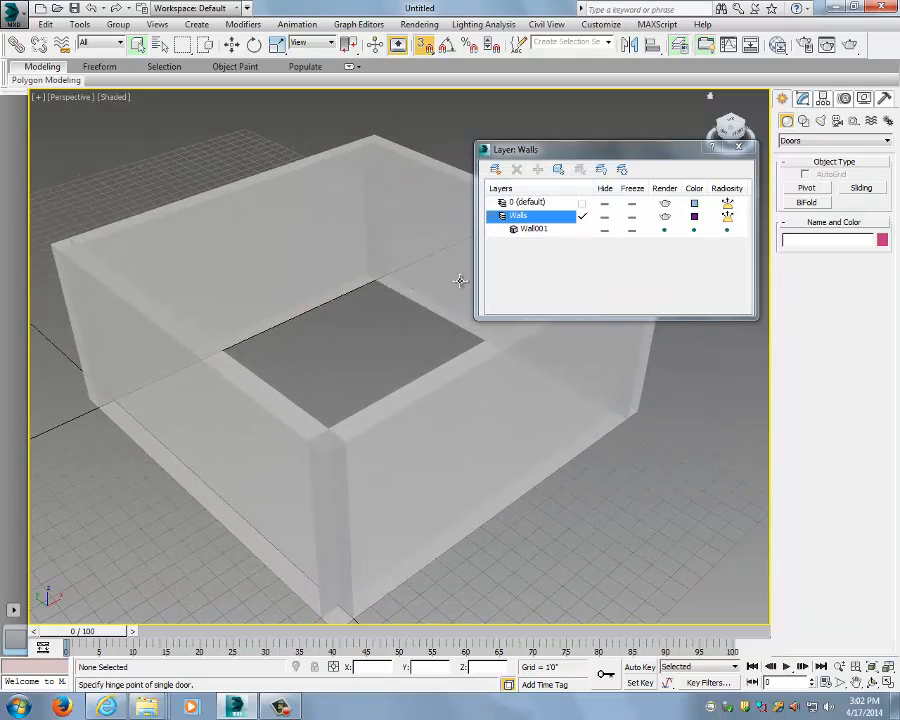
pyautogui.press('F4')
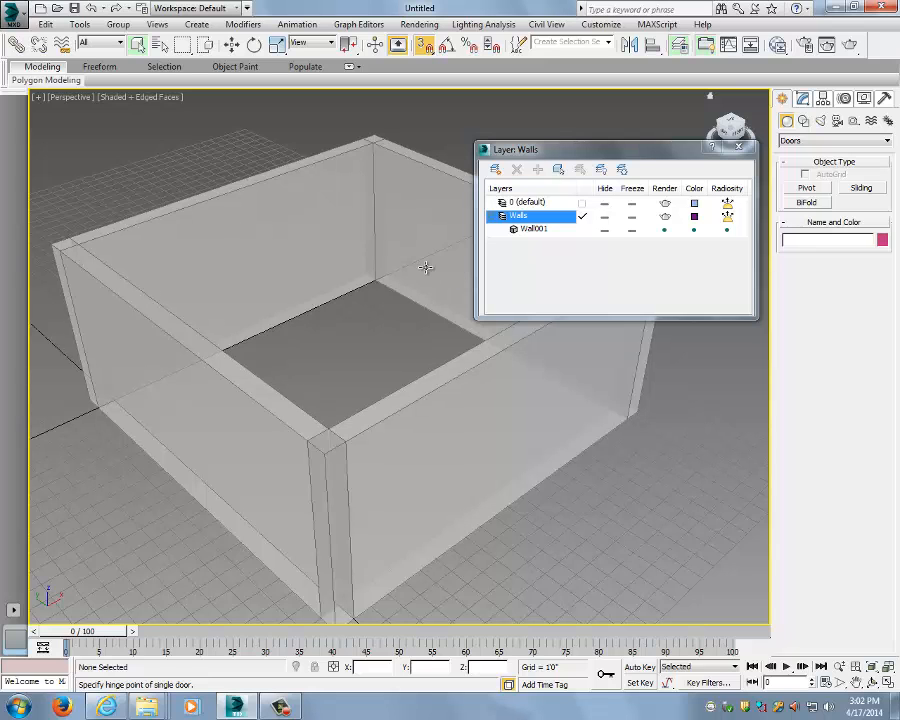
pyautogui.keyDown('alt'); pyautogui.moveTo(425, 267); pyautogui.dragTo(431, 302, button='middle'); pyautogui.keyUp('alt')
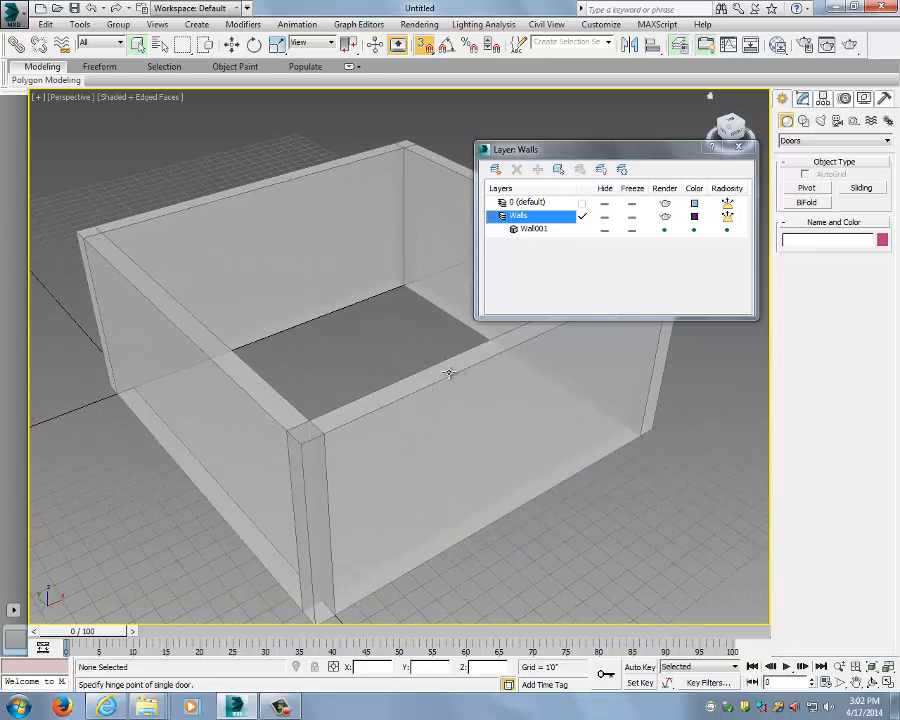
pyautogui.keyDown('alt'); pyautogui.moveTo(537, 525); pyautogui.dragTo(506, 446, button='middle'); pyautogui.keyUp('alt')
pyautogui.scroll(3, 489, 440)
pyautogui.scroll(-4, 486, 438)
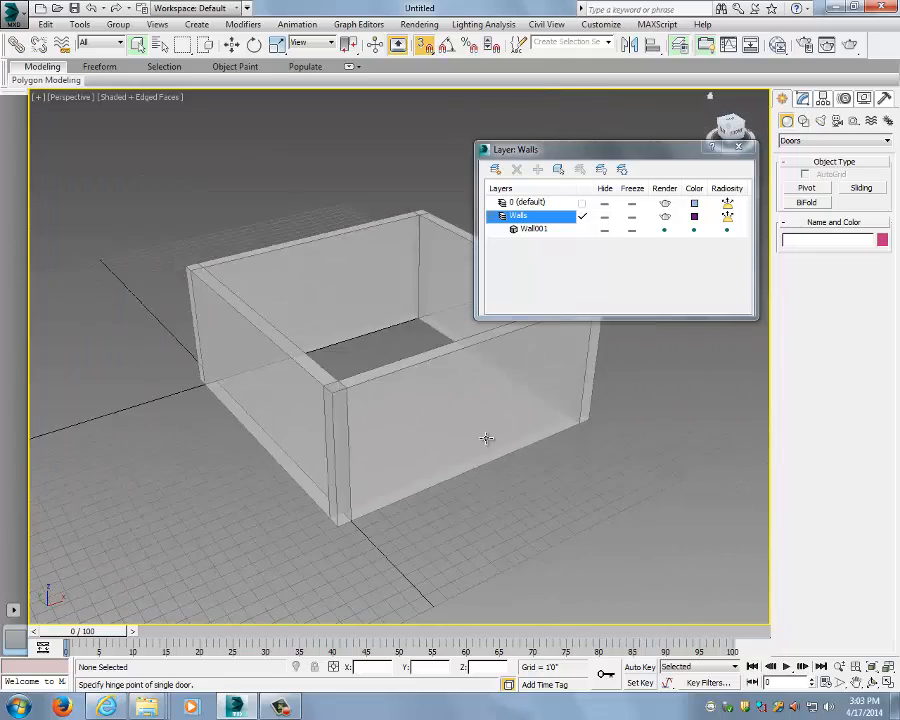
pyautogui.scroll(2, 474, 444)
pyautogui.scroll(1, 432, 497)
pyautogui.keyDown('alt'); pyautogui.moveTo(432, 497); pyautogui.dragTo(516, 454, button='middle'); pyautogui.keyUp('alt')
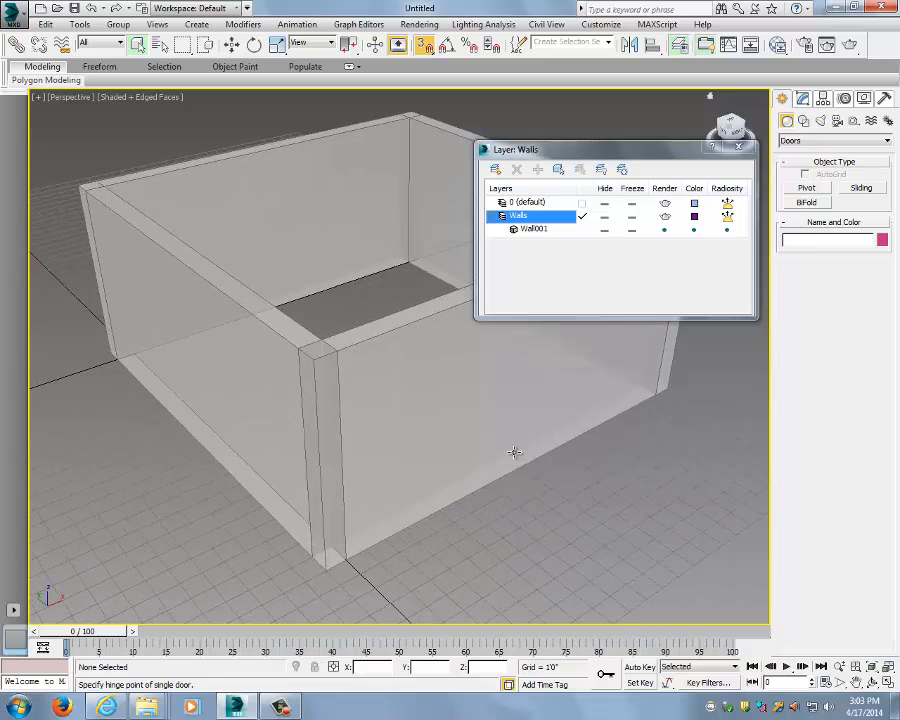
# - Create a new current layer named Doors
pyautogui.click(497, 170)
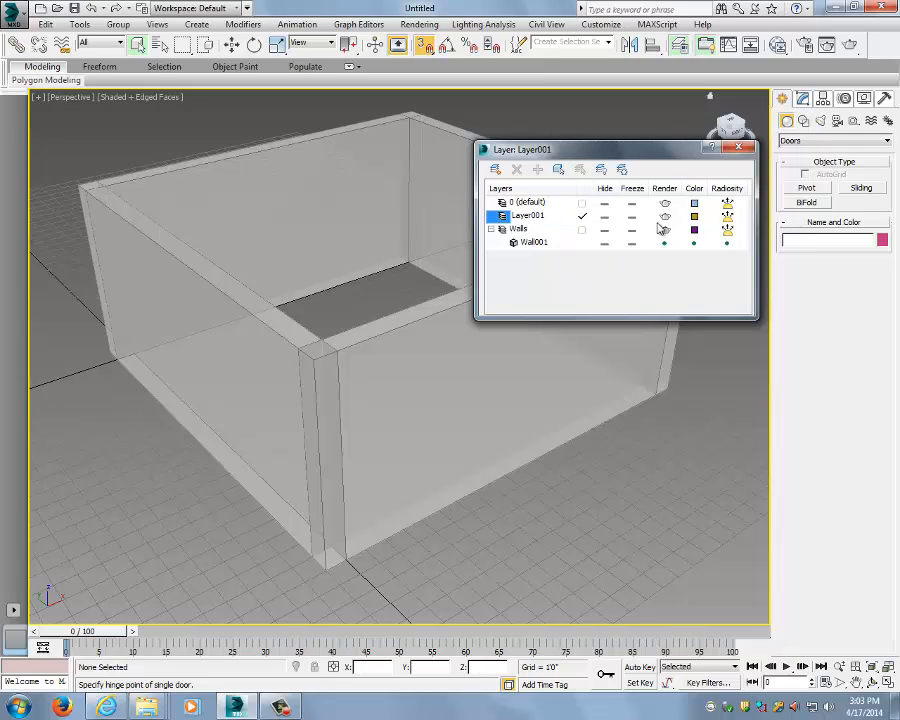
pyautogui.click(549, 216)
pyautogui.write('Doors')
pyautogui.press('Return')
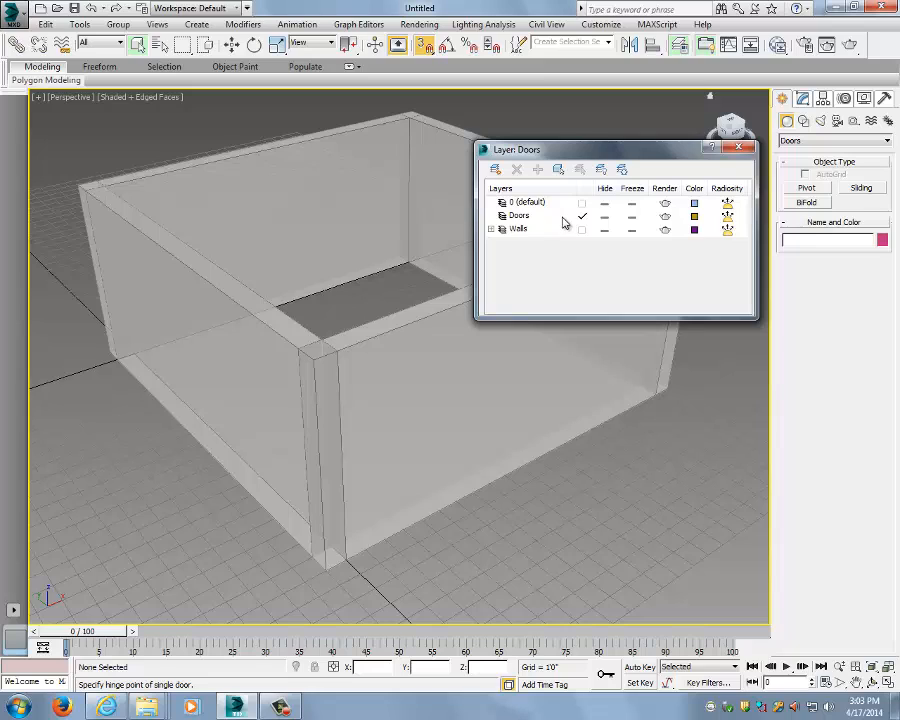
pyautogui.click(535, 218)
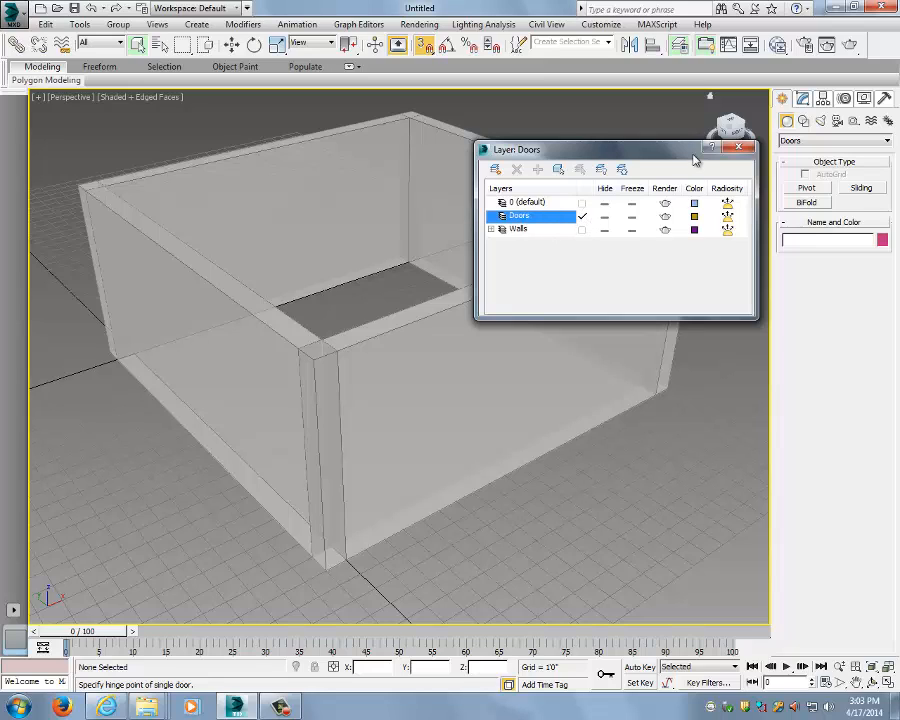
# - Move the layer manager clear of the walls and start the Pivot door command
pyautogui.moveTo(693, 153); pyautogui.dragTo(654, 687)
pyautogui.keyDown('alt'); pyautogui.moveTo(600, 294); pyautogui.dragTo(597, 299, button='middle'); pyautogui.keyUp('alt')
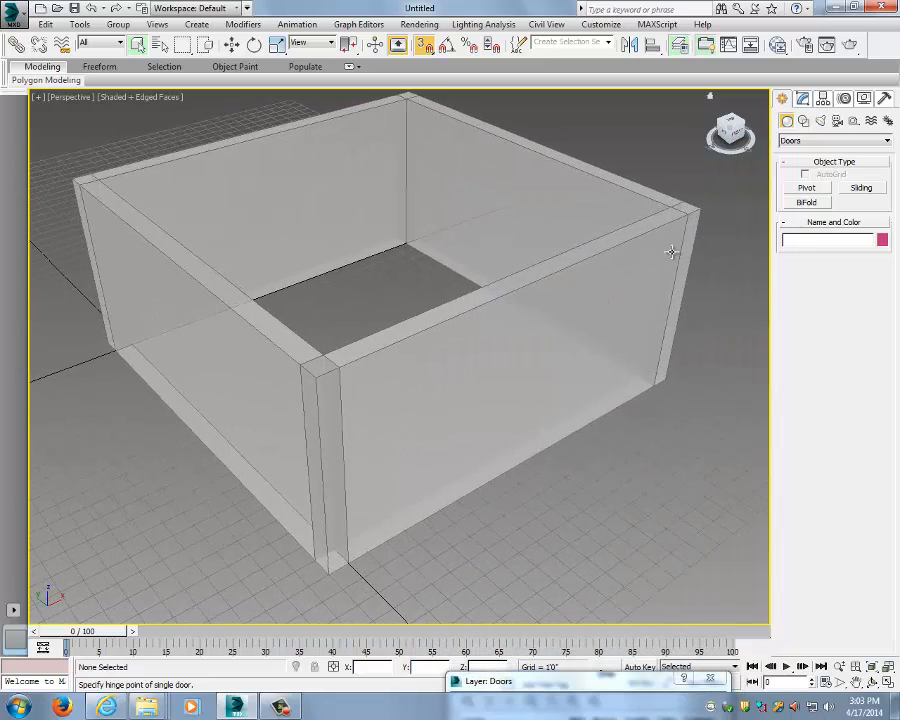
pyautogui.click(806, 188)
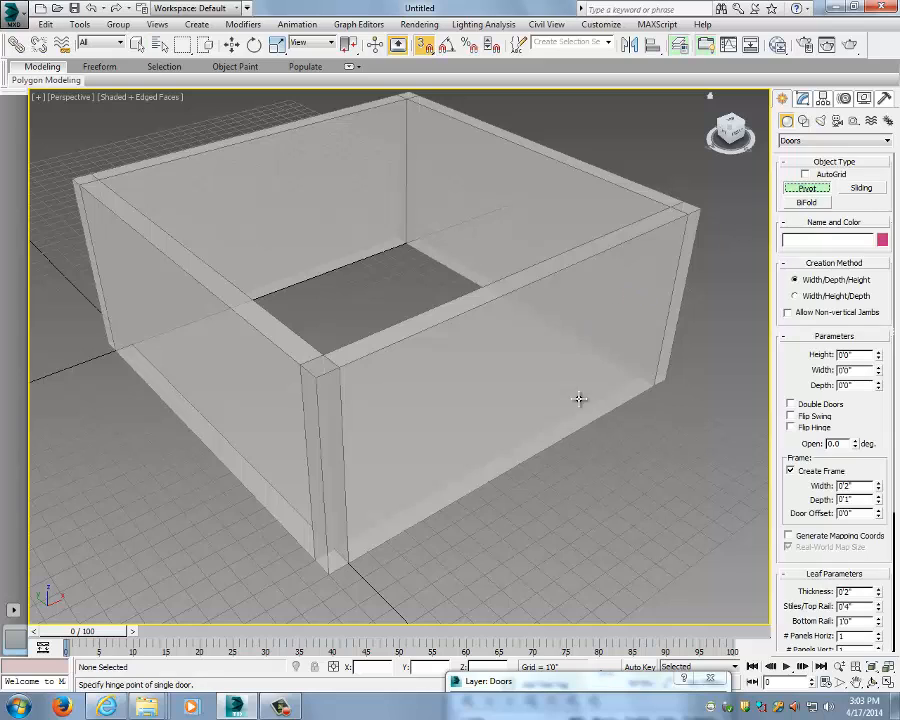
pyautogui.keyDown('alt'); pyautogui.moveTo(594, 352); pyautogui.dragTo(513, 217, button='middle'); pyautogui.keyUp('alt')
# - Set object snapping to Edge/Segment only and find the bottom outer edge of the front wall for the door
pyautogui.rightClick(425, 45)
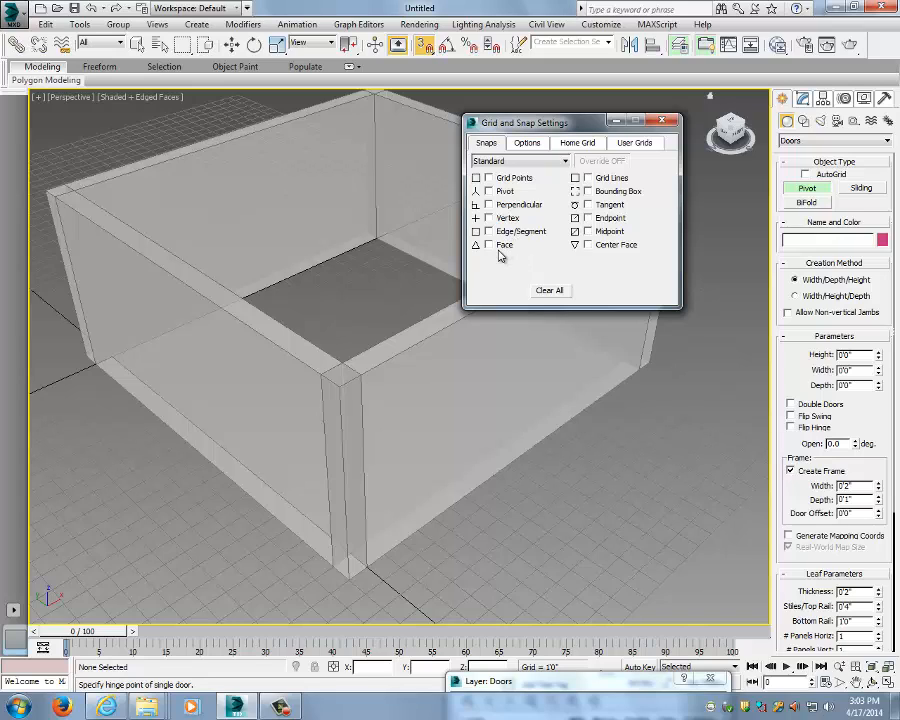
pyautogui.click(510, 234)
pyautogui.click(663, 122)
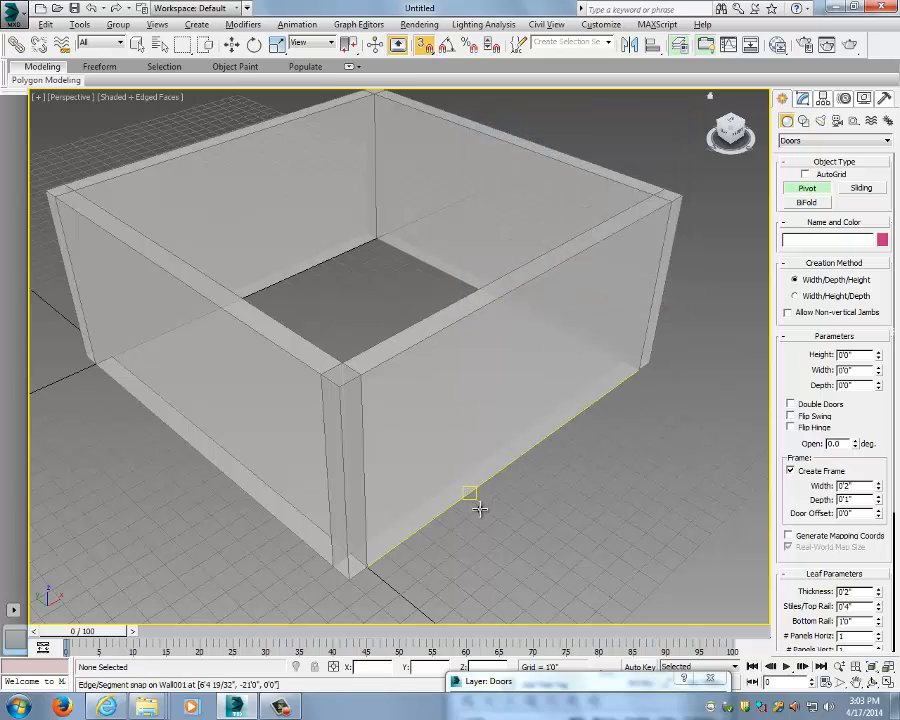
pyautogui.scroll(4, 480, 510)
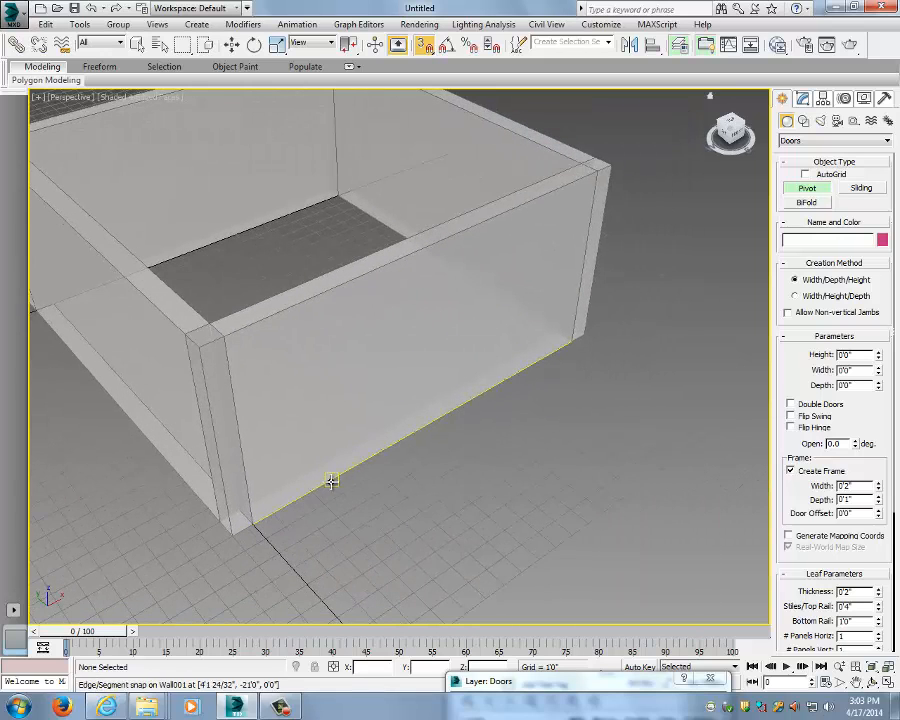
# - Draw a pivot door about 4'6" wide, 1'0" deep and 7'0" high through the front wall, snapped to its bottom edges
pyautogui.moveTo(312, 490); pyautogui.dragTo(397, 450)
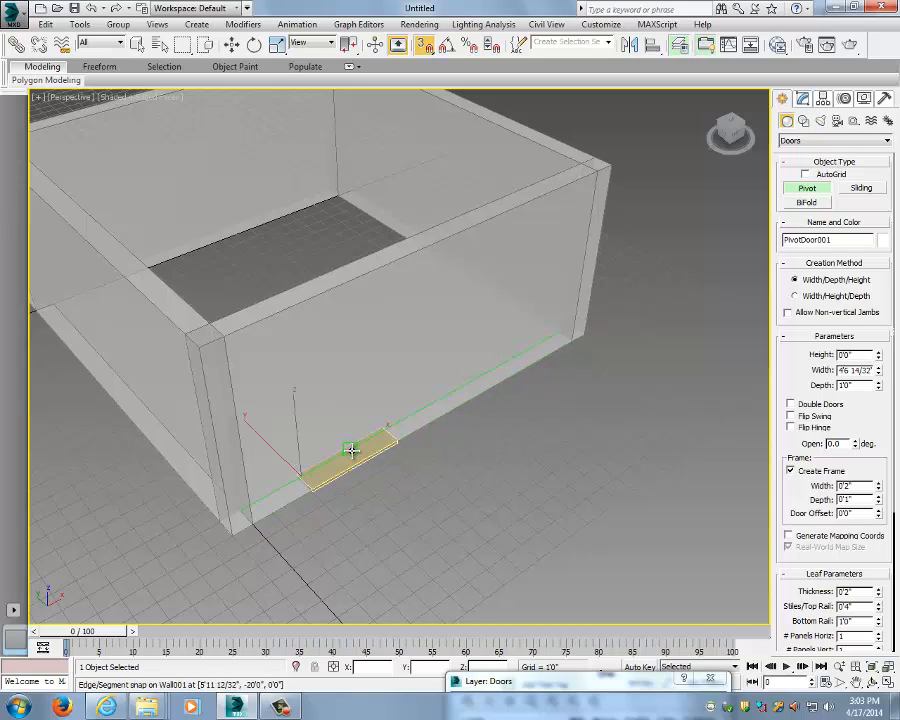
pyautogui.click(351, 458)
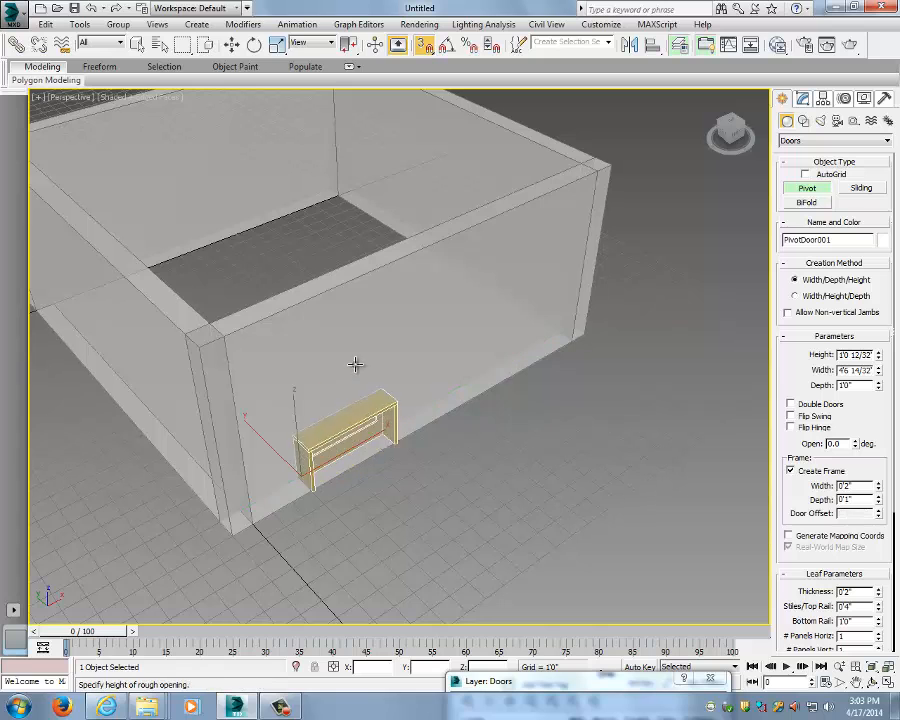
pyautogui.click(359, 302)
pyautogui.rightClick(508, 458)
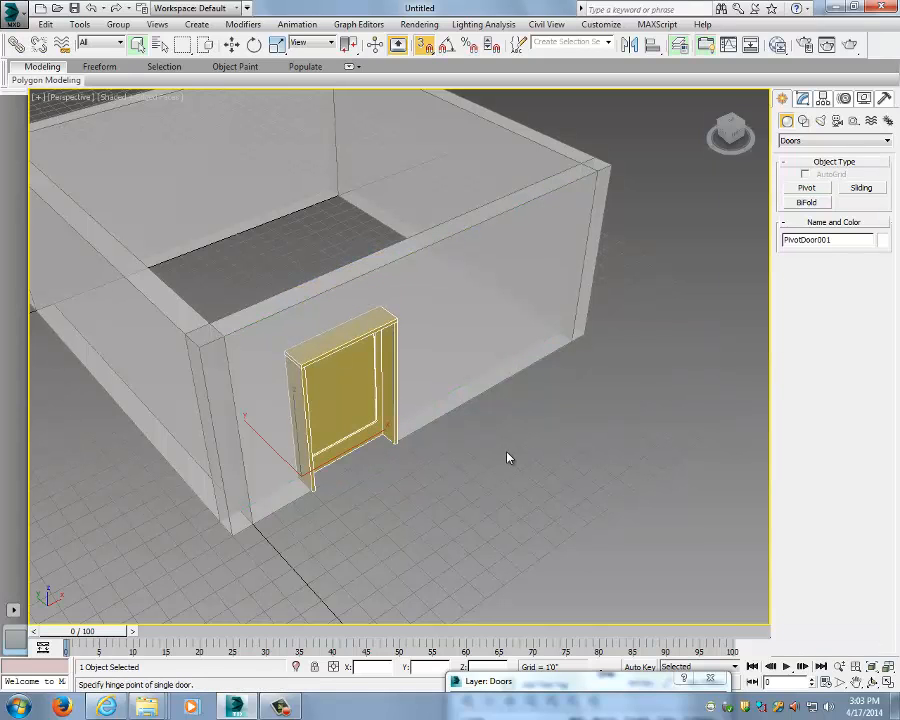
# - Set the pivot door's height to 7'6" and its width to 3'0"
pyautogui.keyDown('alt'); pyautogui.moveTo(508, 458); pyautogui.dragTo(511, 406, button='middle'); pyautogui.keyUp('alt')
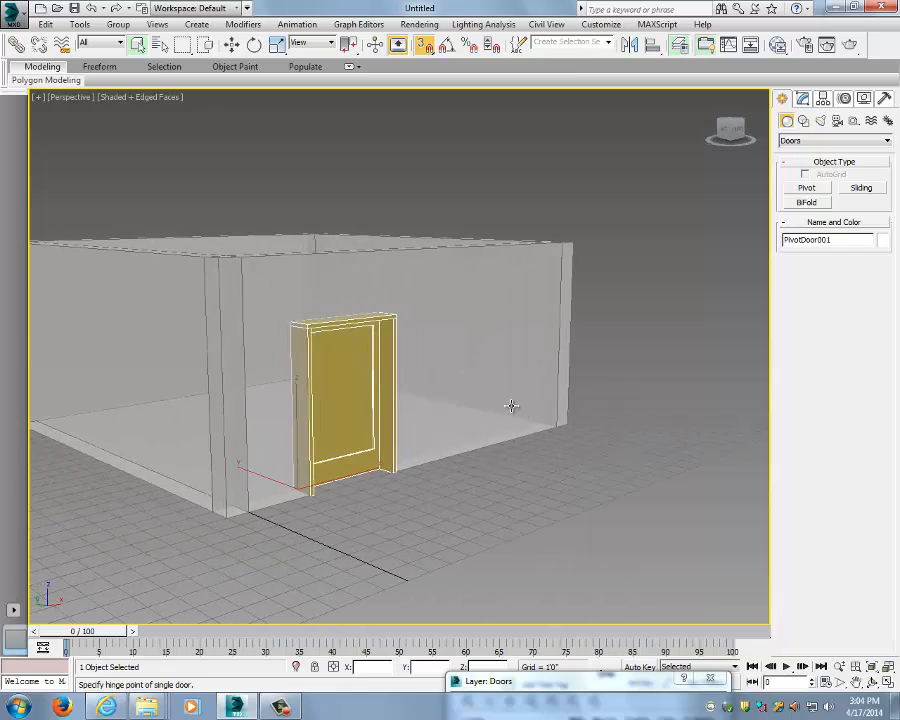
pyautogui.keyDown('alt'); pyautogui.moveTo(337, 375); pyautogui.dragTo(373, 366, button='middle'); pyautogui.keyUp('alt')
pyautogui.keyDown('alt'); pyautogui.moveTo(476, 397); pyautogui.dragTo(368, 362, button='middle'); pyautogui.keyUp('alt')
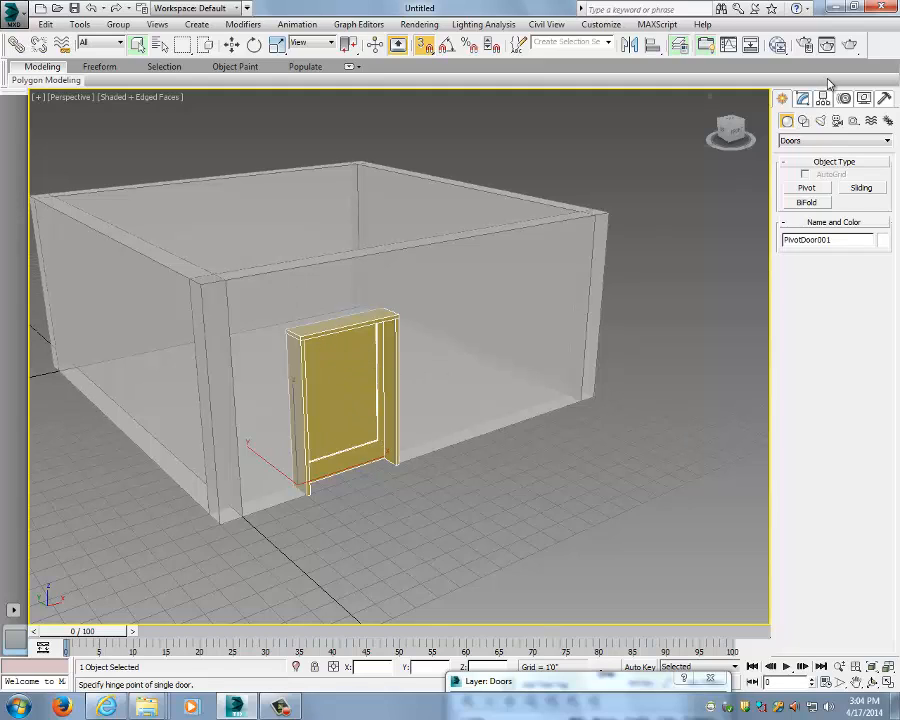
pyautogui.click(802, 98)
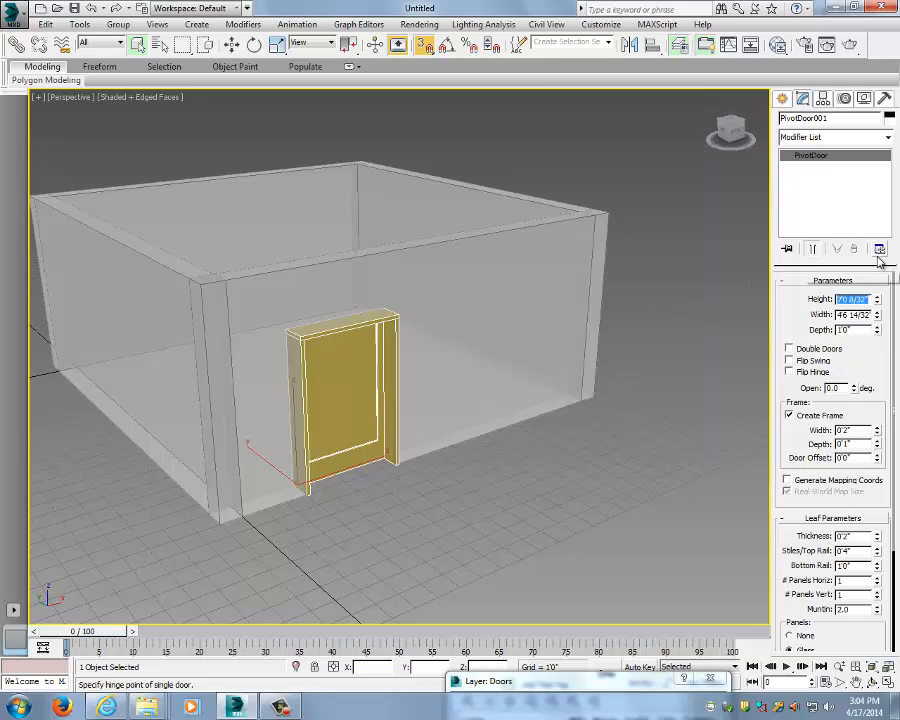
pyautogui.write('7.5')
pyautogui.press('Return')
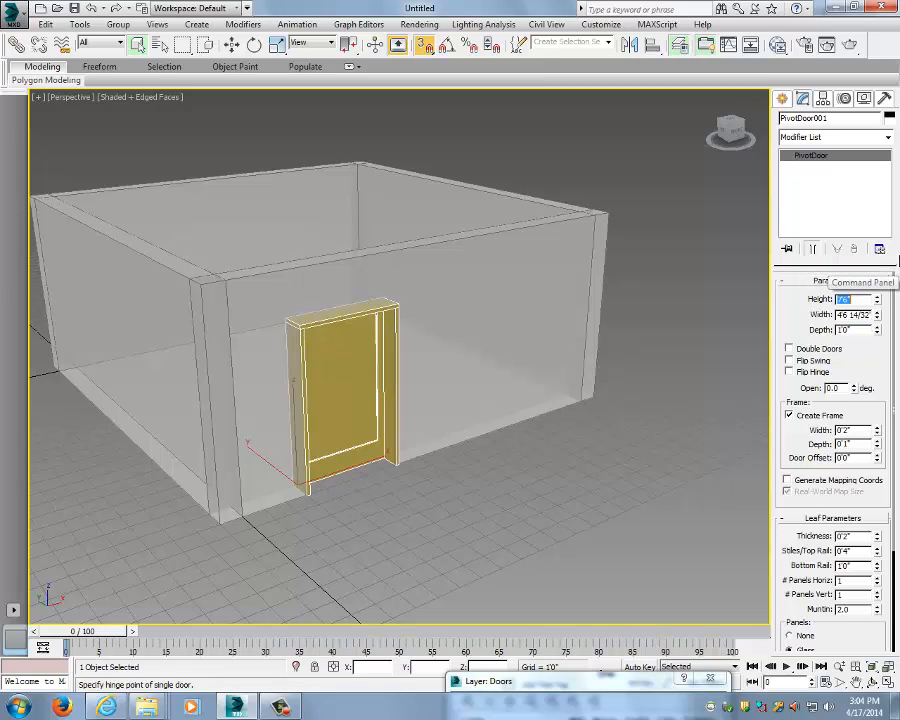
pyautogui.doubleClick(862, 315)
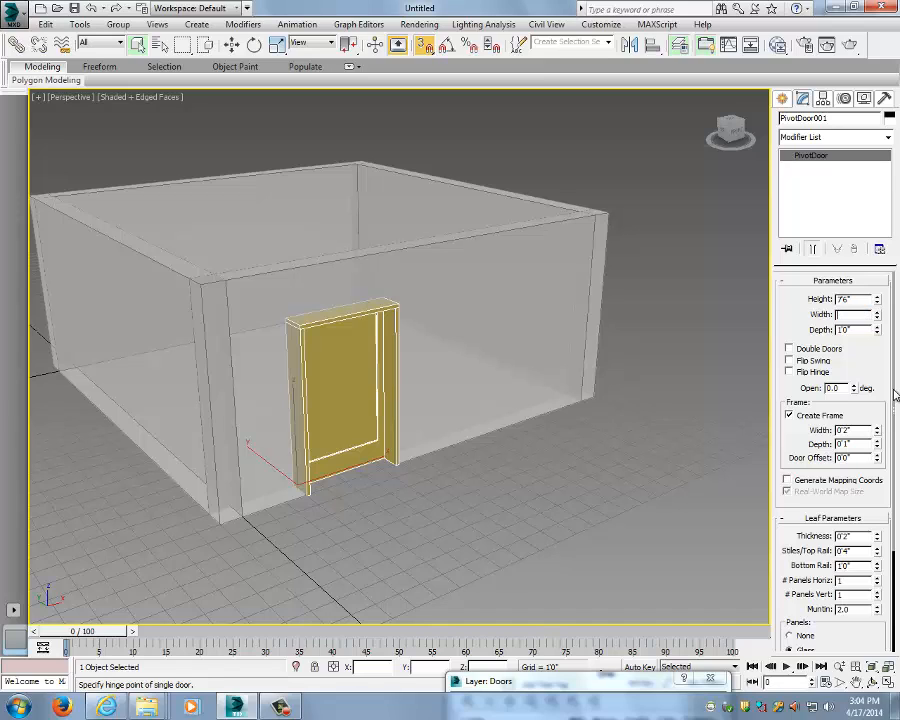
pyautogui.write('3')
pyautogui.press('Return')
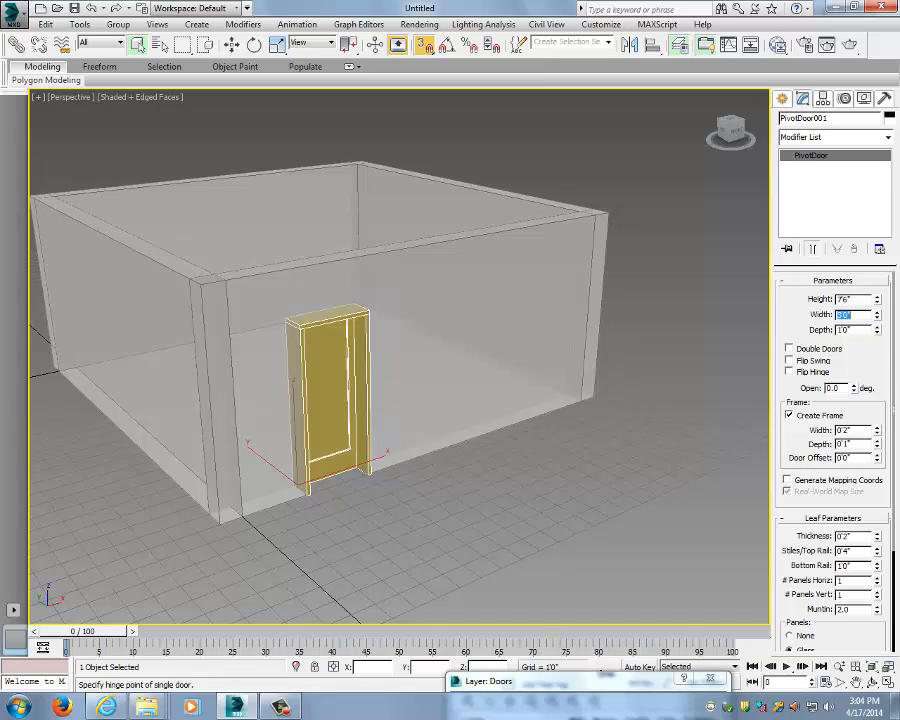
pyautogui.press('Tab')
# - Turn off the See-Through display property of the Walls layer and close the layer manager
pyautogui.keyDown('alt'); pyautogui.moveTo(604, 233); pyautogui.dragTo(652, 335, button='middle'); pyautogui.keyUp('alt')
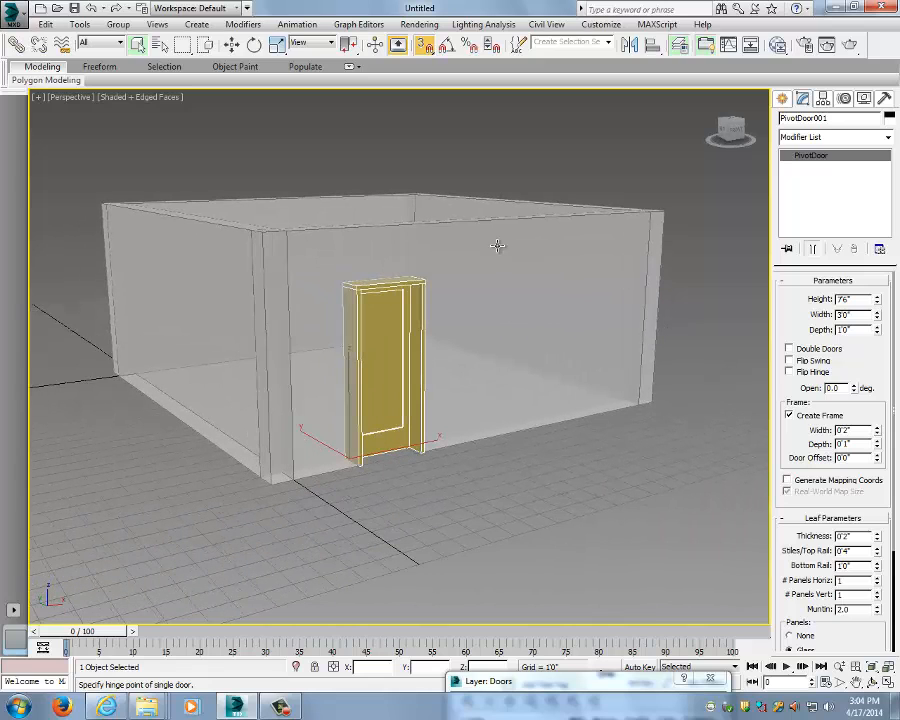
pyautogui.keyDown('alt'); pyautogui.moveTo(472, 316); pyautogui.dragTo(374, 305, button='middle'); pyautogui.keyUp('alt')
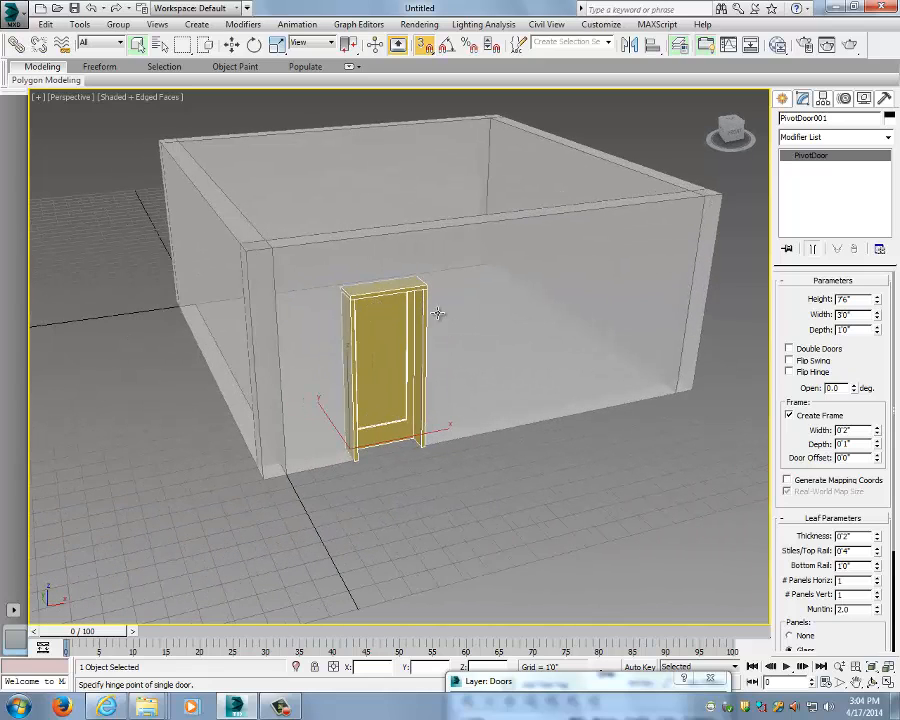
pyautogui.keyDown('alt'); pyautogui.moveTo(438, 314); pyautogui.dragTo(366, 300, button='middle'); pyautogui.keyUp('alt')
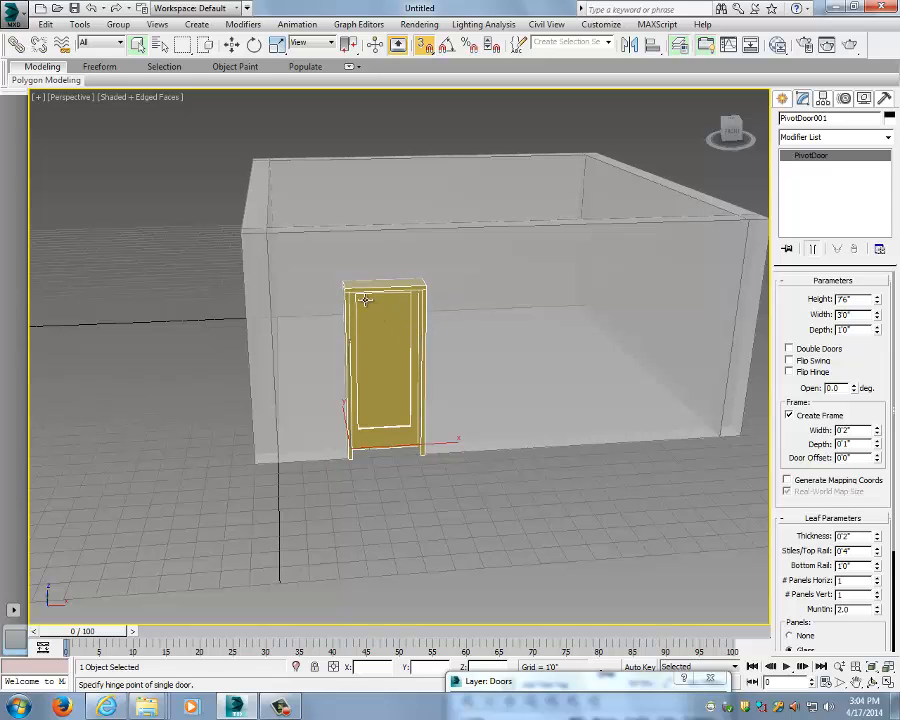
pyautogui.keyDown('alt'); pyautogui.moveTo(565, 285); pyautogui.dragTo(619, 276, button='middle'); pyautogui.keyUp('alt')
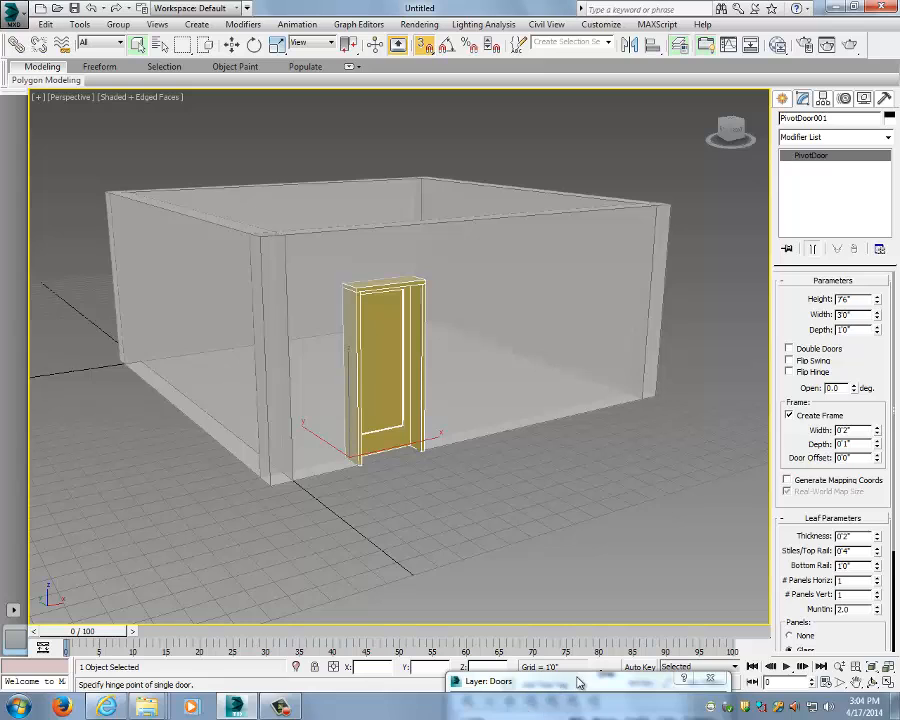
pyautogui.moveTo(575, 679); pyautogui.dragTo(234, 387)
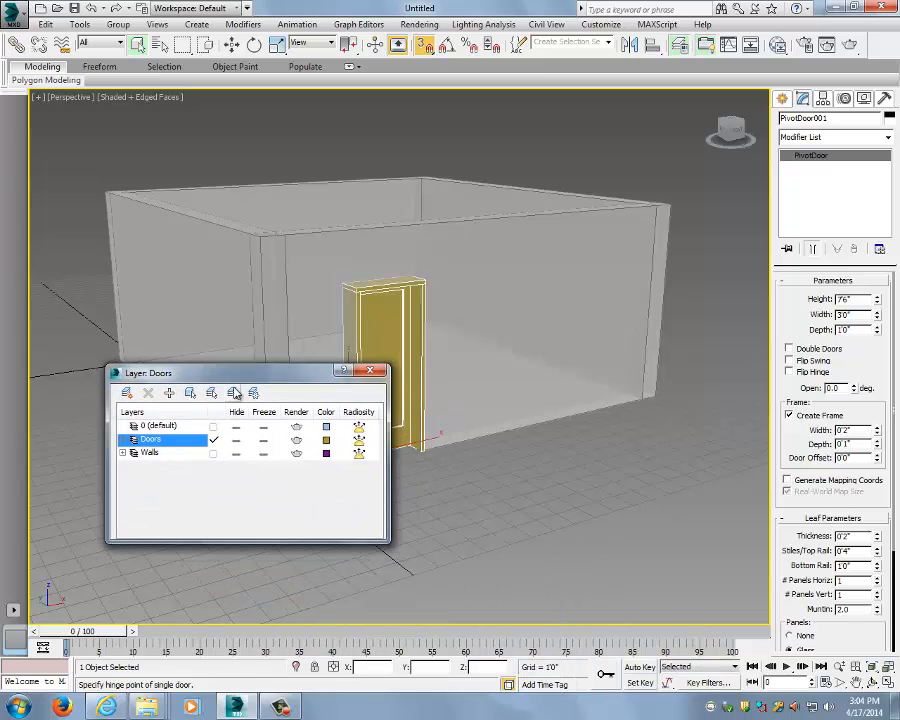
pyautogui.click(149, 455)
pyautogui.rightClick(151, 456)
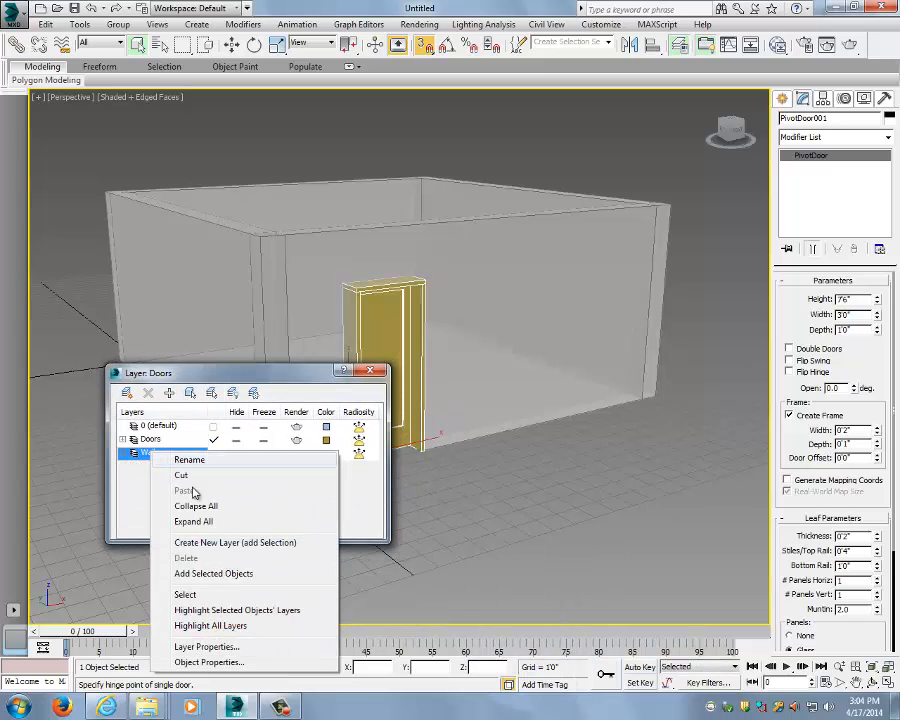
pyautogui.click(206, 646)
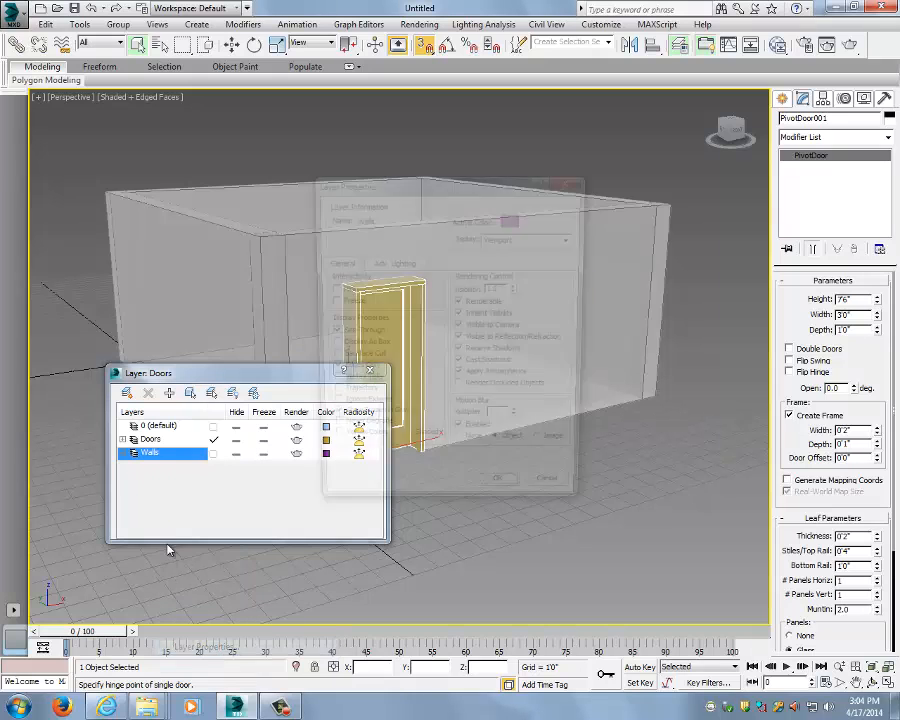
pyautogui.click(328, 333)
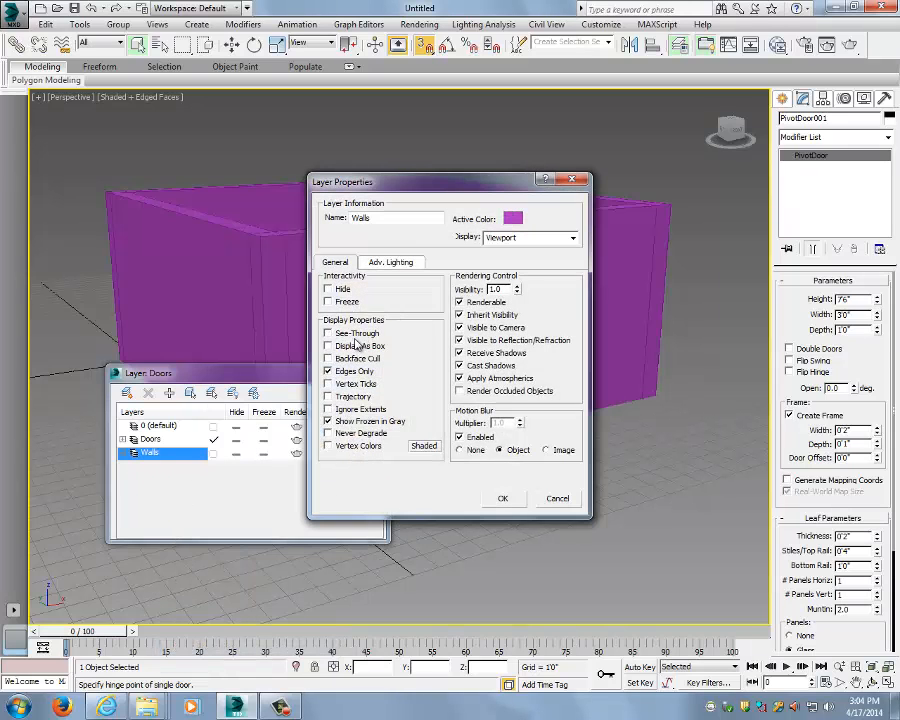
pyautogui.click(572, 180)
pyautogui.click(379, 373)
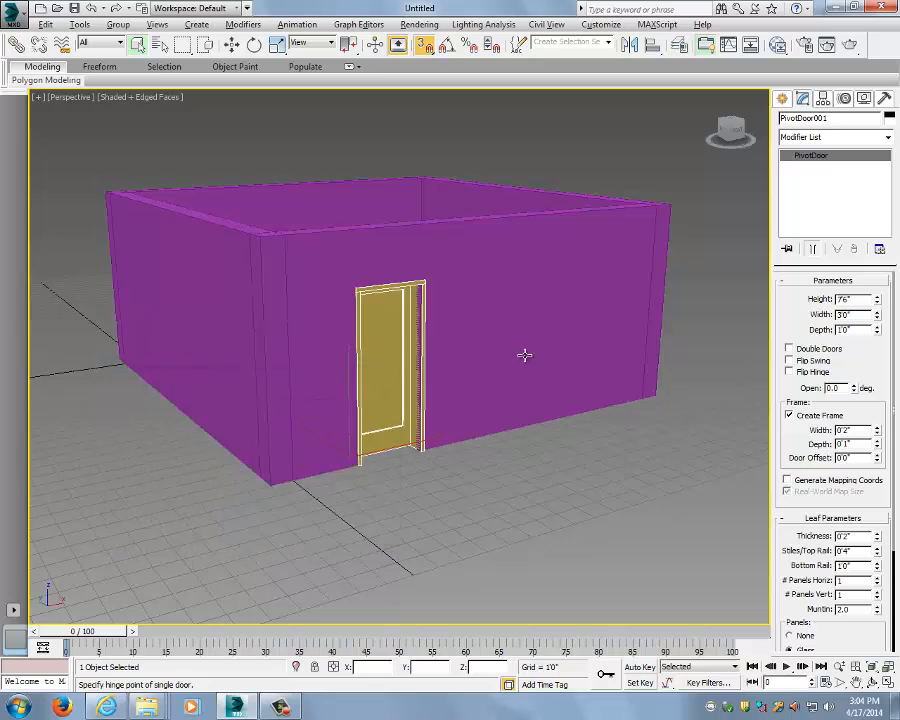
# - Try the door's Double Doors and Flip Swing options one after the other, switching each back off
pyautogui.keyDown('alt'); pyautogui.moveTo(524, 355); pyautogui.dragTo(461, 349, button='middle'); pyautogui.keyUp('alt')
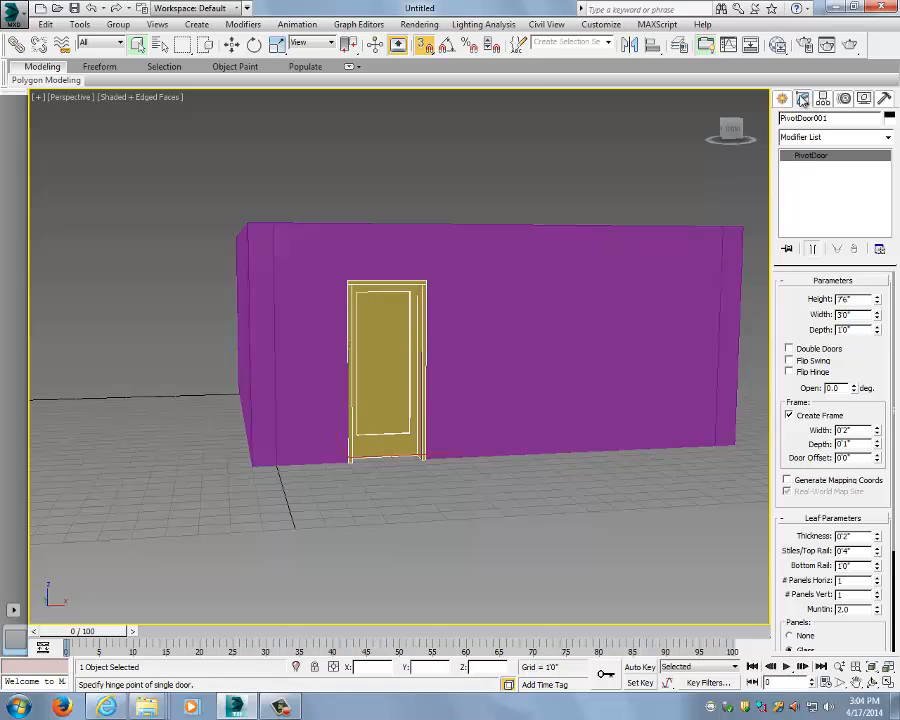
pyautogui.click(789, 348)
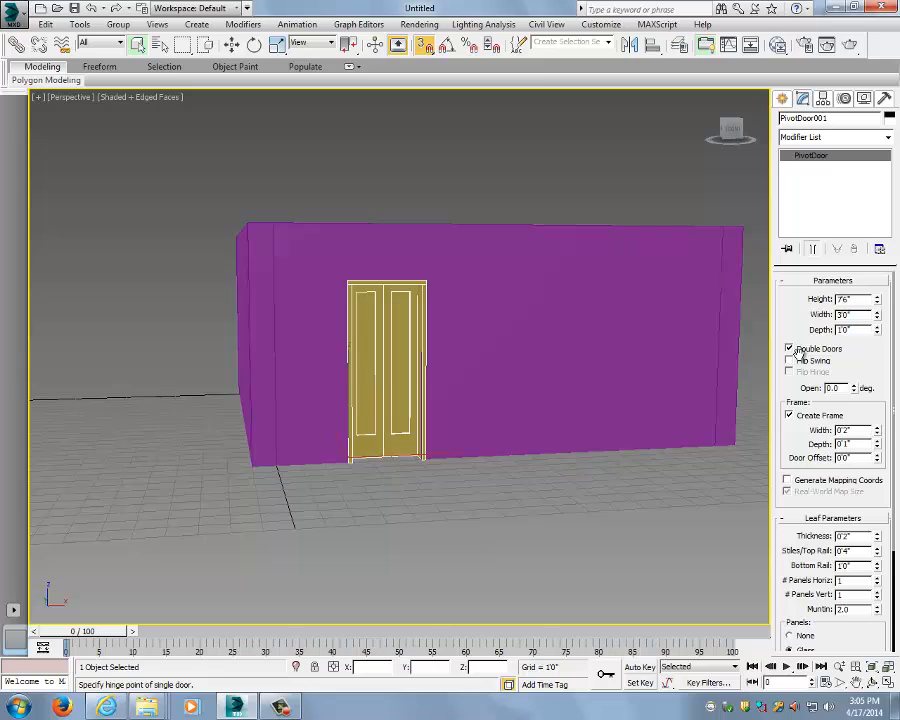
pyautogui.click(796, 348)
pyautogui.click(815, 361)
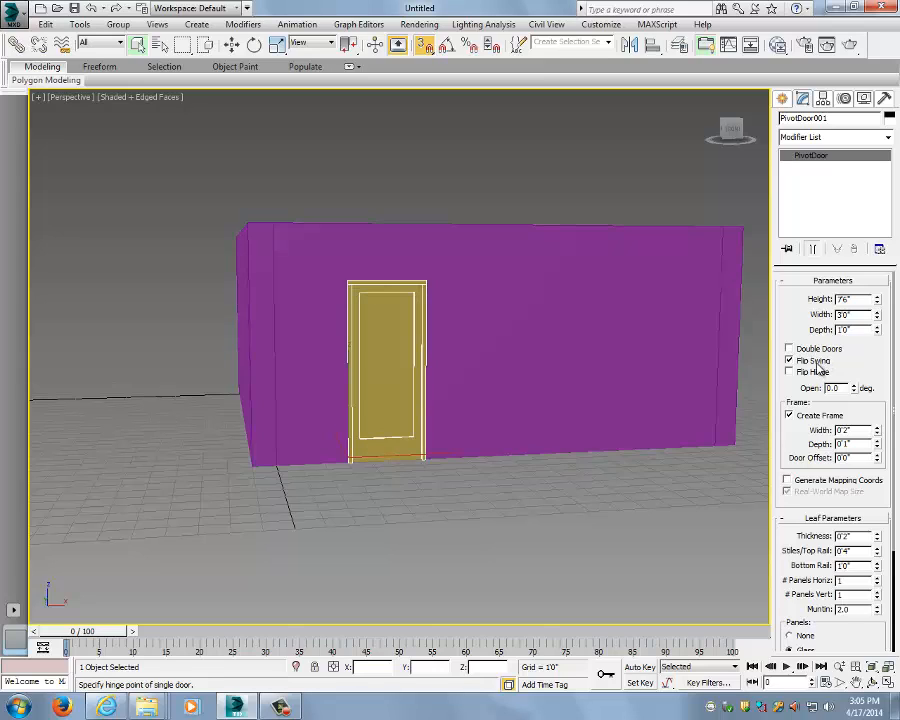
pyautogui.click(816, 362)
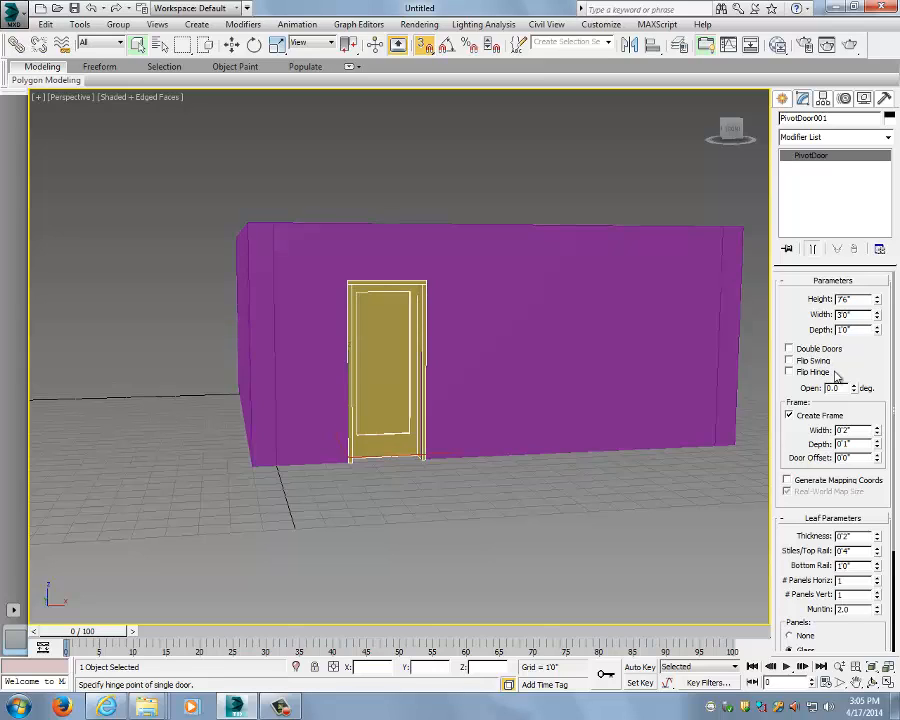
# - Swing the pivot door open to 64 degrees and view the opening from above
pyautogui.moveTo(852, 387); pyautogui.dragTo(853, 299)
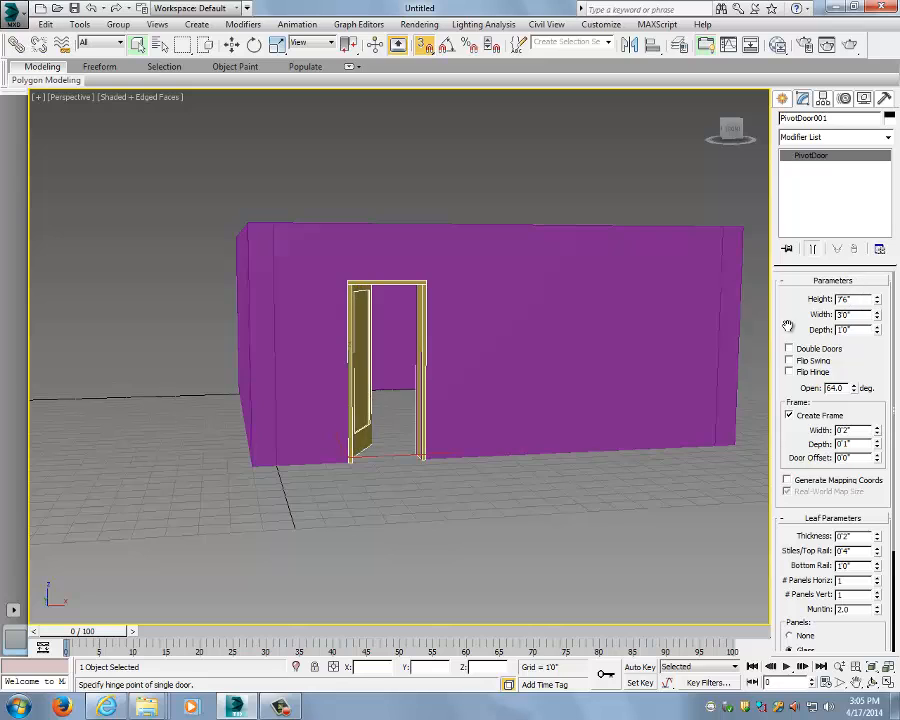
pyautogui.keyDown('alt'); pyautogui.moveTo(612, 333); pyautogui.dragTo(650, 363, button='middle'); pyautogui.keyUp('alt')
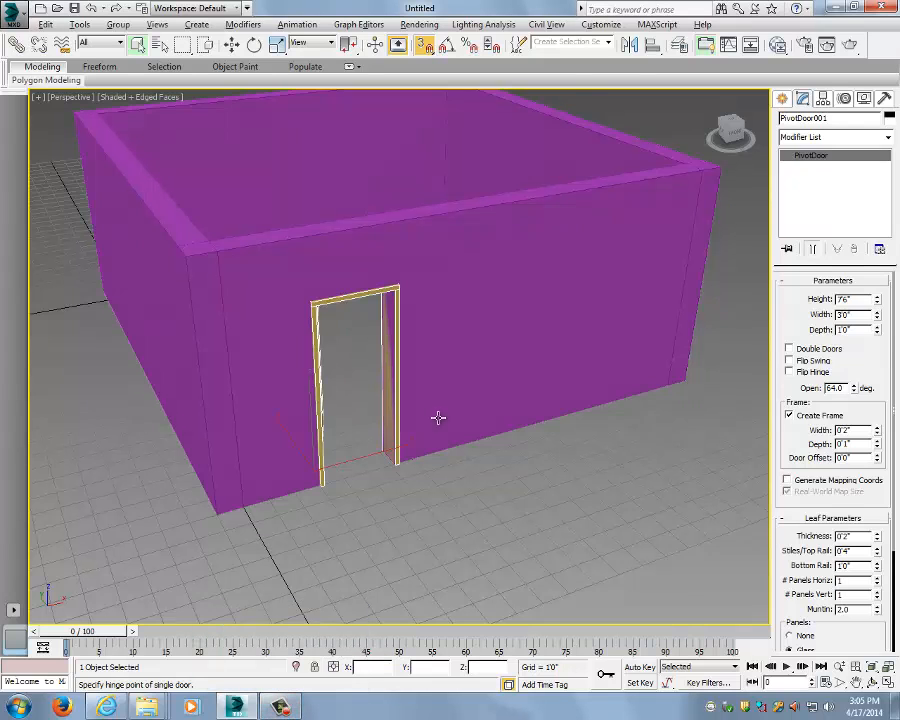
pyautogui.moveTo(436, 418)
pyautogui.keyDown('alt'); pyautogui.mouseDown(button='middle')
pyautogui.moveTo(465, 389)
pyautogui.moveTo(440, 431)
pyautogui.mouseUp(button='middle'); pyautogui.keyUp('alt')
pyautogui.click(284, 707)
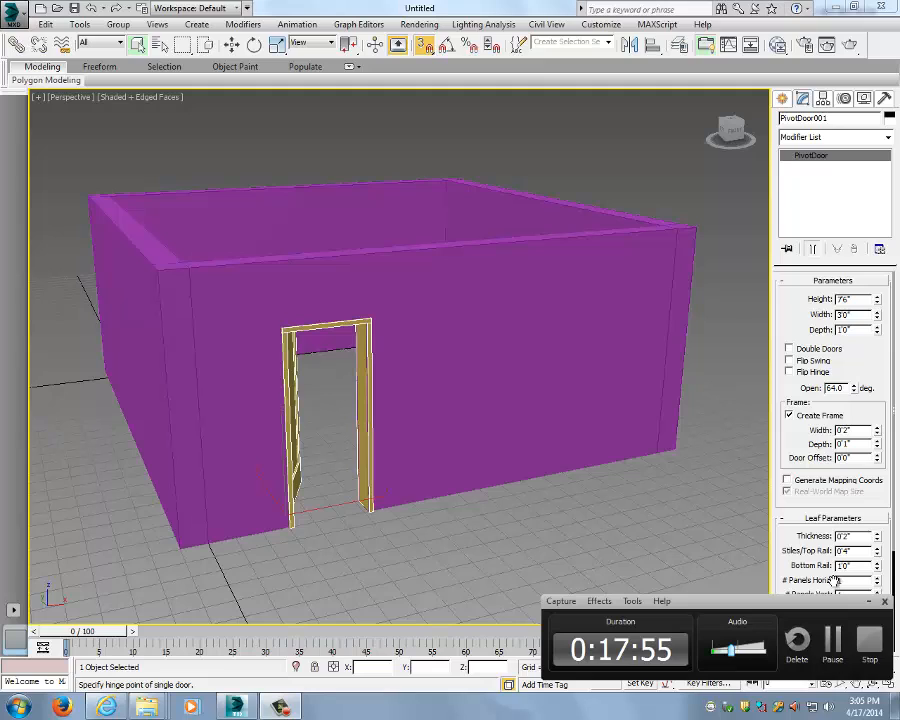
pyautogui.click(743, 519)
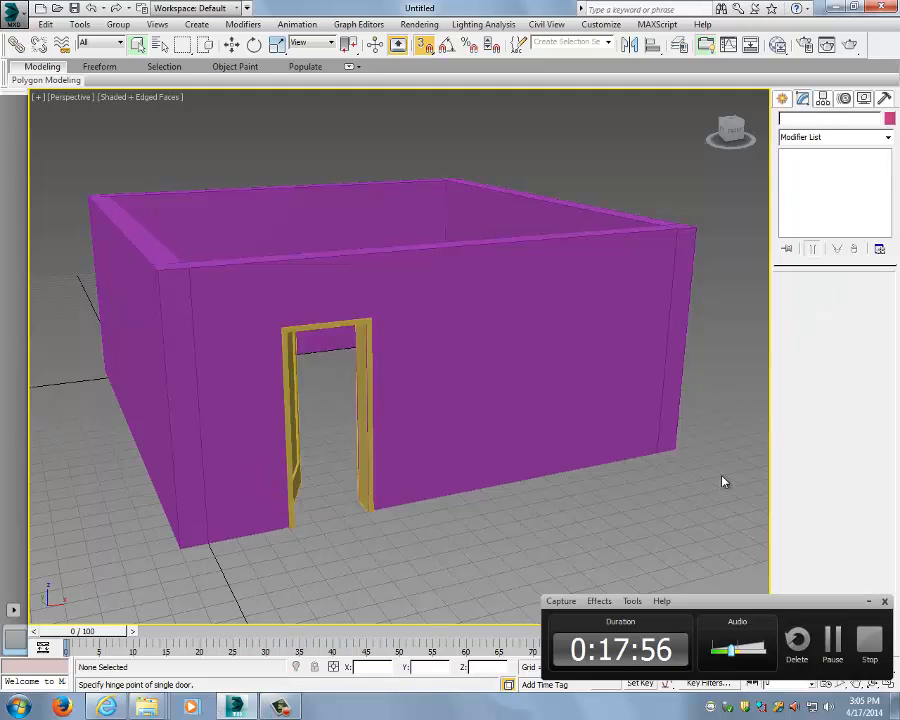
pyautogui.click(686, 46)
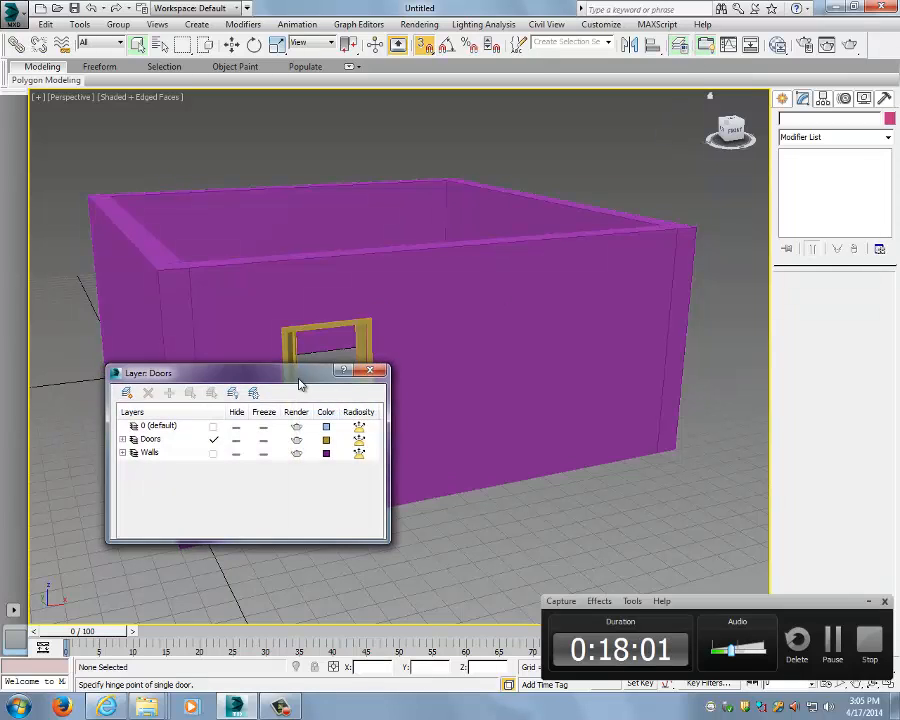
pyautogui.moveTo(297, 368); pyautogui.dragTo(524, 174)
pyautogui.click(610, 174)
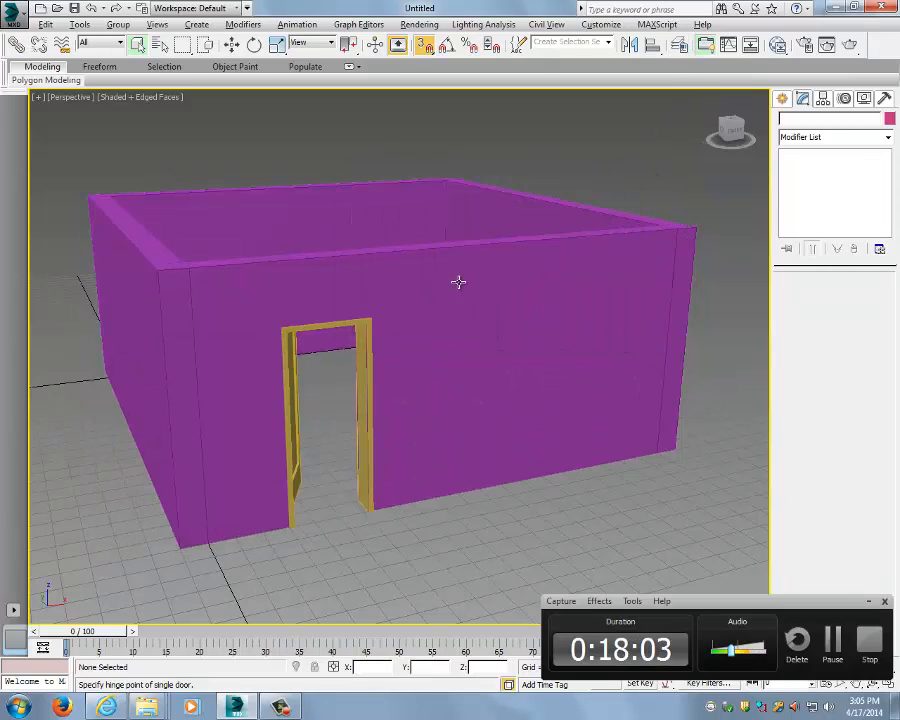
pyautogui.keyDown('alt'); pyautogui.moveTo(458, 281); pyautogui.dragTo(342, 228, button='middle'); pyautogui.keyUp('alt')
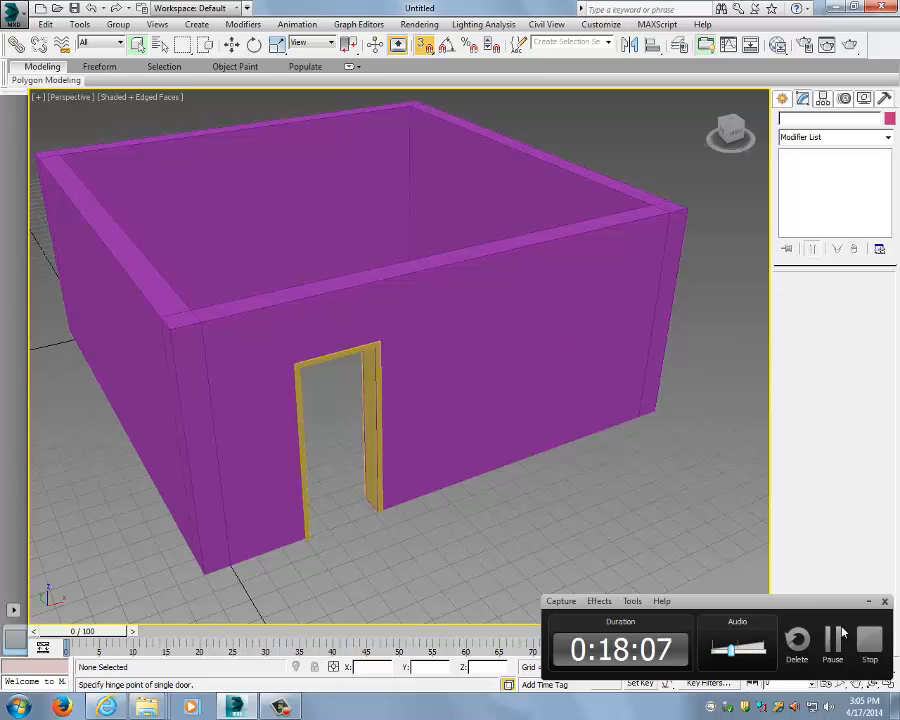
pyautogui.keyDown('alt'); pyautogui.moveTo(552, 419); pyautogui.dragTo(520, 386, button='middle'); pyautogui.keyUp('alt')
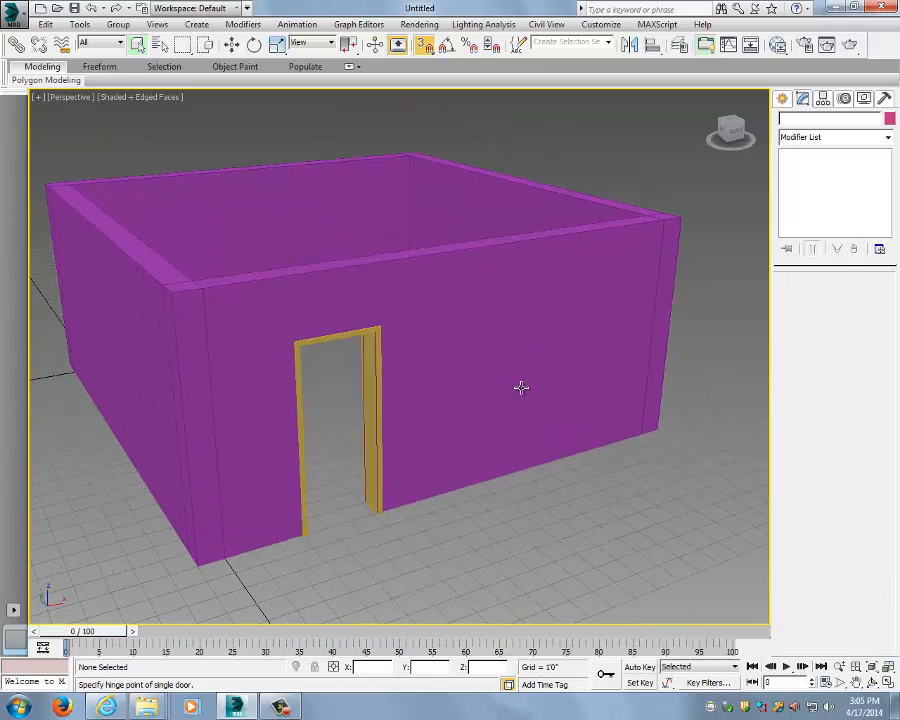
# - Turn on the See-Through display property of the Walls layer and move the layer manager clear of the model
pyautogui.click(494, 322)
pyautogui.keyDown('alt'); pyautogui.moveTo(494, 322); pyautogui.dragTo(547, 366, button='middle'); pyautogui.keyUp('alt')
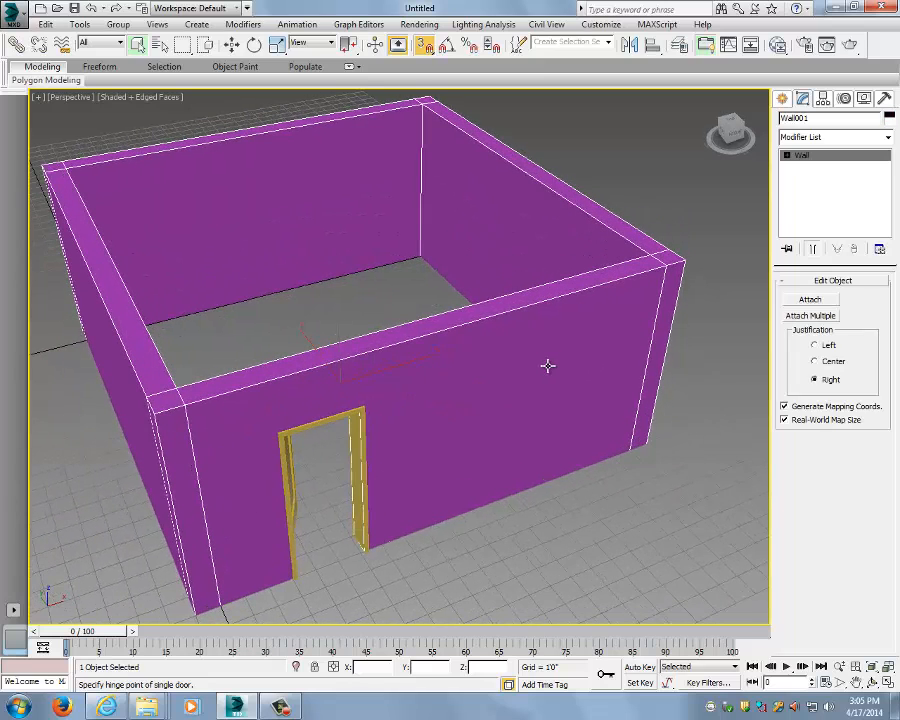
pyautogui.keyDown('alt'); pyautogui.moveTo(349, 502); pyautogui.dragTo(641, 269, button='middle'); pyautogui.keyUp('alt')
pyautogui.click(681, 47)
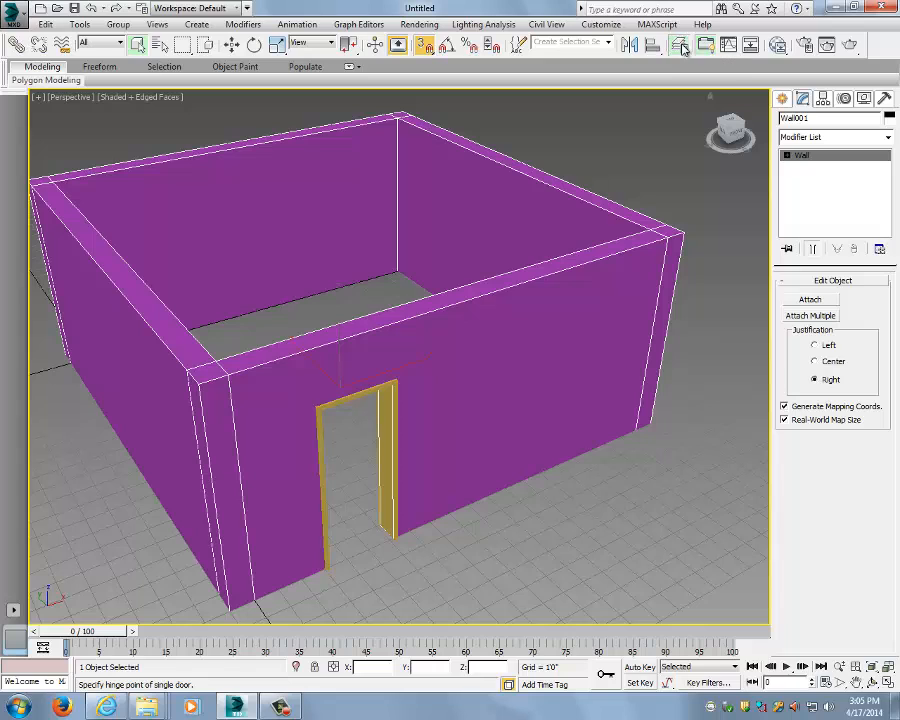
pyautogui.click(389, 243)
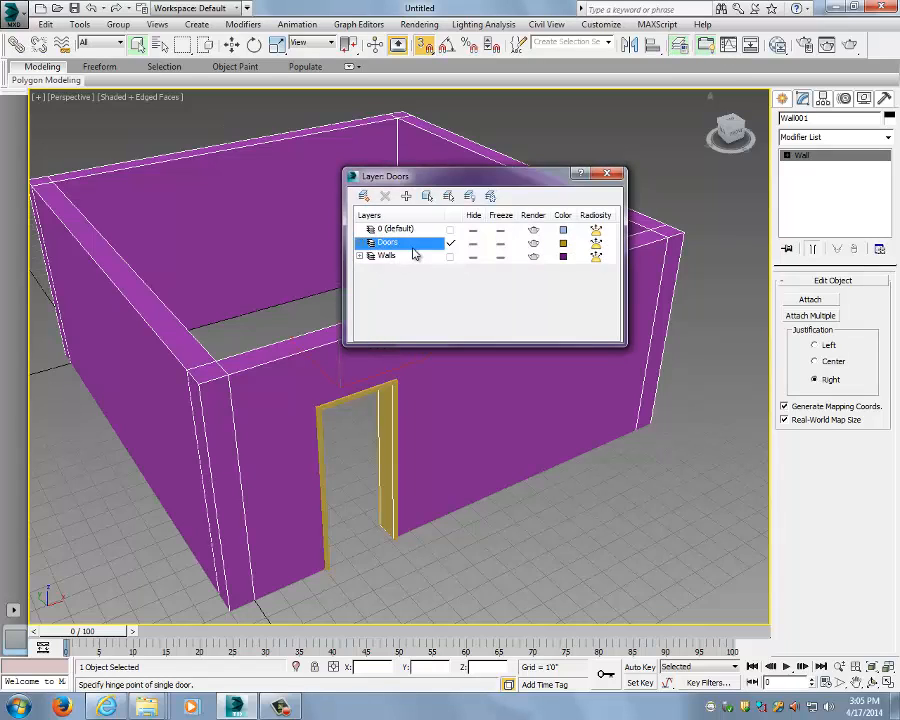
pyautogui.click(387, 256)
pyautogui.rightClick(390, 257)
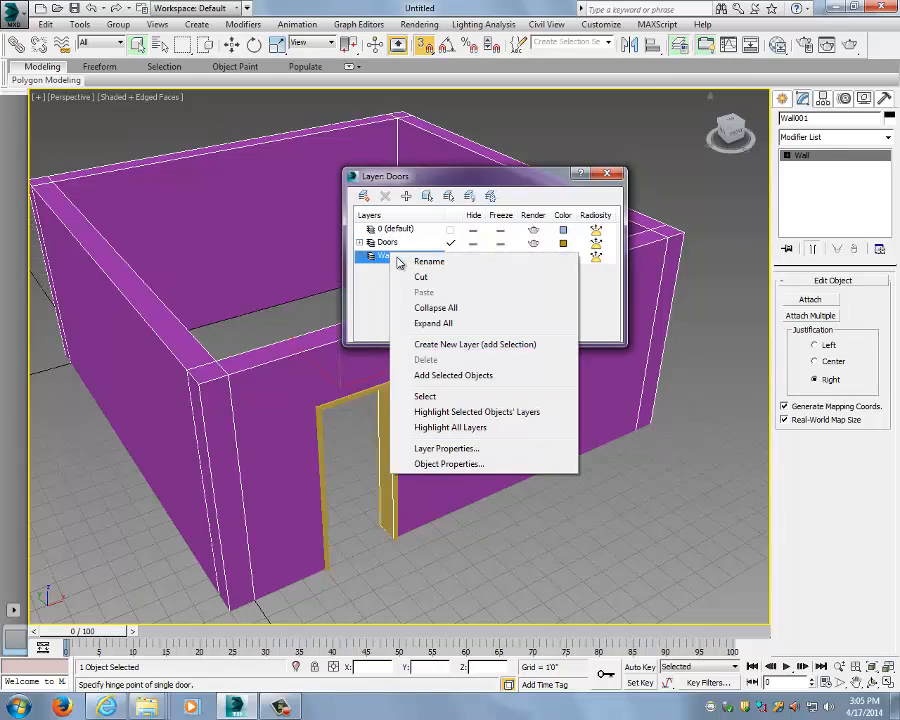
pyautogui.click(446, 449)
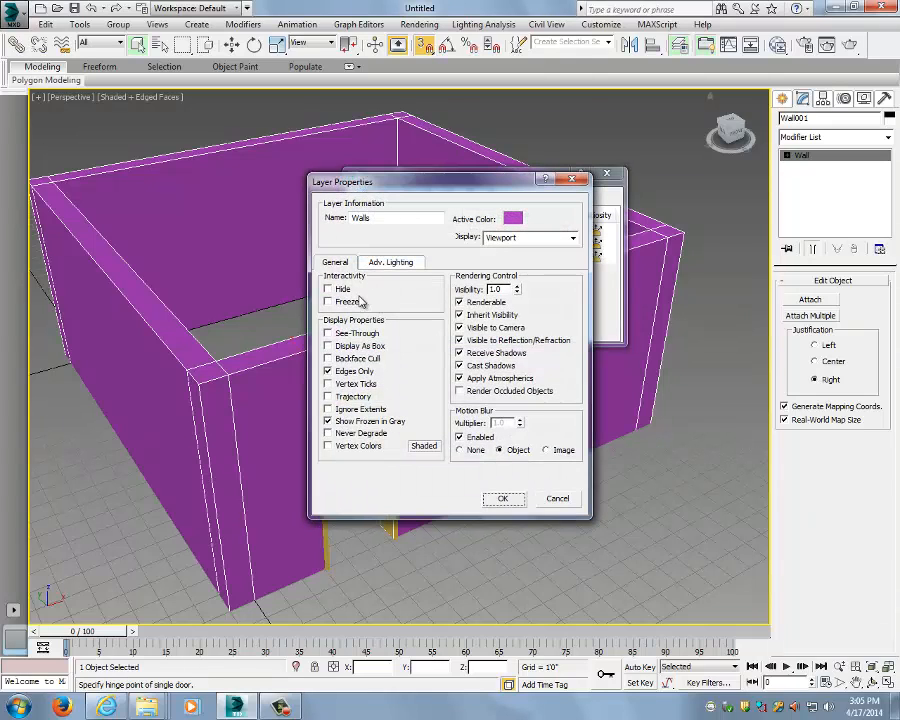
pyautogui.click(328, 333)
pyautogui.click(508, 498)
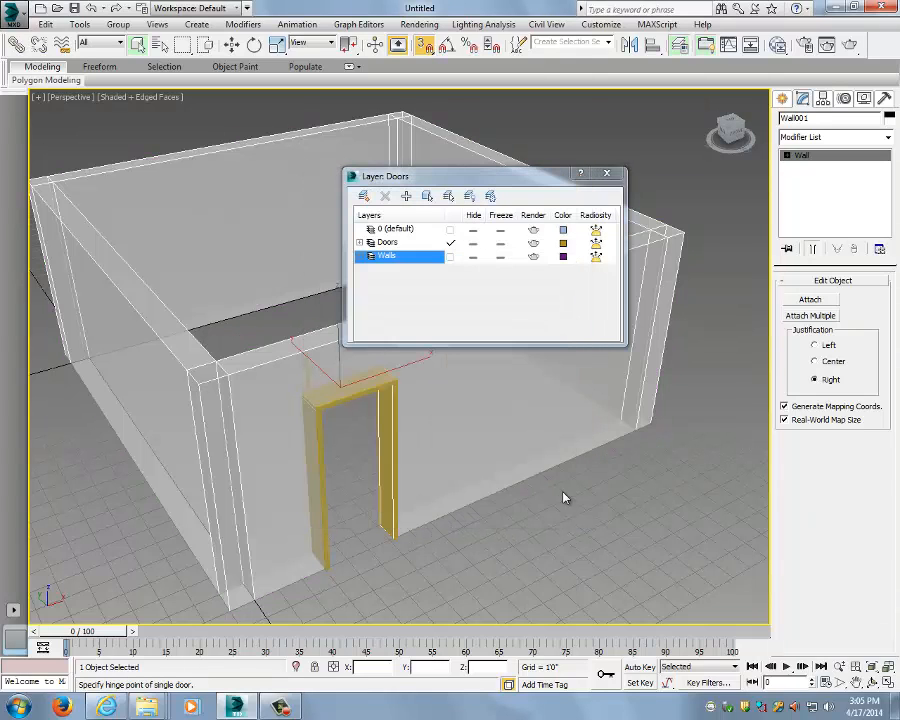
pyautogui.click(597, 176)
pyautogui.moveTo(218, 698); pyautogui.dragTo(211, 653)
# - Switch the geometry creation category from Doors to Windows
pyautogui.keyDown('alt'); pyautogui.moveTo(492, 398); pyautogui.dragTo(475, 398, button='middle'); pyautogui.keyUp('alt')
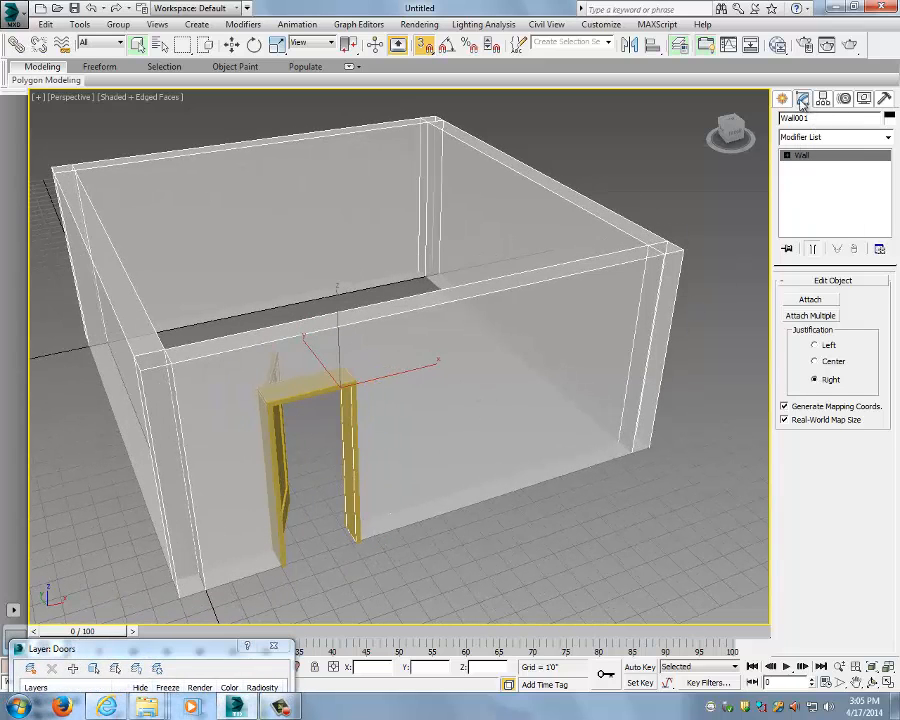
pyautogui.click(783, 98)
pyautogui.click(887, 141)
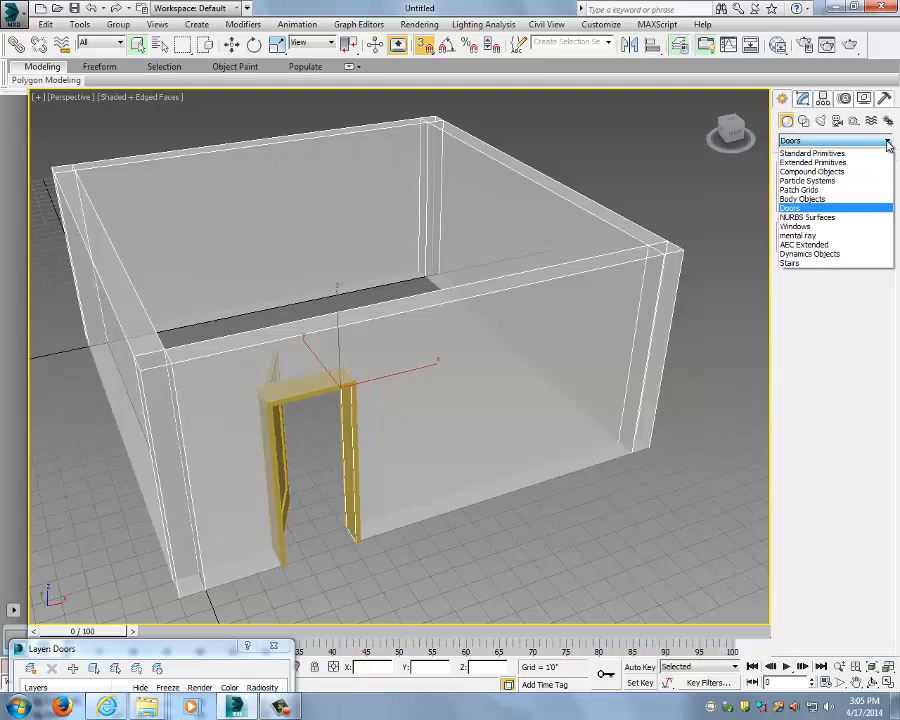
pyautogui.click(840, 233)
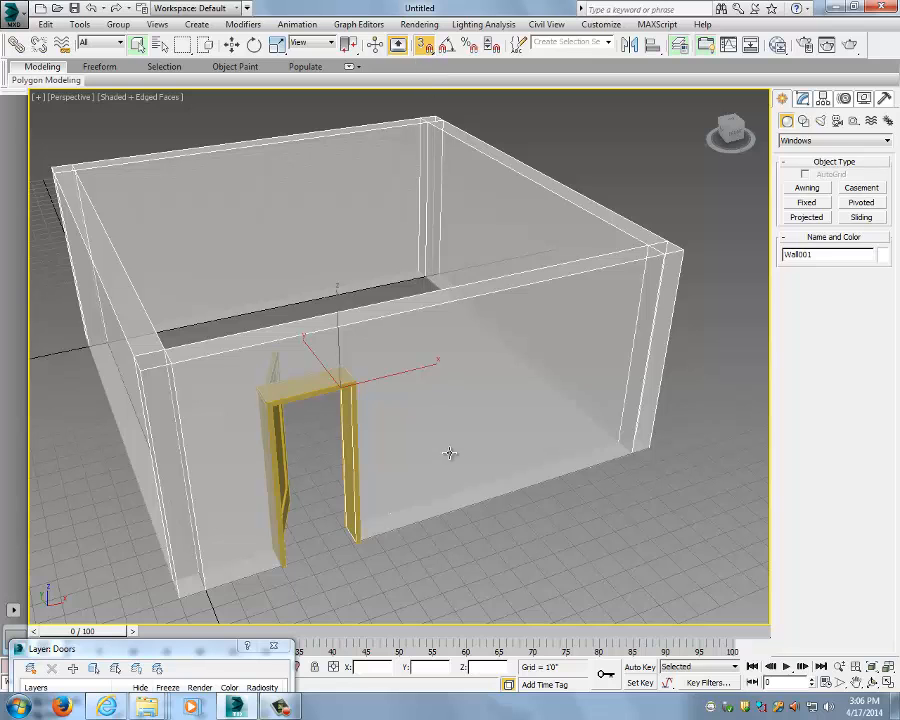
pyautogui.keyDown('alt'); pyautogui.moveTo(430, 531); pyautogui.dragTo(587, 370, button='middle'); pyautogui.keyUp('alt')
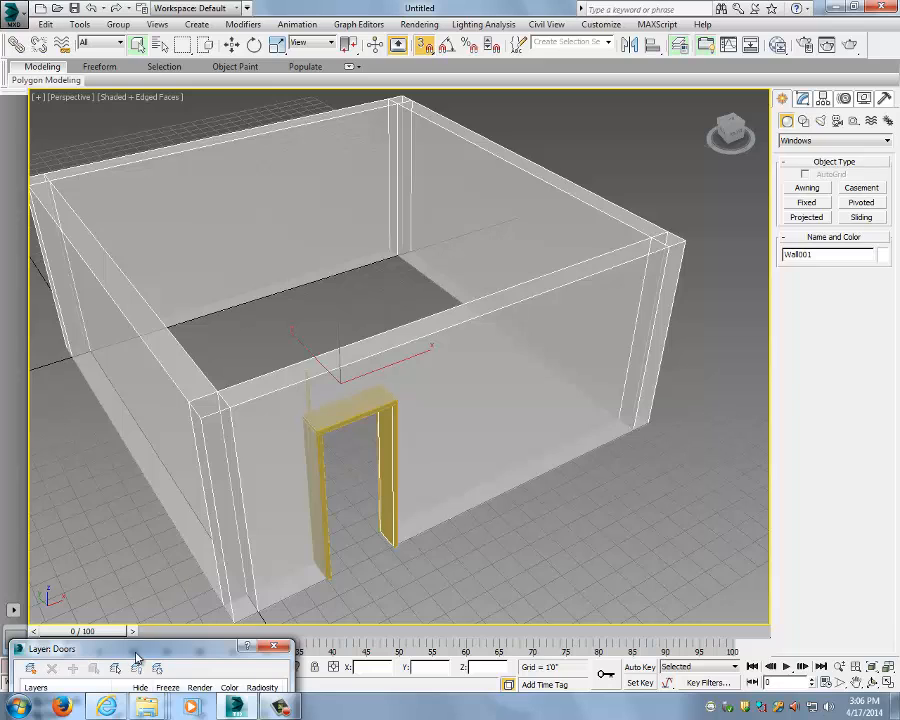
# - Create a new layer, undo the walls' move onto it, and deselect the walls
pyautogui.moveTo(138, 650); pyautogui.dragTo(157, 378)
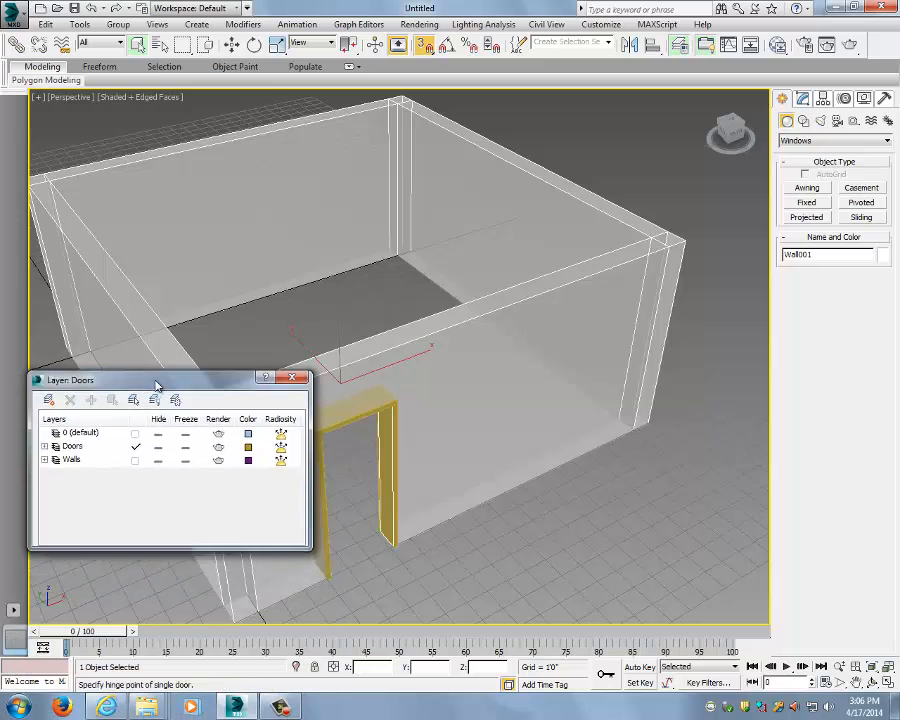
pyautogui.click(48, 397)
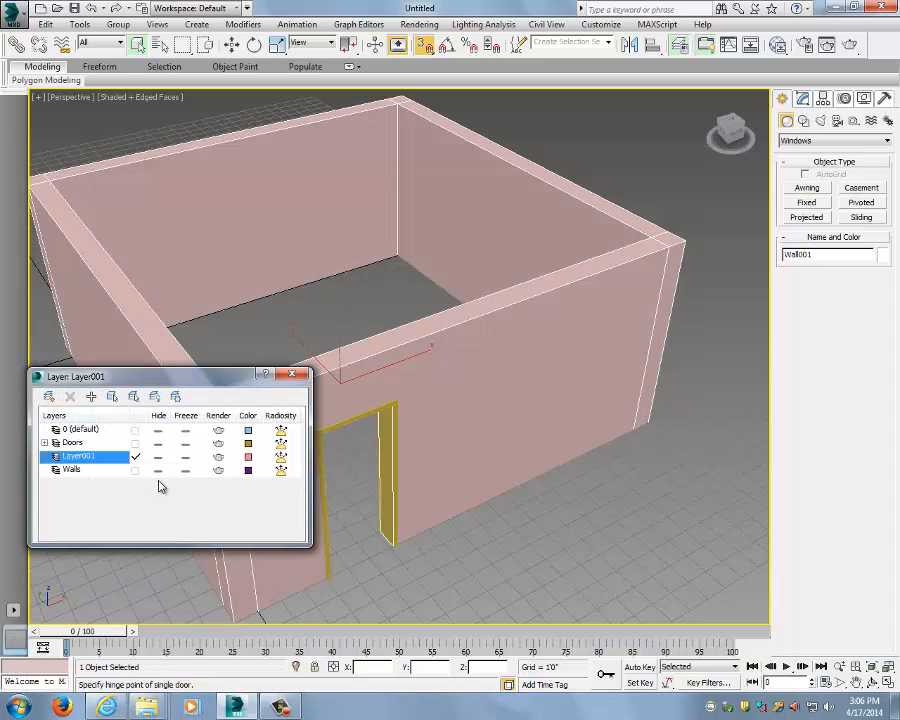
pyautogui.click(422, 452)
pyautogui.hotkey('ctrl', 'z')
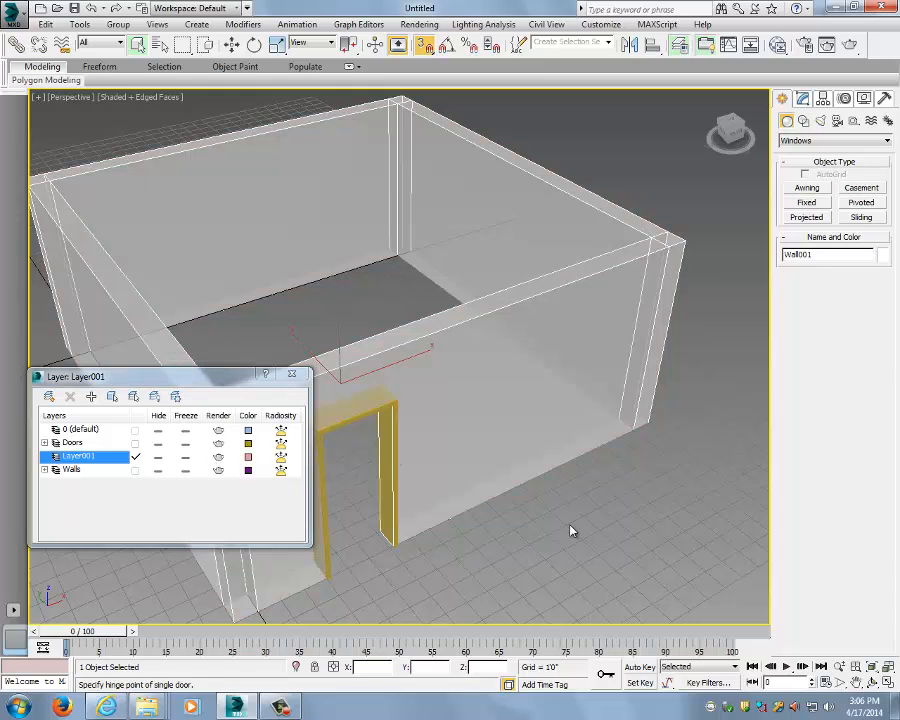
pyautogui.click(480, 519)
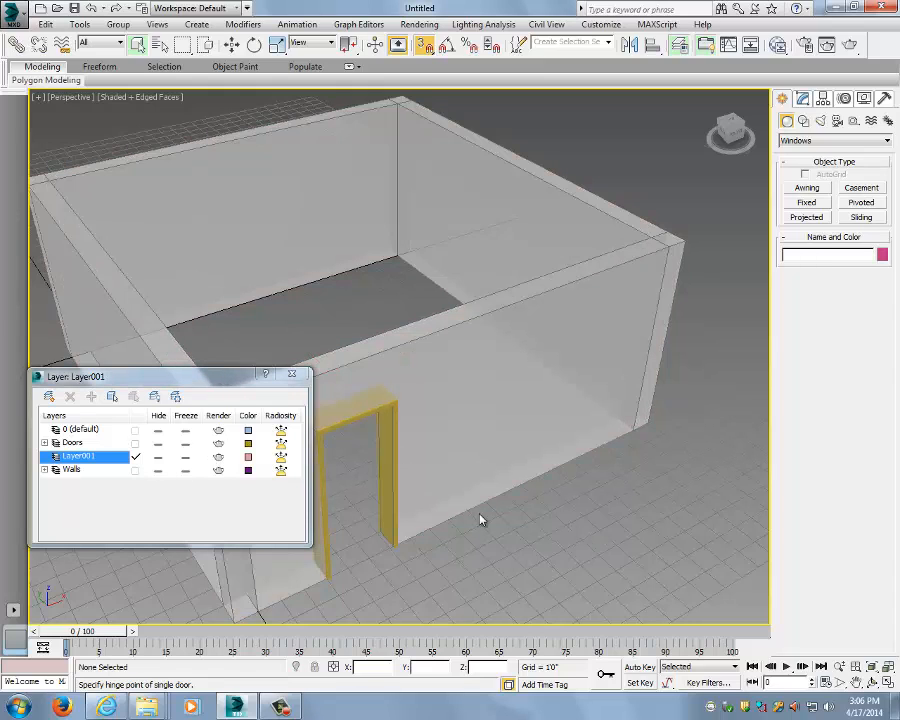
# - Rename the new layer Windows and move the layer manager away from the room model
pyautogui.click(80, 459)
pyautogui.doubleClick(102, 455)
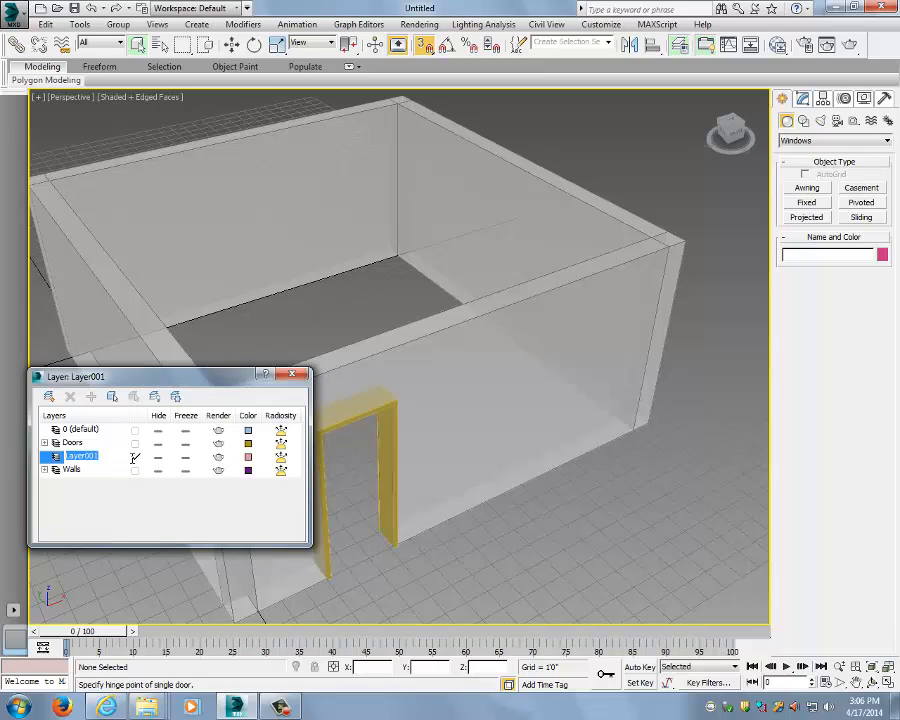
pyautogui.write('Windows')
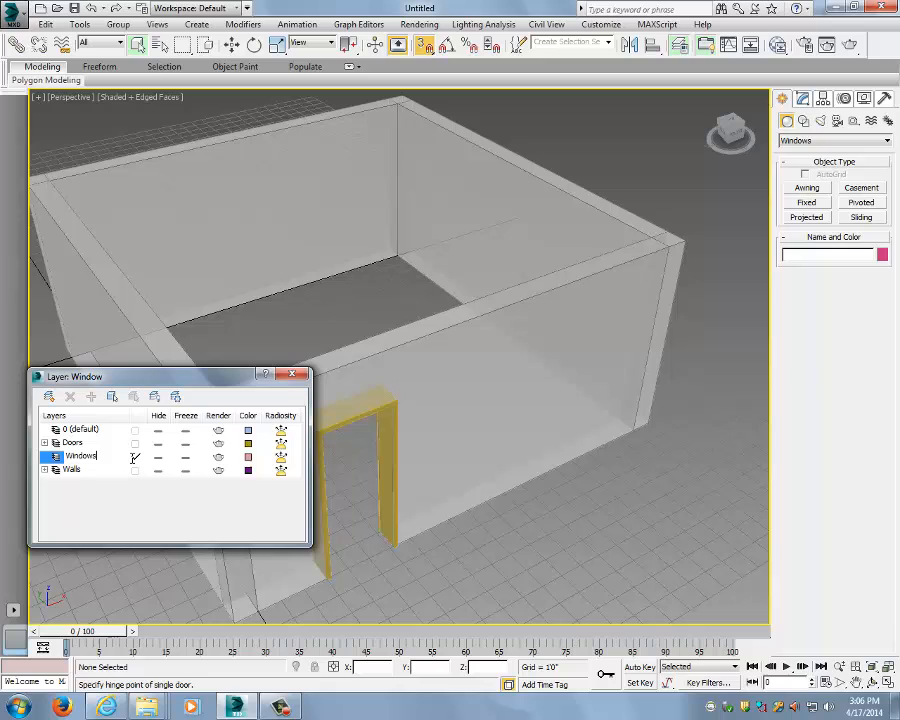
pyautogui.press('Return')
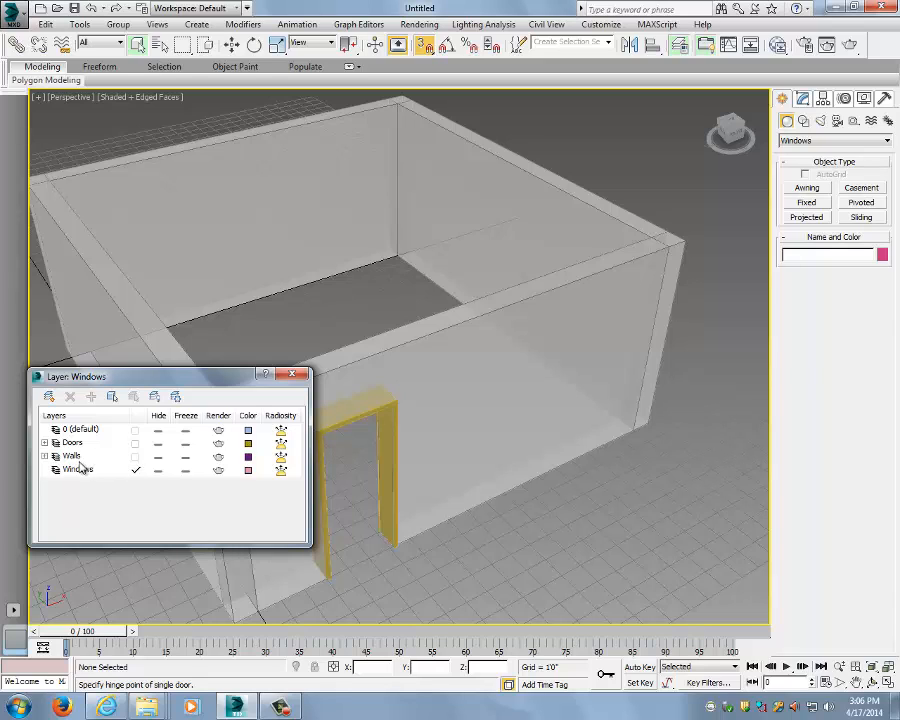
pyautogui.click(81, 467)
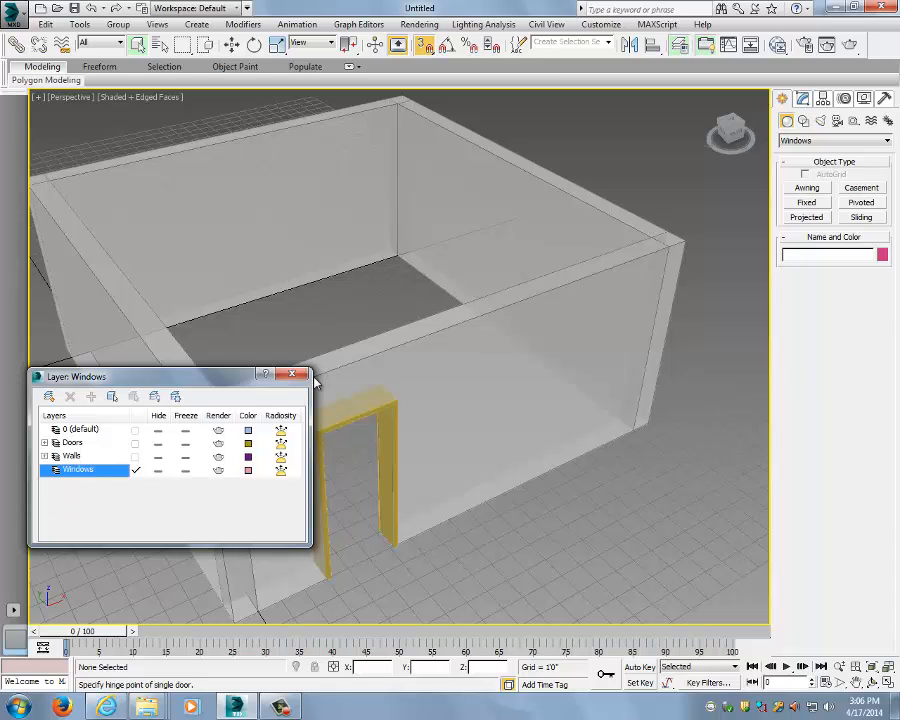
pyautogui.moveTo(243, 378); pyautogui.dragTo(213, 546)
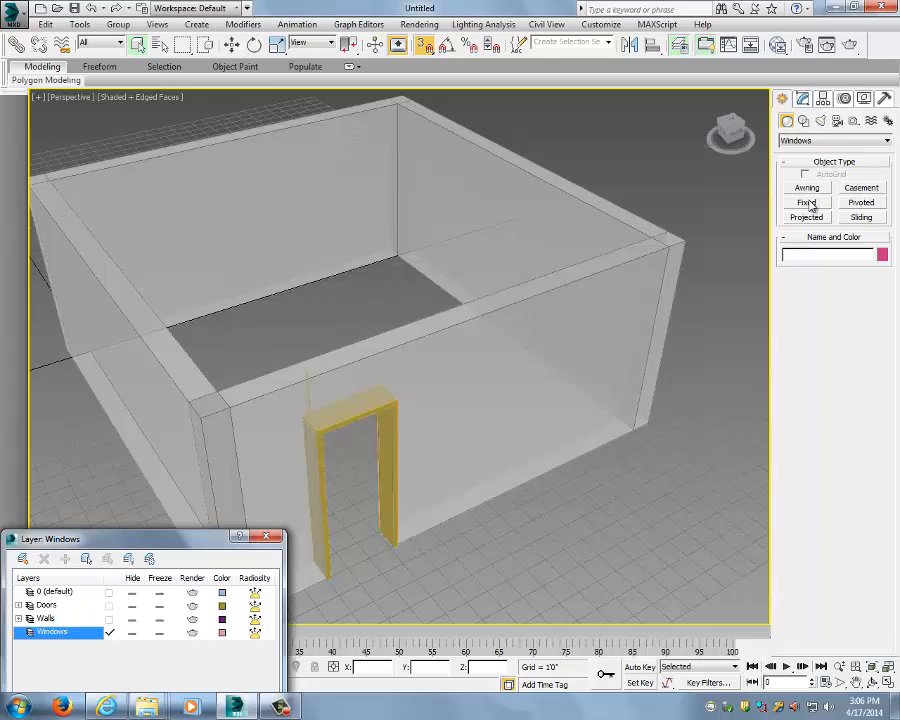
# - Create a casement window at the base of the door wall beside the door, about 4'4" wide, 1'0" deep and 4'4" high
pyautogui.click(861, 189)
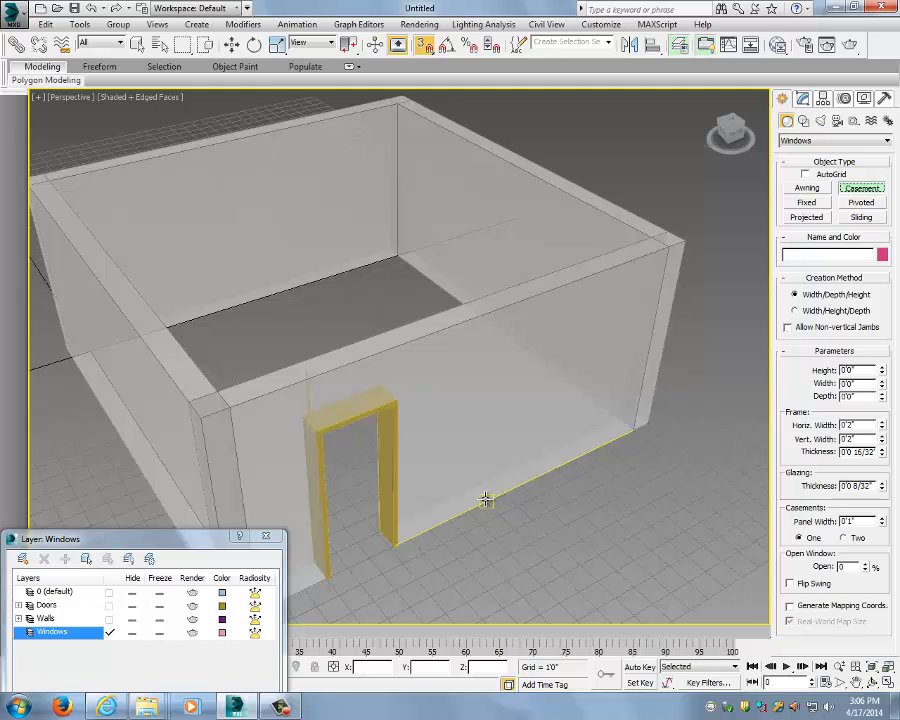
pyautogui.moveTo(476, 504); pyautogui.dragTo(546, 474)
pyautogui.click(512, 468)
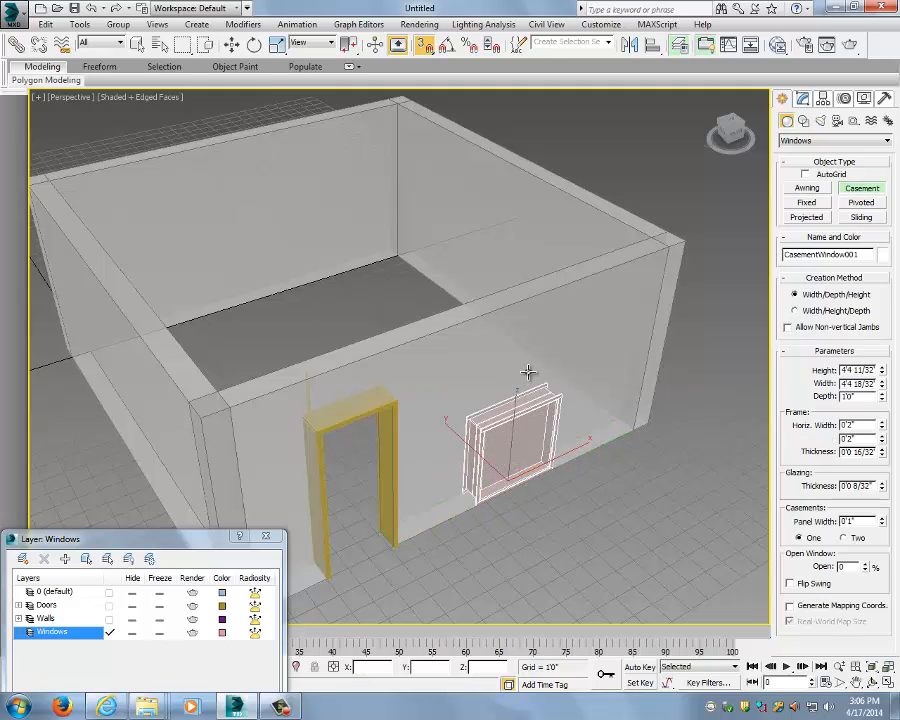
pyautogui.click(528, 371)
pyautogui.rightClick(614, 415)
pyautogui.keyDown('alt'); pyautogui.moveTo(635, 487); pyautogui.dragTo(632, 466, button='middle'); pyautogui.keyUp('alt')
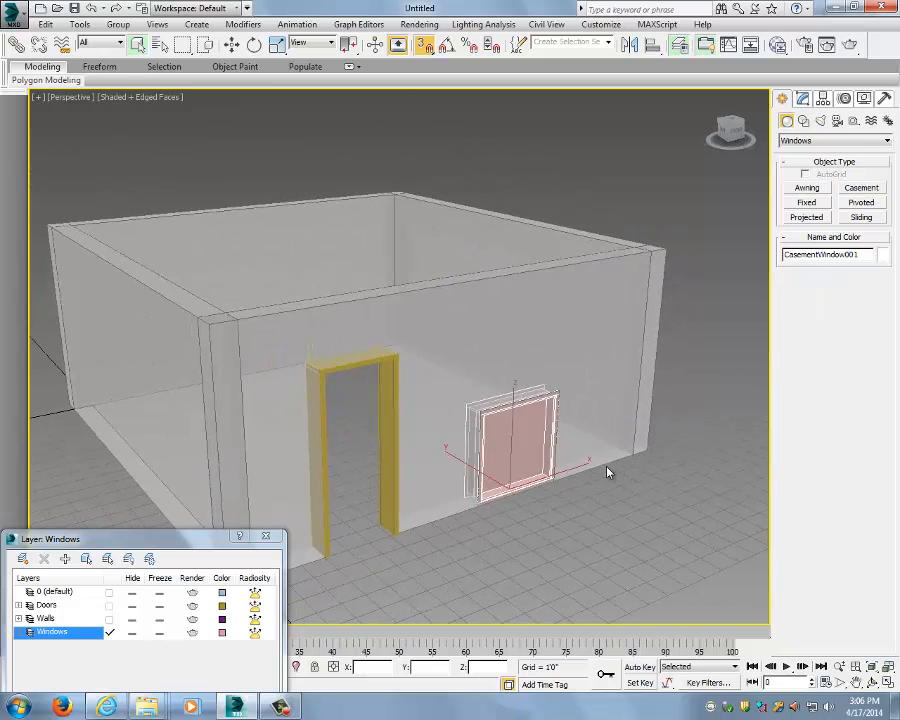
# - Turn off snapping and raise the casement window vertically to a Z position of about 3'10"
pyautogui.press('w')
pyautogui.moveTo(512, 405); pyautogui.dragTo(516, 315)
pyautogui.hotkey('ctrl', 'z')
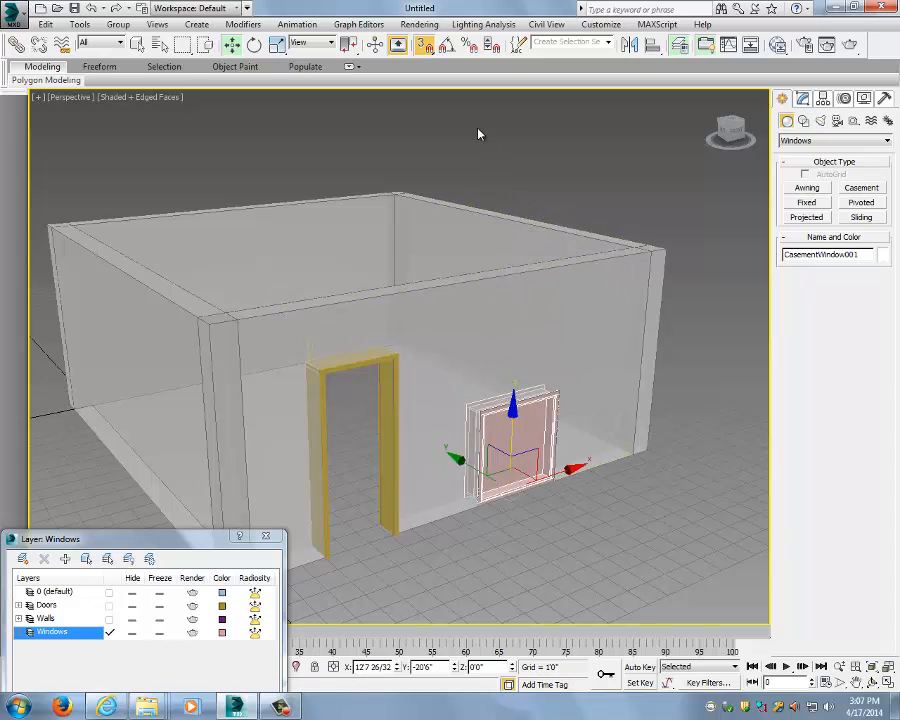
pyautogui.click(424, 44)
pyautogui.moveTo(514, 404); pyautogui.dragTo(516, 322)
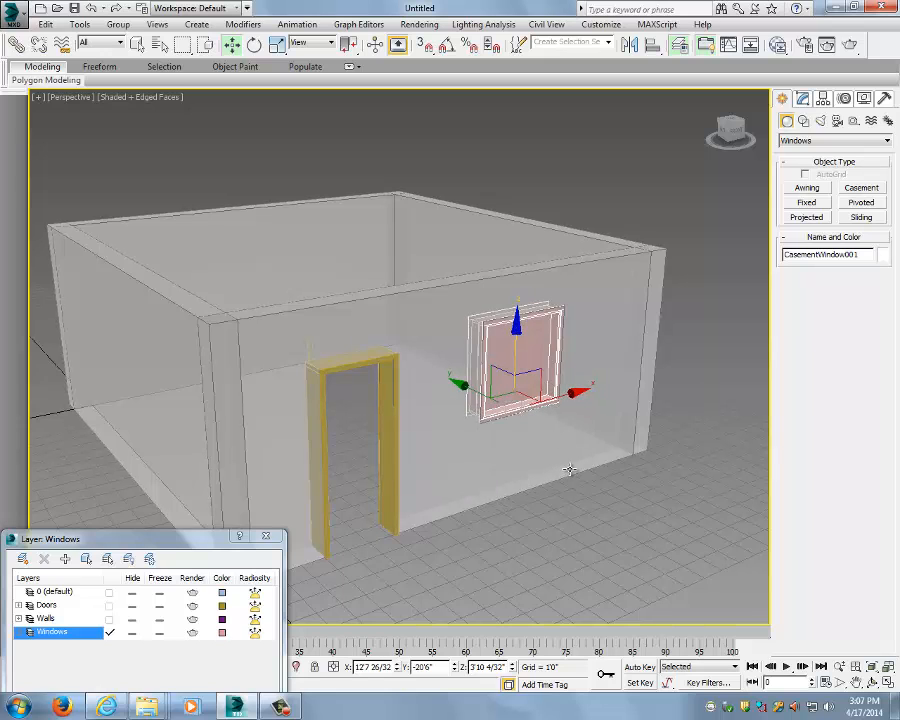
pyautogui.keyDown('alt'); pyautogui.moveTo(569, 469); pyautogui.dragTo(715, 388, button='middle'); pyautogui.keyUp('alt')
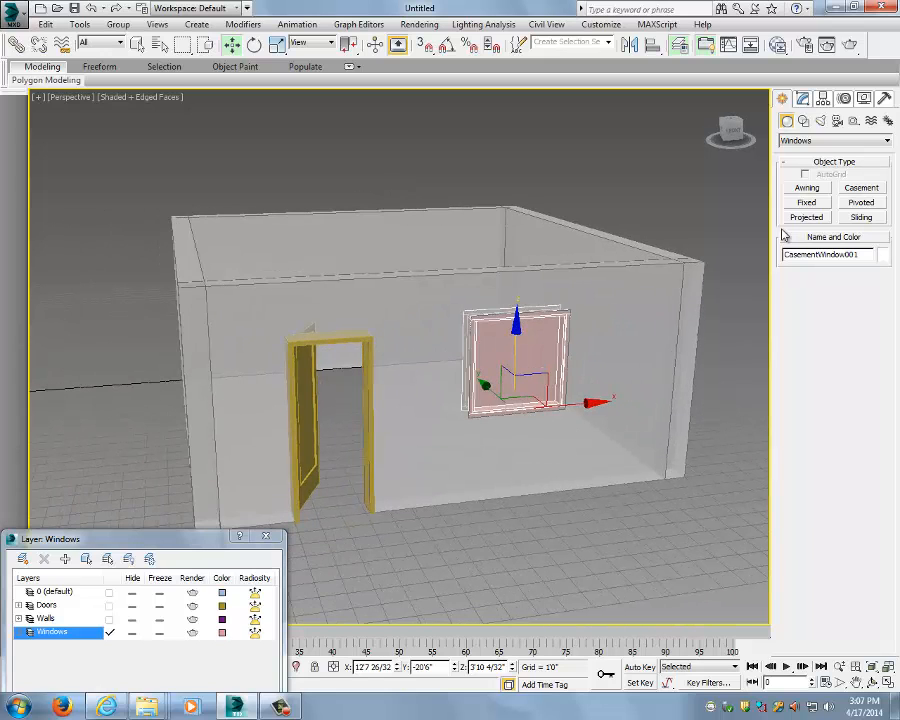
# - Open the casement window to 44 percent and view its swing from several angles
pyautogui.click(803, 99)
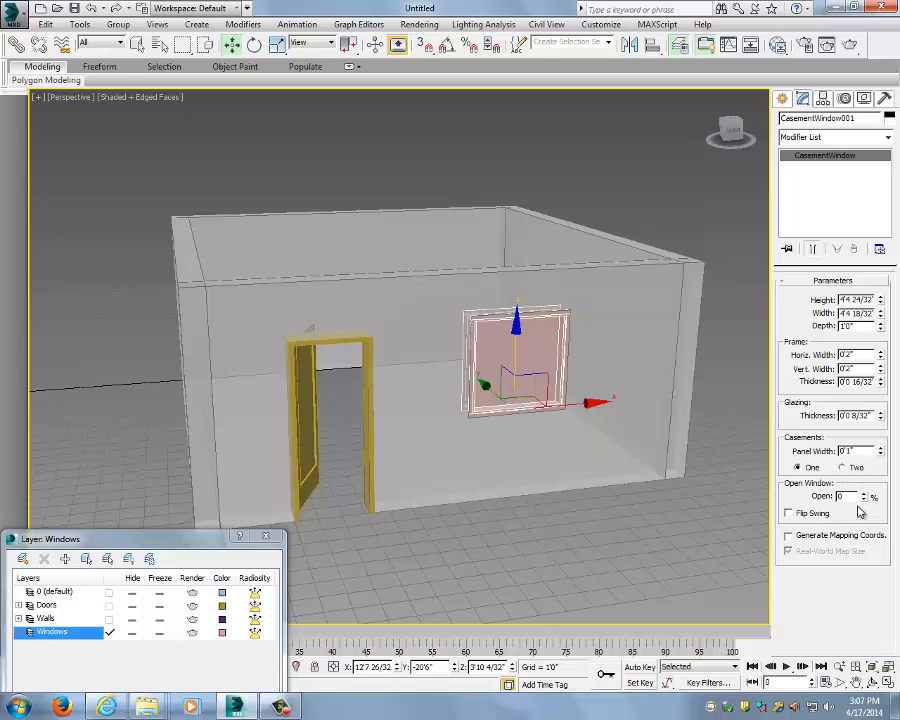
pyautogui.moveTo(866, 503); pyautogui.dragTo(855, 472)
pyautogui.keyDown('alt'); pyautogui.moveTo(631, 436); pyautogui.dragTo(663, 453, button='middle'); pyautogui.keyUp('alt')
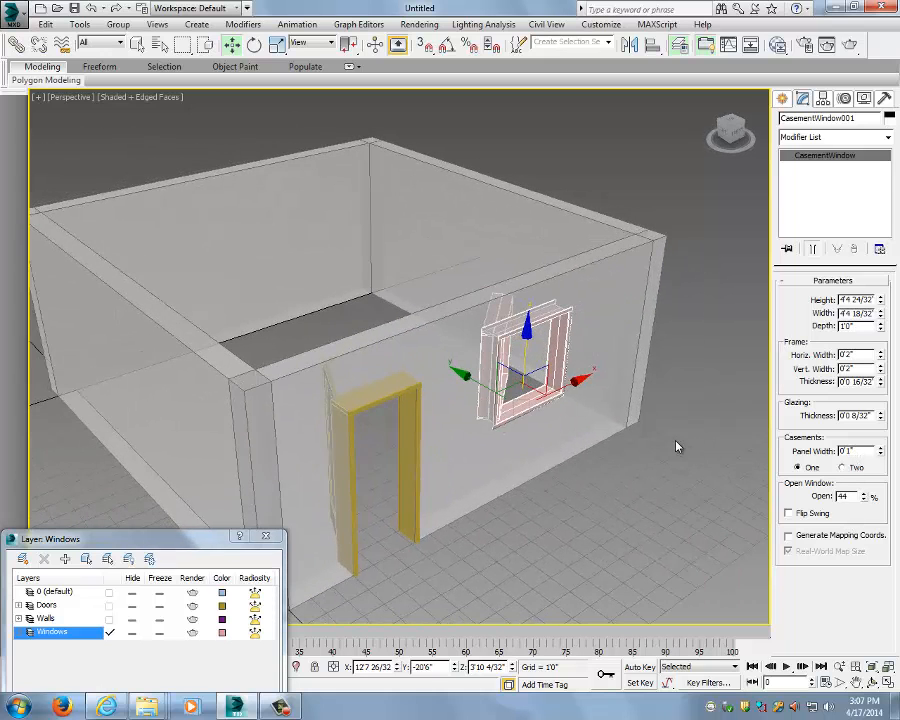
pyautogui.keyDown('alt'); pyautogui.moveTo(464, 315); pyautogui.dragTo(590, 318, button='middle'); pyautogui.keyUp('alt')
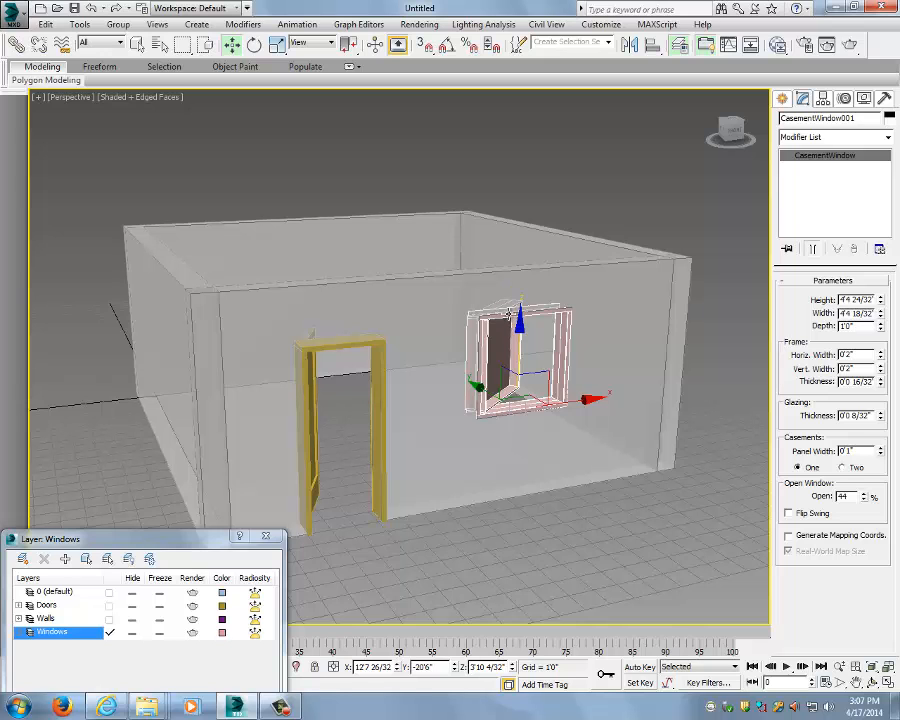
pyautogui.keyDown('alt'); pyautogui.moveTo(465, 312); pyautogui.dragTo(526, 400, button='middle'); pyautogui.keyUp('alt')
pyautogui.click(282, 707)
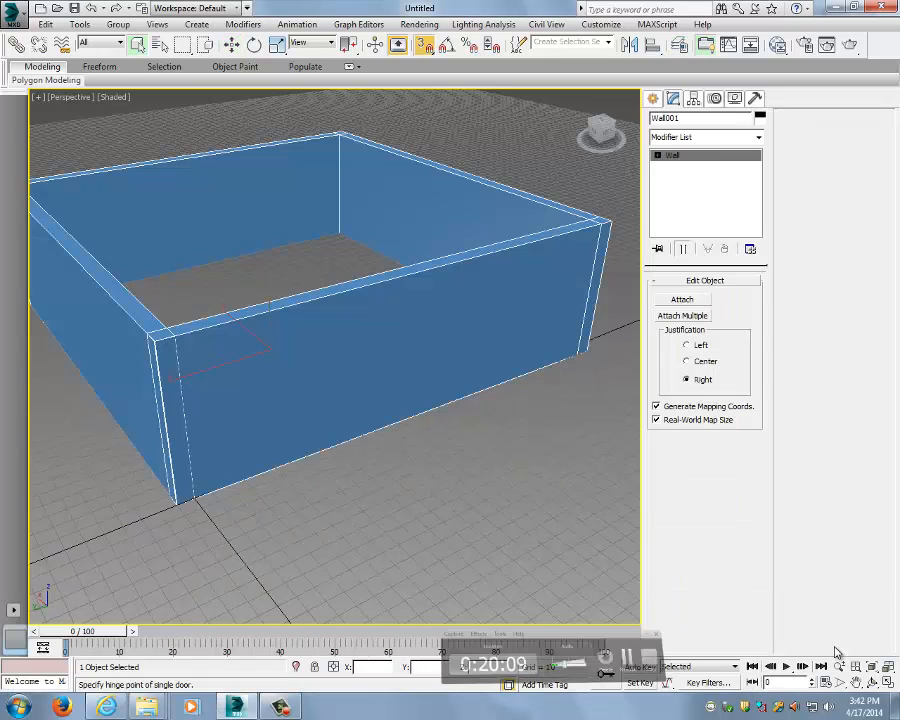
pyautogui.scroll(3, 422, 386)
pyautogui.keyDown('alt'); pyautogui.moveTo(422, 386); pyautogui.dragTo(174, 359, button='middle'); pyautogui.keyUp('alt')
pyautogui.keyDown('alt'); pyautogui.moveTo(237, 357); pyautogui.dragTo(313, 350, button='middle'); pyautogui.keyUp('alt')
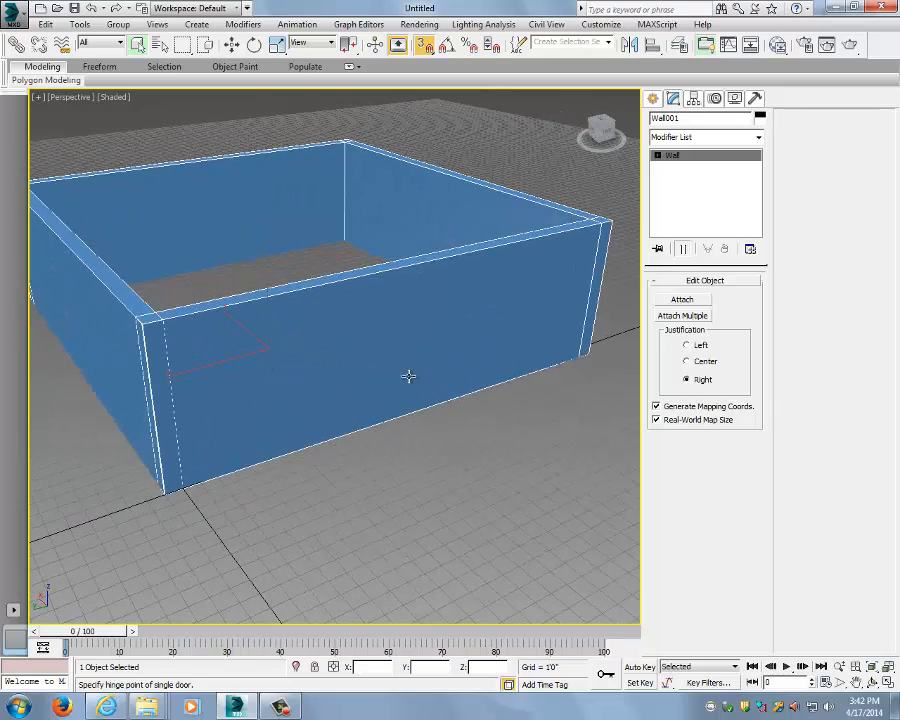
pyautogui.keyDown('alt'); pyautogui.moveTo(316, 407); pyautogui.dragTo(322, 388, button='middle'); pyautogui.keyUp('alt')
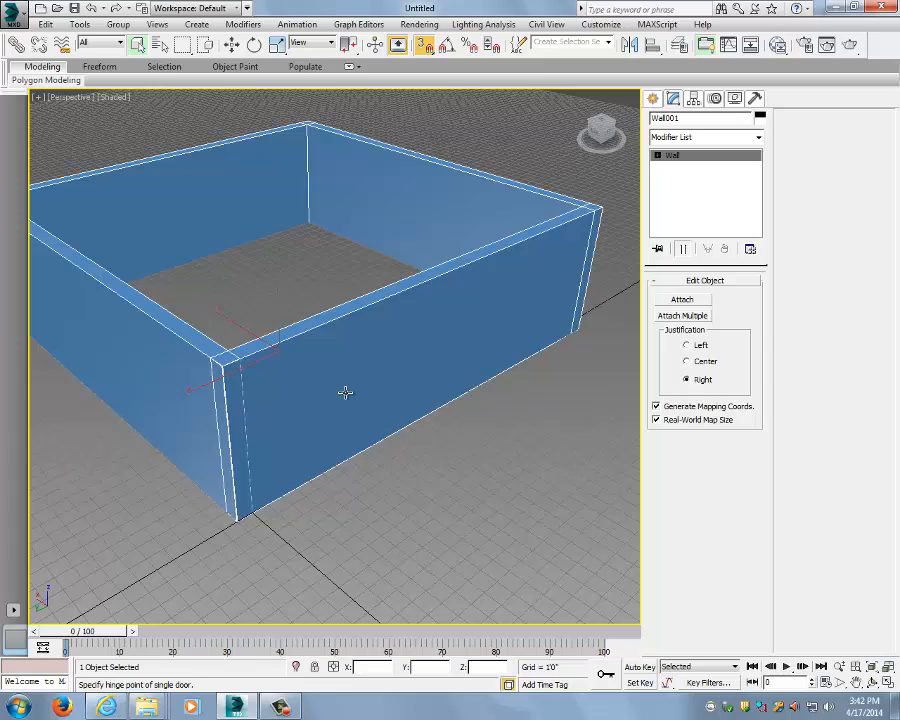
pyautogui.scroll(6, 389, 388)
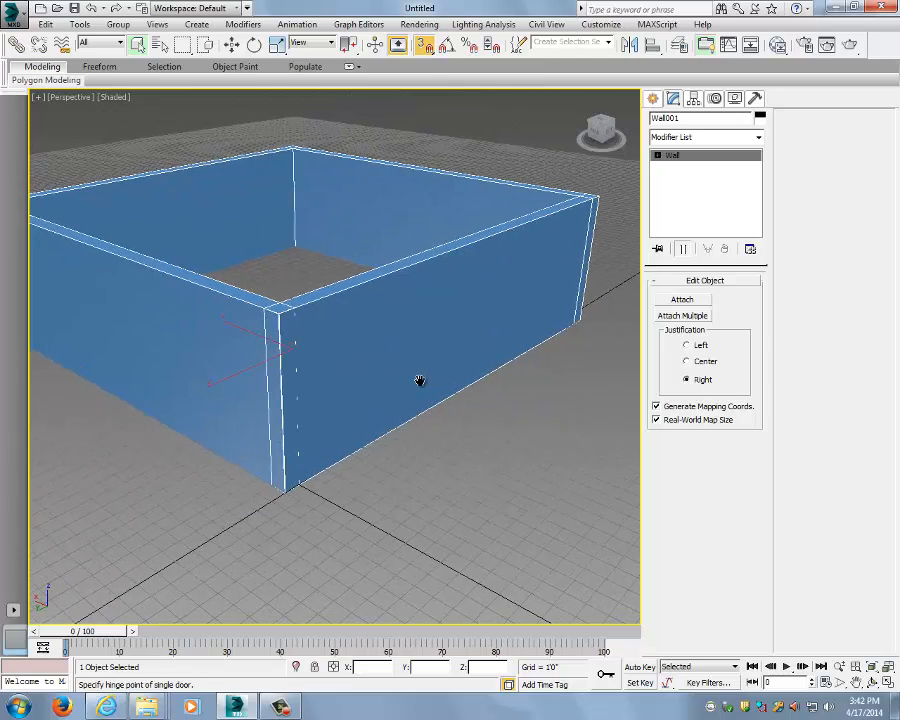
pyautogui.keyDown('alt'); pyautogui.moveTo(405, 381); pyautogui.dragTo(420, 360, button='middle'); pyautogui.keyUp('alt')
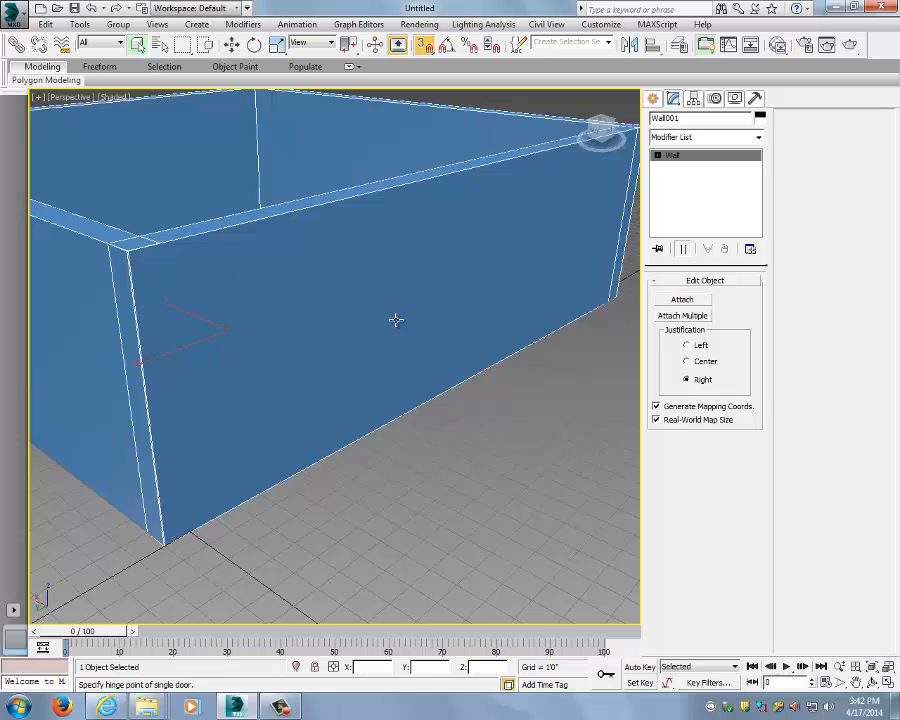
# - Turn on see-through display for the Walls layer and move the layer manager clear of the room model
pyautogui.click(679, 44)
pyautogui.click(105, 232)
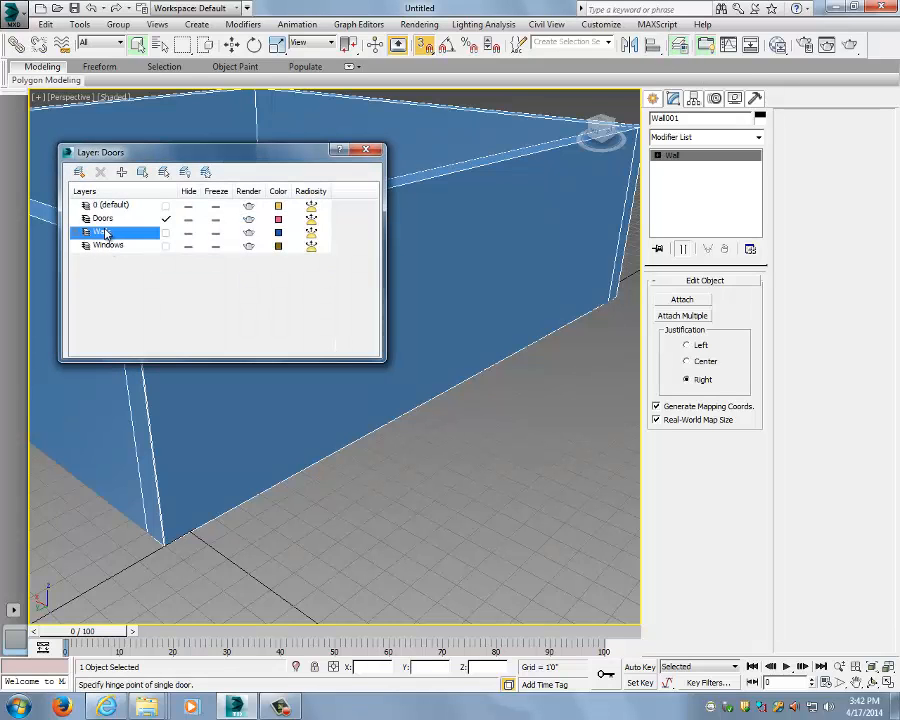
pyautogui.click(87, 231)
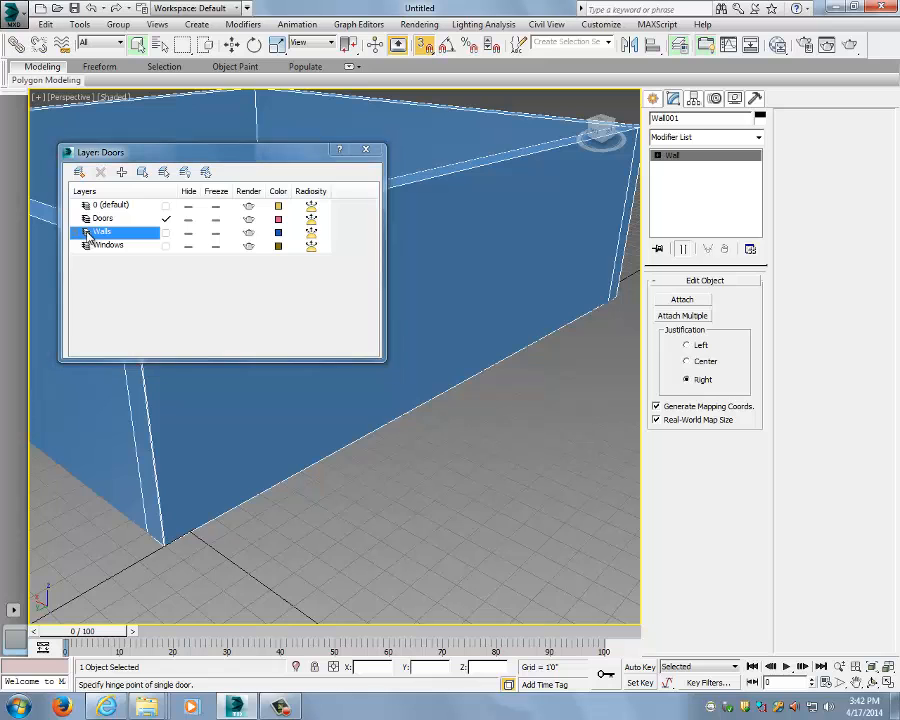
pyautogui.click(341, 336)
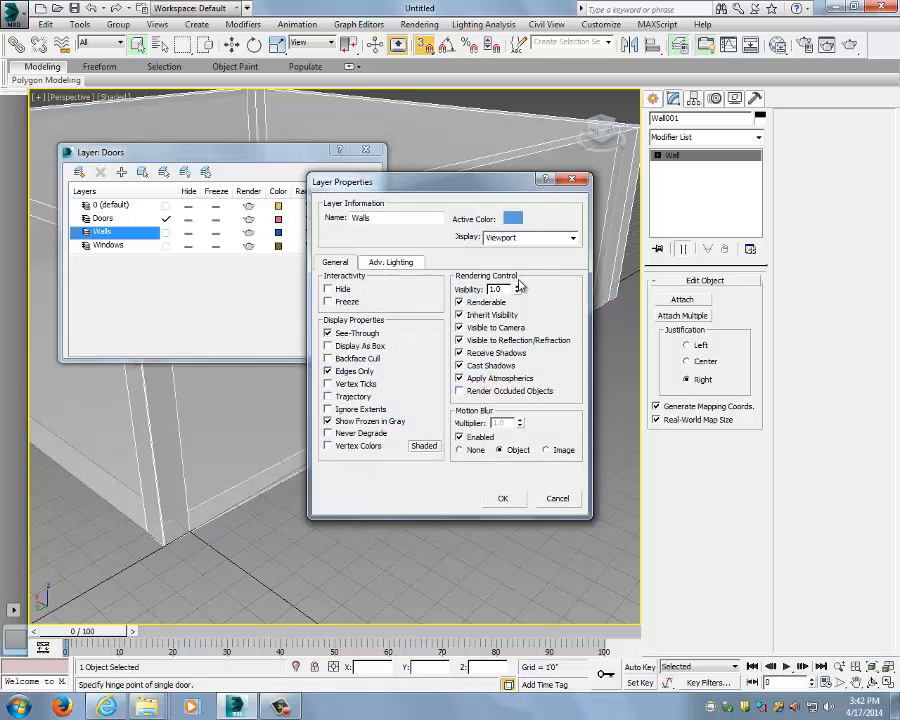
pyautogui.click(503, 498)
pyautogui.moveTo(307, 155); pyautogui.dragTo(275, 593)
pyautogui.keyDown('alt'); pyautogui.moveTo(561, 274); pyautogui.dragTo(549, 299, button='middle'); pyautogui.keyUp('alt')
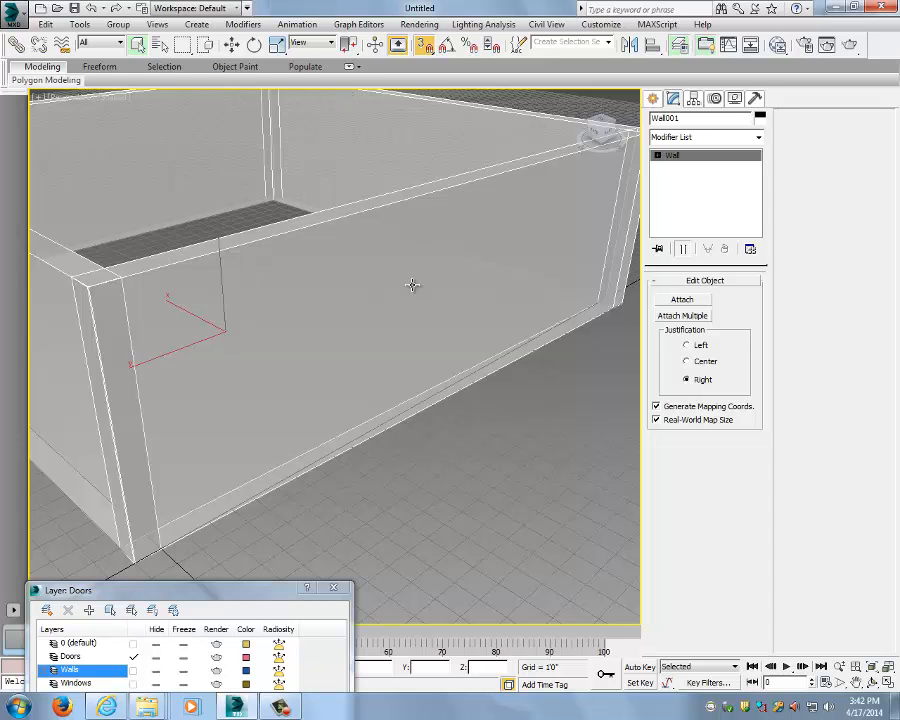
pyautogui.keyDown('alt'); pyautogui.moveTo(412, 285); pyautogui.dragTo(432, 290, button='middle'); pyautogui.keyUp('alt')
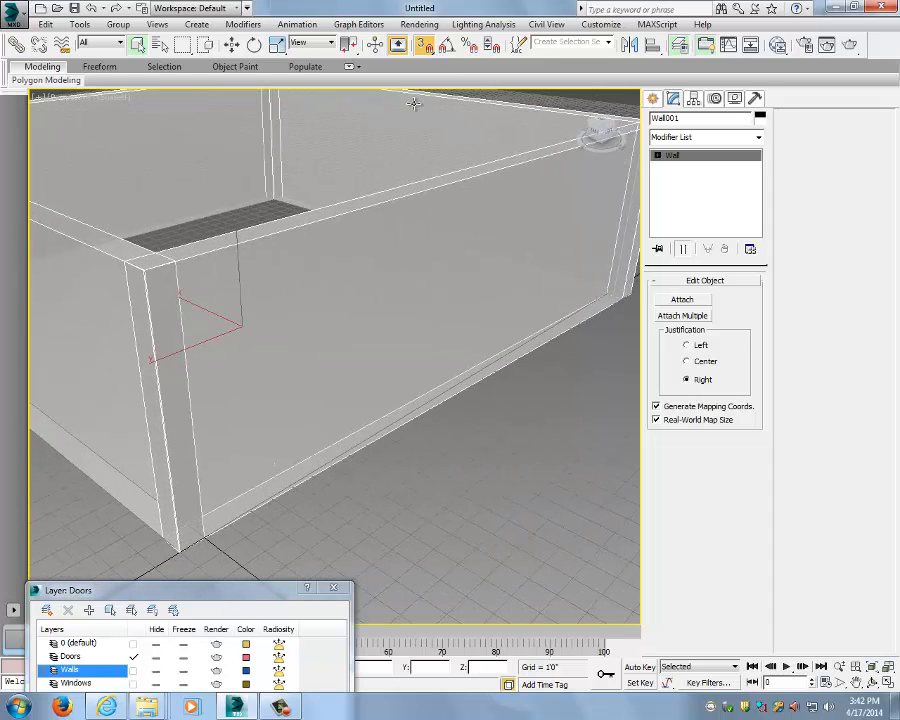
# - Clear all snap types and enable only Edge/Segment snapping
pyautogui.rightClick(424, 46)
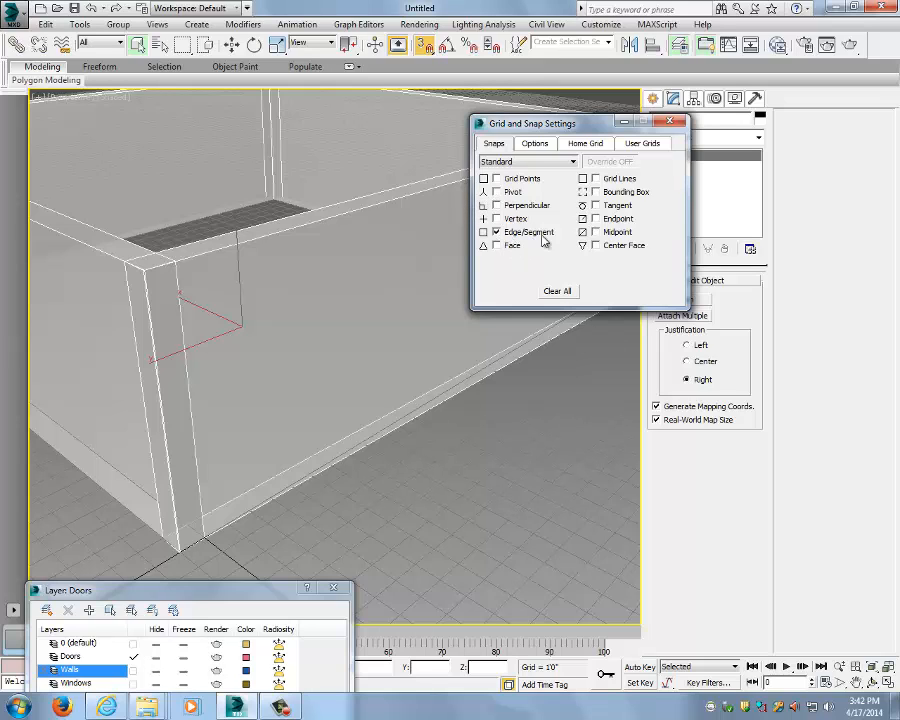
pyautogui.click(557, 291)
pyautogui.click(517, 232)
pyautogui.click(670, 121)
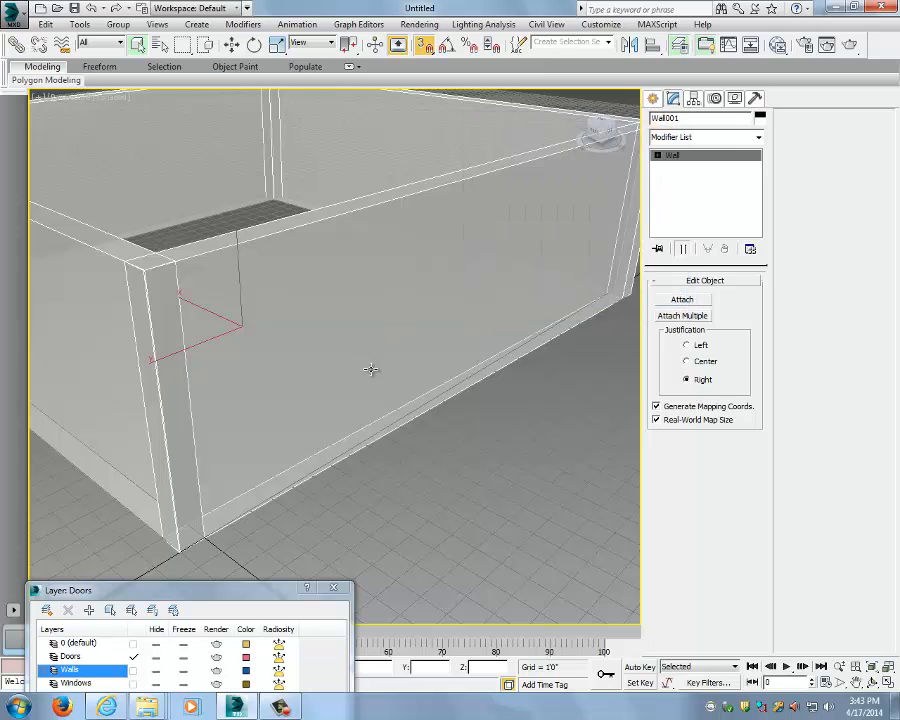
# - Start a sliding door and set its height, width and depth to 2'0"
pyautogui.click(653, 98)
pyautogui.click(700, 141)
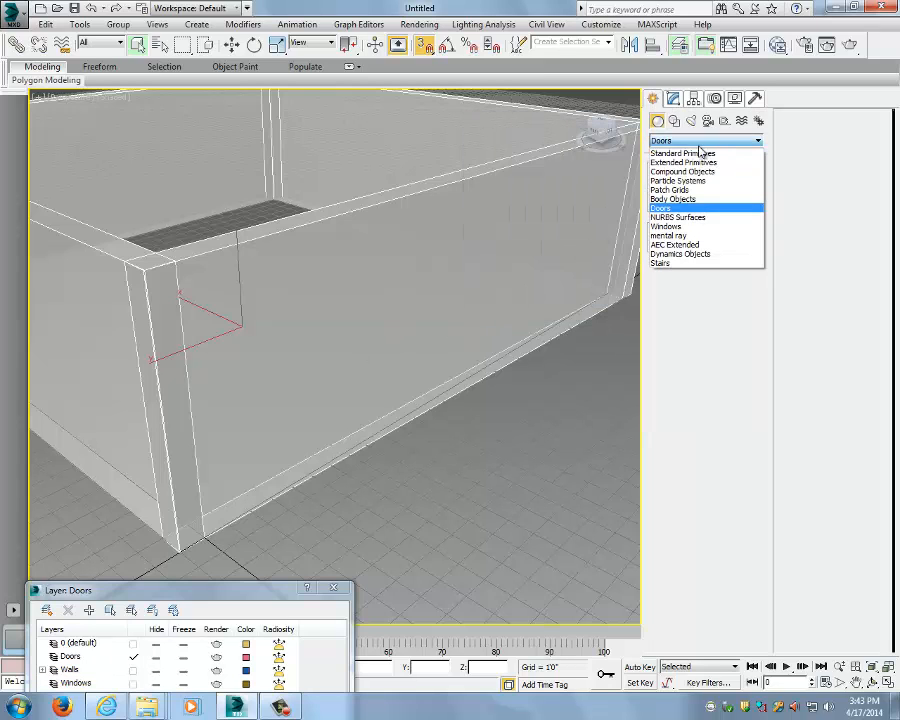
pyautogui.click(680, 207)
pyautogui.click(733, 188)
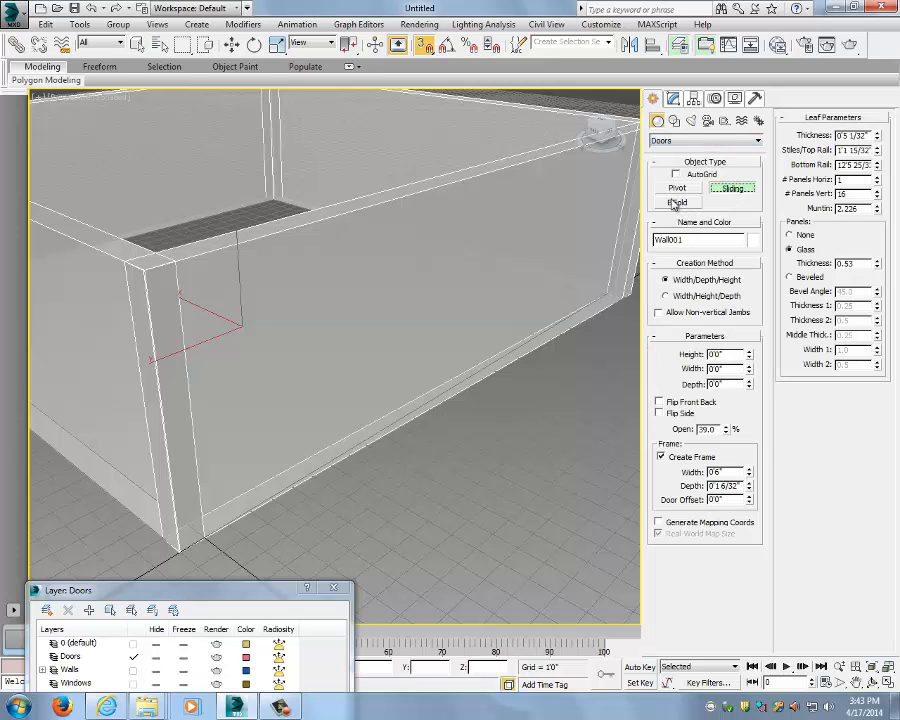
pyautogui.moveTo(566, 229); pyautogui.dragTo(520, 225, button='middle')
pyautogui.doubleClick(736, 356)
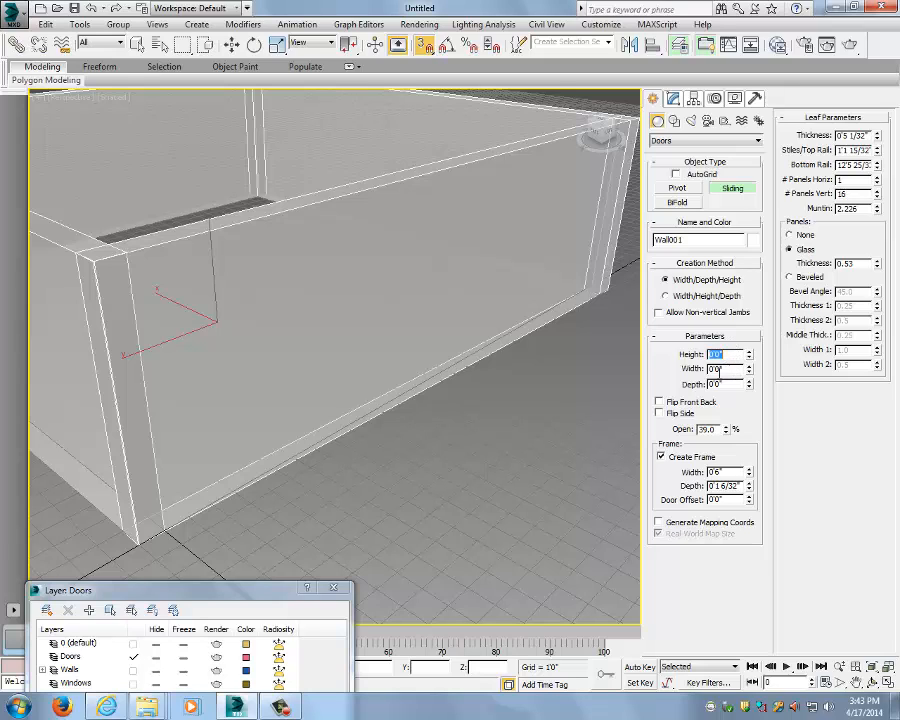
pyautogui.write('52')
pyautogui.moveTo(727, 357); pyautogui.dragTo(703, 362)
pyautogui.write('2')
pyautogui.click(733, 370)
pyautogui.write('2')
pyautogui.doubleClick(733, 370)
pyautogui.write('2')
# - Set the sliding door's frame width and frame depth to 2'0" and try a door offset of 2
pyautogui.doubleClick(733, 474)
pyautogui.write('2')
pyautogui.doubleClick(735, 487)
pyautogui.write('2')
pyautogui.moveTo(729, 486); pyautogui.dragTo(589, 487)
pyautogui.write('2')
pyautogui.doubleClick(733, 500)
pyautogui.write('2')
pyautogui.press('Return')
pyautogui.keyDown('alt'); pyautogui.moveTo(542, 373); pyautogui.dragTo(544, 376, button='middle'); pyautogui.keyUp('alt')
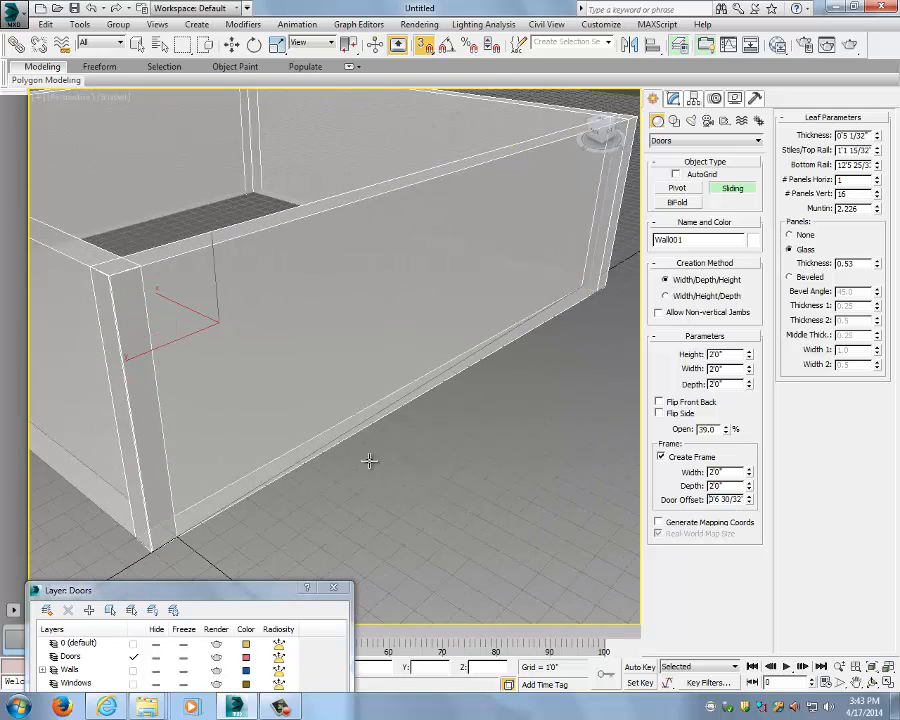
# - Create a sliding door at the wall's base, about 2'9" wide, 1'0" deep and 5'4" high, and delete it
pyautogui.moveTo(324, 452); pyautogui.dragTo(332, 427)
pyautogui.click(321, 426)
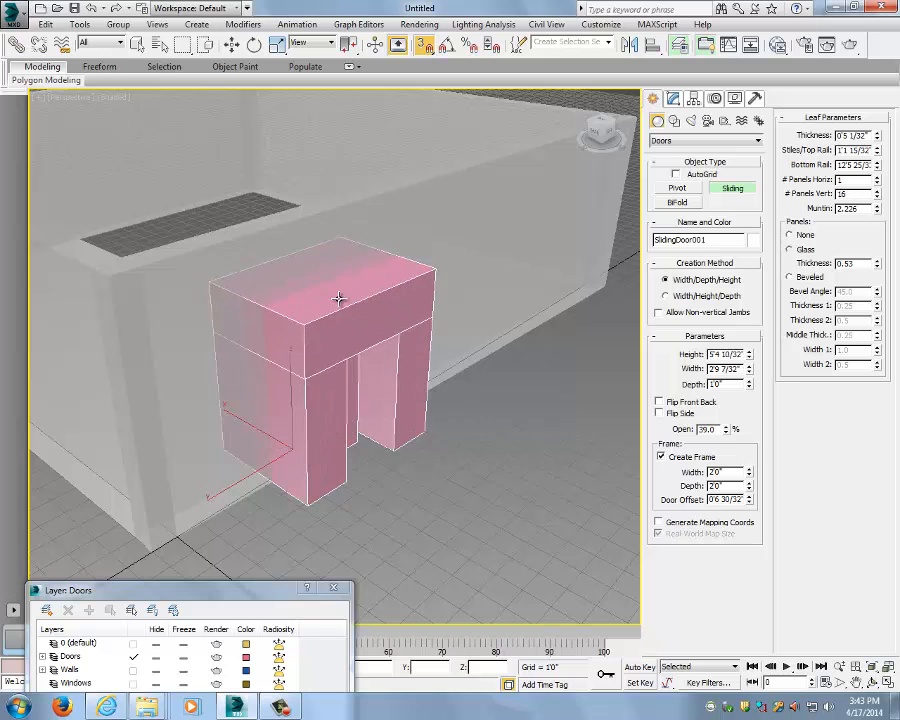
pyautogui.click(344, 285)
pyautogui.rightClick(488, 372)
pyautogui.keyDown('alt'); pyautogui.moveTo(439, 395); pyautogui.dragTo(476, 342, button='middle'); pyautogui.keyUp('alt')
pyautogui.press('Delete')
# - Select the wall and start another sliding door with frame width and frame depth set to 6'0"
pyautogui.click(447, 302)
pyautogui.click(734, 188)
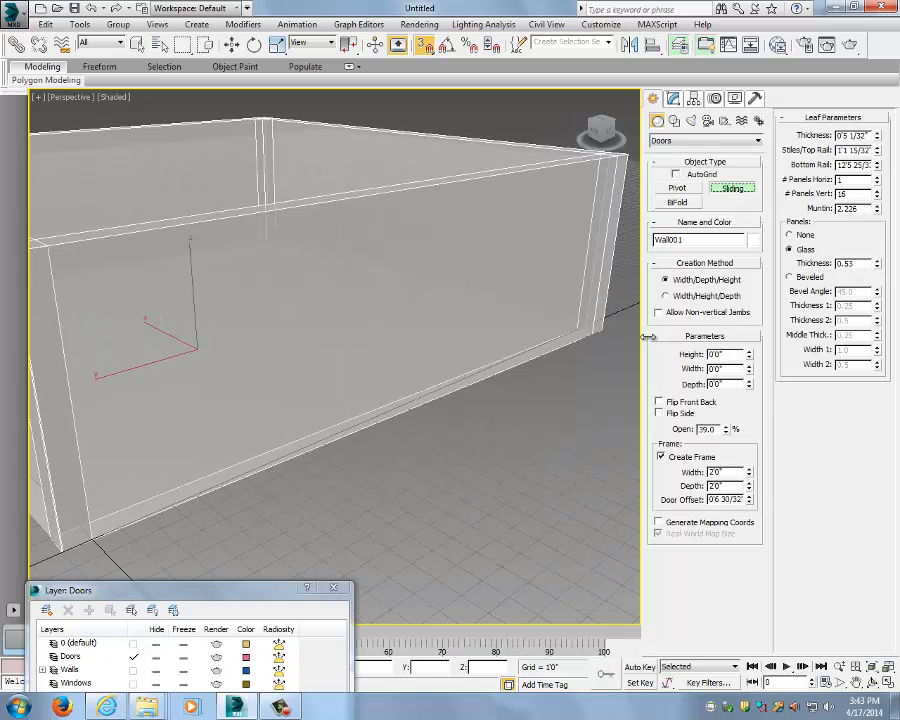
pyautogui.doubleClick(730, 472)
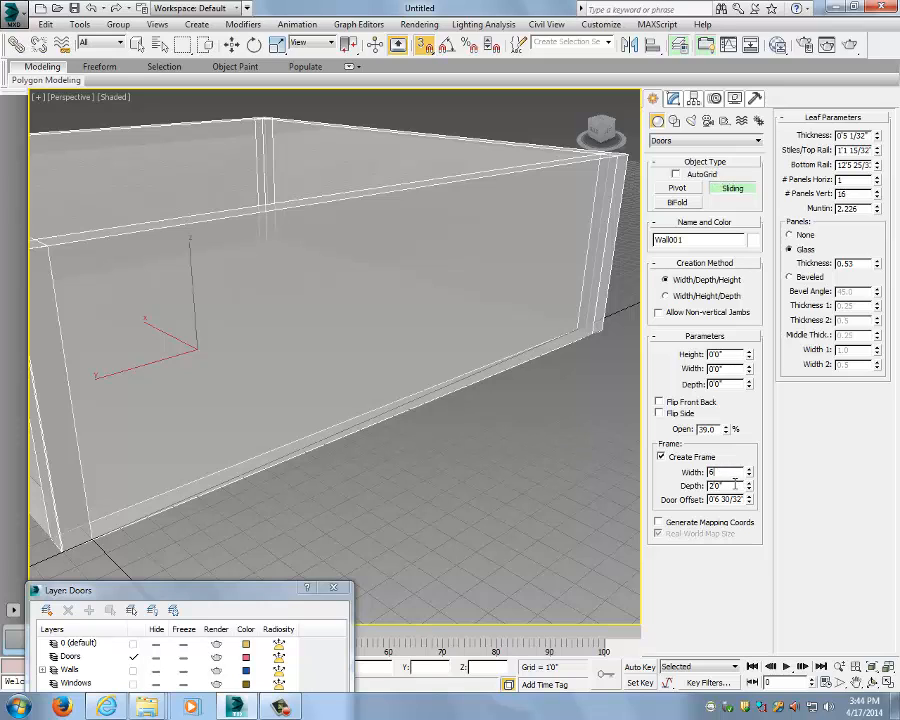
pyautogui.write('6')
pyautogui.press('Tab')
pyautogui.click(735, 486)
# - Create a sliding door along the base of the wall, about 4'9" wide, 1'0" deep and 7'8" high
pyautogui.keyDown('alt'); pyautogui.moveTo(438, 333); pyautogui.dragTo(465, 336, button='middle'); pyautogui.keyUp('alt')
pyautogui.moveTo(342, 447); pyautogui.dragTo(408, 412)
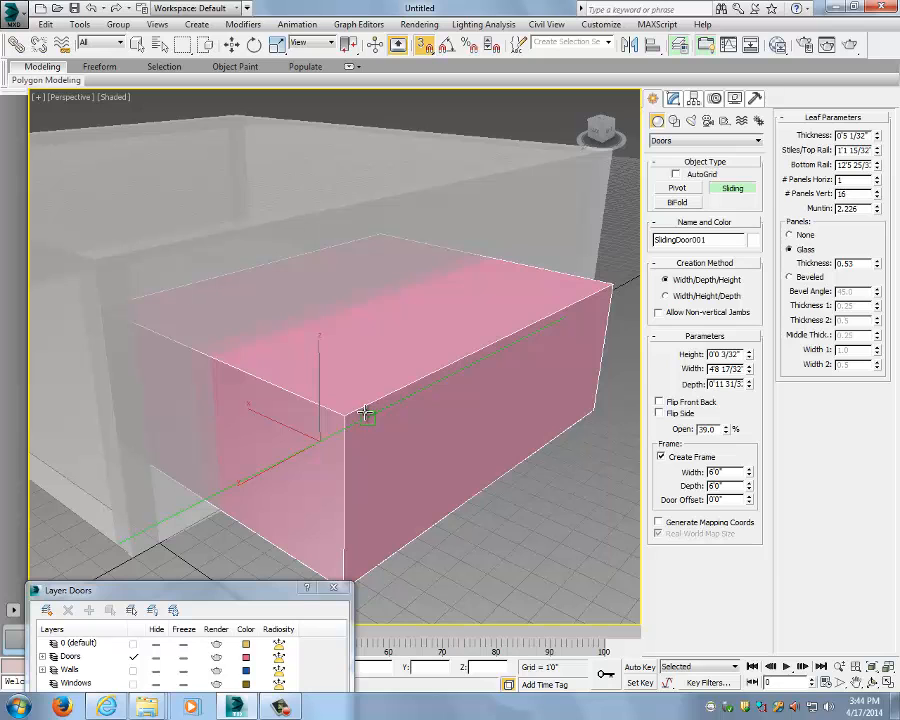
pyautogui.click(366, 413)
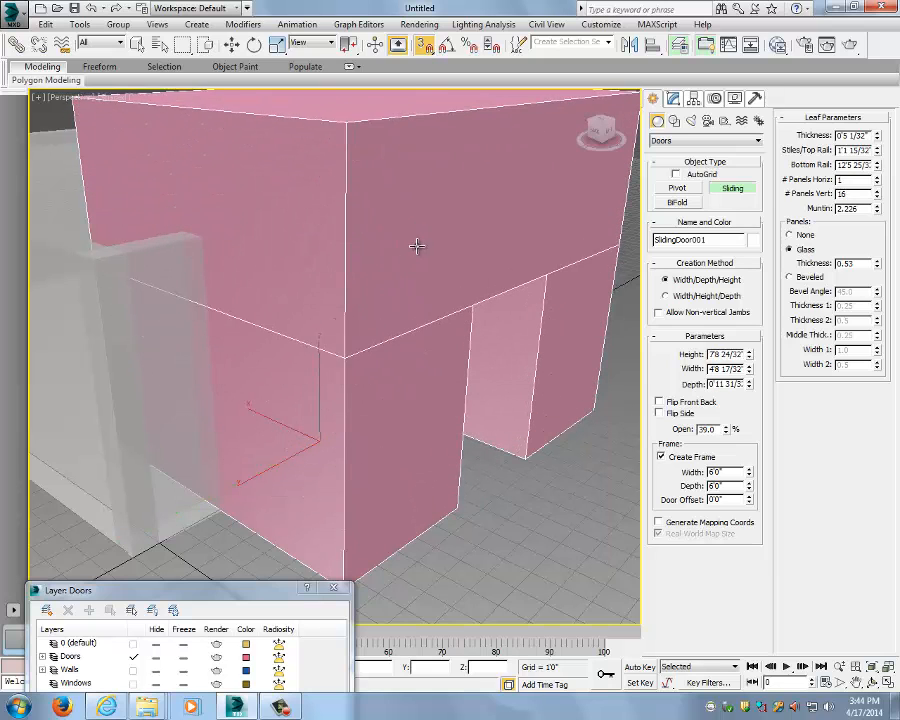
pyautogui.click(417, 249)
# - Inspect the sliding door's oversized frame from several angles and delete the door
pyautogui.keyDown('alt'); pyautogui.moveTo(454, 311); pyautogui.dragTo(394, 279, button='middle'); pyautogui.keyUp('alt')
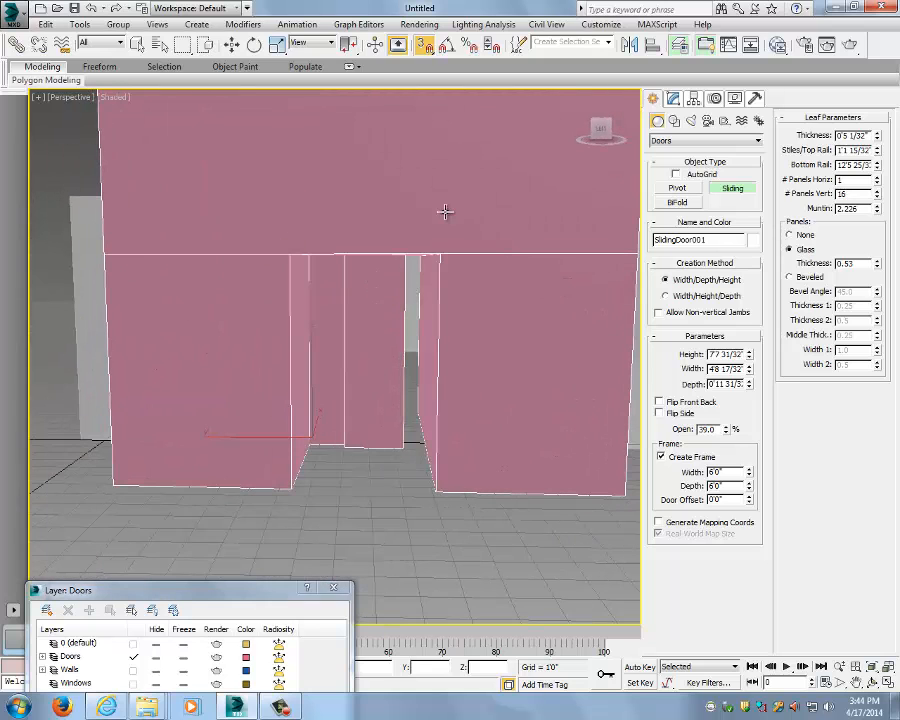
pyautogui.keyDown('alt'); pyautogui.moveTo(422, 490); pyautogui.dragTo(468, 494, button='middle'); pyautogui.keyUp('alt')
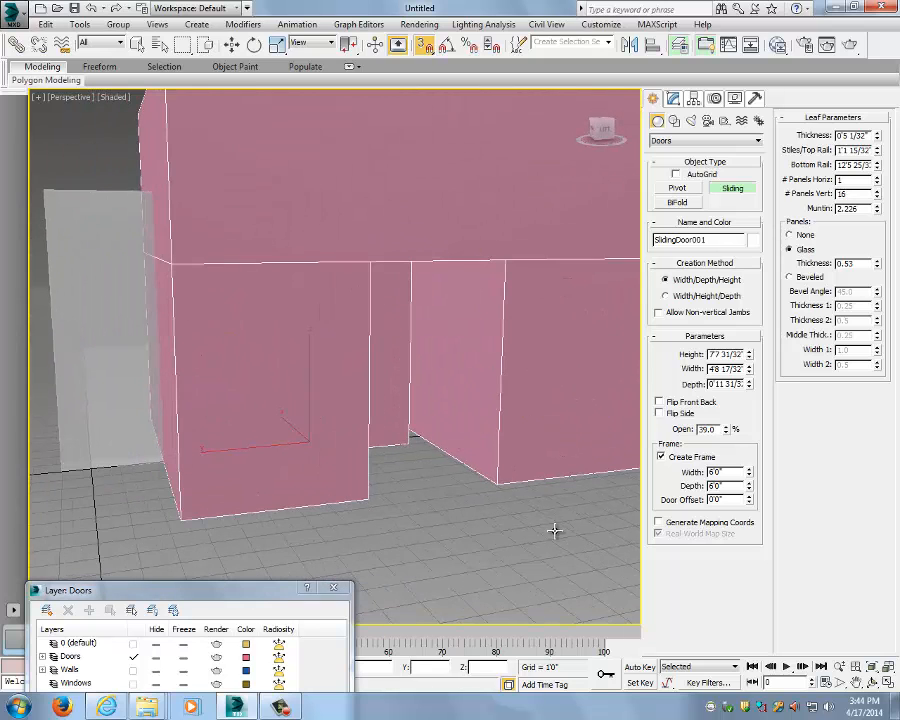
pyautogui.keyDown('alt'); pyautogui.moveTo(580, 473); pyautogui.dragTo(546, 516, button='middle'); pyautogui.keyUp('alt')
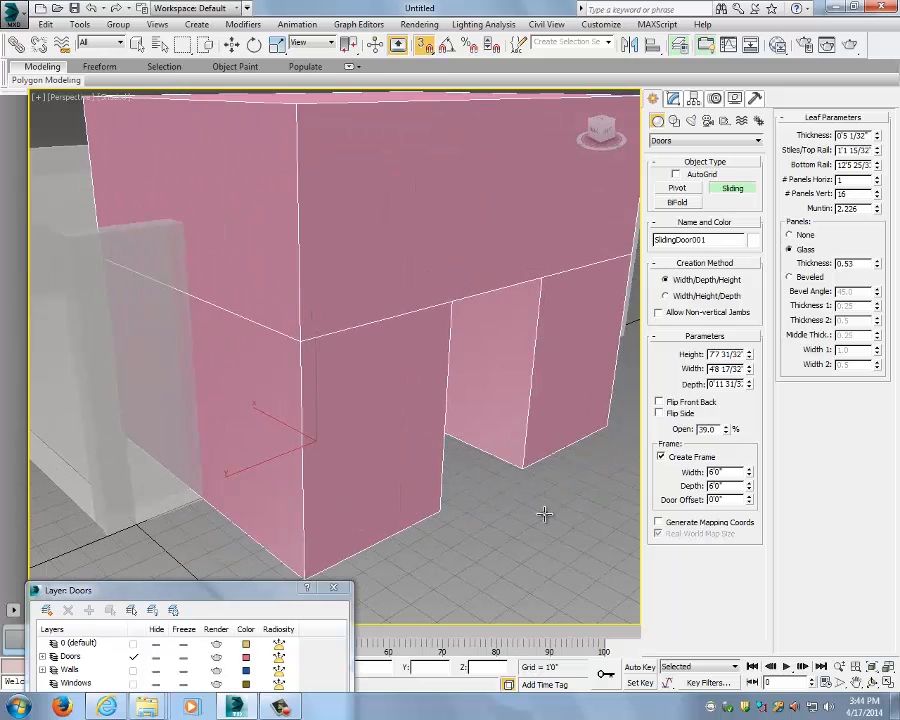
pyautogui.doubleClick(730, 472)
pyautogui.doubleClick(728, 486)
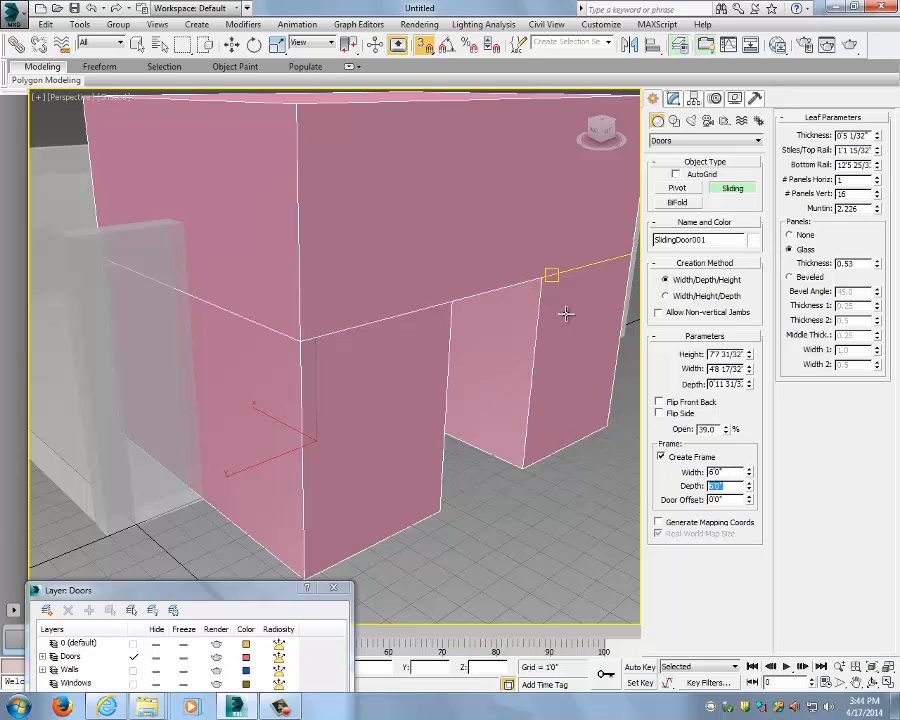
pyautogui.rightClick(588, 400)
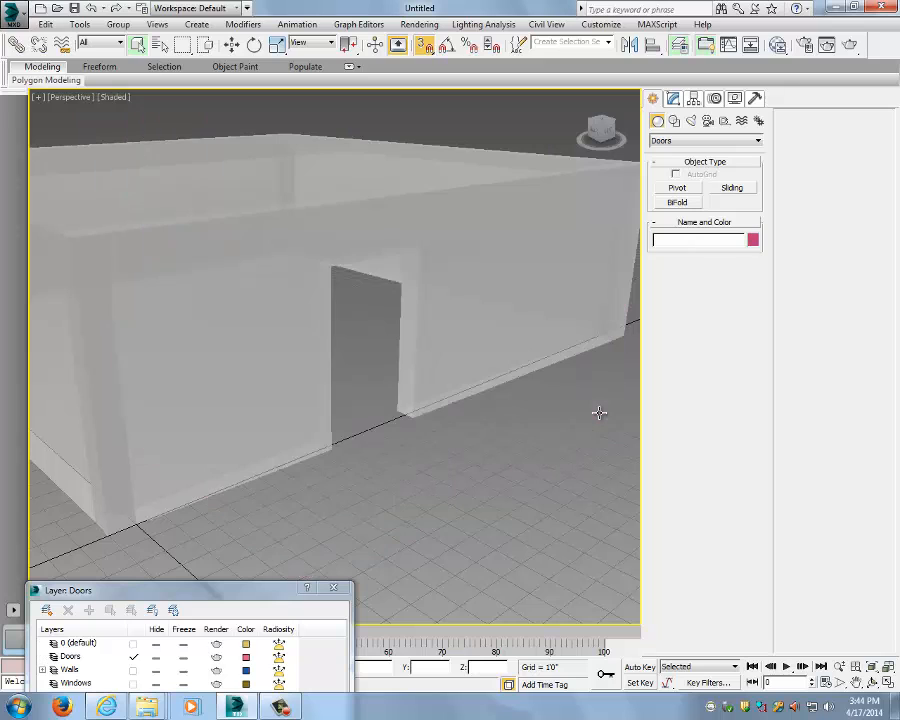
# - Select the wall and start a new sliding door with frame width and frame depth set to 0.1 feet (0'1 6/32")
pyautogui.click(487, 319)
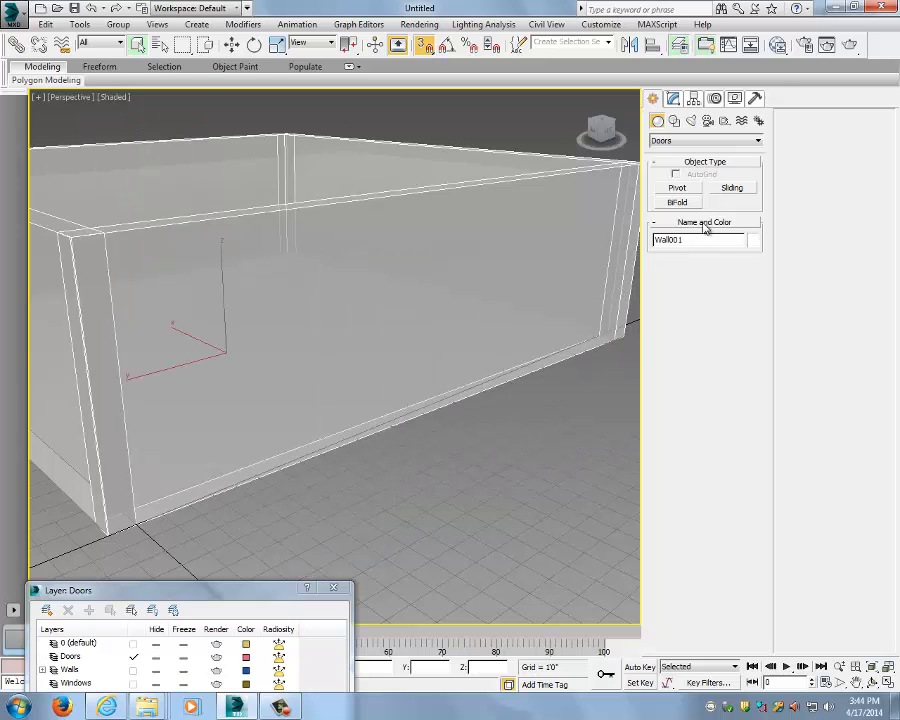
pyautogui.click(730, 188)
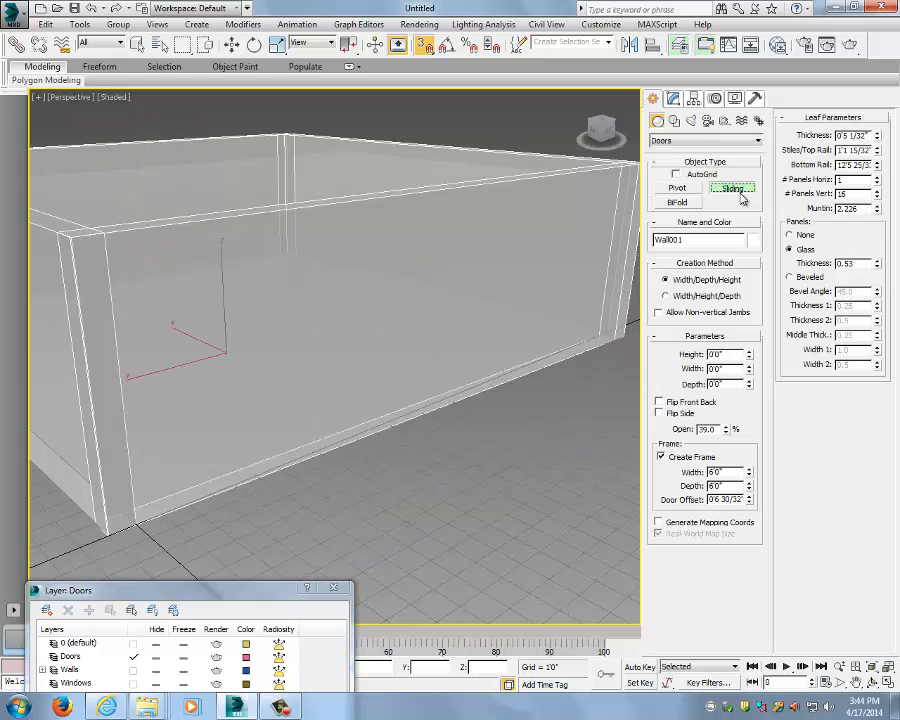
pyautogui.click(733, 354)
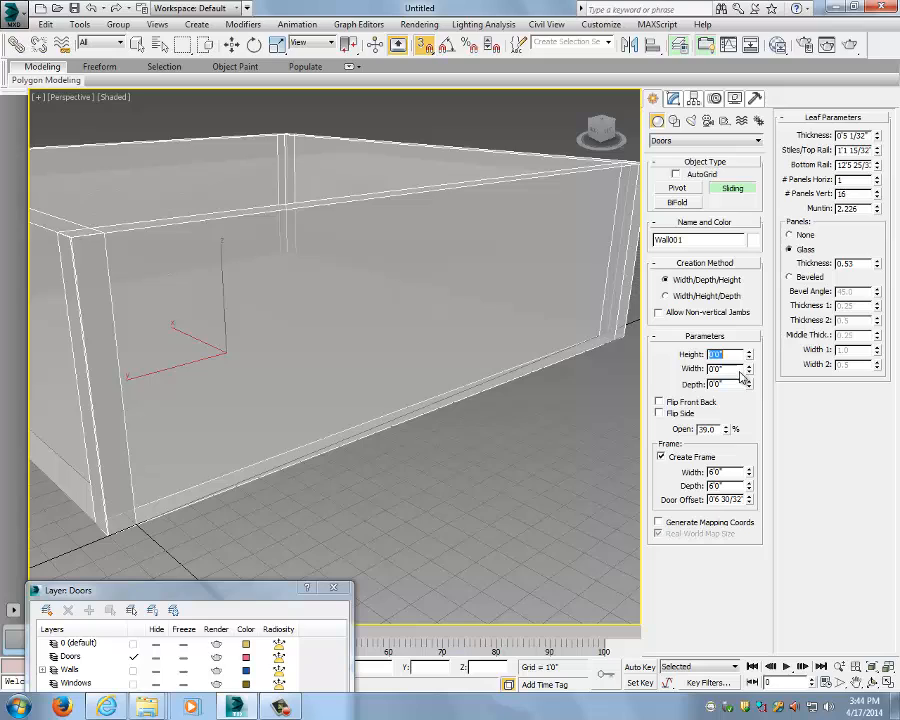
pyautogui.click(725, 473)
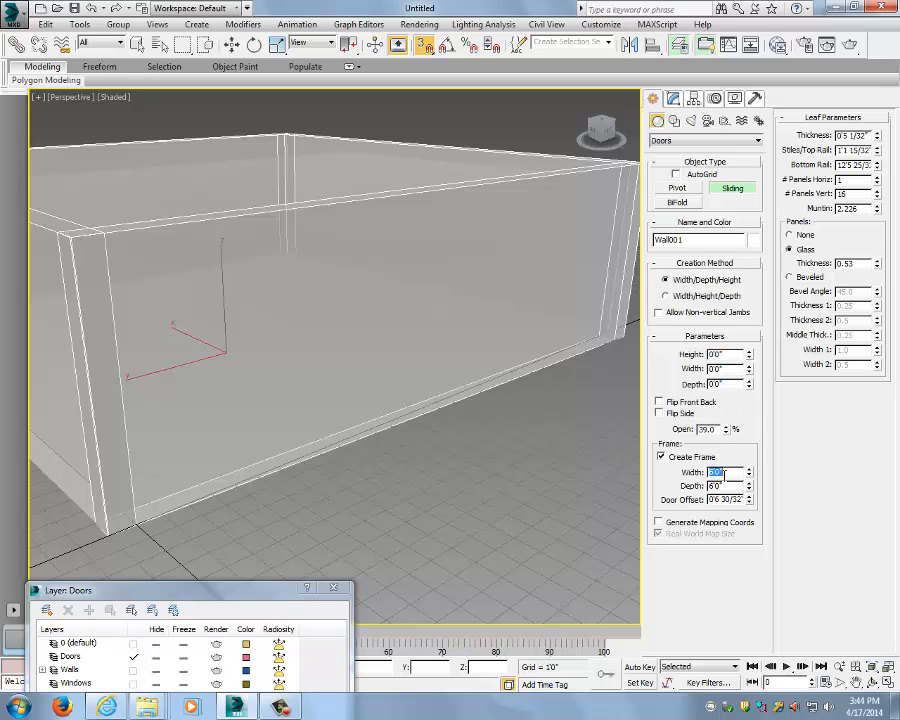
pyautogui.write('.1')
pyautogui.write('.1')
pyautogui.press('Tab')
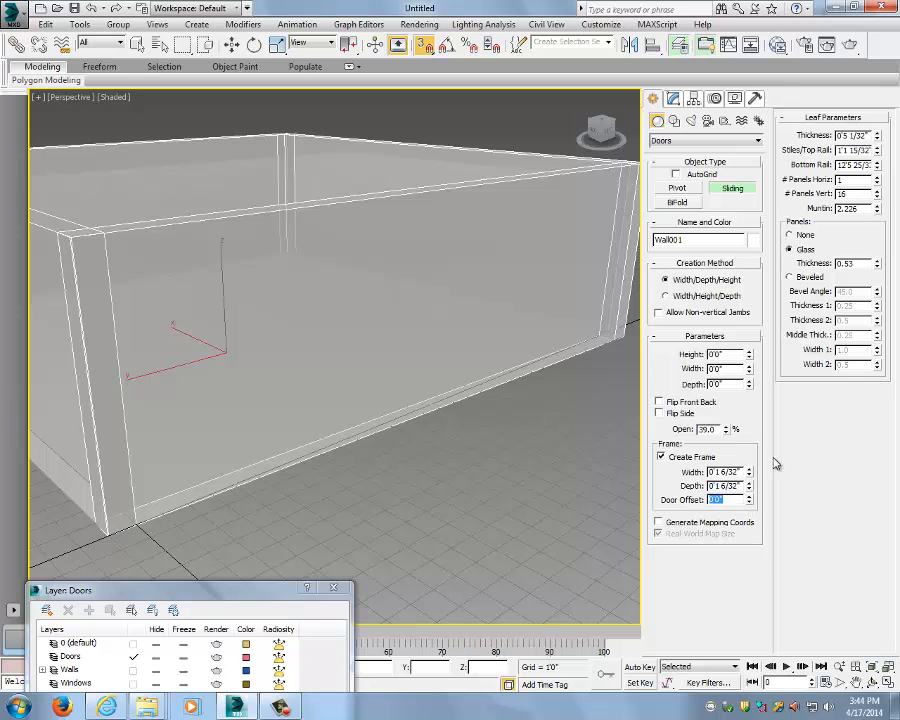
pyautogui.press('Tab')
# - Set the sliding door's stiles/top rail and bottom rail to 0'1 6/32"
pyautogui.doubleClick(862, 149)
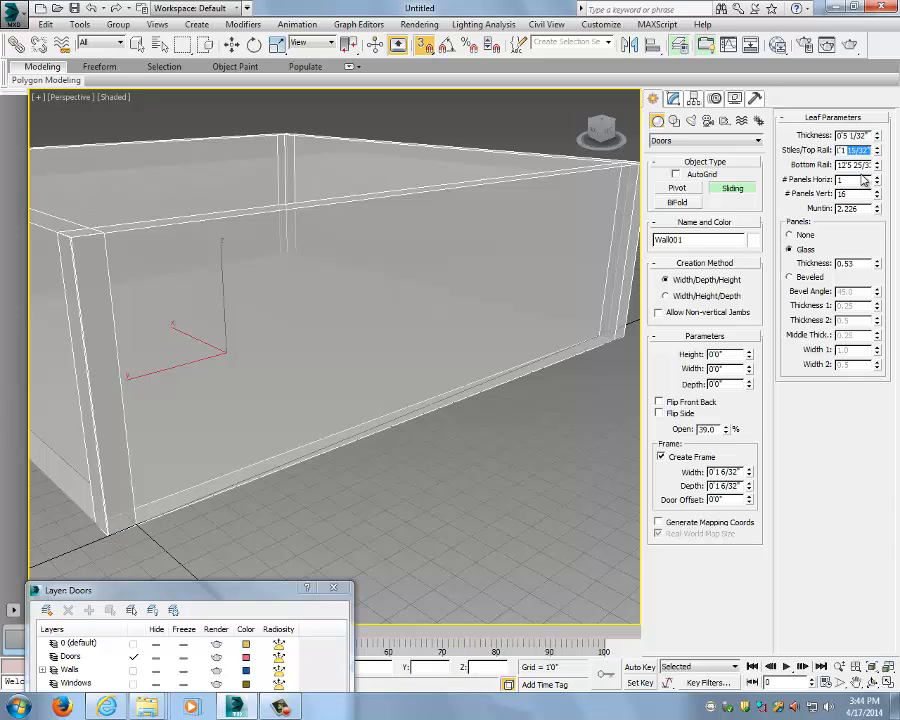
pyautogui.click(863, 150)
pyautogui.moveTo(866, 149); pyautogui.dragTo(782, 152)
pyautogui.write('1')
pyautogui.press('Return')
pyautogui.click(855, 165)
pyautogui.doubleClick(855, 165)
pyautogui.press('Return')
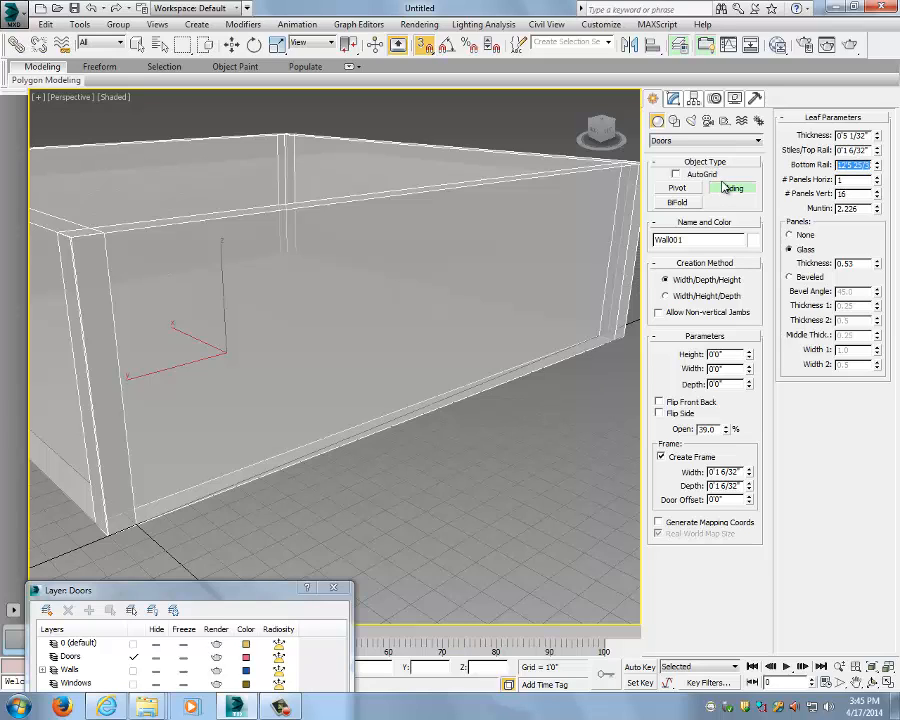
pyautogui.write('2')
pyautogui.press('Return')
pyautogui.doubleClick(842, 166)
# - Create the sliding door along the base of the wall, about 5'5" wide, 1'0" deep and 7'6" high
pyautogui.moveTo(246, 479); pyautogui.dragTo(356, 448)
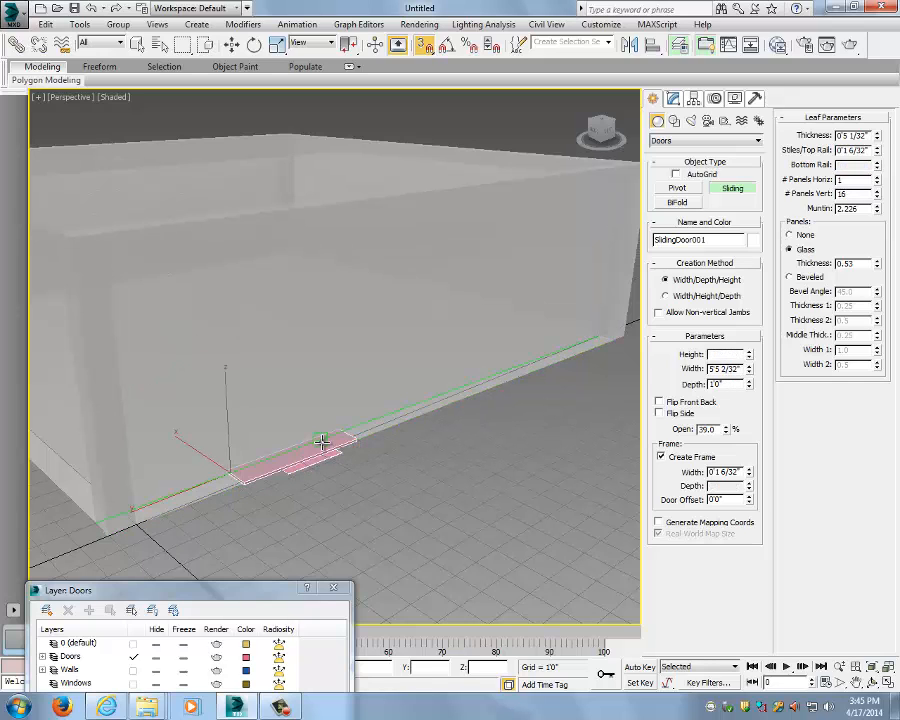
pyautogui.click(316, 438)
pyautogui.click(315, 268)
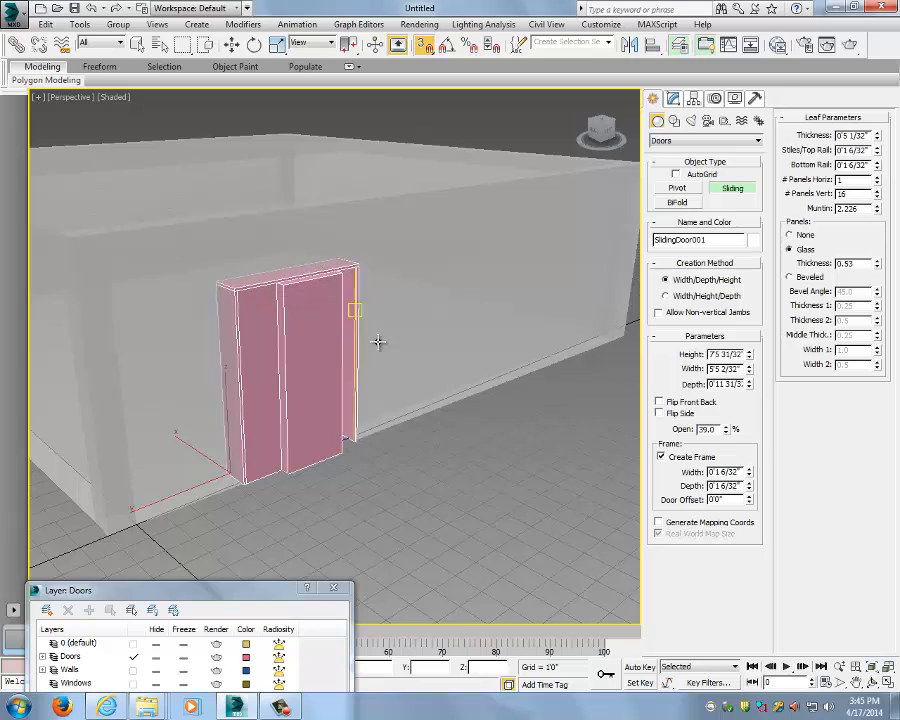
pyautogui.rightClick(460, 379)
pyautogui.keyDown('alt'); pyautogui.moveTo(395, 390); pyautogui.dragTo(314, 287, button='middle'); pyautogui.keyUp('alt')
pyautogui.keyDown('alt'); pyautogui.moveTo(314, 343); pyautogui.dragTo(335, 330, button='middle'); pyautogui.keyUp('alt')
# - Set the sliding door's height to 7'6", width to 6'0" and depth to 0'1"
pyautogui.click(673, 98)
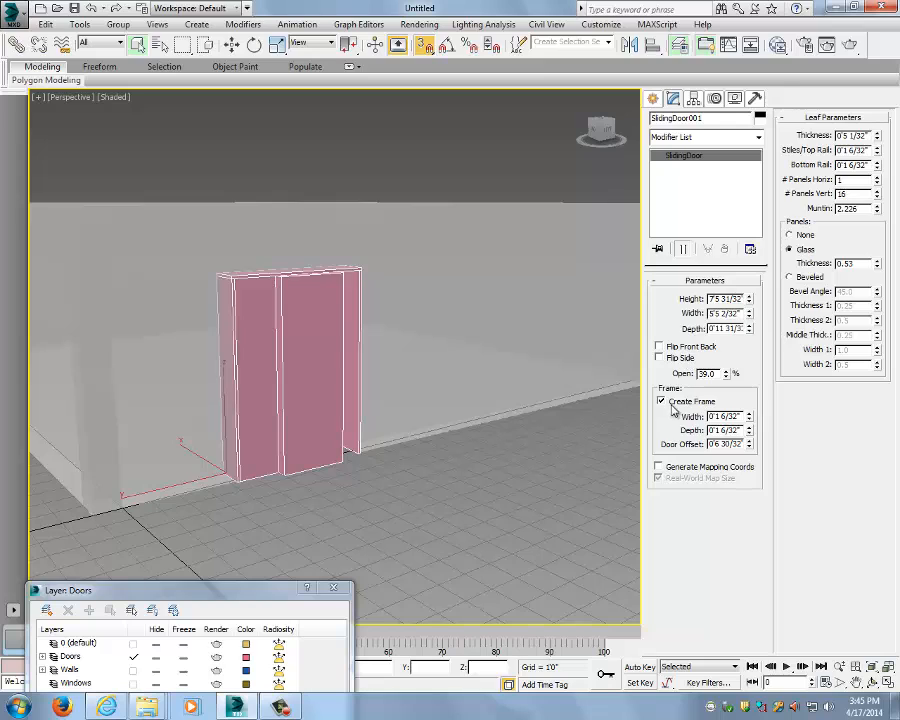
pyautogui.doubleClick(731, 299)
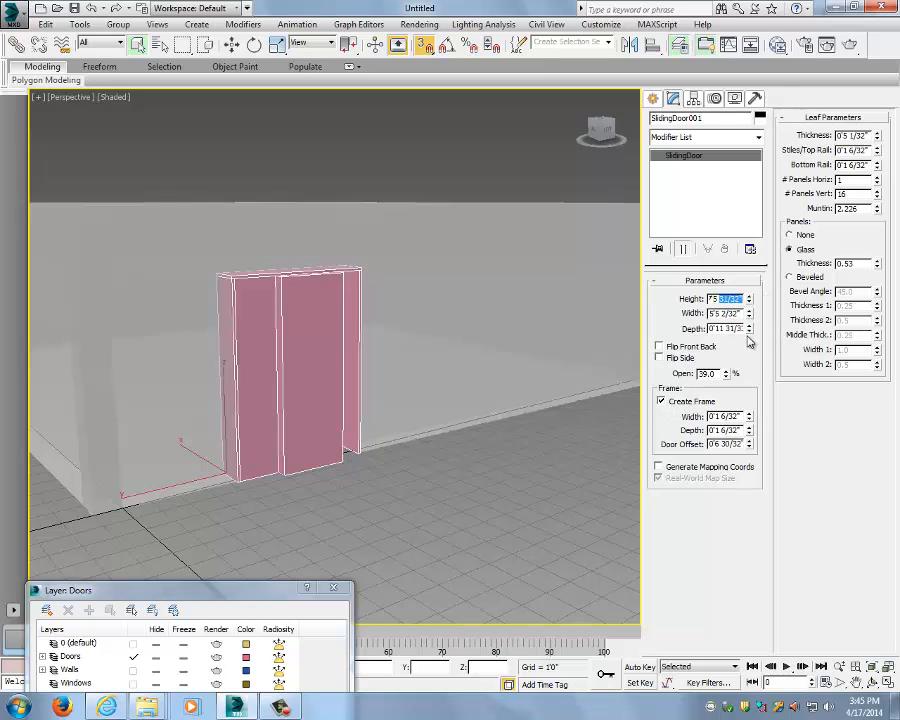
pyautogui.press('BackSpace')
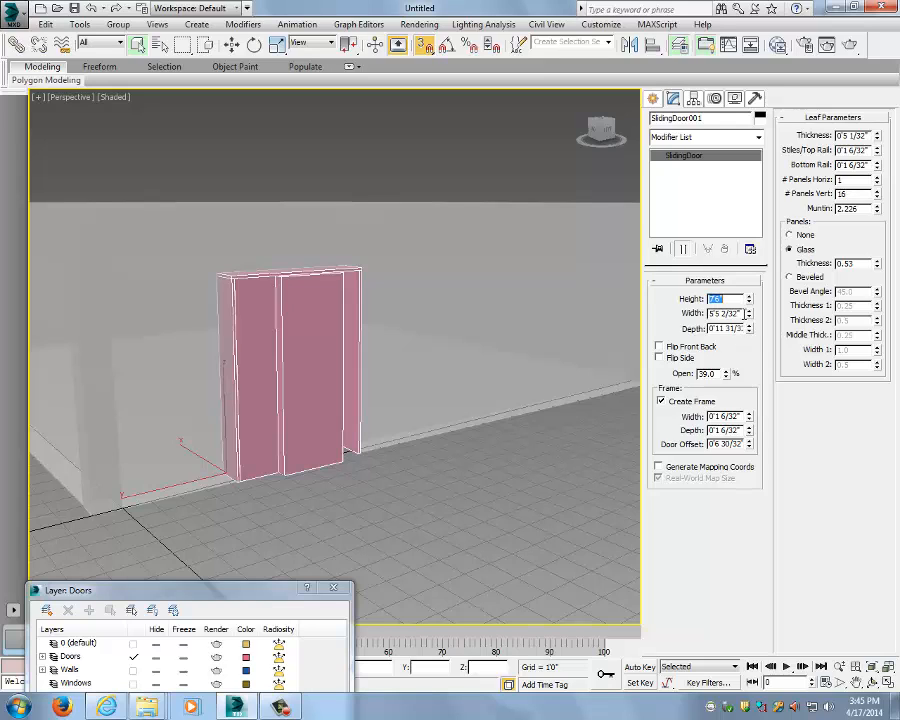
pyautogui.press('Tab')
pyautogui.write('6')
pyautogui.press('Return')
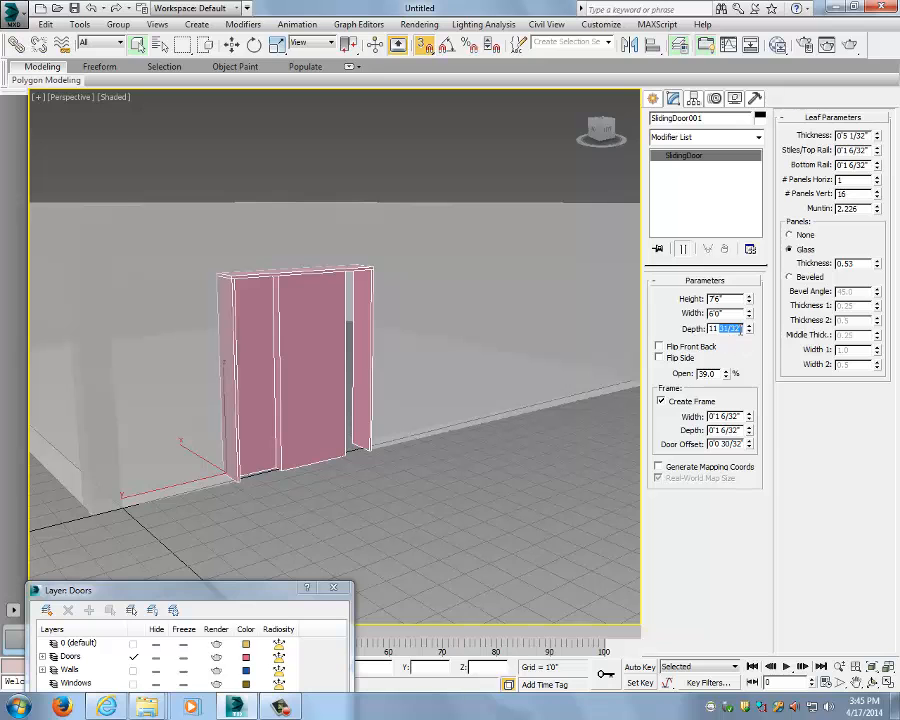
pyautogui.write('1')
pyautogui.press('Return')
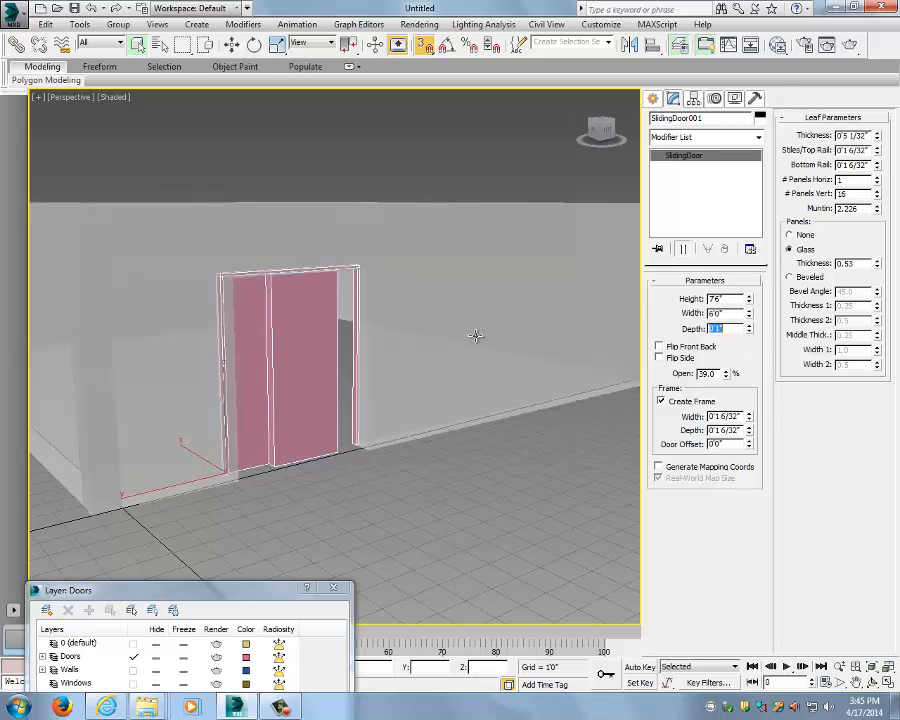
# - Set the sliding door's leaf thickness to 0'2 16/32", stiles/top rail to 0'2 31/32" and bottom rail to 0'2 27/32"
pyautogui.keyDown('alt'); pyautogui.moveTo(341, 355); pyautogui.dragTo(377, 381, button='middle'); pyautogui.keyUp('alt')
pyautogui.keyDown('alt'); pyautogui.moveTo(238, 362); pyautogui.dragTo(277, 322, button='middle'); pyautogui.keyUp('alt')
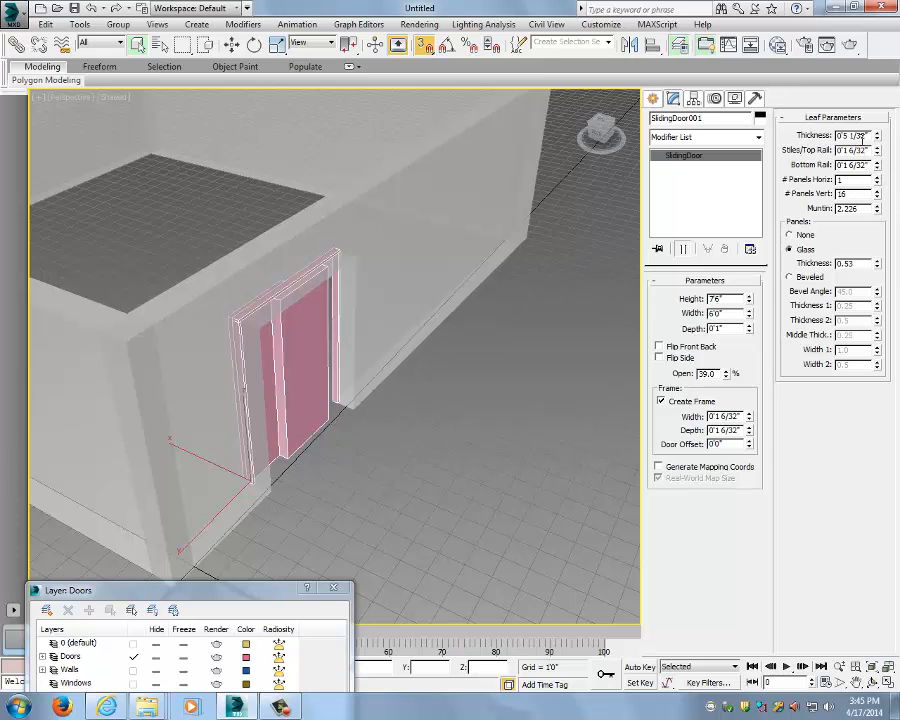
pyautogui.moveTo(877, 138); pyautogui.dragTo(890, 152)
pyautogui.scroll(5, 578, 360)
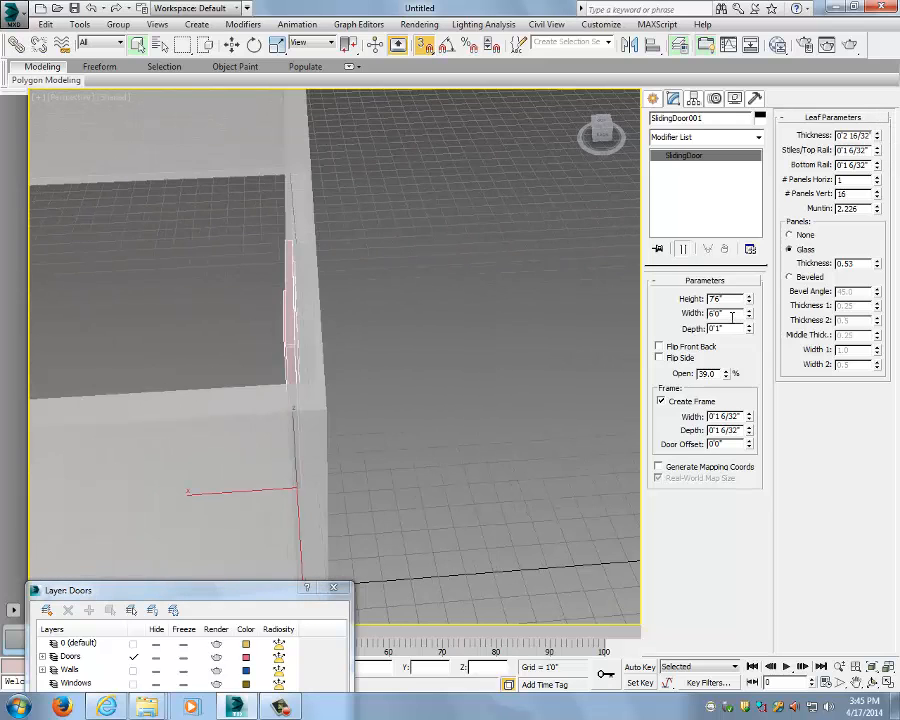
pyautogui.moveTo(878, 151); pyautogui.dragTo(890, 138)
pyautogui.scroll(-5, 510, 262)
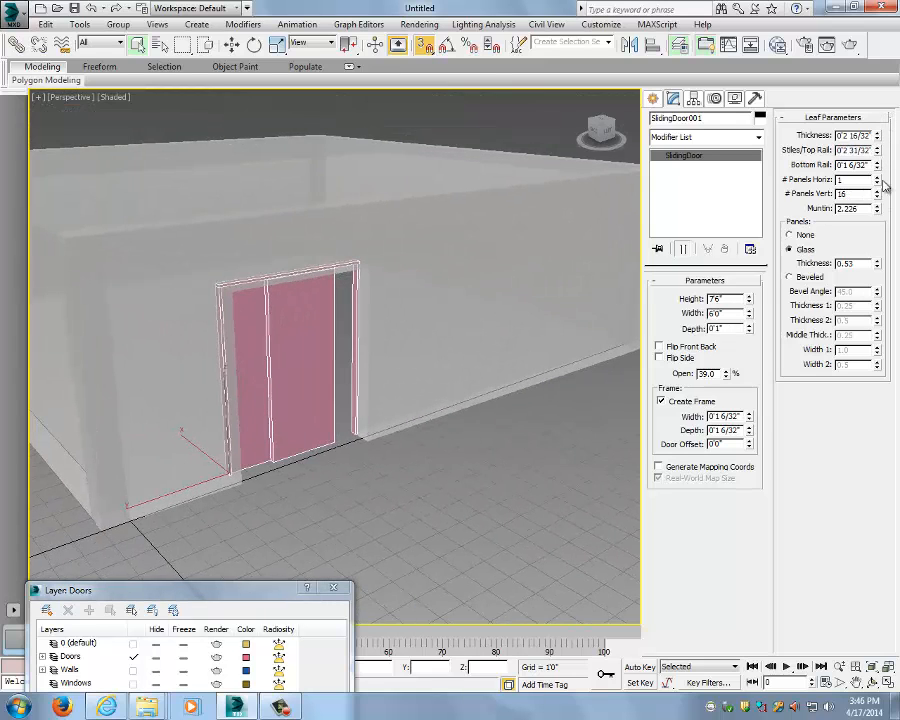
pyautogui.moveTo(883, 172); pyautogui.dragTo(884, 185)
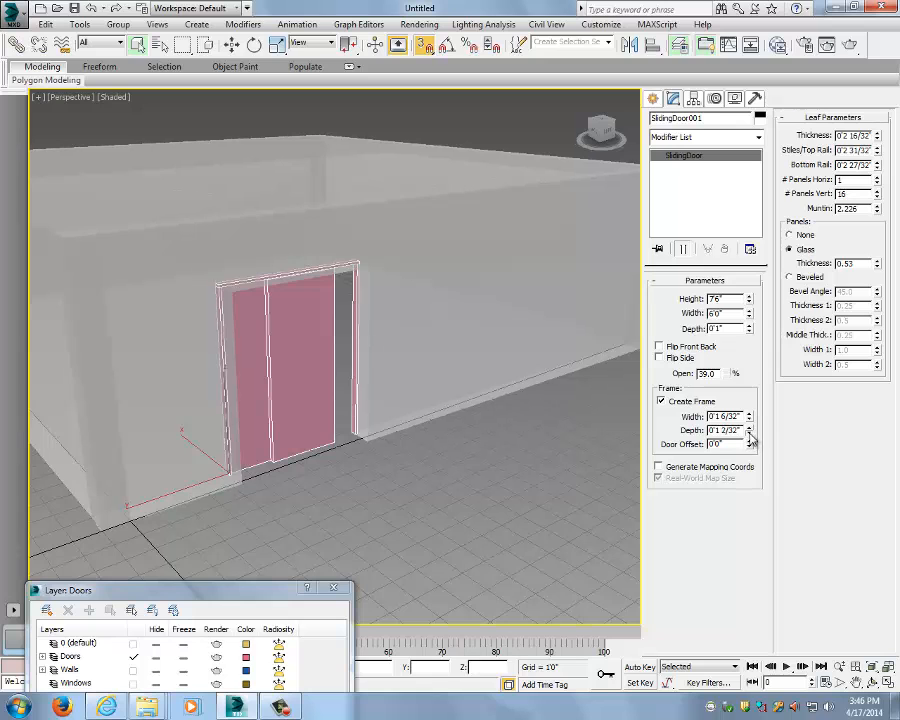
# - Increase the sliding door's frame depth to 0'7 6/32"
pyautogui.moveTo(749, 431); pyautogui.dragTo(758, 398)
pyautogui.keyDown('alt'); pyautogui.moveTo(524, 334); pyautogui.dragTo(315, 376, button='middle'); pyautogui.keyUp('alt')
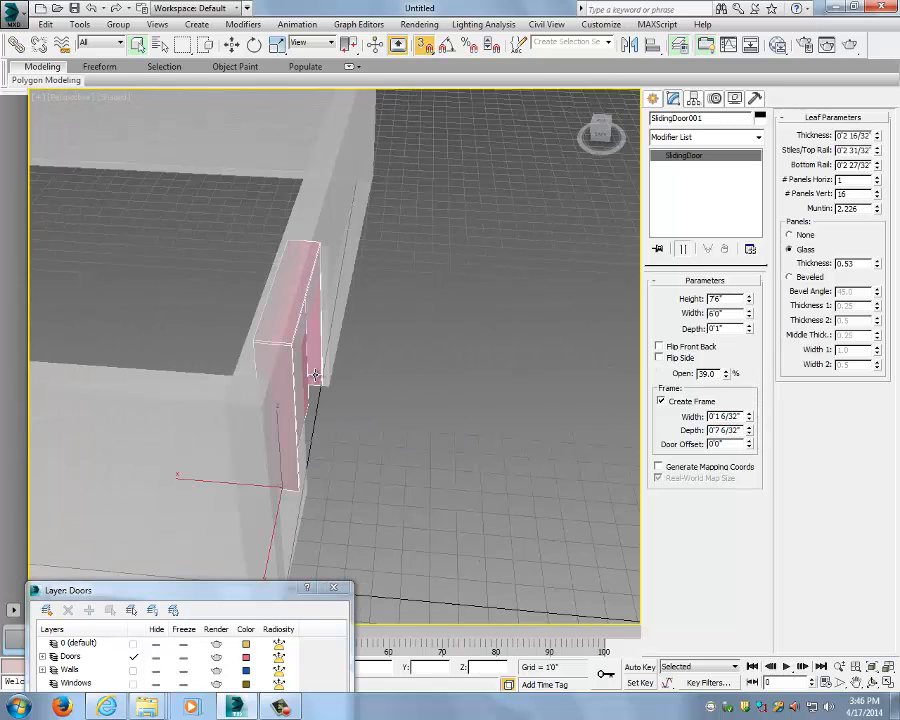
pyautogui.keyDown('alt'); pyautogui.moveTo(363, 415); pyautogui.dragTo(446, 386, button='middle'); pyautogui.keyUp('alt')
# - Move the sliding door along the X axis so its frame lines up with the wall's thickness
pyautogui.press('w')
pyautogui.keyDown('alt'); pyautogui.moveTo(317, 428); pyautogui.dragTo(235, 435, button='middle'); pyautogui.keyUp('alt')
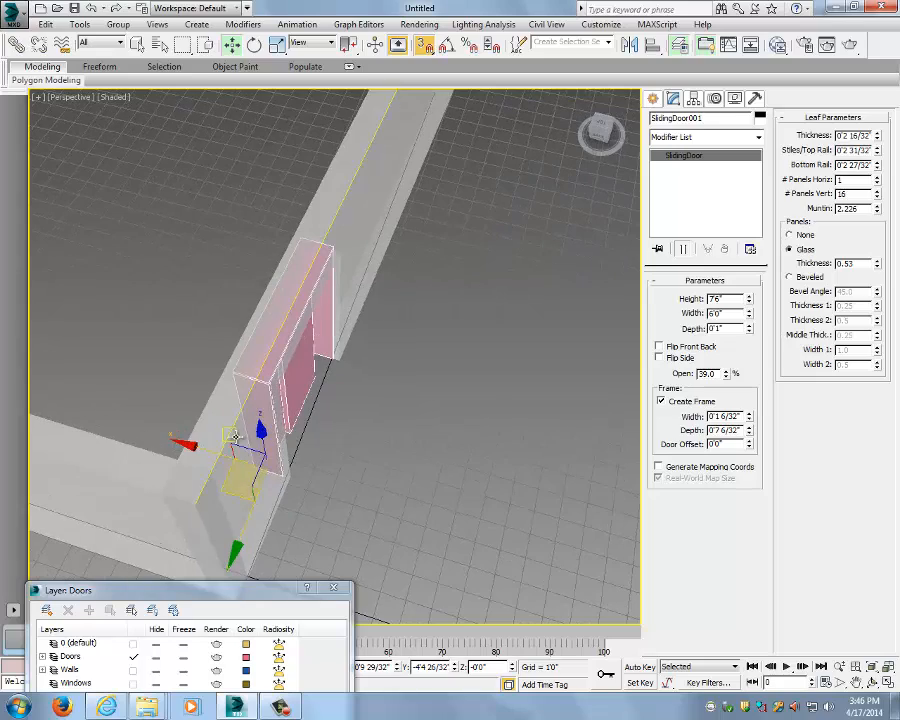
pyautogui.moveTo(192, 449); pyautogui.dragTo(225, 444)
pyautogui.keyDown('alt'); pyautogui.moveTo(228, 444); pyautogui.dragTo(335, 438, button='middle'); pyautogui.keyUp('alt')
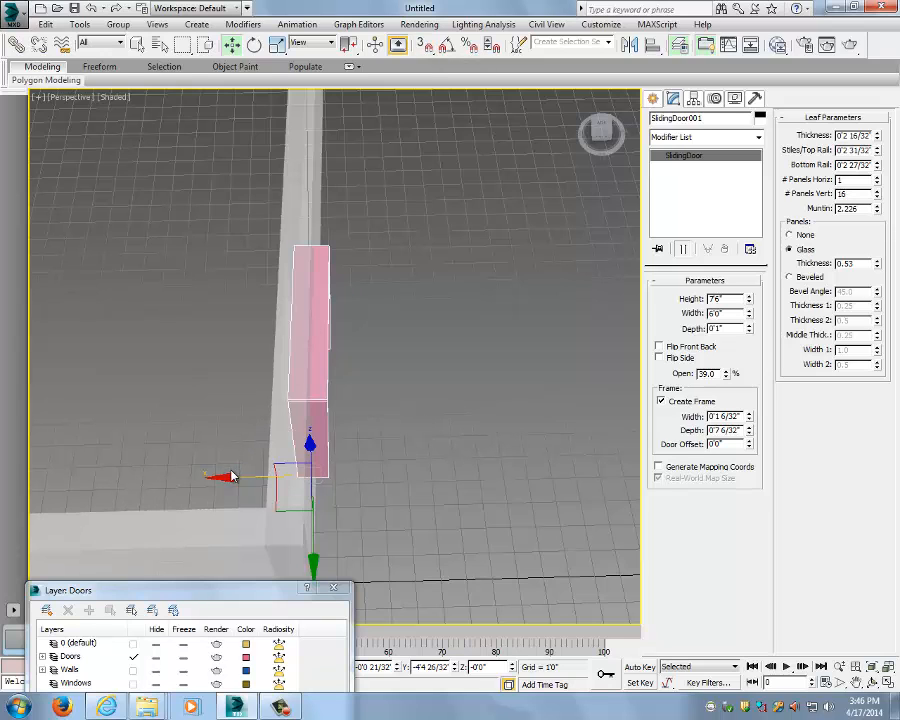
pyautogui.moveTo(229, 476); pyautogui.dragTo(214, 477)
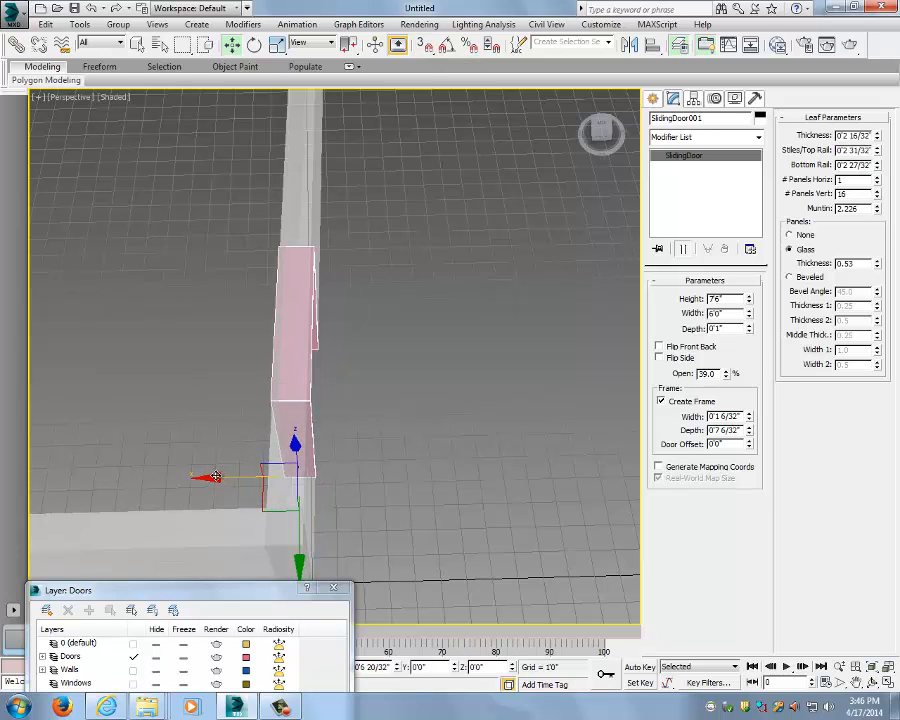
pyautogui.keyDown('alt'); pyautogui.moveTo(215, 477); pyautogui.dragTo(462, 287, button='middle'); pyautogui.keyUp('alt')
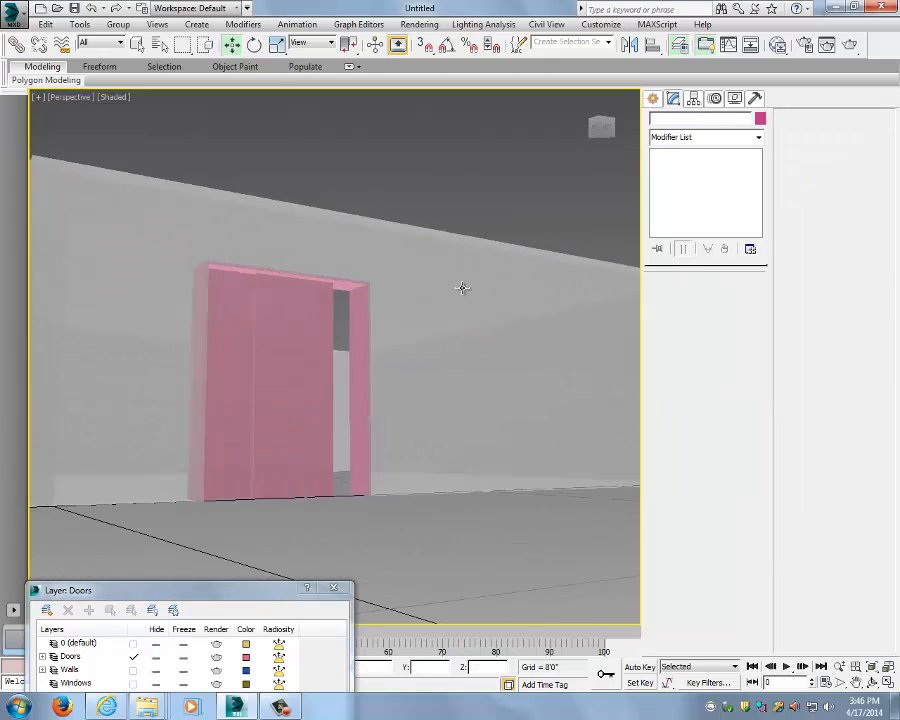
# - Widen the sliding door's frame to 0'4 21/32" and deselect the door
pyautogui.keyDown('alt'); pyautogui.moveTo(295, 337); pyautogui.dragTo(286, 342, button='middle'); pyautogui.keyUp('alt')
pyautogui.click(286, 342)
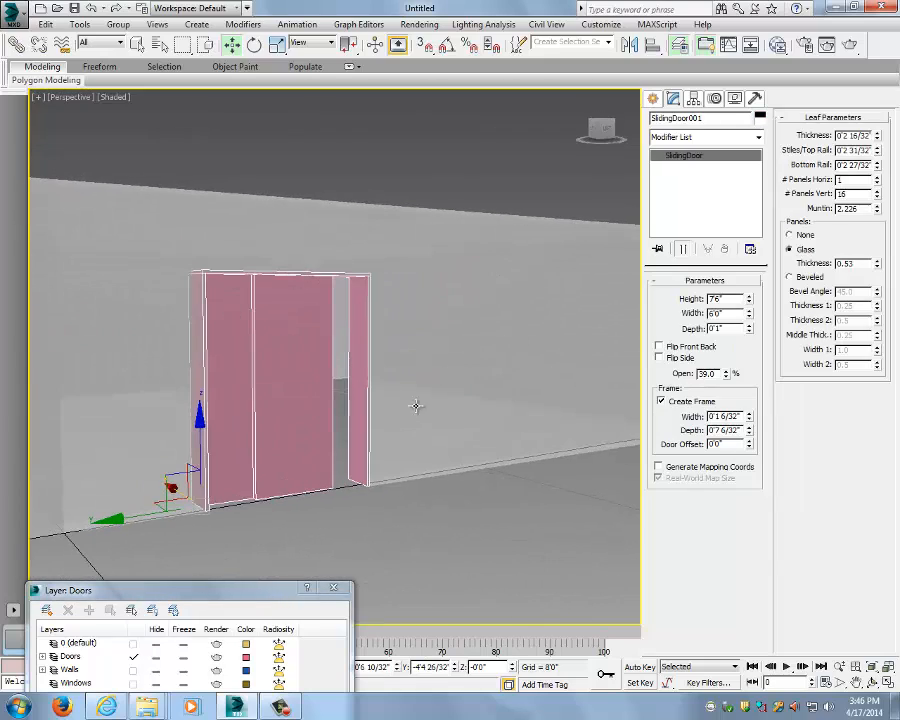
pyautogui.moveTo(749, 417); pyautogui.dragTo(749, 393)
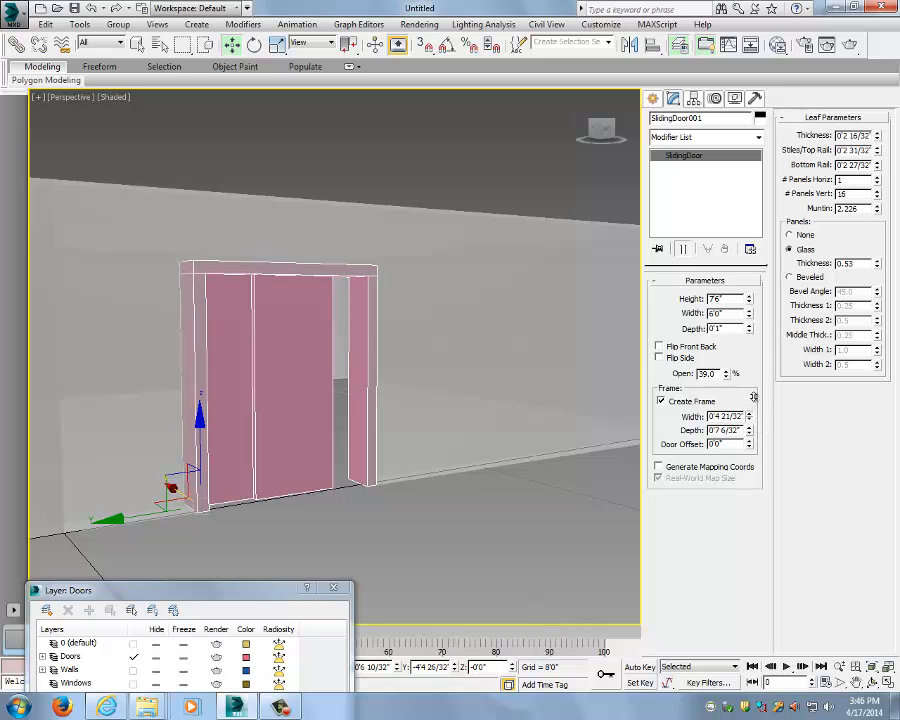
pyautogui.keyDown('alt'); pyautogui.moveTo(617, 448); pyautogui.dragTo(565, 432, button='middle'); pyautogui.keyUp('alt')
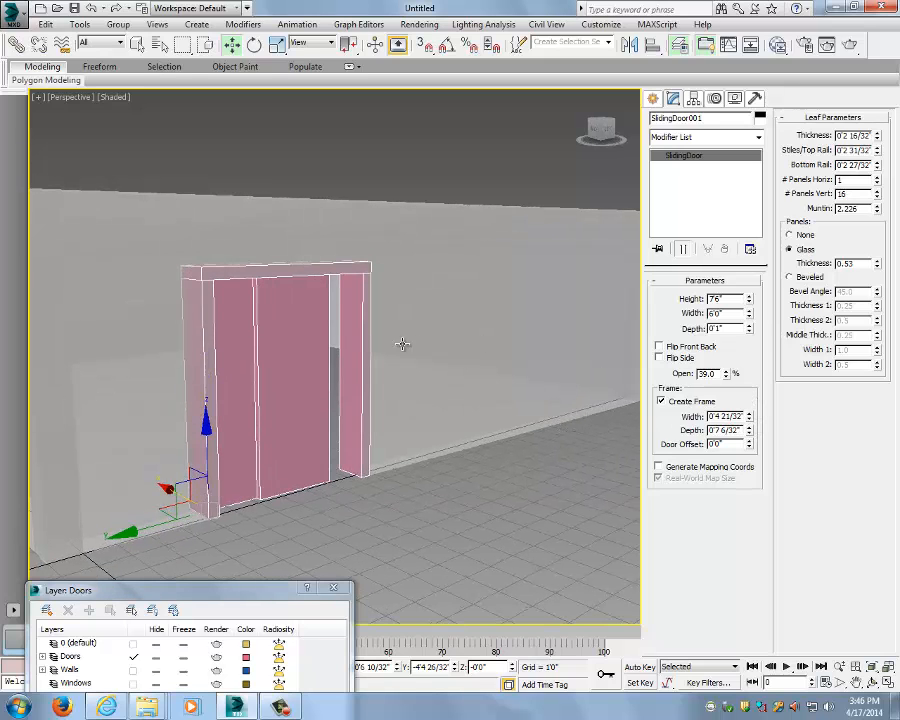
pyautogui.moveTo(445, 366)
pyautogui.keyDown('alt'); pyautogui.mouseDown(button='middle')
pyautogui.moveTo(416, 376)
pyautogui.moveTo(452, 380)
pyautogui.mouseUp(button='middle'); pyautogui.keyUp('alt')
pyautogui.click(534, 419)
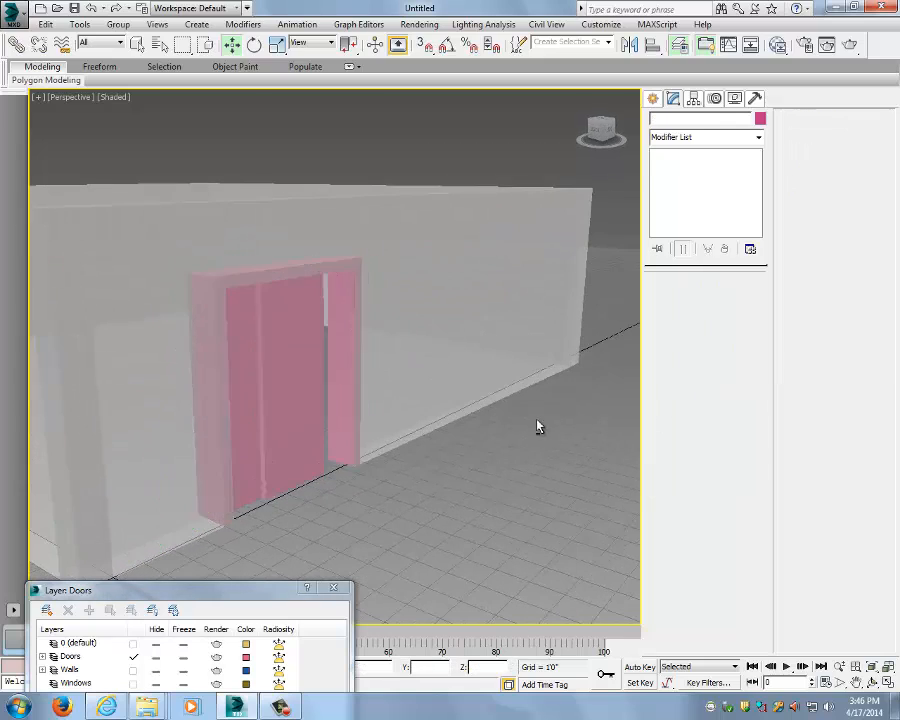
pyautogui.keyDown('alt'); pyautogui.moveTo(534, 419); pyautogui.dragTo(458, 421, button='middle'); pyautogui.keyUp('alt')
pyautogui.scroll(-3, 458, 421)
pyautogui.keyDown('alt'); pyautogui.moveTo(618, 424); pyautogui.dragTo(548, 428, button='middle'); pyautogui.keyUp('alt')
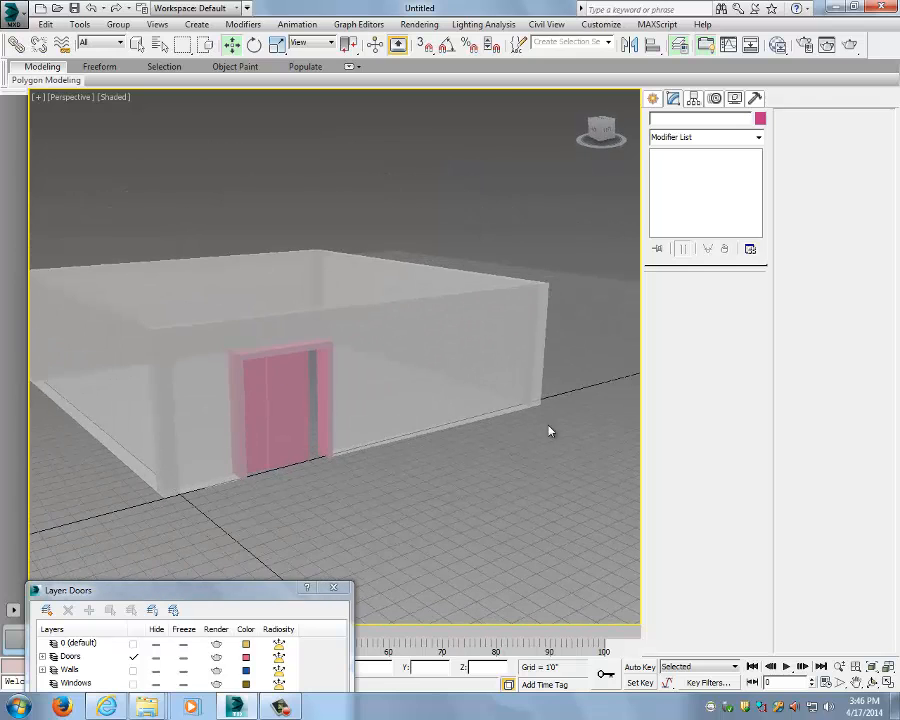
pyautogui.keyDown('alt'); pyautogui.moveTo(512, 486); pyautogui.dragTo(618, 462, button='middle'); pyautogui.keyUp('alt')
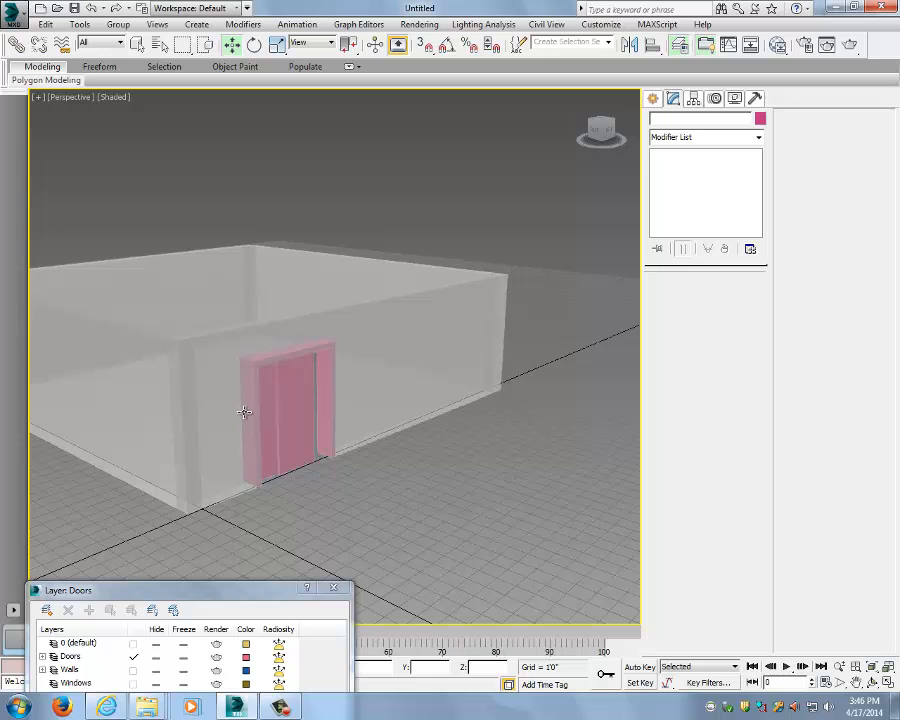
pyautogui.keyDown('alt'); pyautogui.moveTo(226, 421); pyautogui.dragTo(323, 427, button='middle'); pyautogui.keyUp('alt')
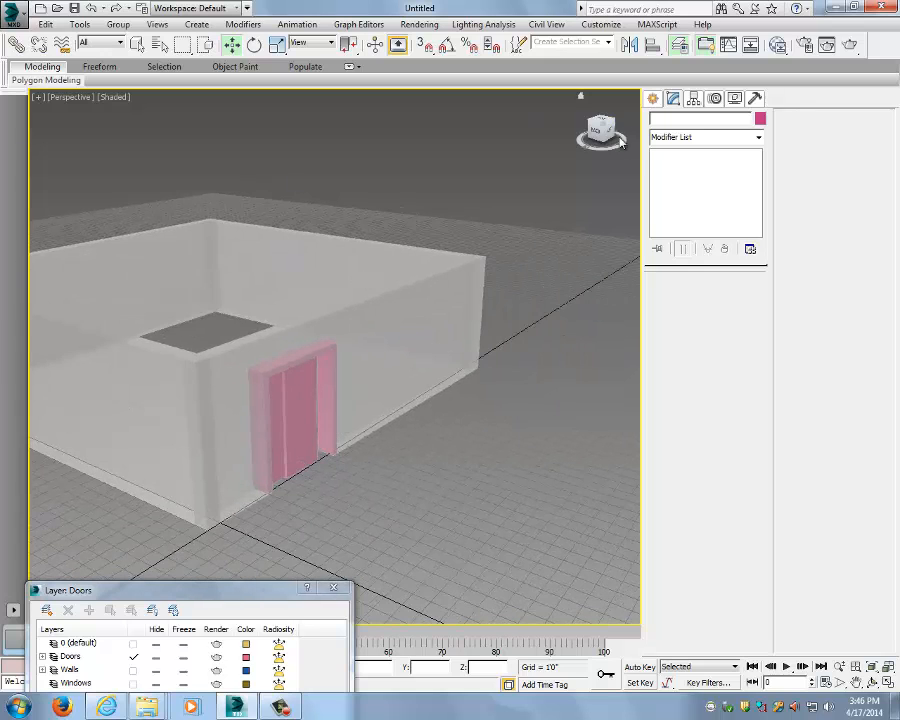
# - Start a new pivot door and enable 3D snapping with the Edge/Segment snap turned off
pyautogui.click(652, 99)
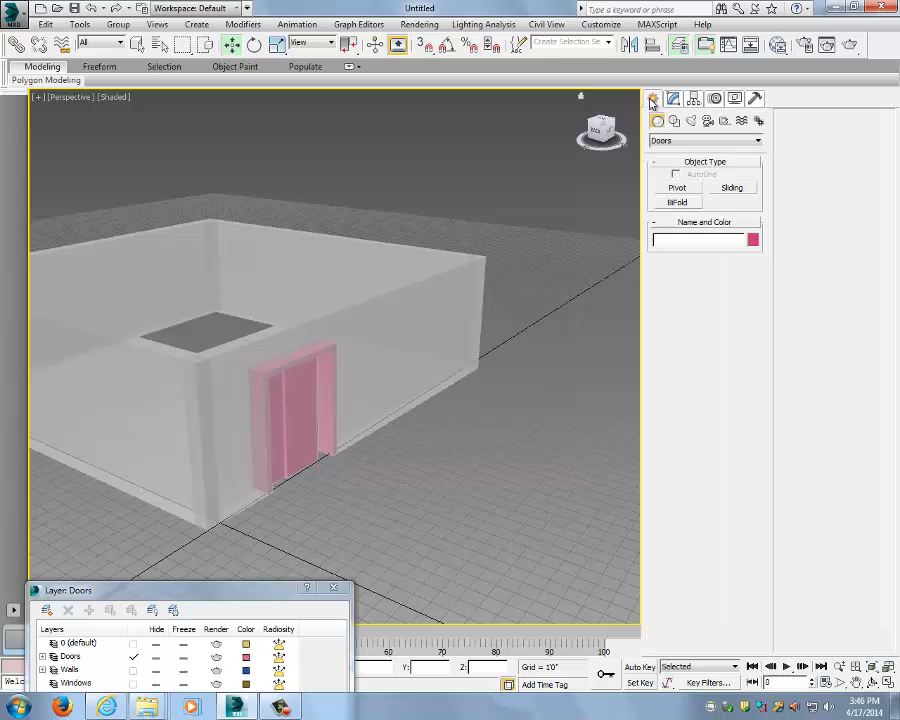
pyautogui.click(679, 189)
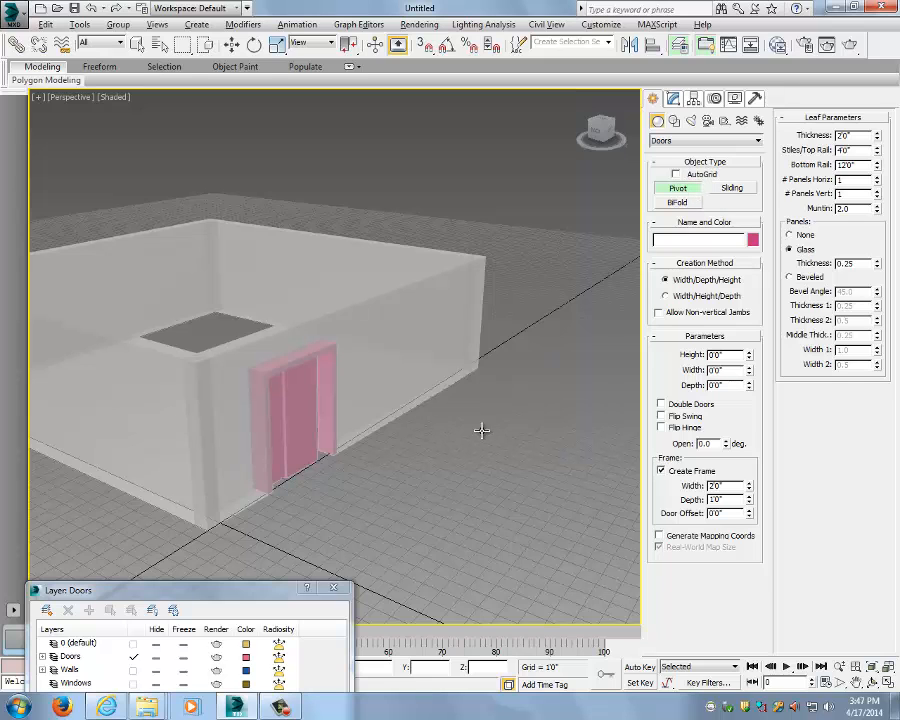
pyautogui.keyDown('alt'); pyautogui.moveTo(482, 429); pyautogui.dragTo(478, 446, button='middle'); pyautogui.keyUp('alt')
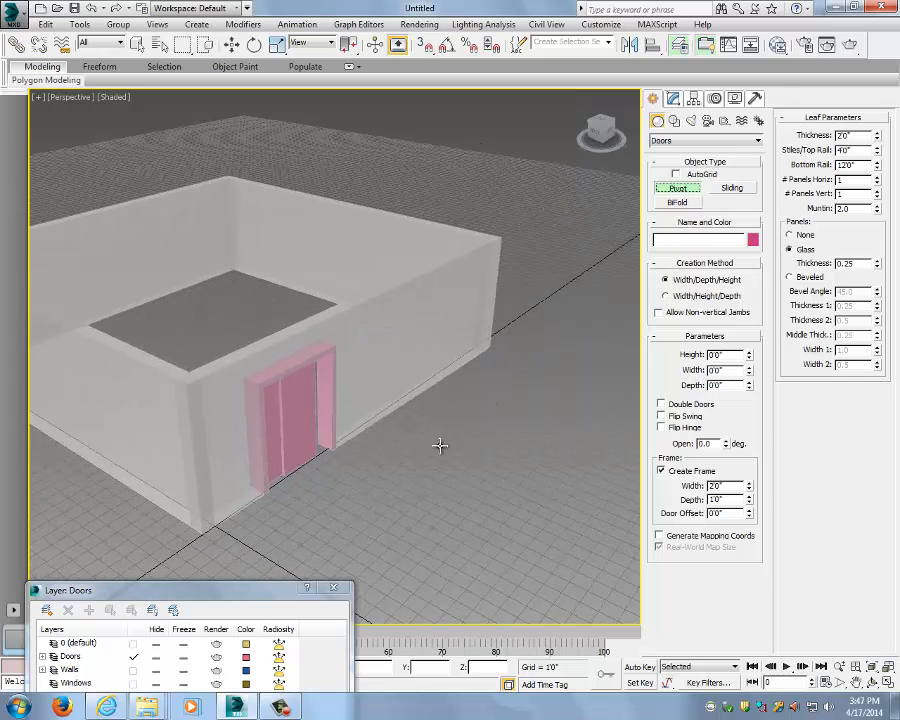
pyautogui.rightClick(424, 47)
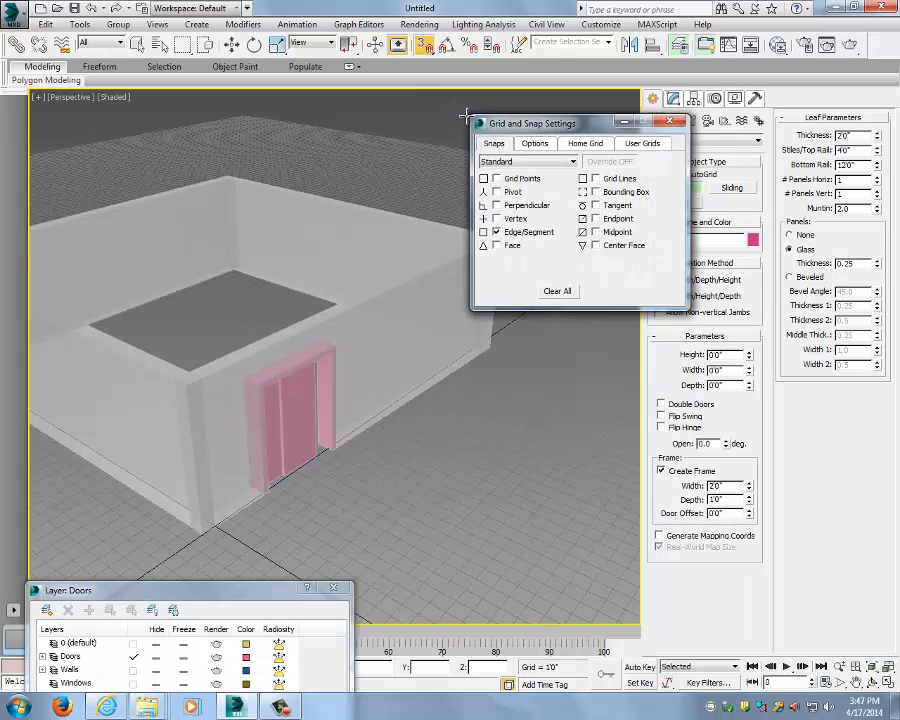
pyautogui.click(513, 233)
pyautogui.click(670, 122)
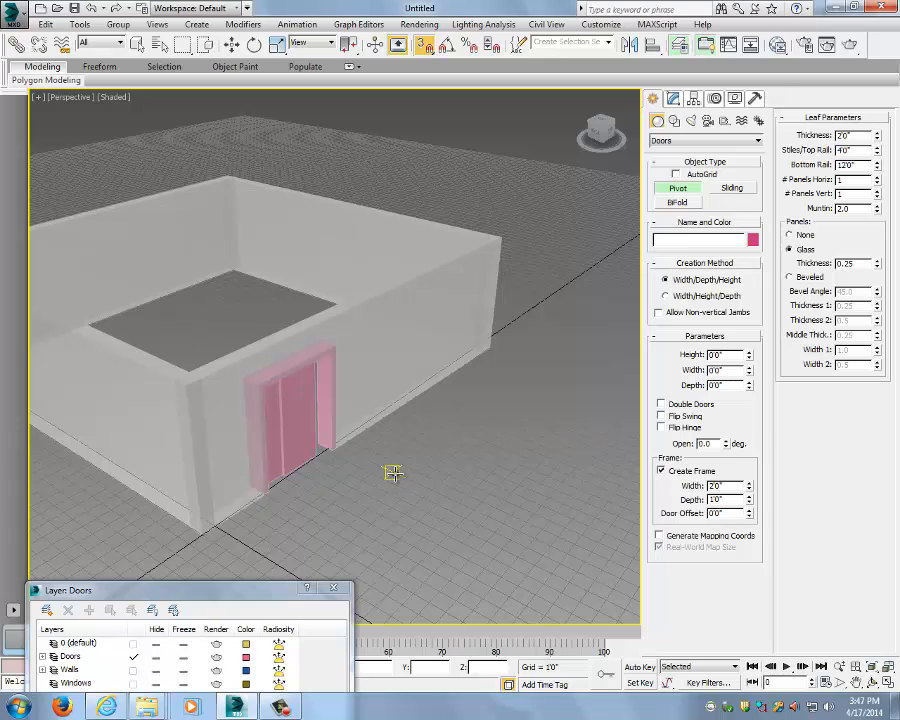
# - Create the pivot door on the ground outside the wall beside the sliding door, about 5'0" deep and 7'7" high
pyautogui.click(395, 474)
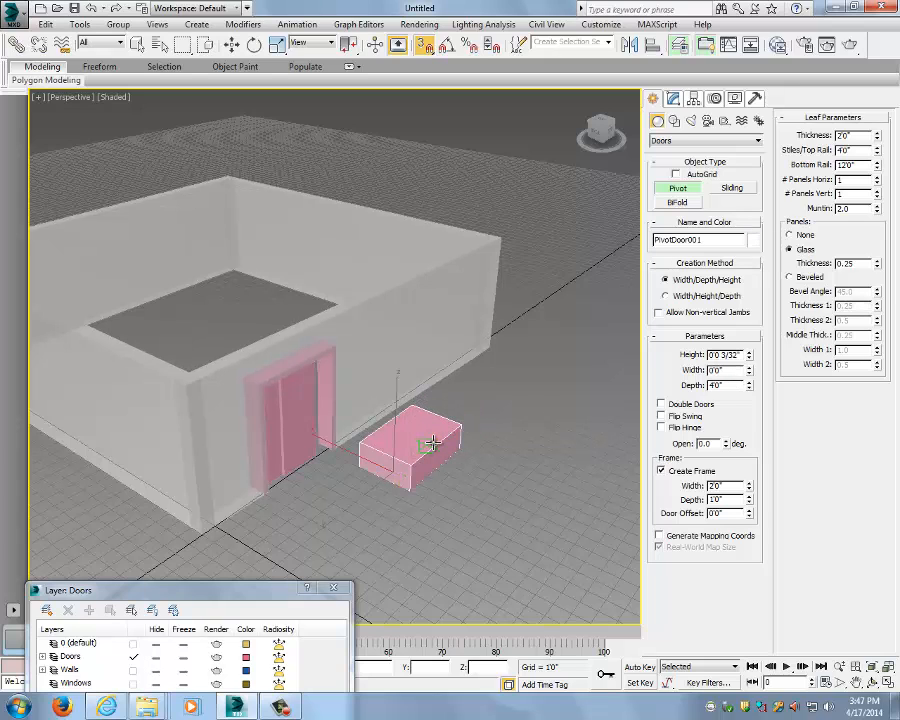
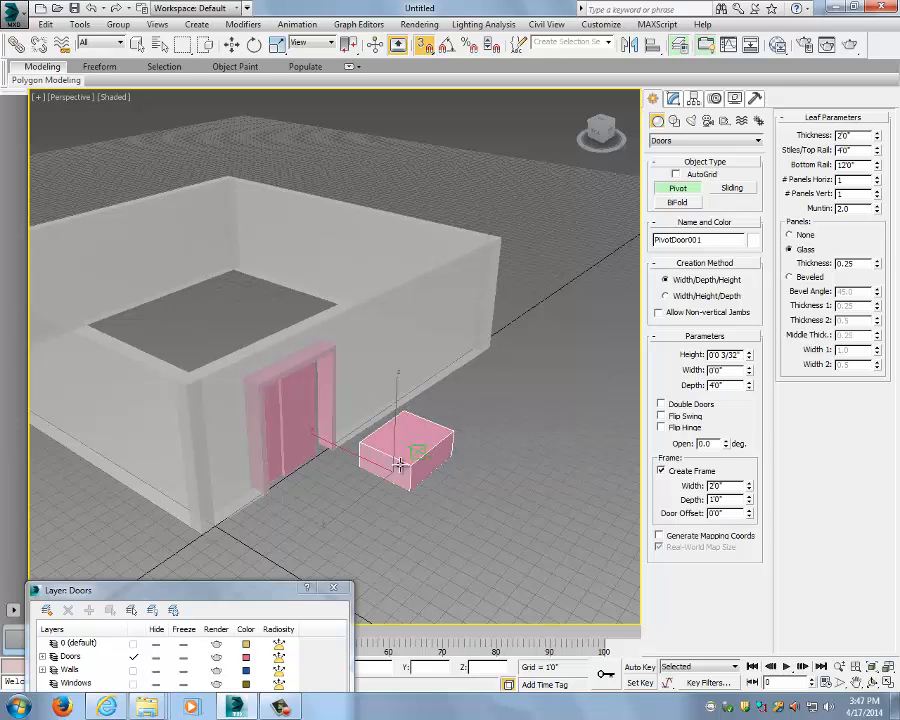
pyautogui.click(438, 438)
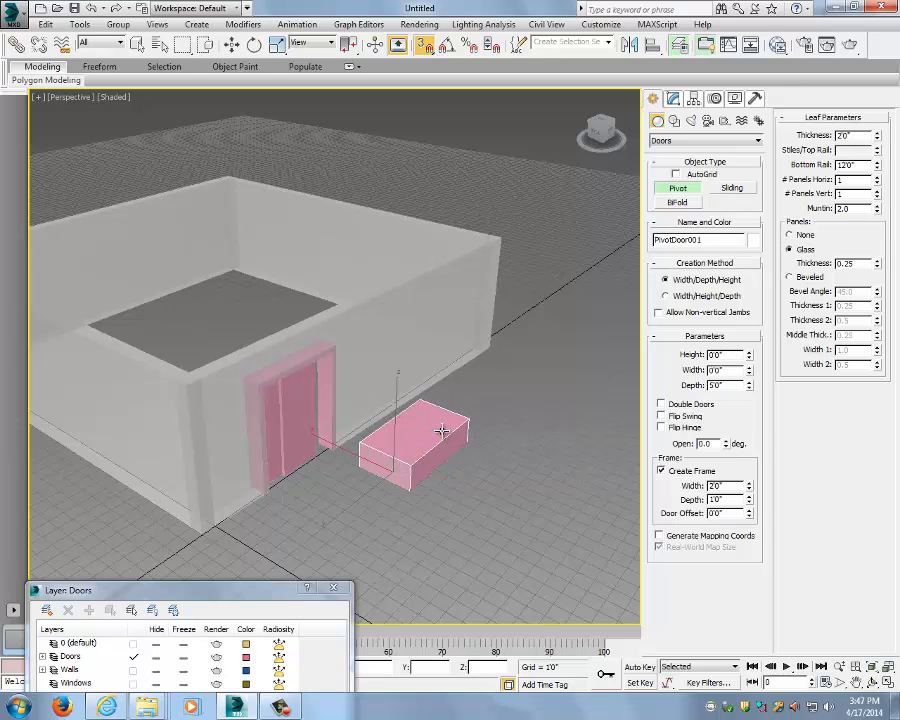
pyautogui.click(444, 330)
pyautogui.press('w')
pyautogui.keyDown('alt'); pyautogui.moveTo(548, 394); pyautogui.dragTo(512, 381, button='middle'); pyautogui.keyUp('alt')
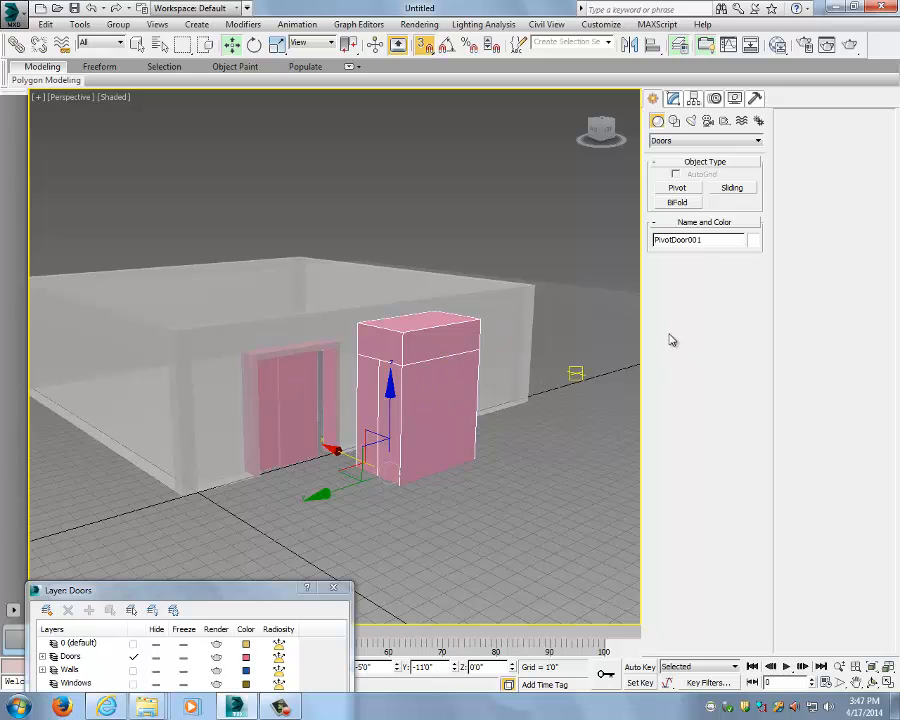
# - Set the pivot door's height to 7'6", width to 3'0" and depth to 1'0"
pyautogui.click(674, 100)
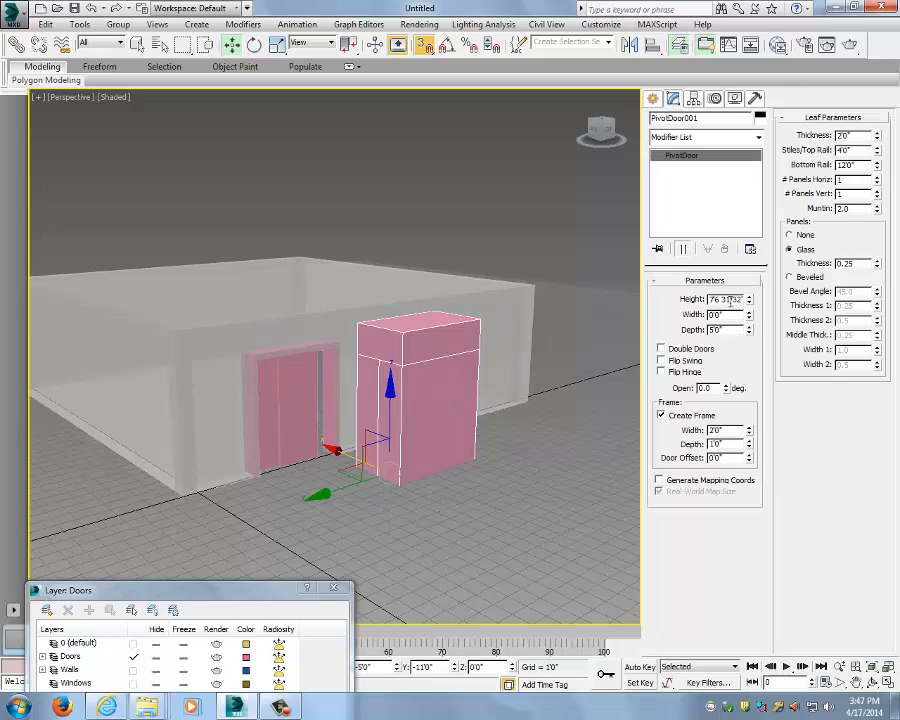
pyautogui.moveTo(731, 299); pyautogui.dragTo(820, 294)
pyautogui.write("7'")
pyautogui.press('Return')
pyautogui.press('Tab')
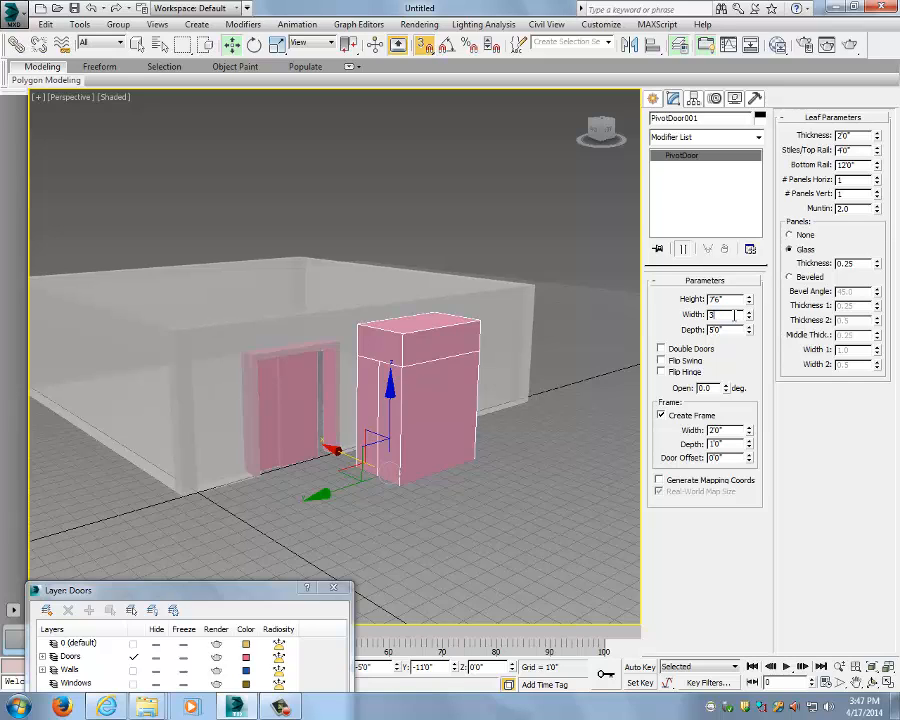
pyautogui.press('Return')
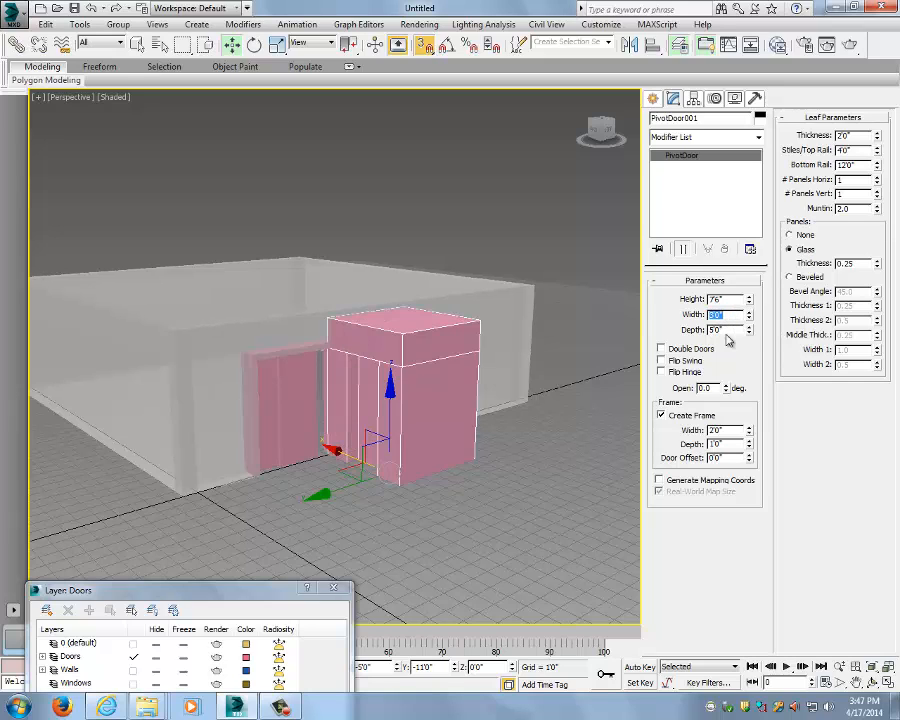
pyautogui.press('Tab')
pyautogui.write('1')
pyautogui.press('Return')
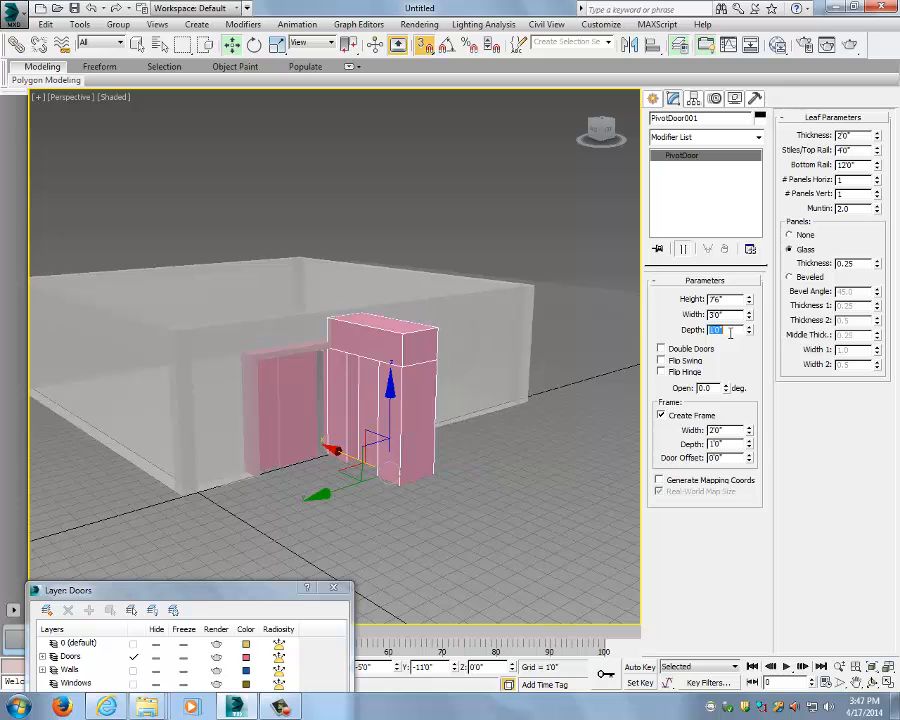
# - Set the pivot door's frame width and frame depth to 0.2 feet (0'2 12/32")
pyautogui.keyDown('alt'); pyautogui.moveTo(502, 366); pyautogui.dragTo(405, 384, button='middle'); pyautogui.keyUp('alt')
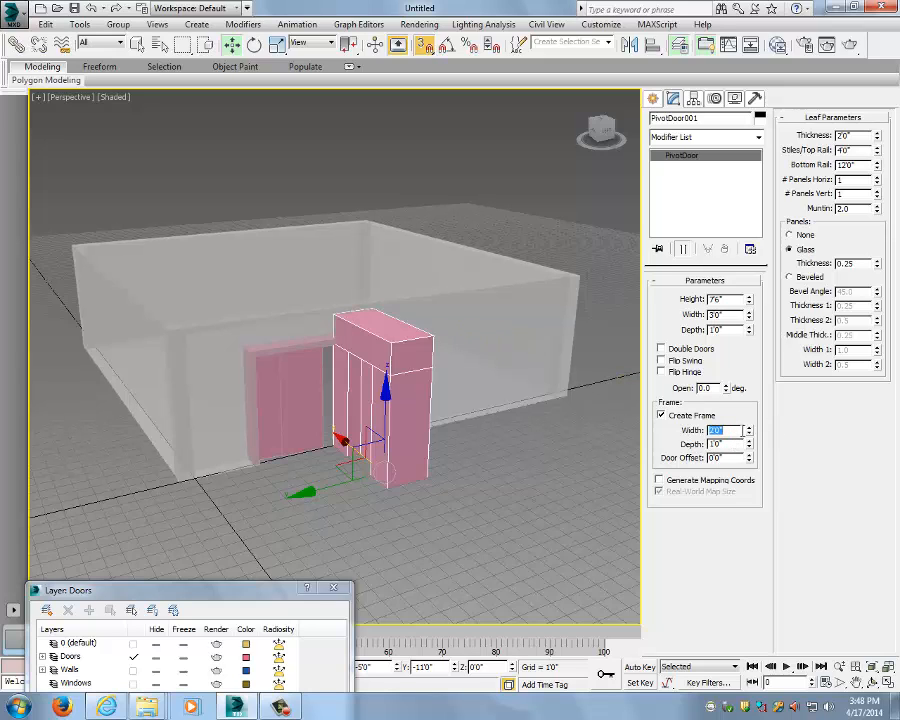
pyautogui.write('.2')
pyautogui.press('Return')
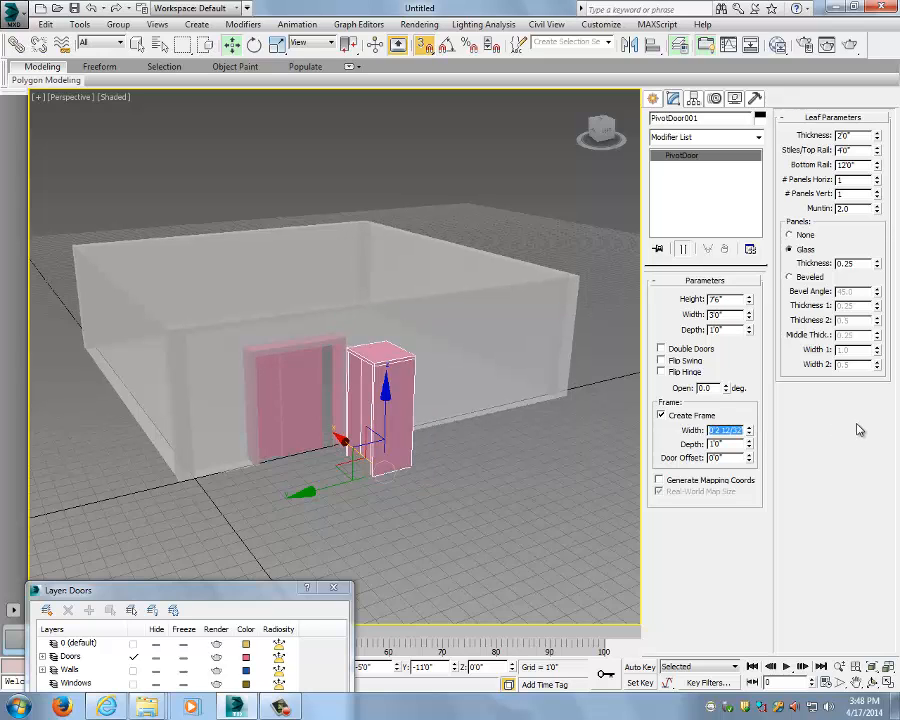
pyautogui.press('Tab')
pyautogui.keyDown('alt'); pyautogui.moveTo(522, 579); pyautogui.dragTo(542, 472, button='middle'); pyautogui.keyUp('alt')
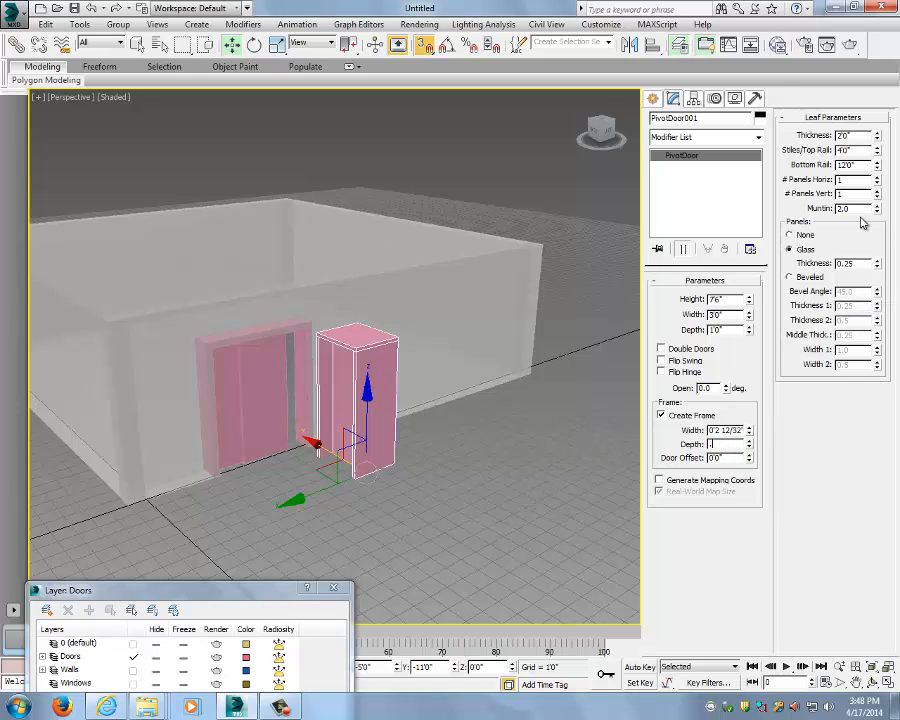
pyautogui.write('2')
pyautogui.press('Return')
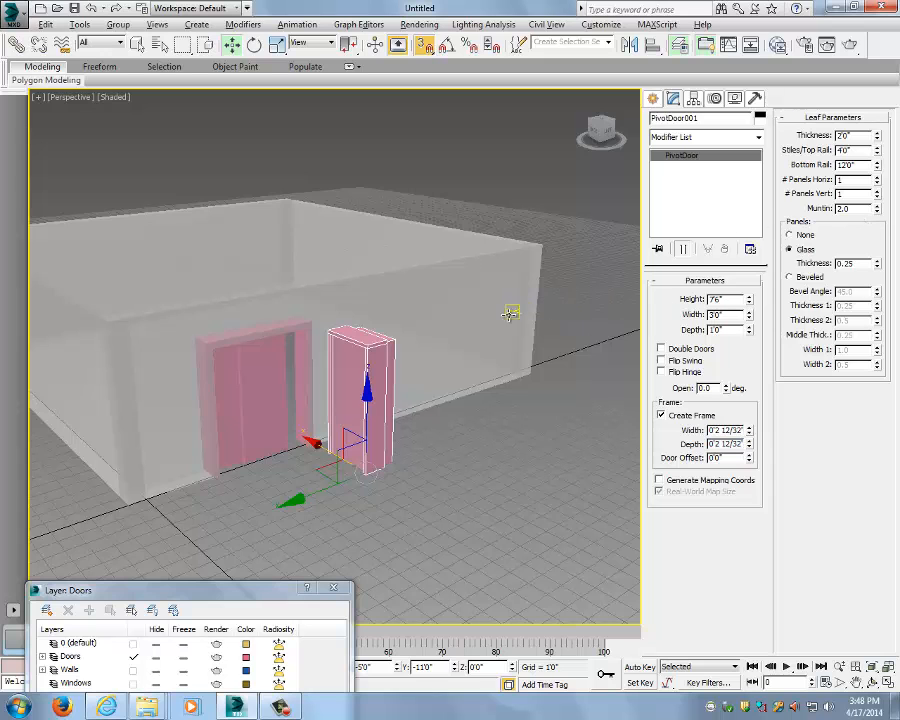
# - Reduce the pivot door's stiles/top rail to about 2'6" and set its leaf thickness to 0.2 feet (0'2 12/32")
pyautogui.keyDown('alt'); pyautogui.moveTo(512, 311); pyautogui.dragTo(560, 355, button='middle'); pyautogui.keyUp('alt')
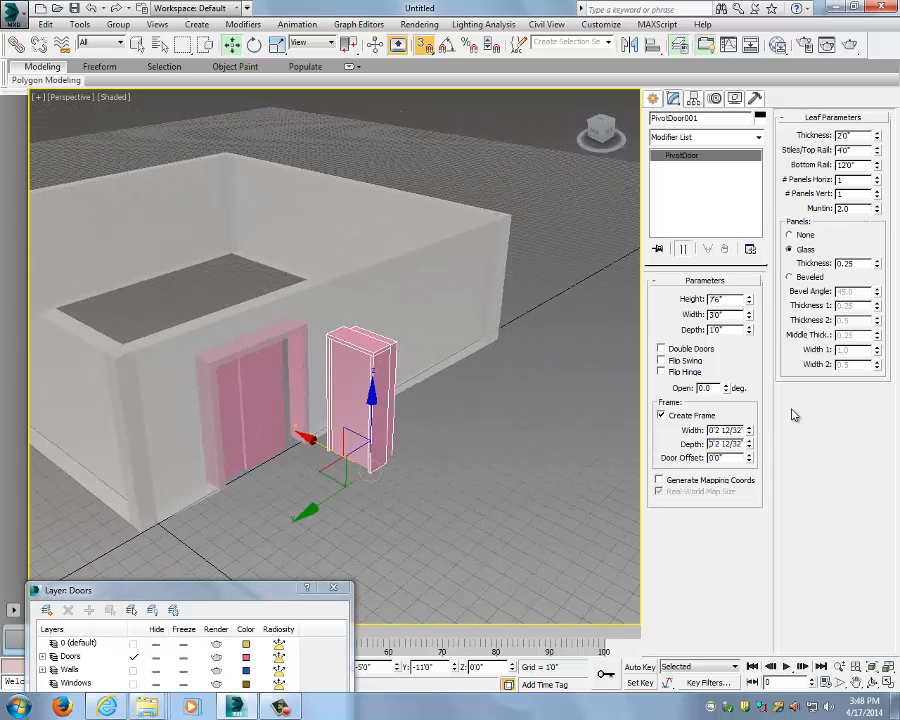
pyautogui.moveTo(749, 331); pyautogui.dragTo(752, 346)
pyautogui.hotkey('ctrl', 'z')
pyautogui.moveTo(877, 152)
pyautogui.mouseDown()
pyautogui.moveTo(877, 128)
pyautogui.moveTo(877, 238)
pyautogui.moveTo(880, 161)
pyautogui.moveTo(878, 175)
pyautogui.mouseUp()
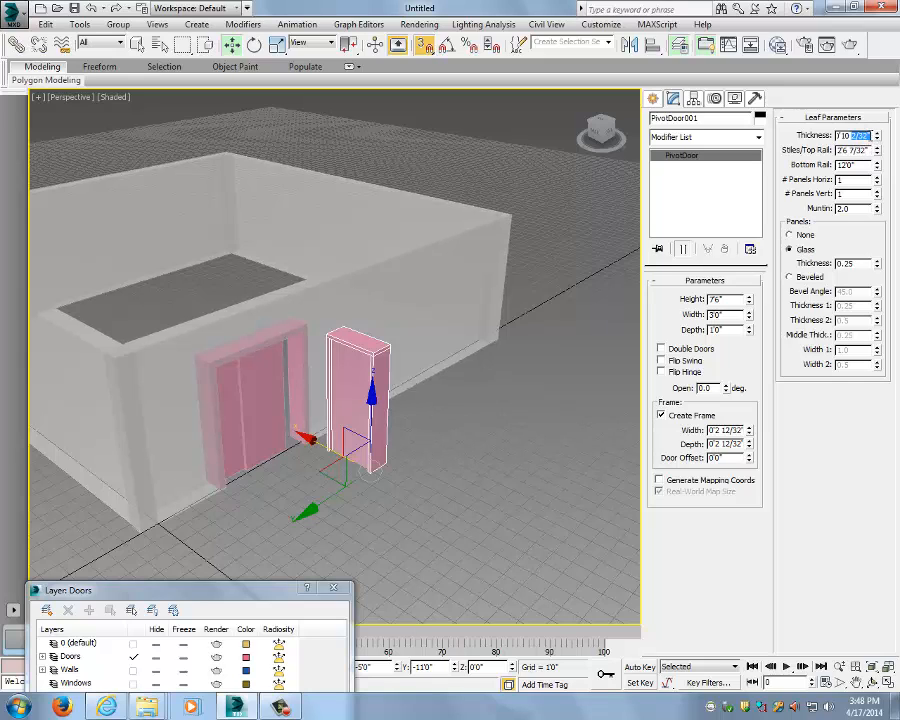
pyautogui.moveTo(841, 135); pyautogui.dragTo(836, 135)
pyautogui.write('.2')
pyautogui.press('Return')
# - Open the pivot door's leaf to about 33.5 degrees
pyautogui.keyDown('alt'); pyautogui.moveTo(538, 257); pyautogui.dragTo(486, 336, button='middle'); pyautogui.keyUp('alt')
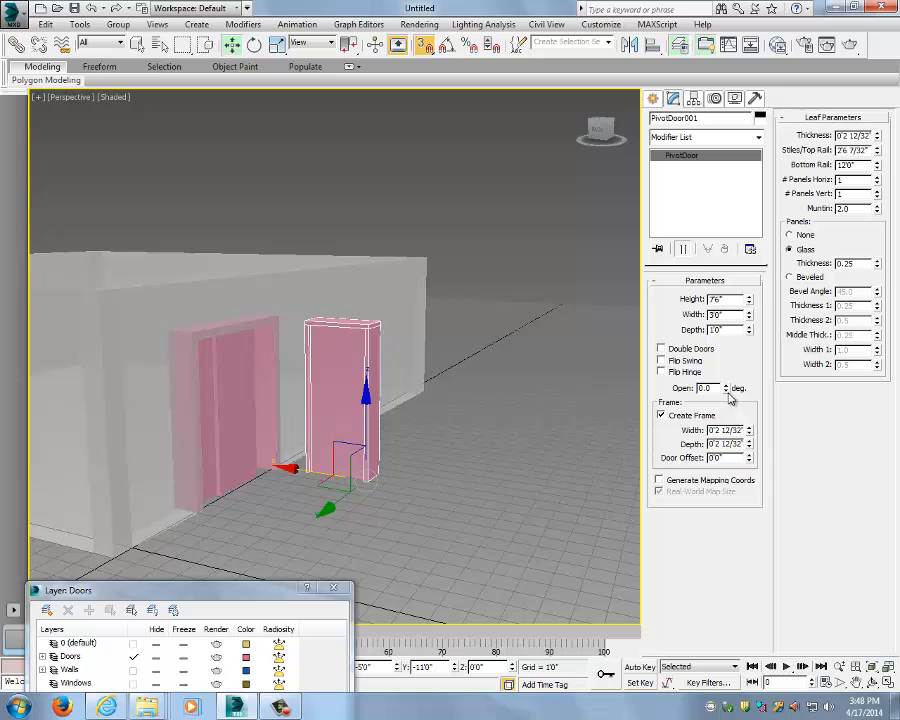
pyautogui.moveTo(726, 388); pyautogui.dragTo(729, 341)
pyautogui.keyDown('alt'); pyautogui.moveTo(548, 385); pyautogui.dragTo(447, 310, button='middle'); pyautogui.keyUp('alt')
pyautogui.keyDown('alt'); pyautogui.moveTo(429, 434); pyautogui.dragTo(474, 430, button='middle'); pyautogui.keyUp('alt')
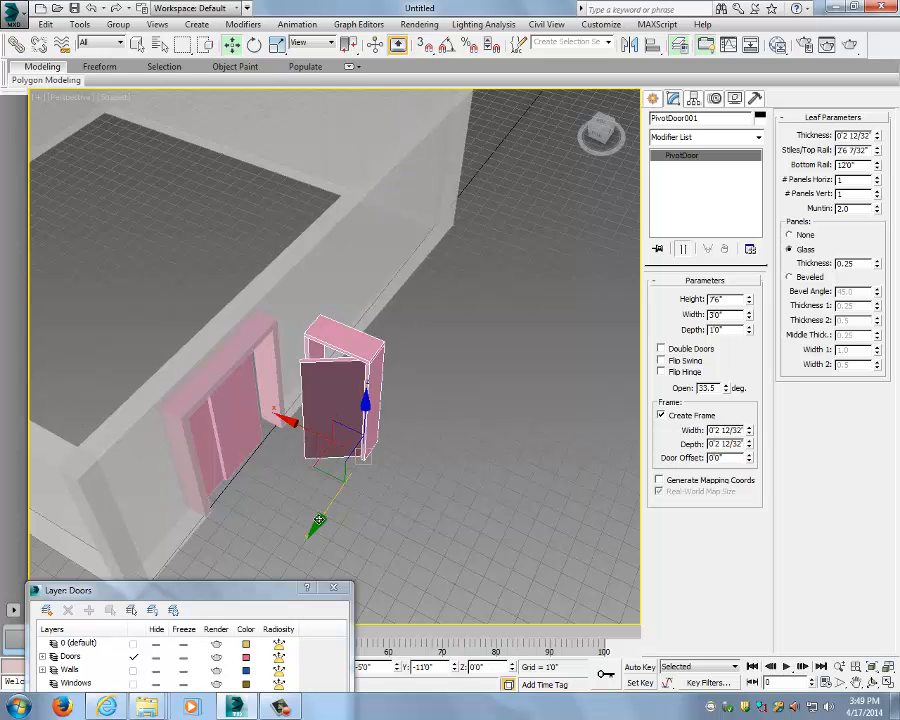
# - Move the pivot door along Y to about -19'3" and rotate it -90° about the vertical axis with angle snap on
pyautogui.keyDown('alt'); pyautogui.moveTo(318, 520); pyautogui.dragTo(502, 404, button='middle'); pyautogui.keyUp('alt')
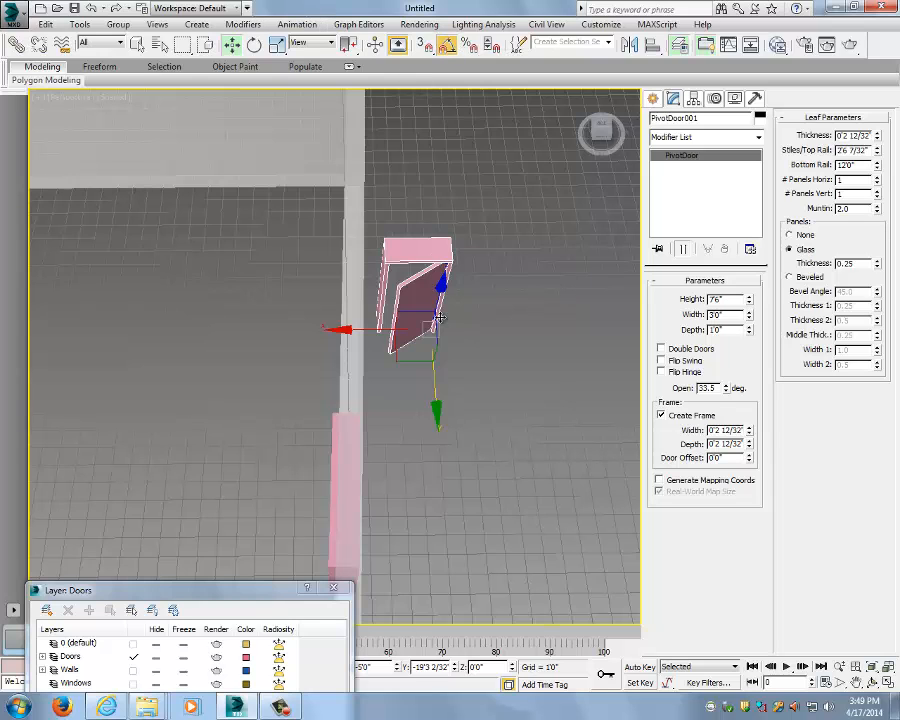
pyautogui.keyDown('alt'); pyautogui.moveTo(471, 252); pyautogui.dragTo(458, 268, button='middle'); pyautogui.keyUp('alt')
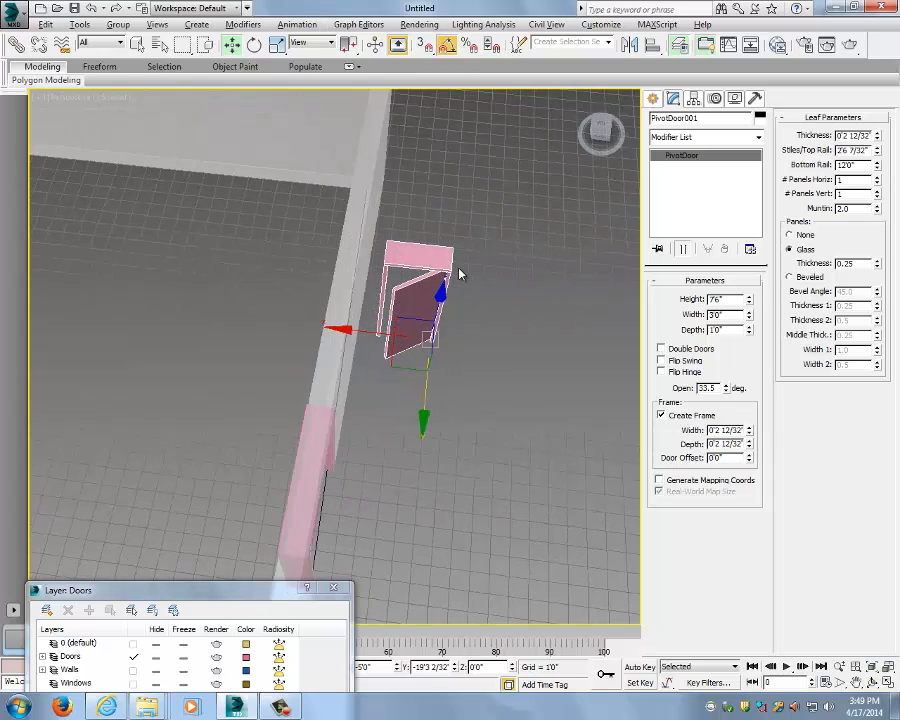
pyautogui.press('e')
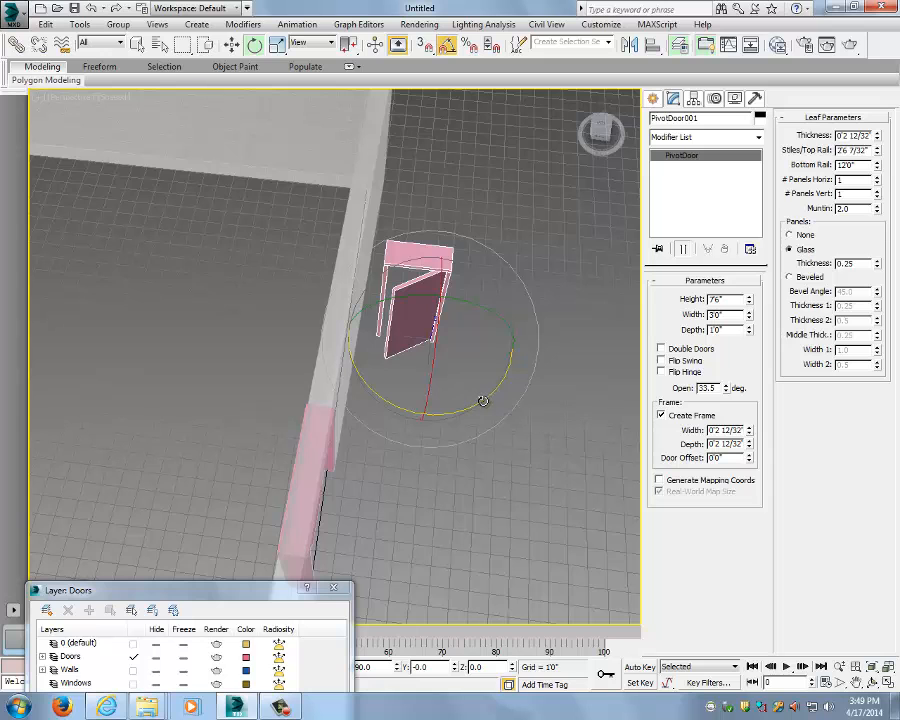
pyautogui.moveTo(482, 400); pyautogui.dragTo(404, 401)
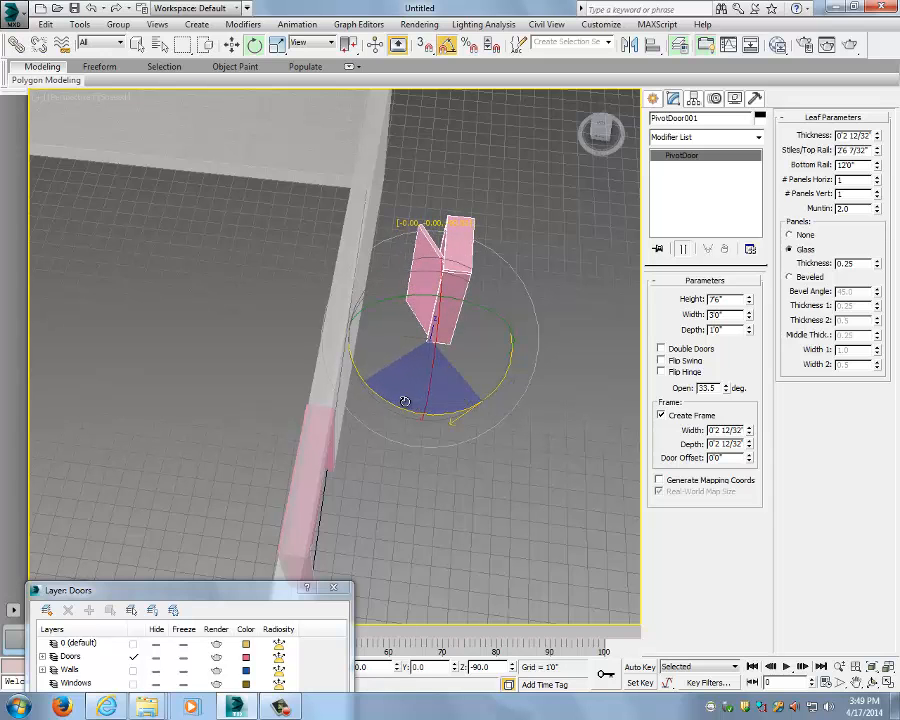
pyautogui.keyDown('alt'); pyautogui.moveTo(403, 401); pyautogui.dragTo(466, 346, button='middle'); pyautogui.keyUp('alt')
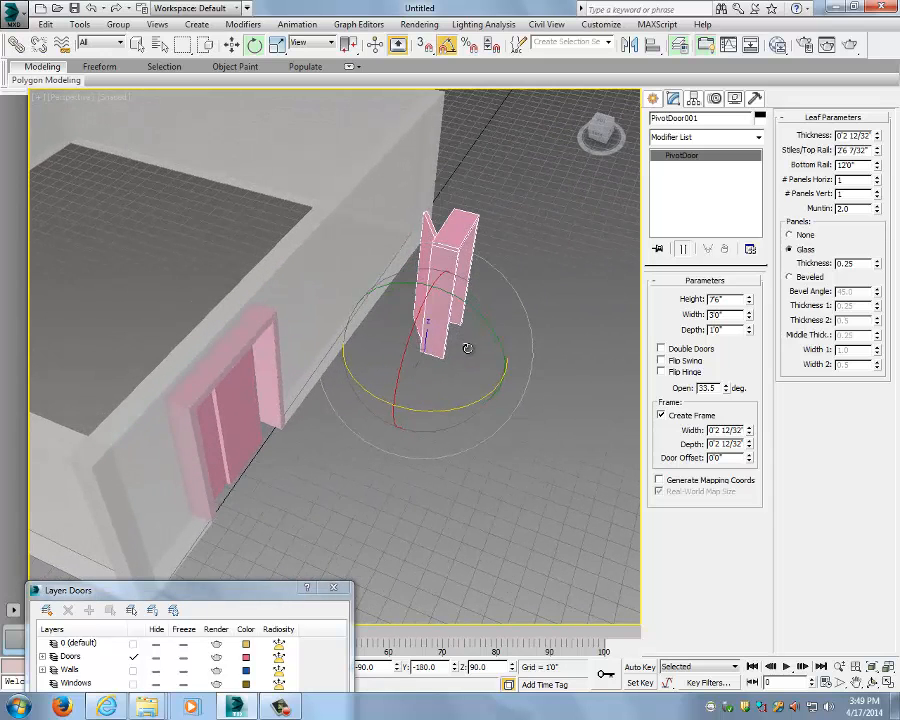
# - Move the rotated pivot door along X into the wall's thickness, to about X 0'3", so its frame lines up with the wall
pyautogui.press('w')
pyautogui.moveTo(361, 336); pyautogui.dragTo(334, 316)
pyautogui.keyDown('alt'); pyautogui.moveTo(334, 316); pyautogui.dragTo(291, 328, button='middle'); pyautogui.keyUp('alt')
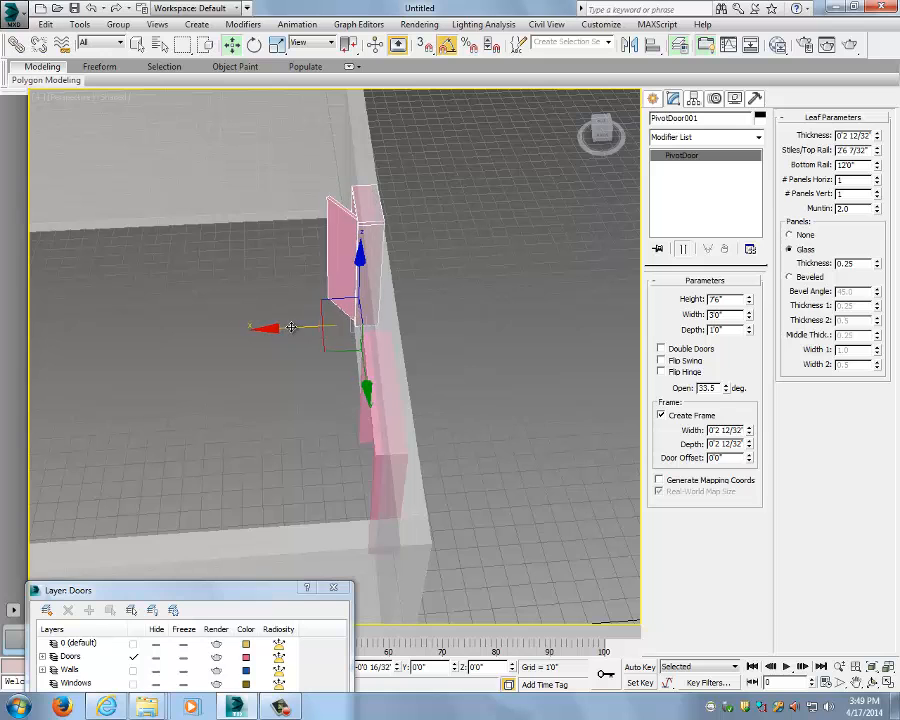
pyautogui.keyDown('alt'); pyautogui.moveTo(426, 334); pyautogui.dragTo(542, 318, button='middle'); pyautogui.keyUp('alt')
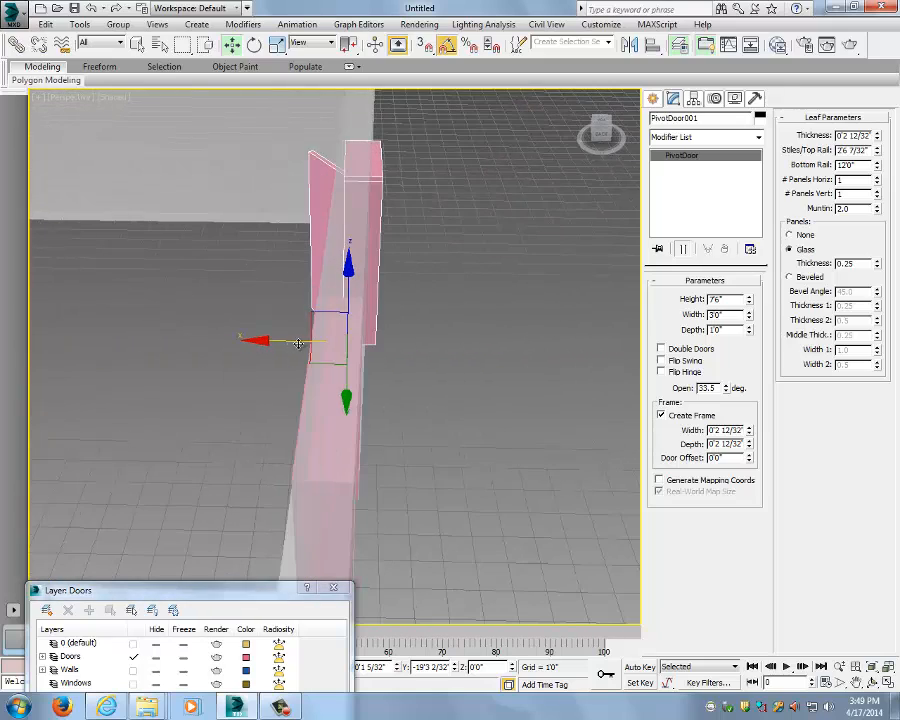
pyautogui.moveTo(270, 341); pyautogui.dragTo(264, 340)
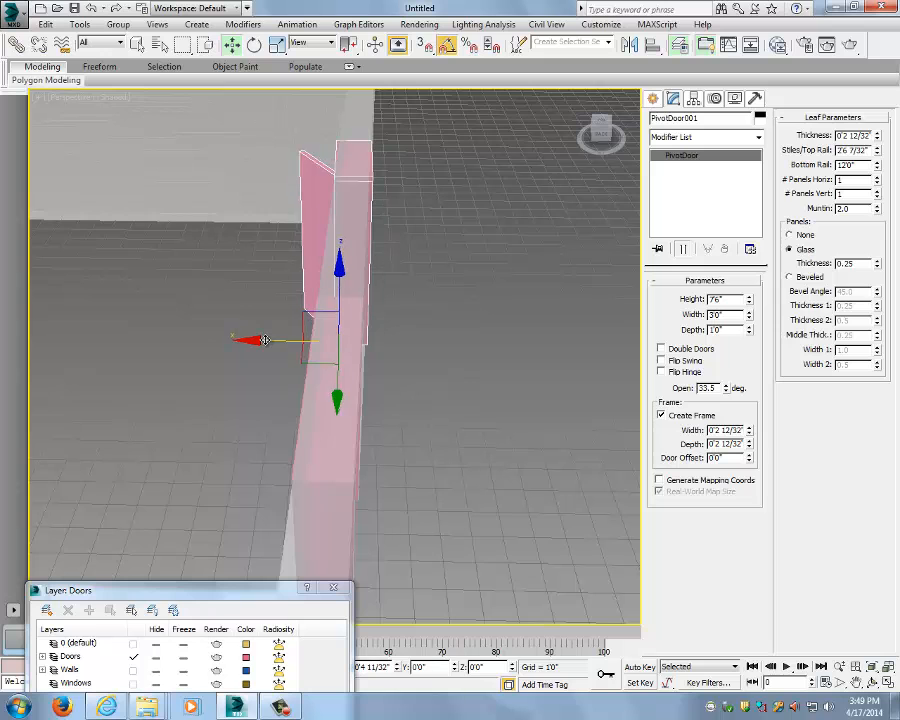
pyautogui.keyDown('alt'); pyautogui.moveTo(273, 340); pyautogui.dragTo(334, 208, button='middle'); pyautogui.keyUp('alt')
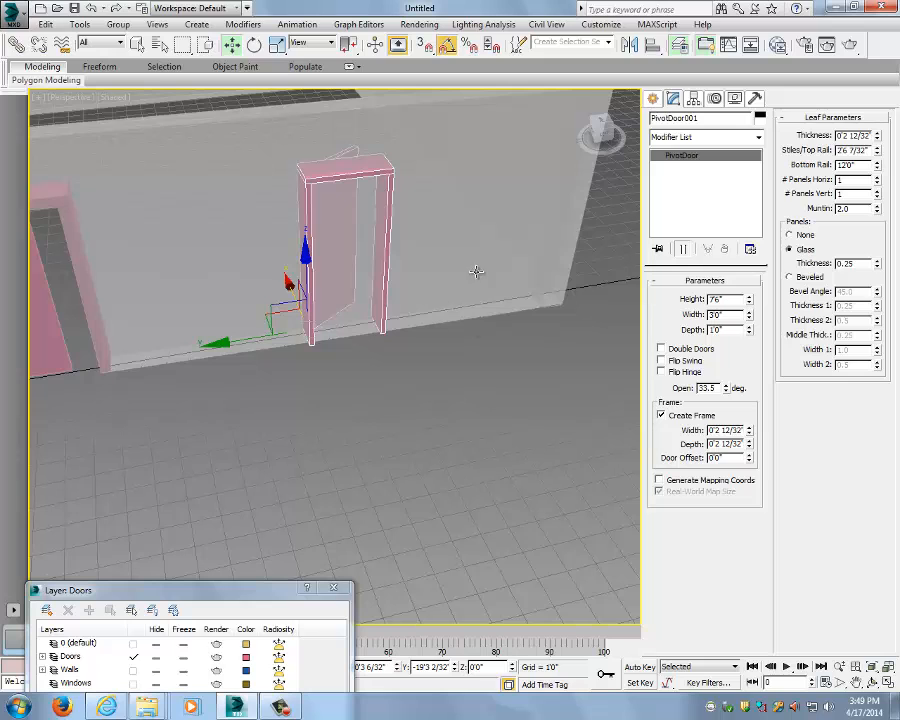
pyautogui.keyDown('alt'); pyautogui.moveTo(409, 225); pyautogui.dragTo(444, 217, button='middle'); pyautogui.keyUp('alt')
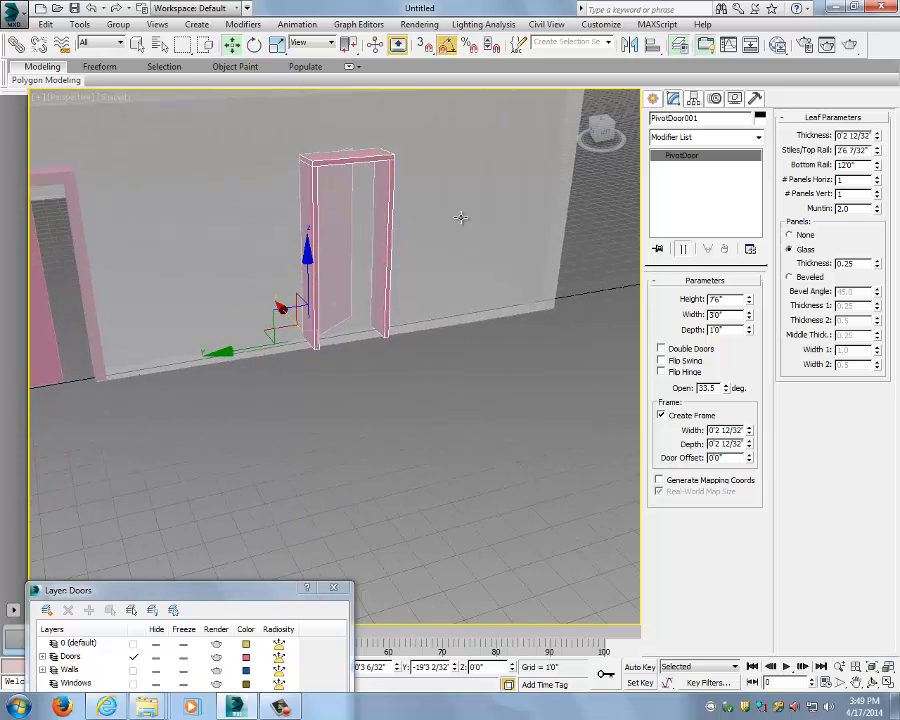
pyautogui.keyDown('alt'); pyautogui.moveTo(460, 217); pyautogui.dragTo(460, 197, button='middle'); pyautogui.keyUp('alt')
# - Link the pivot door to the wall with Select and Link so that it cuts its opening
pyautogui.click(541, 275)
pyautogui.keyDown('alt'); pyautogui.moveTo(541, 275); pyautogui.dragTo(634, 305, button='middle'); pyautogui.keyUp('alt')
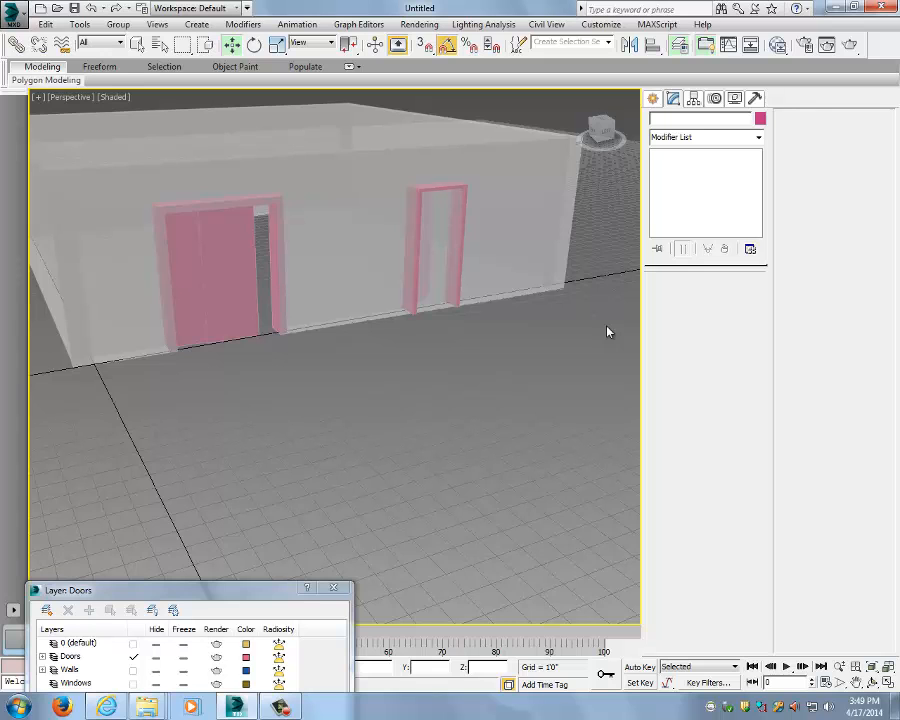
pyautogui.keyDown('alt'); pyautogui.moveTo(505, 221); pyautogui.dragTo(498, 263, button='middle'); pyautogui.keyUp('alt')
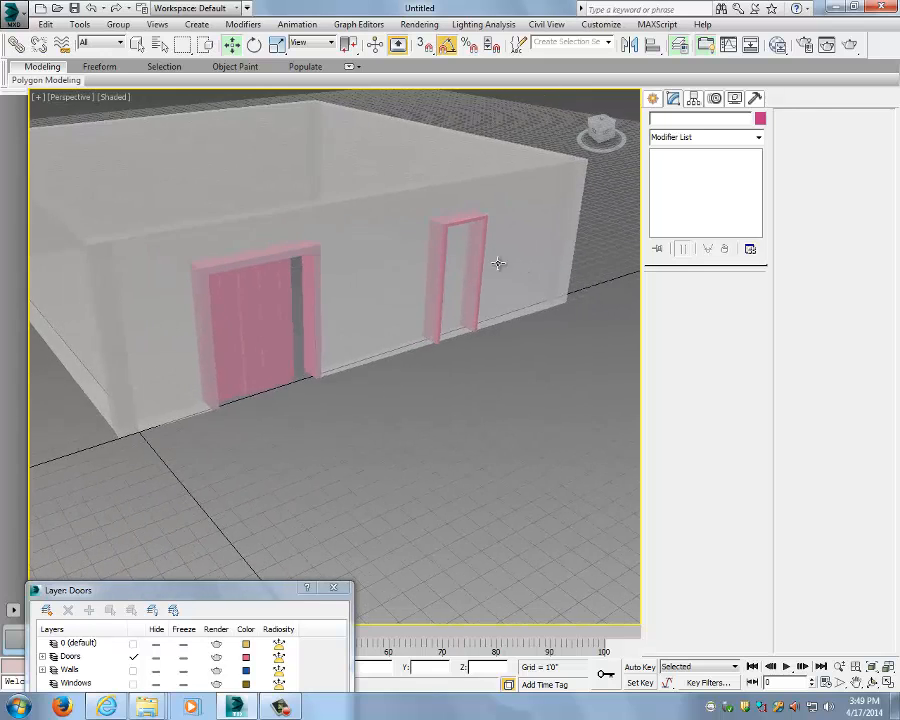
pyautogui.scroll(3, 474, 243)
pyautogui.click(444, 165)
pyautogui.keyDown('alt'); pyautogui.moveTo(444, 165); pyautogui.dragTo(494, 182, button='middle'); pyautogui.keyUp('alt')
pyautogui.click(423, 202)
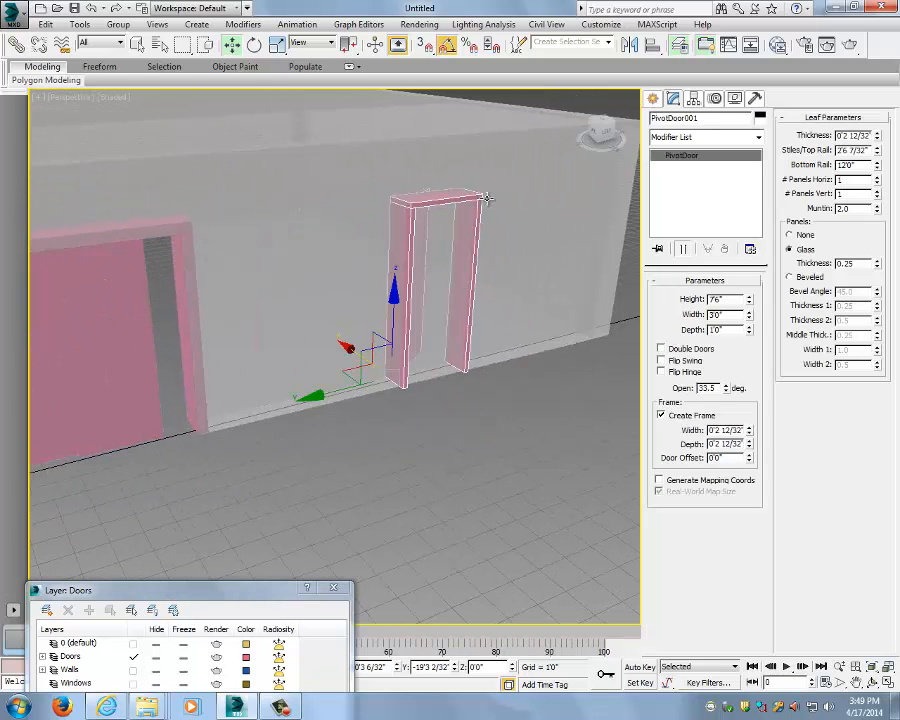
pyautogui.click(15, 45)
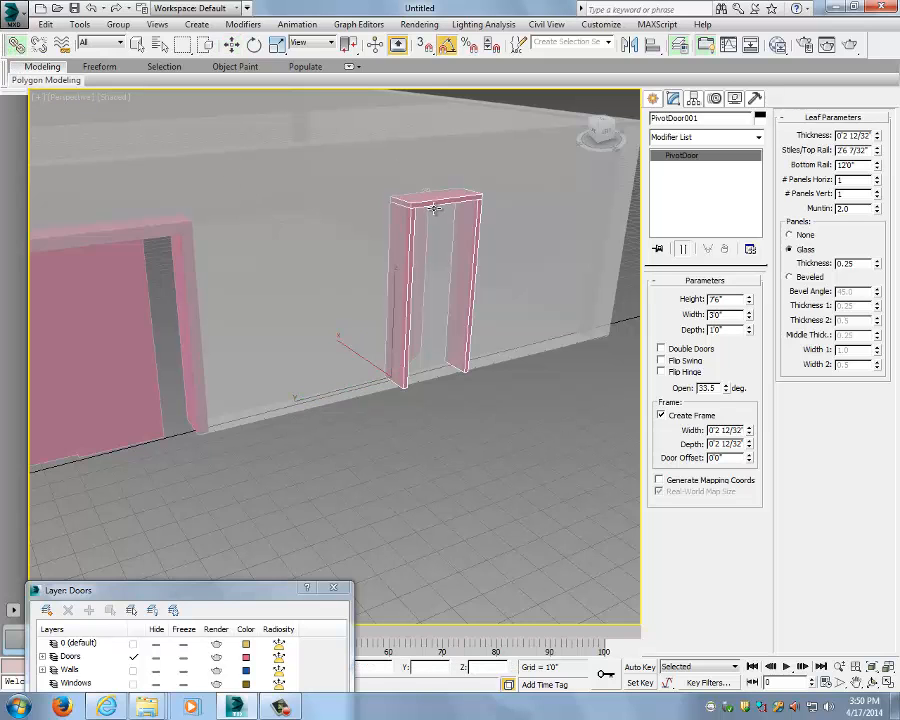
pyautogui.keyDown('alt'); pyautogui.moveTo(406, 169); pyautogui.dragTo(506, 244, button='middle'); pyautogui.keyUp('alt')
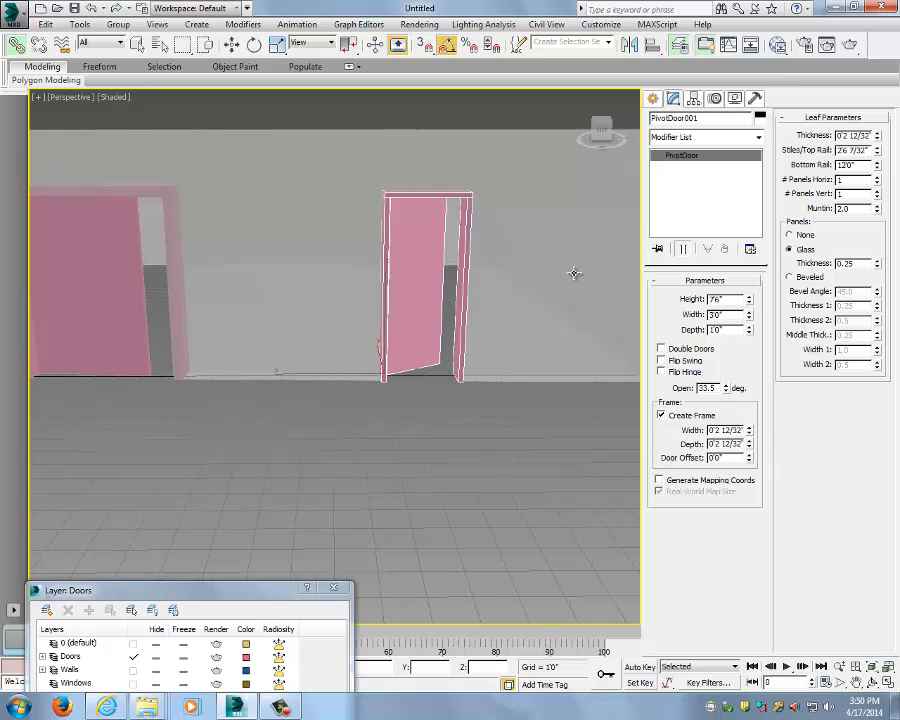
pyautogui.keyDown('alt'); pyautogui.moveTo(354, 196); pyautogui.dragTo(159, 102, button='middle'); pyautogui.keyUp('alt')
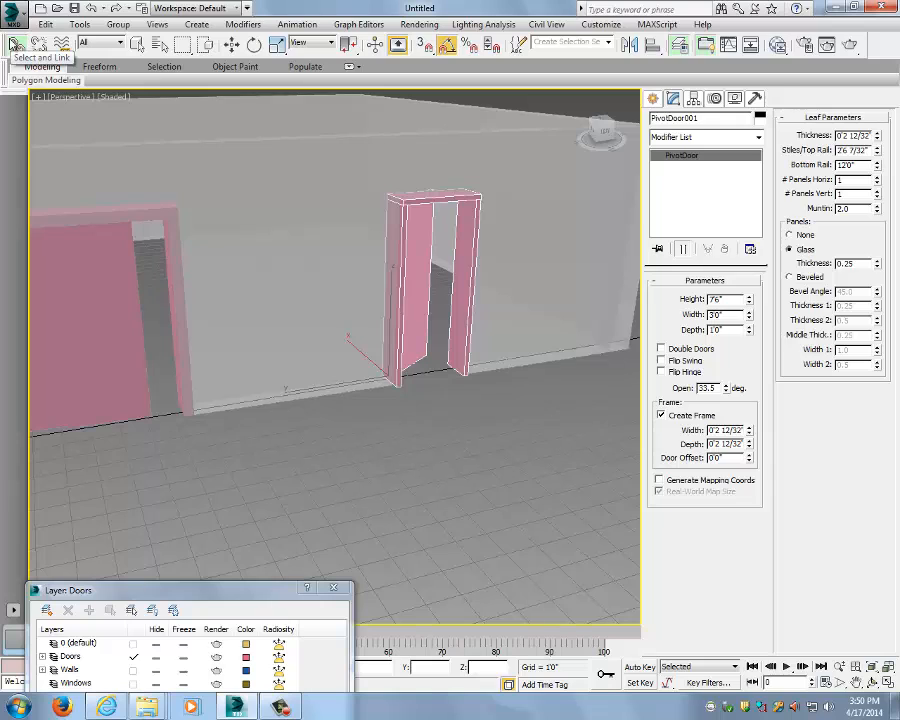
pyautogui.click(14, 46)
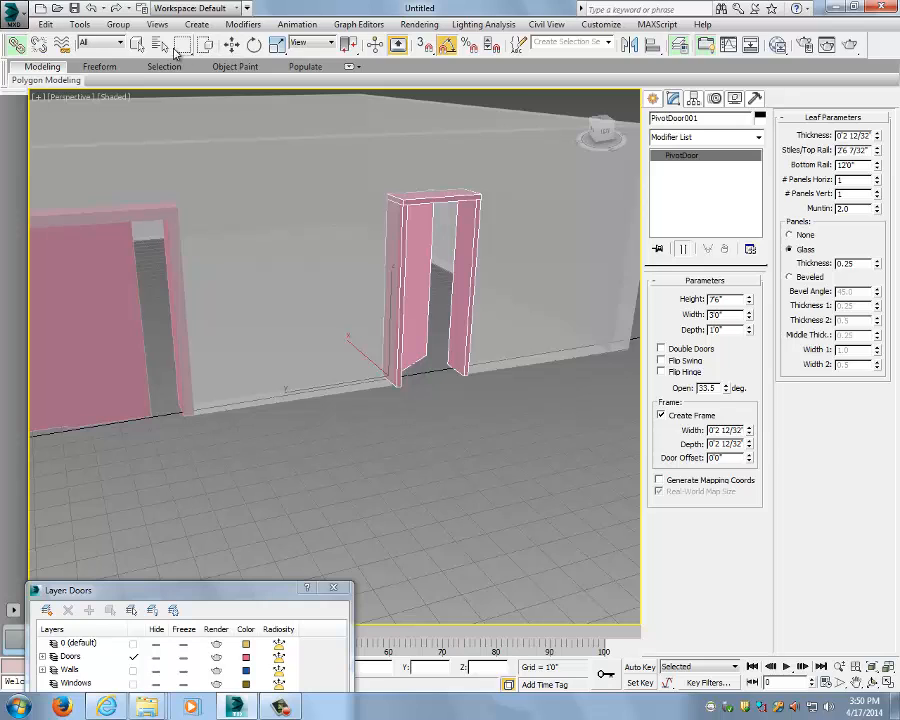
# - Slide the linked pivot door along the wall away from the sliding door, to about Y -21'6"
pyautogui.press('w')
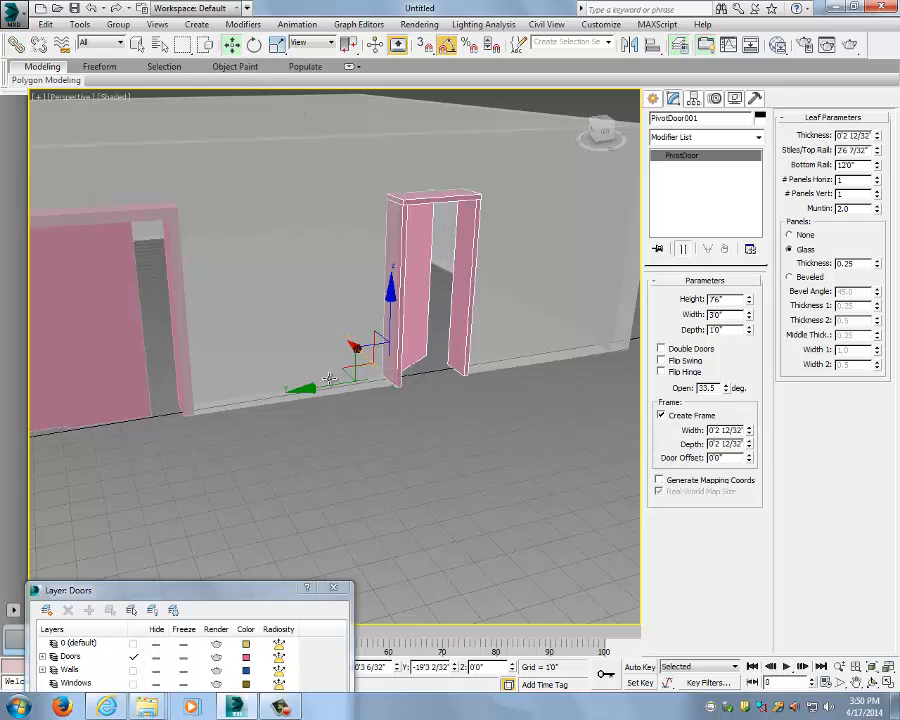
pyautogui.moveTo(329, 379); pyautogui.dragTo(305, 308)
pyautogui.moveTo(255, 399); pyautogui.dragTo(419, 329)
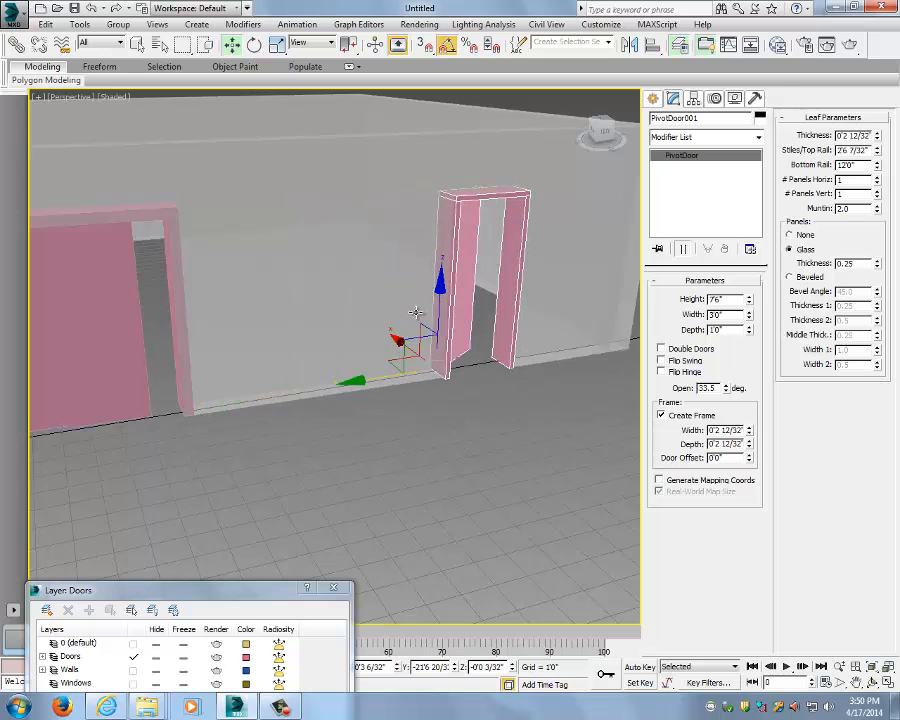
pyautogui.keyDown('alt'); pyautogui.moveTo(415, 322); pyautogui.dragTo(368, 317, button='middle'); pyautogui.keyUp('alt')
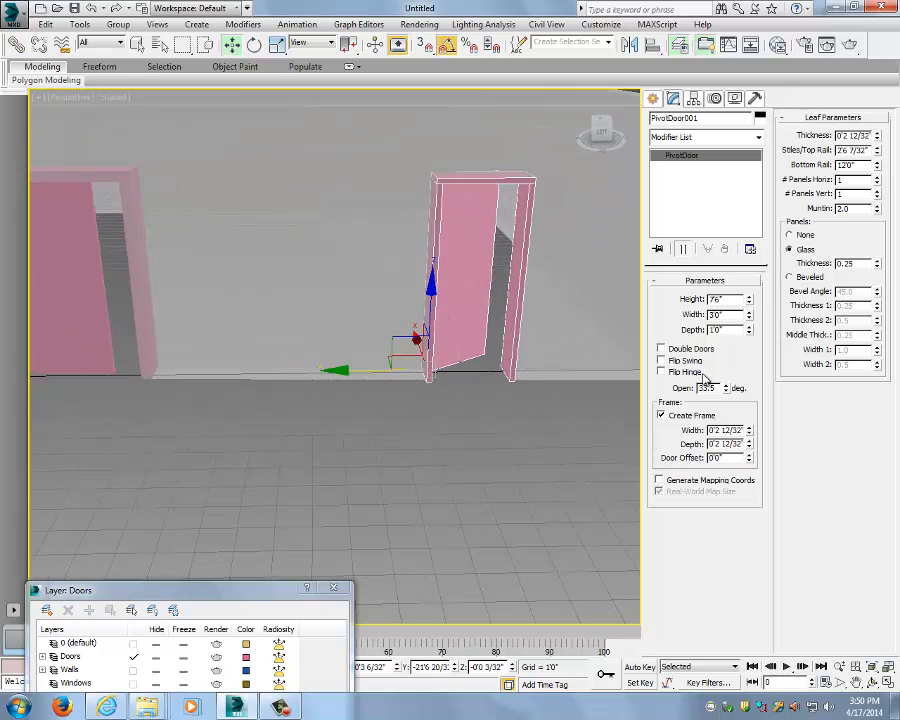
# - Set the pivot door's opening to 30 degrees and turn on both Flip Swing and Flip Hinge
pyautogui.moveTo(726, 391)
pyautogui.mouseDown()
pyautogui.moveTo(726, 378)
pyautogui.moveTo(726, 397)
pyautogui.mouseUp()
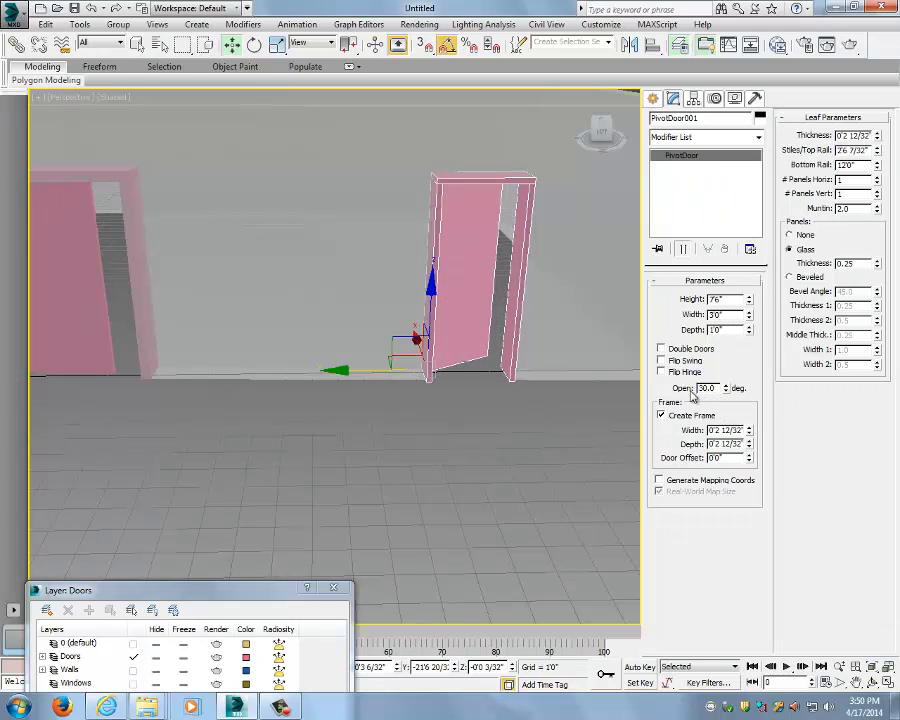
pyautogui.click(692, 366)
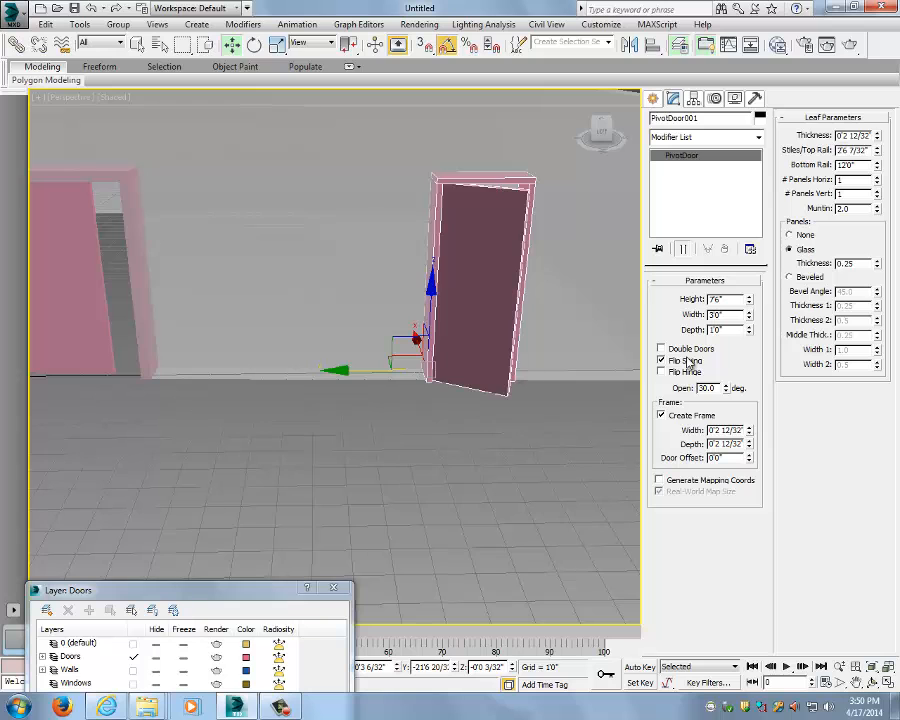
pyautogui.keyDown('alt'); pyautogui.moveTo(546, 410); pyautogui.dragTo(446, 394, button='middle'); pyautogui.keyUp('alt')
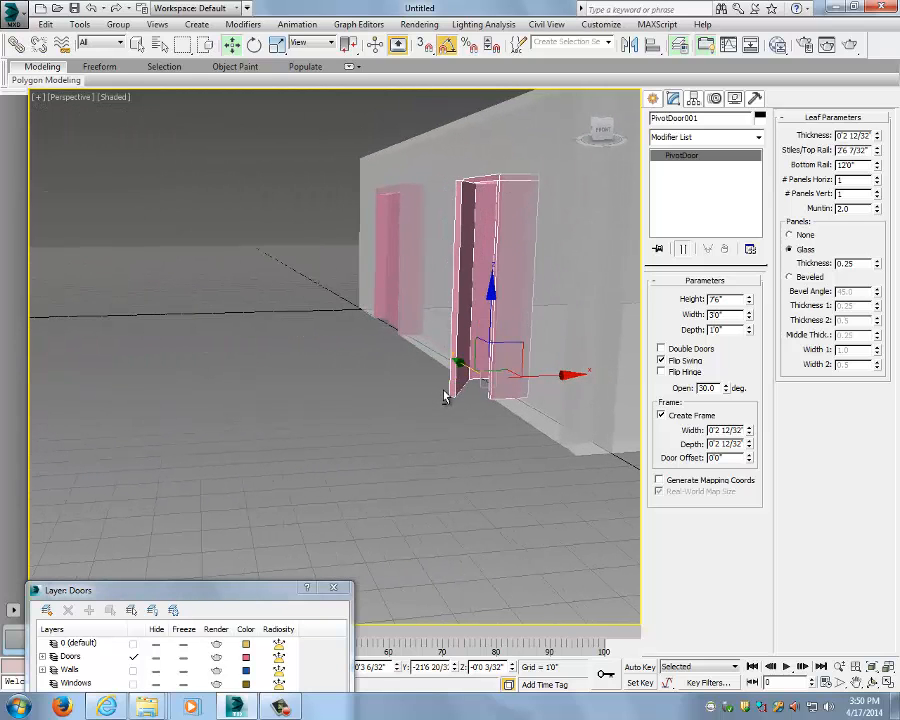
pyautogui.click(697, 374)
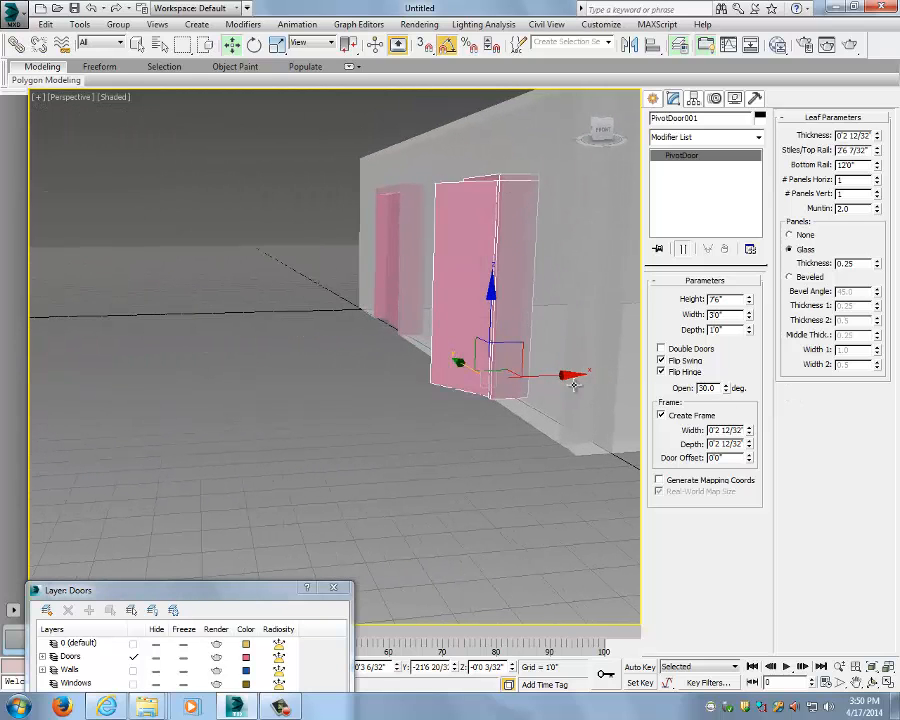
pyautogui.keyDown('alt'); pyautogui.moveTo(573, 384); pyautogui.dragTo(685, 389, button='middle'); pyautogui.keyUp('alt')
pyautogui.keyDown('alt'); pyautogui.moveTo(482, 273); pyautogui.dragTo(470, 298, button='middle'); pyautogui.keyUp('alt')
pyautogui.scroll(3, 497, 348)
pyautogui.scroll(-4, 497, 348)
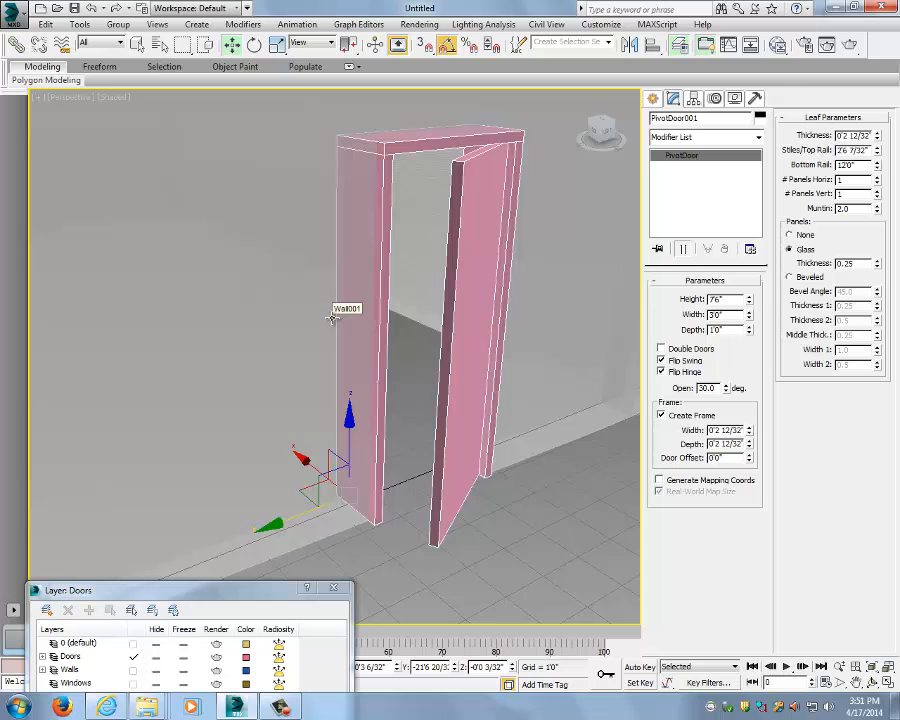
# - Deselect the pivot door and examine the room with its two doors and the adjoining side wall
pyautogui.moveTo(375, 287); pyautogui.dragTo(476, 311, button='middle')
pyautogui.scroll(-2, 418, 289)
pyautogui.scroll(-2, 456, 287)
pyautogui.scroll(-2, 454, 297)
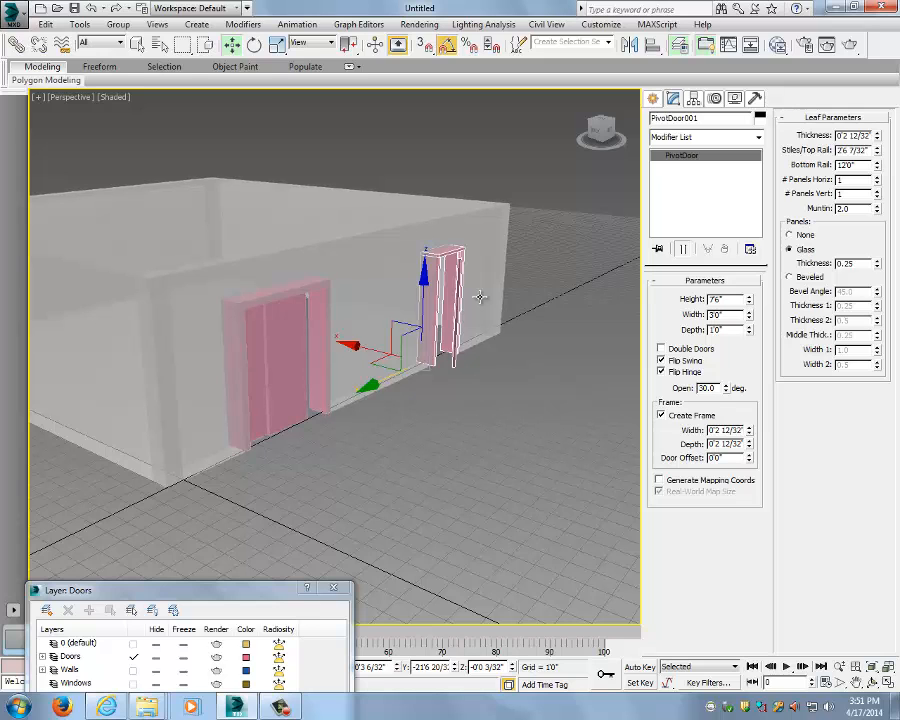
pyautogui.keyDown('alt'); pyautogui.moveTo(502, 281); pyautogui.dragTo(466, 287, button='middle'); pyautogui.keyUp('alt')
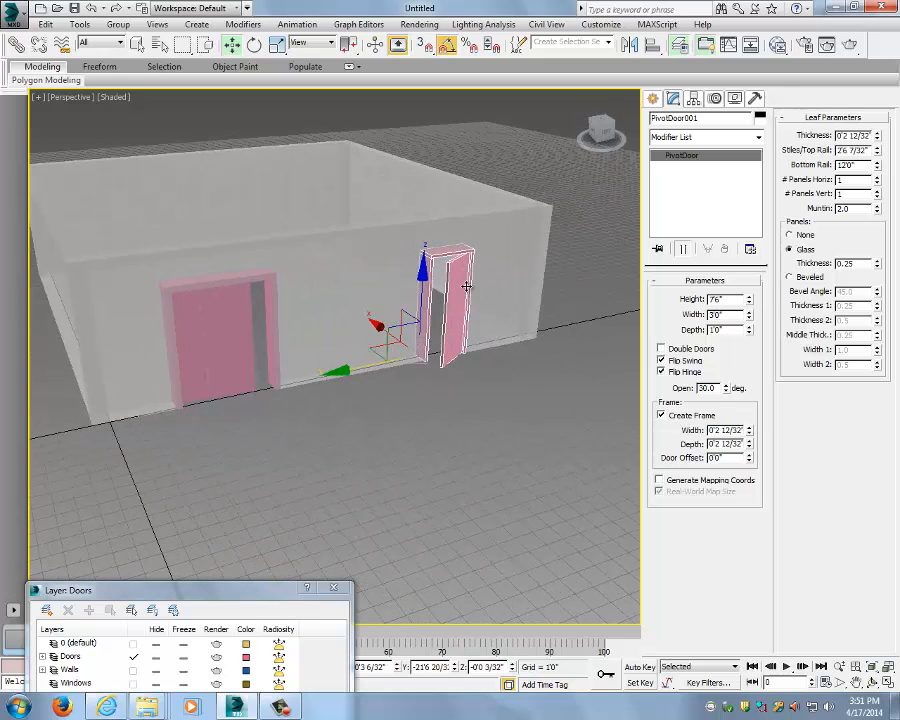
pyautogui.keyDown('alt'); pyautogui.moveTo(338, 401); pyautogui.dragTo(412, 441, button='middle'); pyautogui.keyUp('alt')
pyautogui.click(510, 345)
pyautogui.keyDown('alt'); pyautogui.moveTo(526, 449); pyautogui.dragTo(391, 317, button='middle'); pyautogui.keyUp('alt')
pyautogui.scroll(2, 445, 354)
pyautogui.moveTo(450, 357); pyautogui.dragTo(540, 338, button='middle')
pyautogui.click(538, 402)
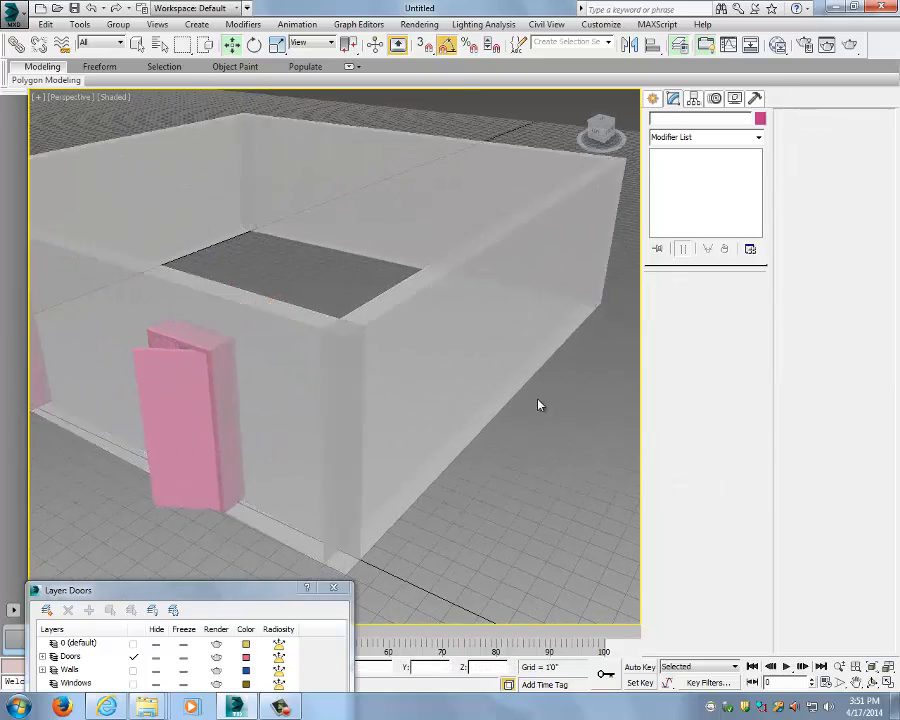
# - Bring the layer list fully into view and make Windows the current layer
pyautogui.scroll(-4, 537, 400)
pyautogui.scroll(-2, 510, 392)
pyautogui.moveTo(508, 391); pyautogui.dragTo(430, 354, button='middle')
pyautogui.scroll(-2, 428, 353)
pyautogui.scroll(4, 424, 352)
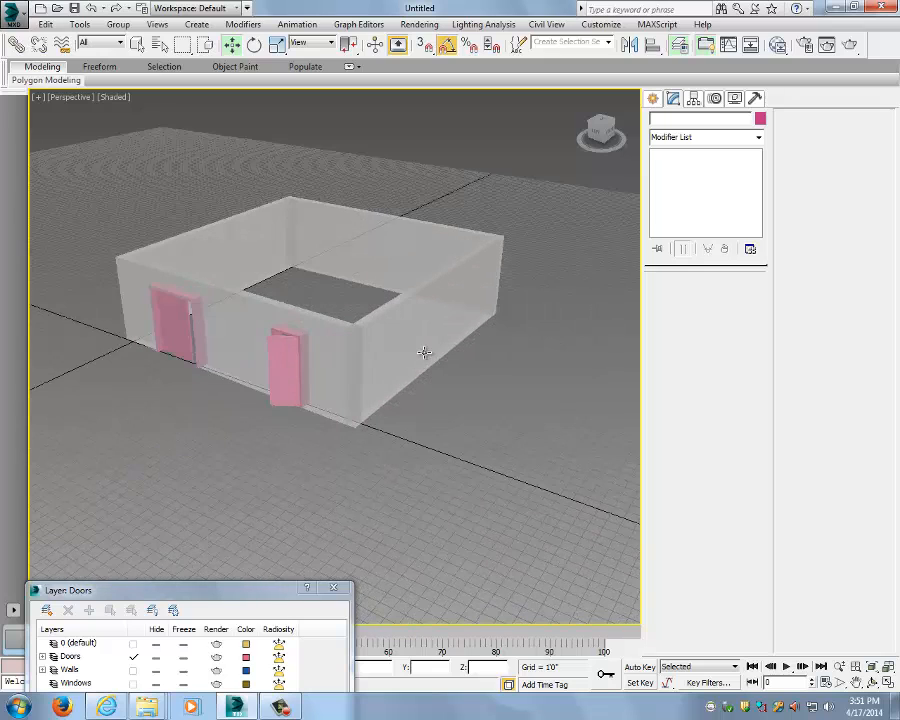
pyautogui.moveTo(226, 590); pyautogui.dragTo(223, 371)
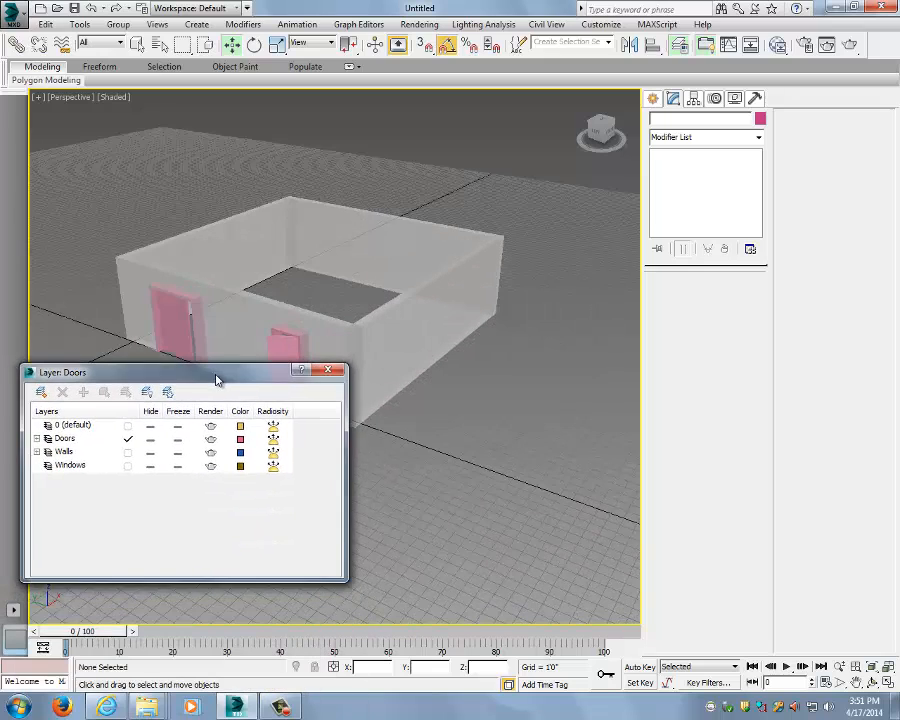
pyautogui.click(128, 466)
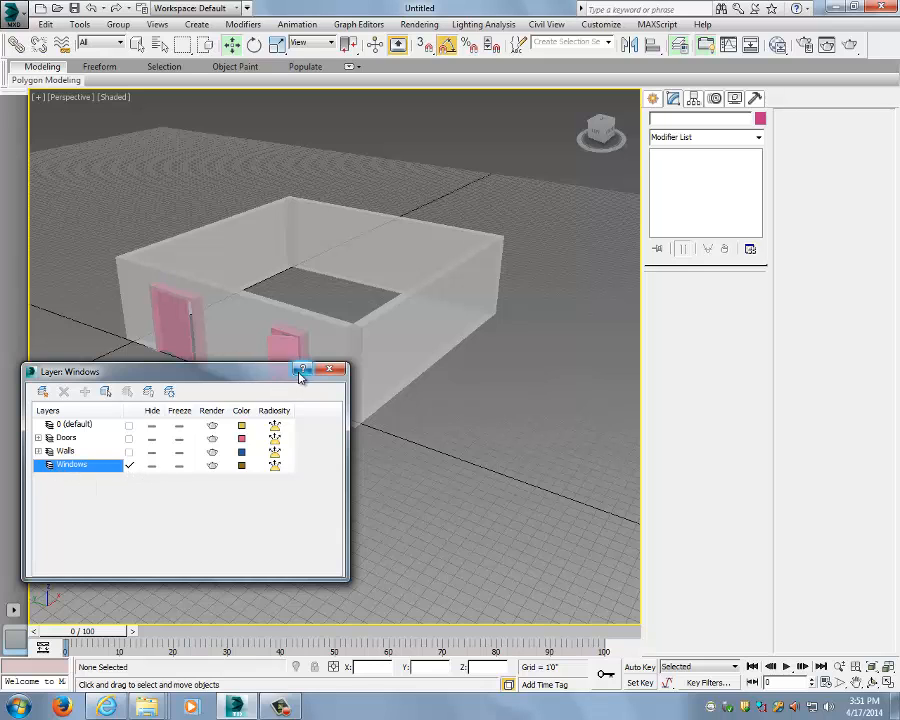
# - Move the layer list clear of the room and switch object creation to the Windows category
pyautogui.moveTo(279, 370); pyautogui.dragTo(261, 645)
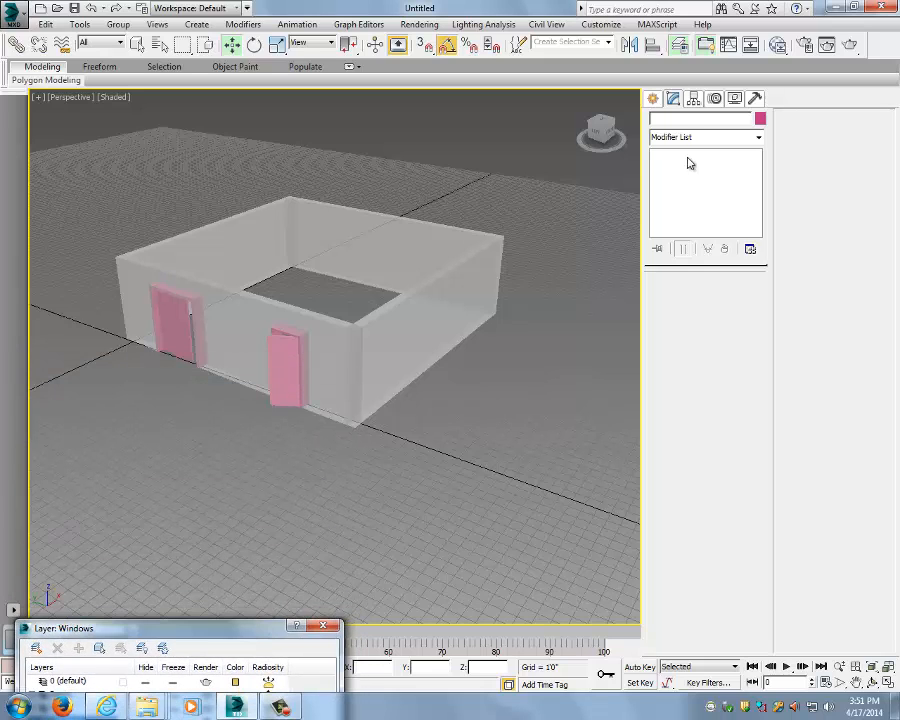
pyautogui.click(652, 98)
pyautogui.click(698, 141)
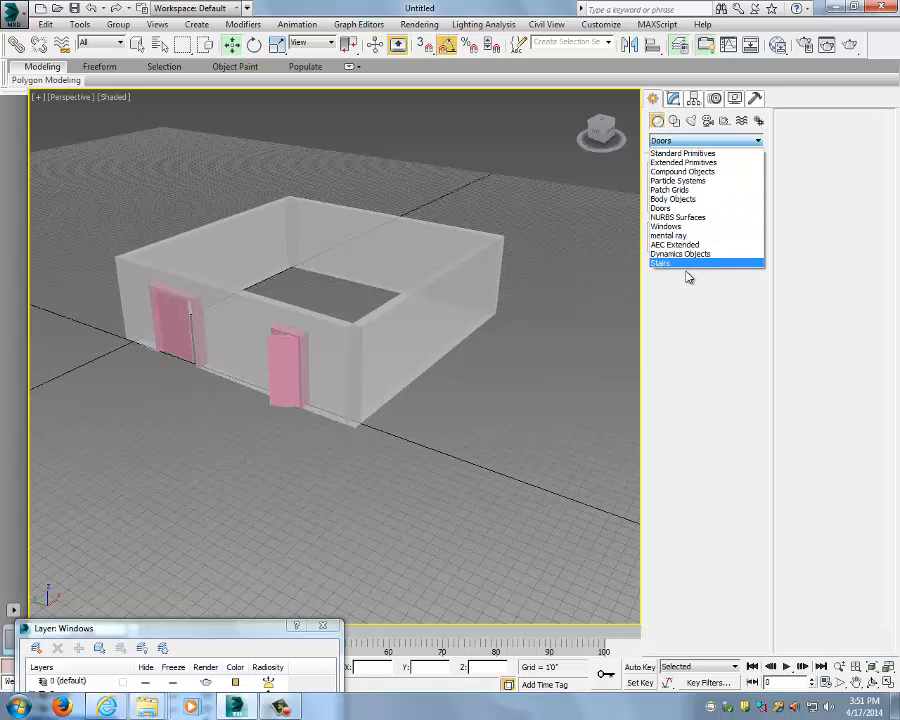
pyautogui.click(680, 228)
pyautogui.keyDown('alt'); pyautogui.moveTo(597, 293); pyautogui.dragTo(475, 106, button='middle'); pyautogui.keyUp('alt')
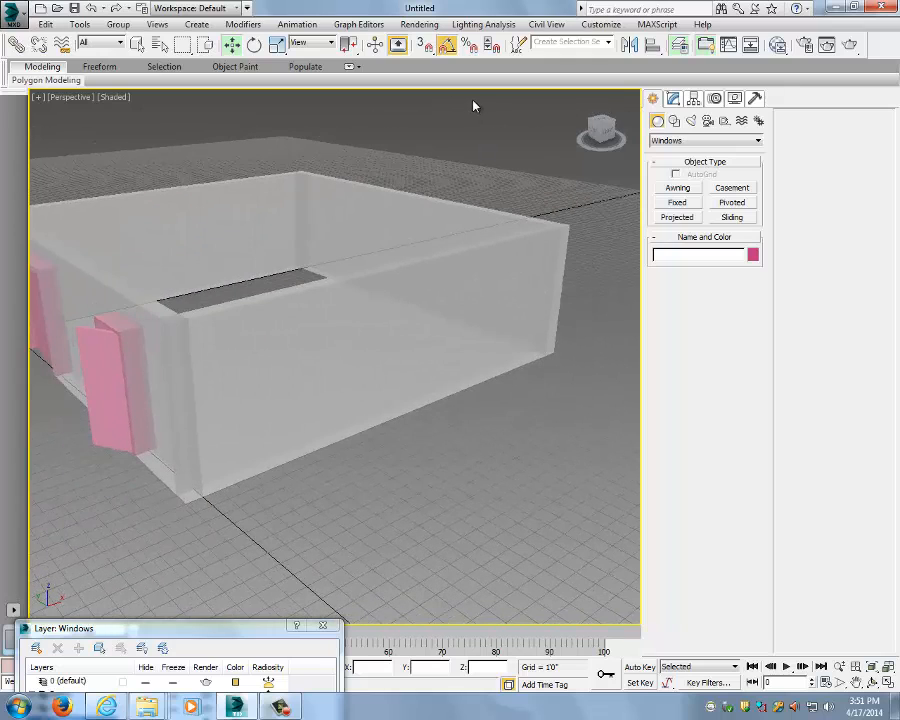
# - Change the snap type from Grid Points to Edge/Segment and turn on 3D snapping
pyautogui.rightClick(423, 44)
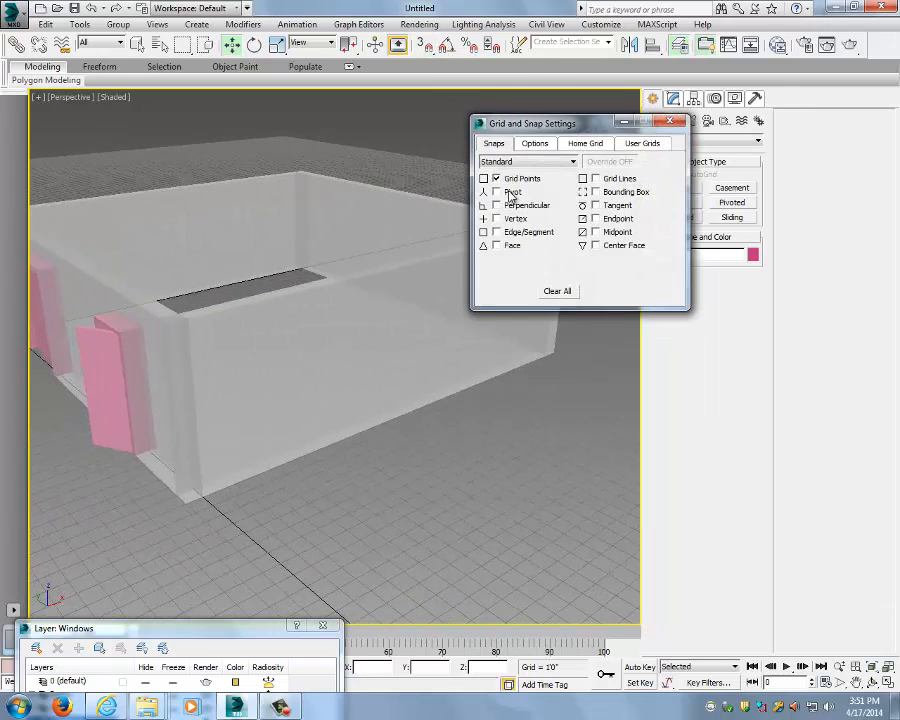
pyautogui.click(508, 179)
pyautogui.click(671, 122)
pyautogui.keyDown('alt'); pyautogui.moveTo(396, 332); pyautogui.dragTo(452, 395, button='middle'); pyautogui.keyUp('alt')
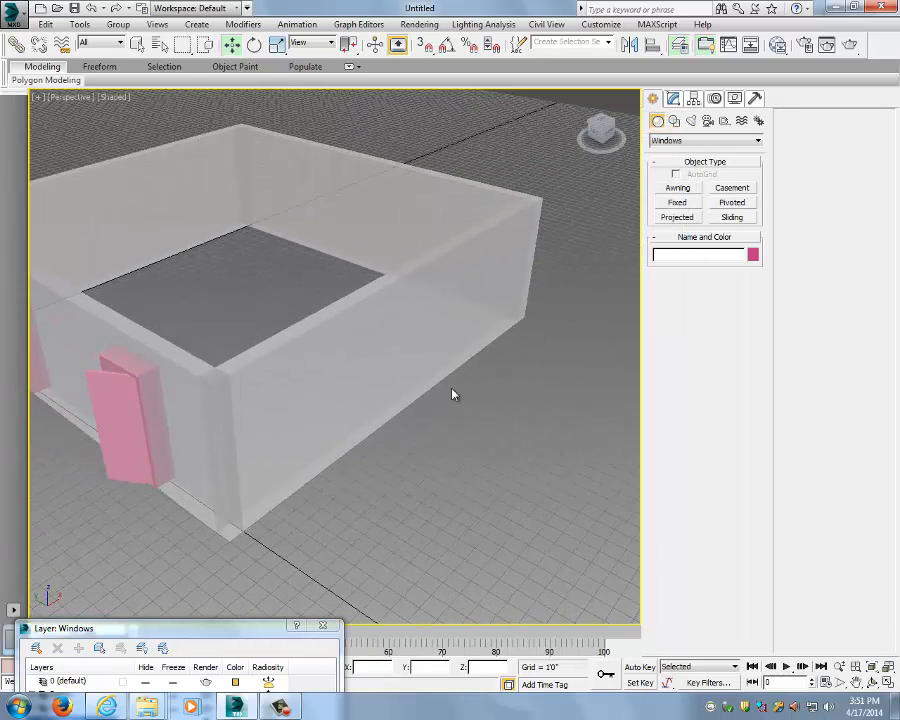
pyautogui.scroll(8, 452, 395)
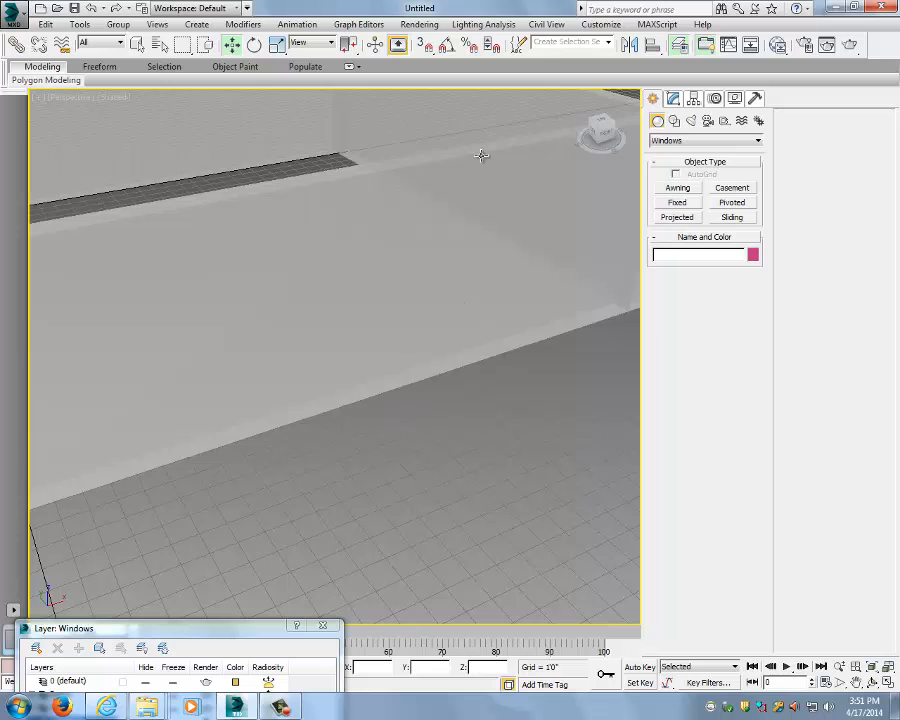
pyautogui.click(424, 45)
pyautogui.moveTo(243, 437); pyautogui.dragTo(310, 418)
pyautogui.hotkey('ctrl', 'z')
pyautogui.keyDown('alt'); pyautogui.moveTo(387, 420); pyautogui.dragTo(477, 410, button='middle'); pyautogui.keyUp('alt')
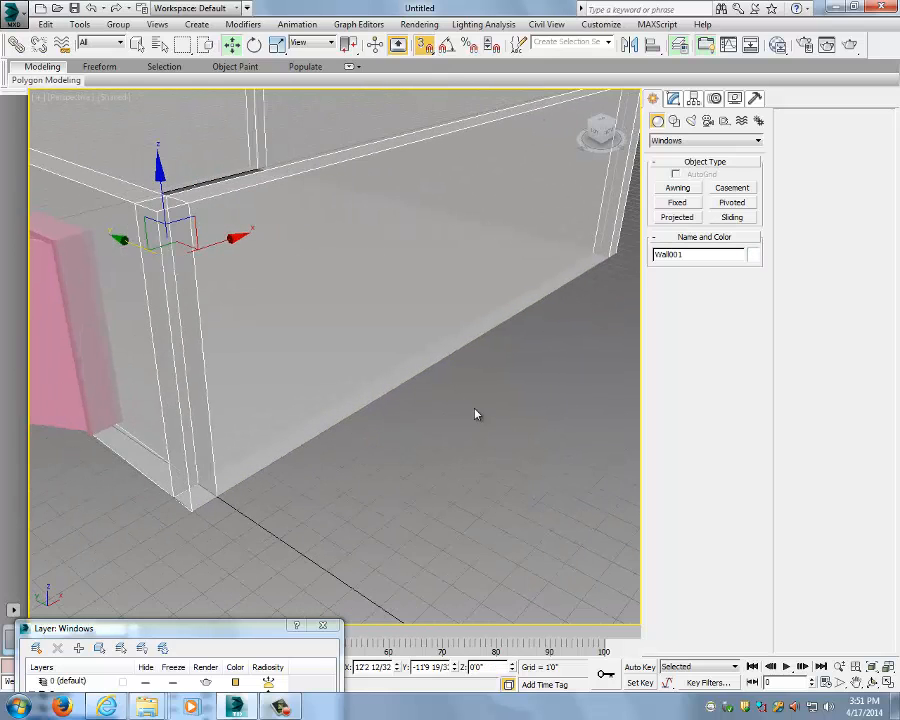
pyautogui.click(509, 396)
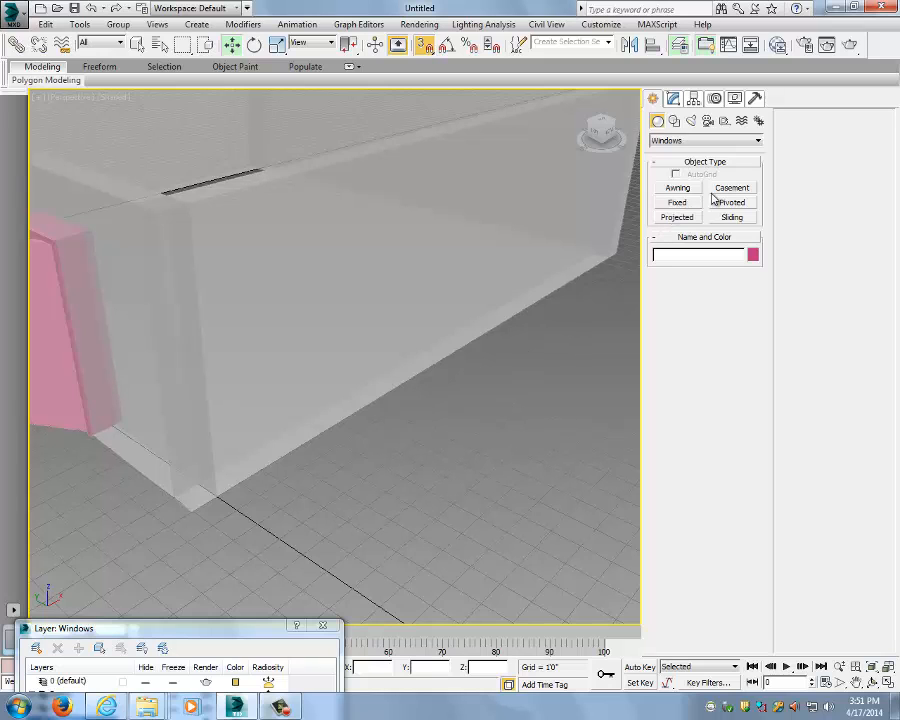
# - Create a sliding window along the side wall's base edge, about 6'8" wide, 1' deep and 7' high
pyautogui.keyDown('alt'); pyautogui.moveTo(571, 241); pyautogui.dragTo(537, 302, button='middle'); pyautogui.keyUp('alt')
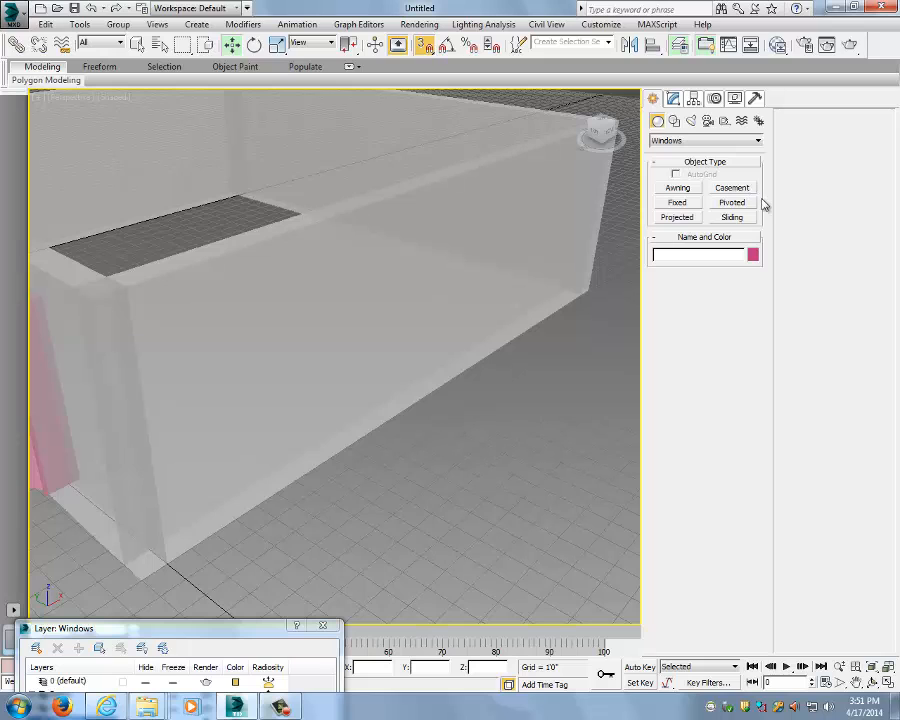
pyautogui.click(746, 218)
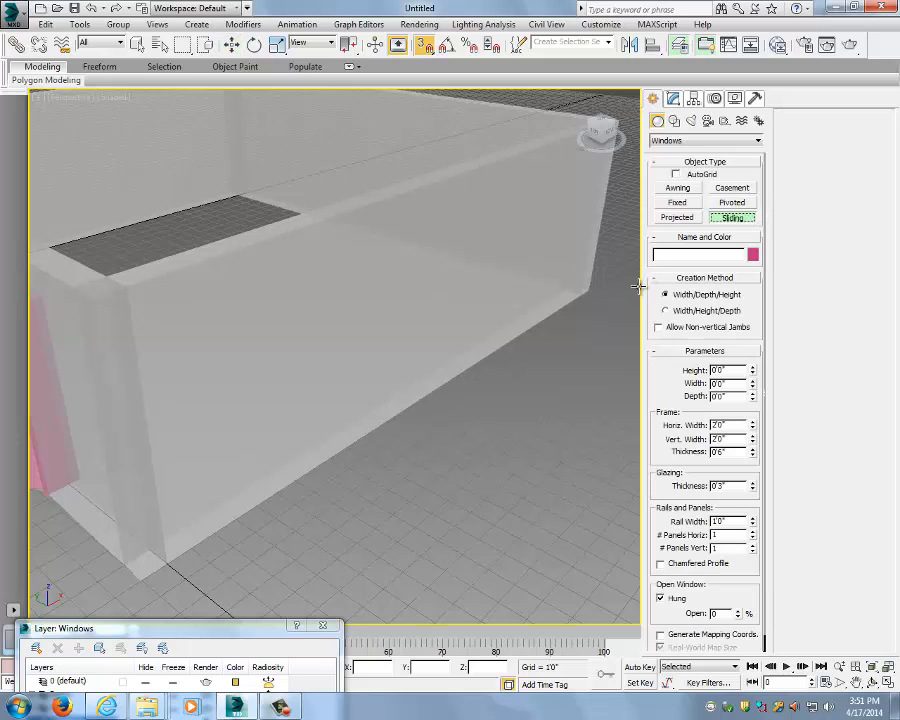
pyautogui.moveTo(345, 454); pyautogui.dragTo(430, 402)
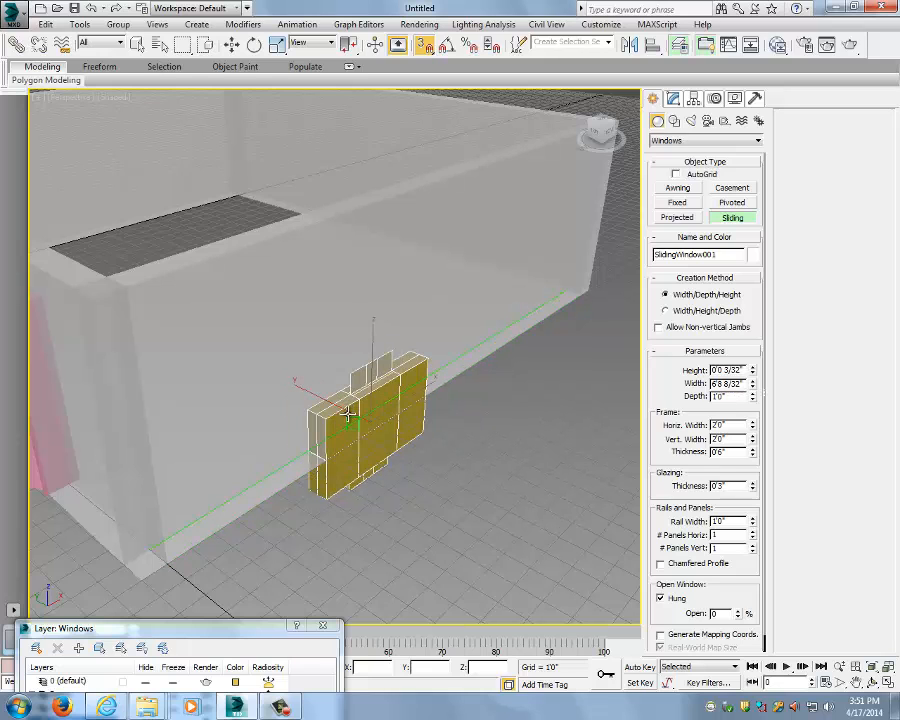
pyautogui.click(356, 350)
pyautogui.click(362, 263)
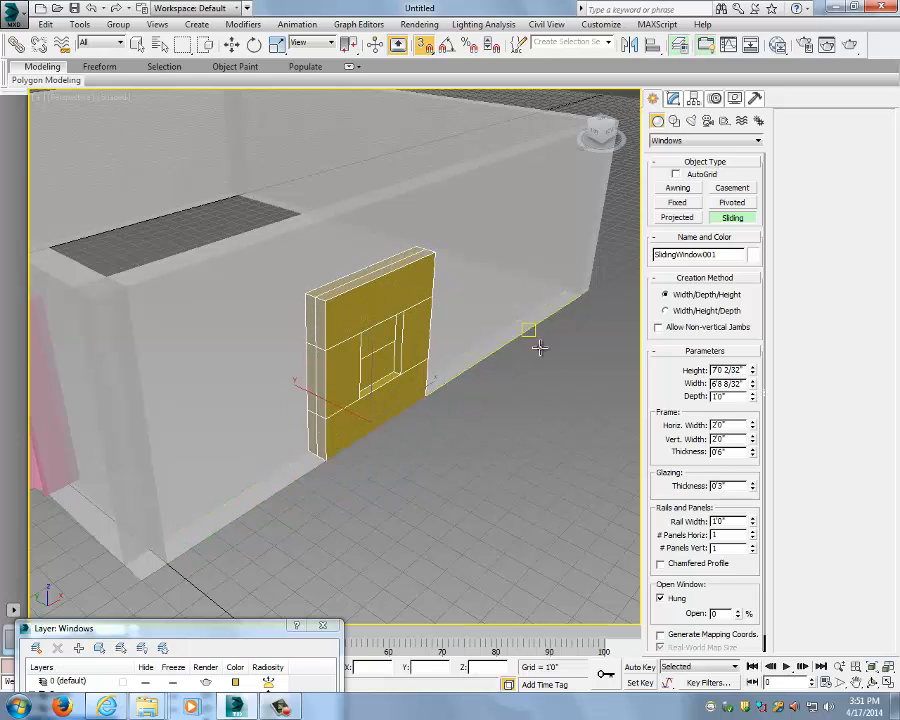
# - Turn off snapping and raise the sliding window along the side wall to about Z 2'1"
pyautogui.press('w')
pyautogui.keyDown('alt'); pyautogui.moveTo(546, 398); pyautogui.dragTo(410, 358, button='middle'); pyautogui.keyUp('alt')
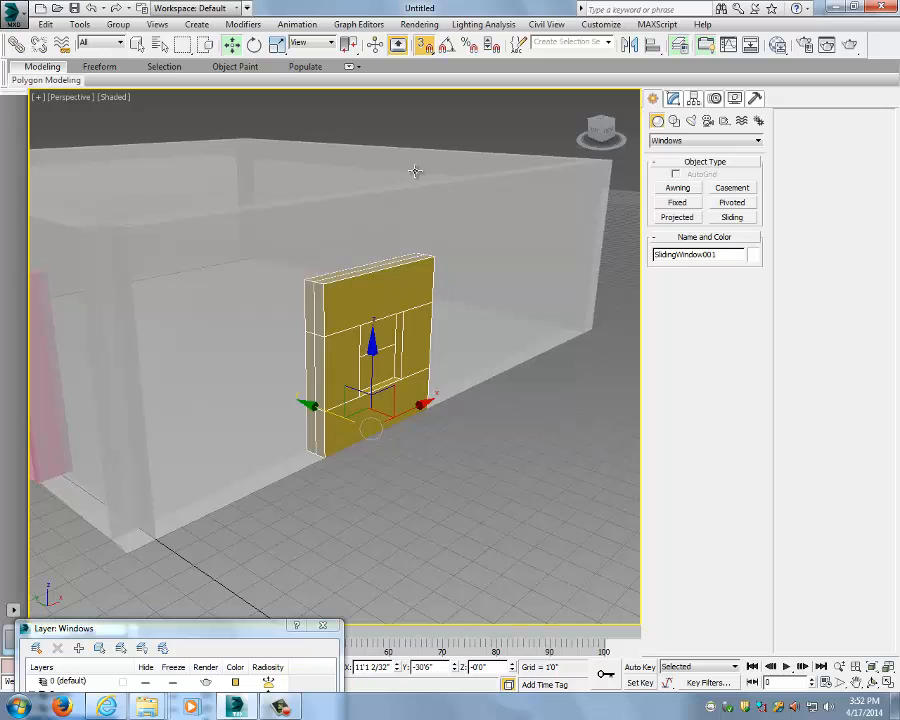
pyautogui.press('s')
pyautogui.moveTo(376, 347); pyautogui.dragTo(377, 302)
pyautogui.keyDown('alt'); pyautogui.moveTo(484, 301); pyautogui.dragTo(323, 243, button='middle'); pyautogui.keyUp('alt')
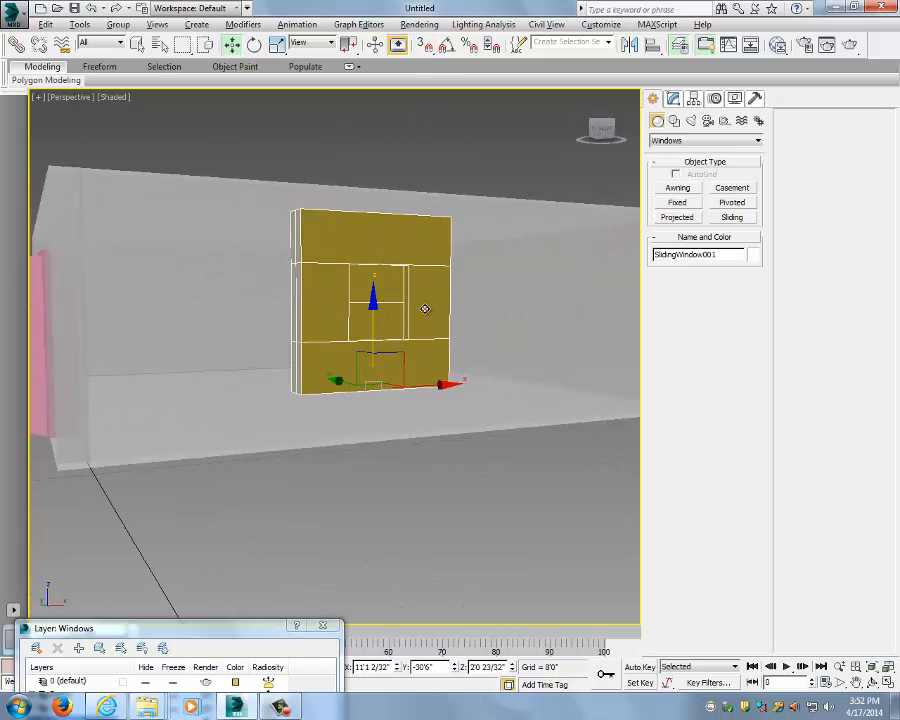
pyautogui.keyDown('alt'); pyautogui.moveTo(424, 309); pyautogui.dragTo(420, 264, button='middle'); pyautogui.keyUp('alt')
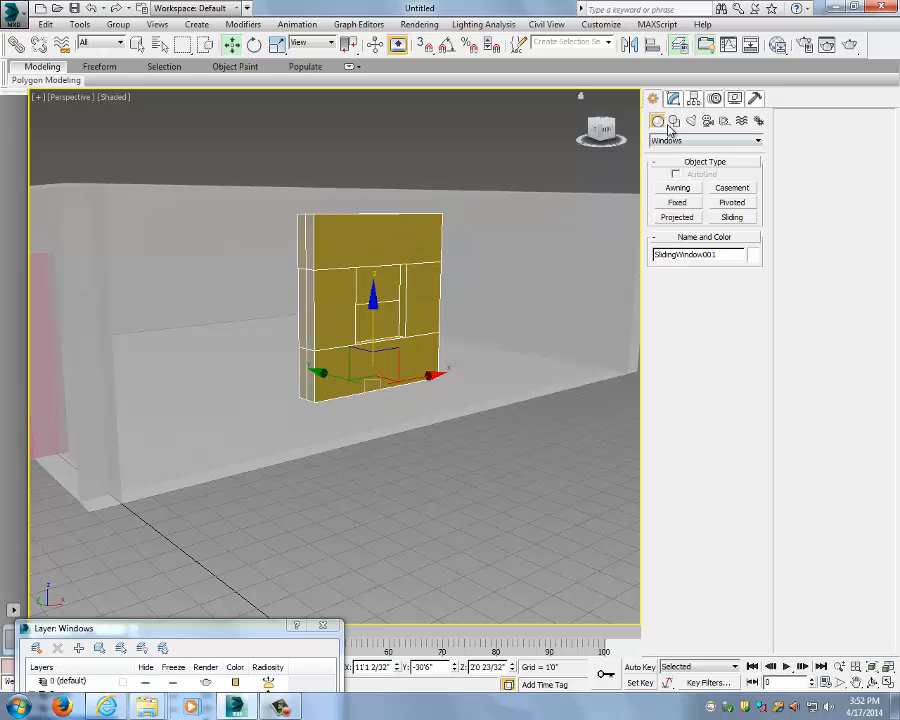
# - Check which snap type is active in the grid and snap settings
pyautogui.keyDown('alt'); pyautogui.moveTo(452, 228); pyautogui.dragTo(491, 202, button='middle'); pyautogui.keyUp('alt')
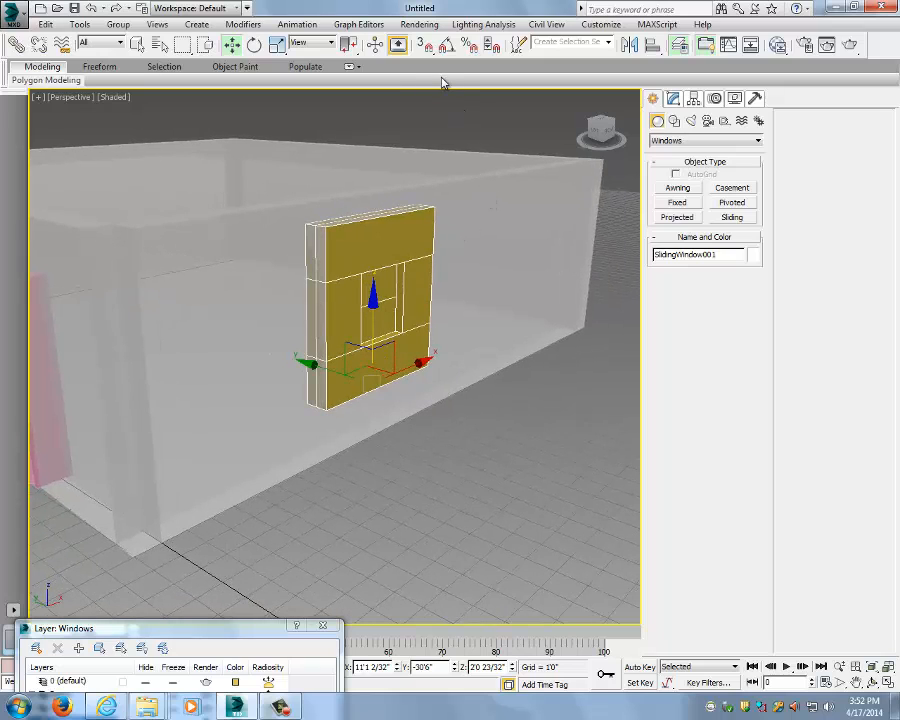
pyautogui.rightClick(425, 46)
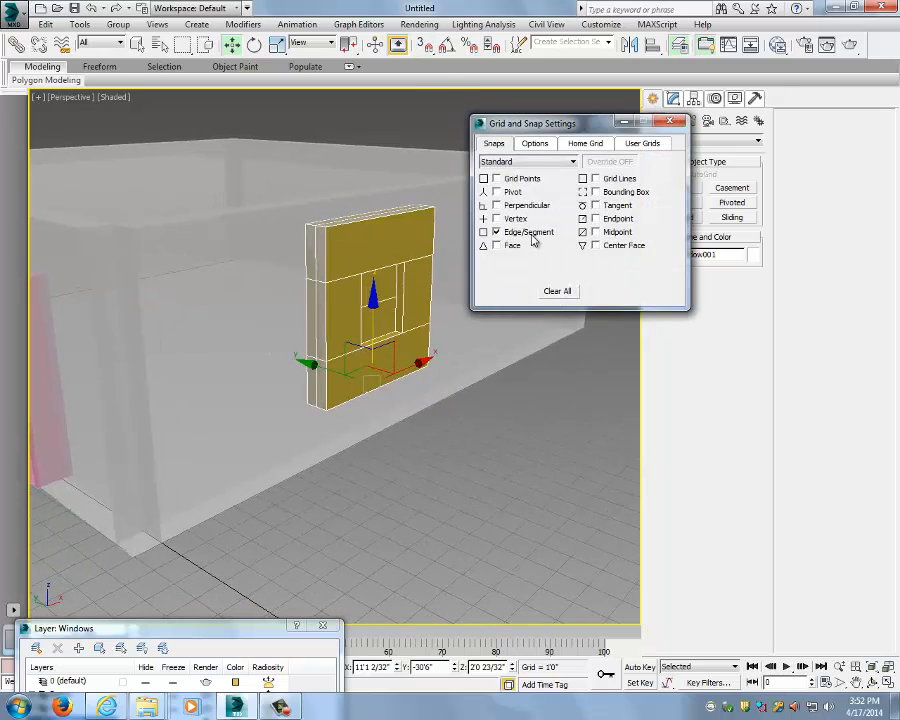
pyautogui.click(672, 123)
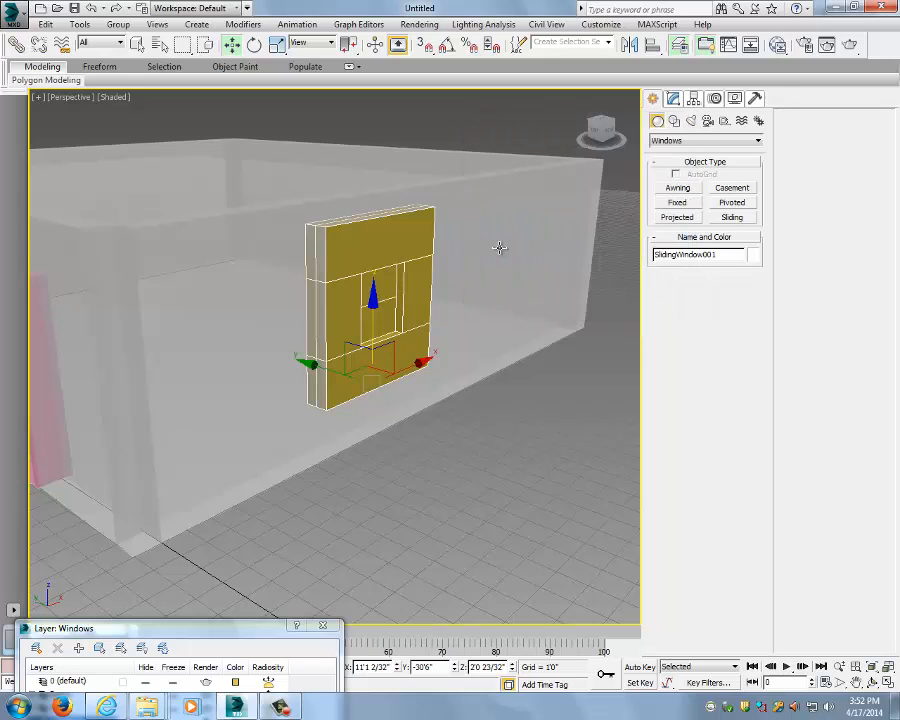
# - Try a height of 3' for the sliding window, and set it to 4'
pyautogui.click(673, 98)
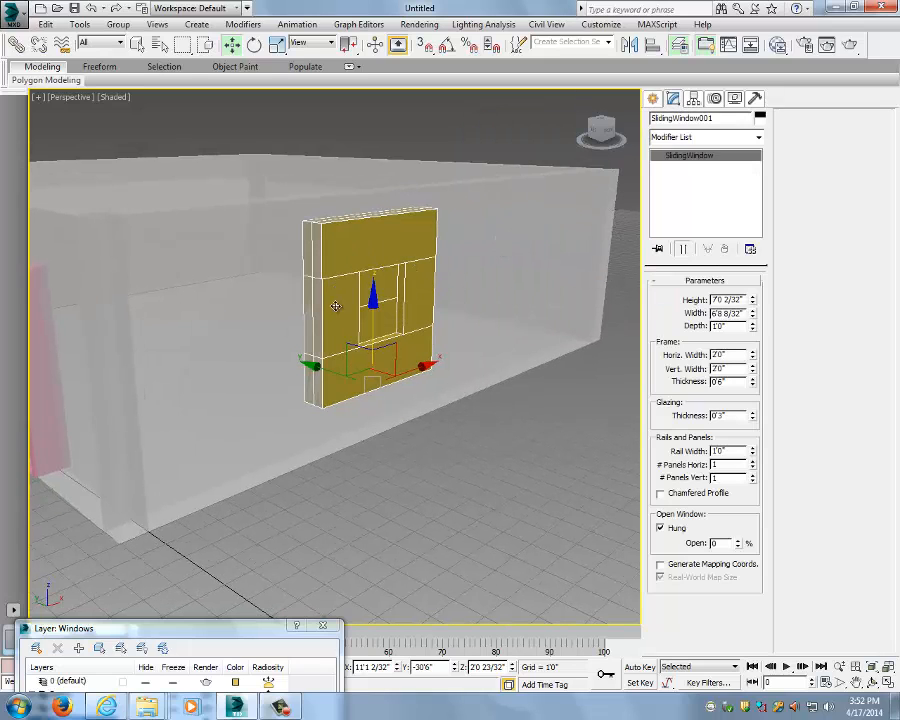
pyautogui.click(734, 299)
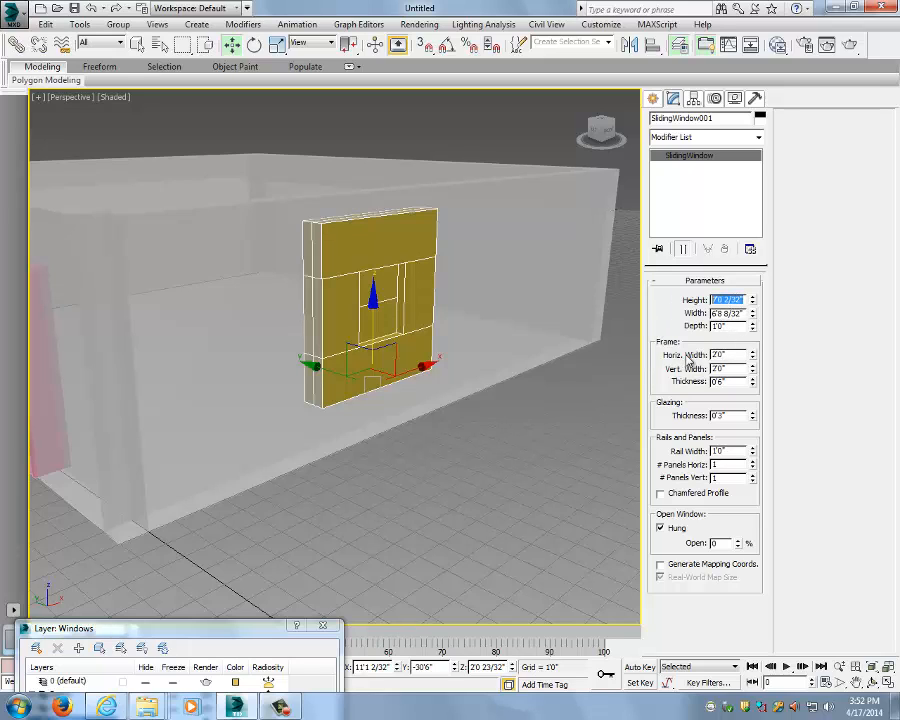
pyautogui.write("3'")
pyautogui.press('Return')
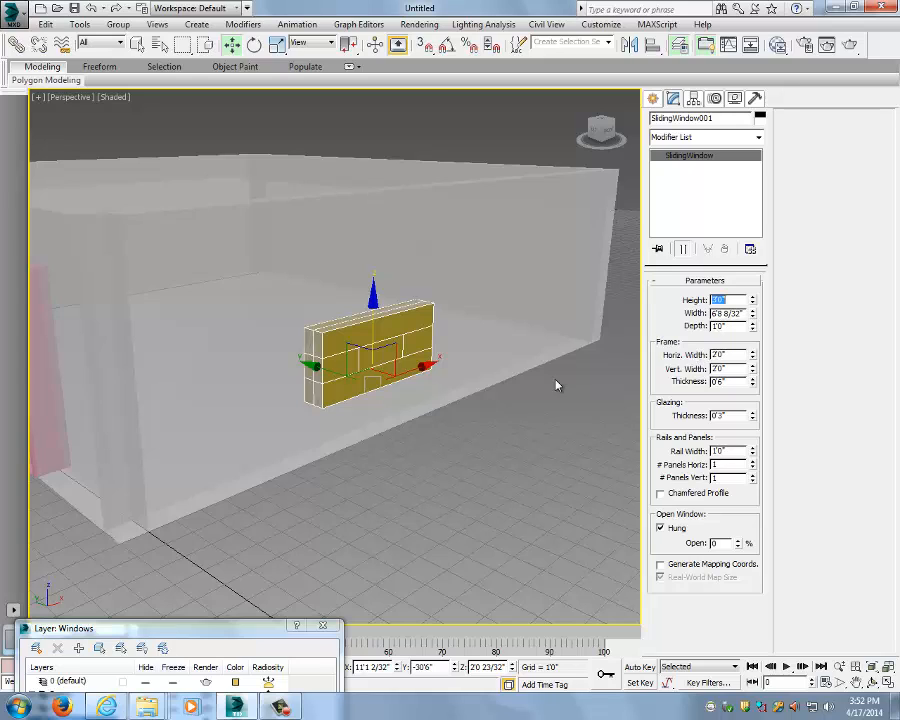
pyautogui.write('4')
pyautogui.press('Return')
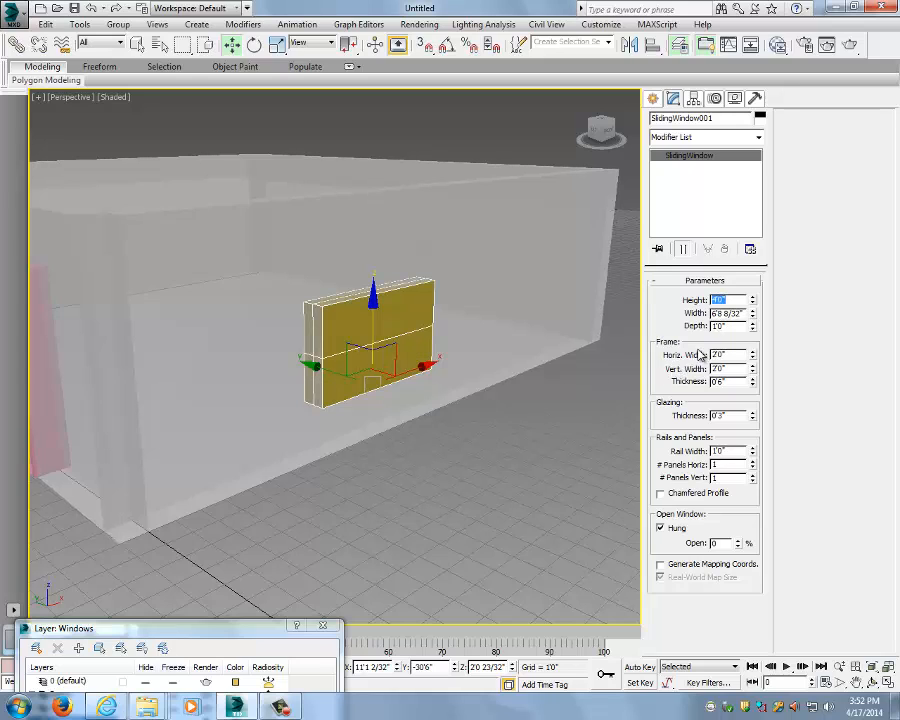
# - Set the sliding window's width to 4' and its depth to 1'
pyautogui.press('Tab')
pyautogui.write('4')
pyautogui.press('Return')
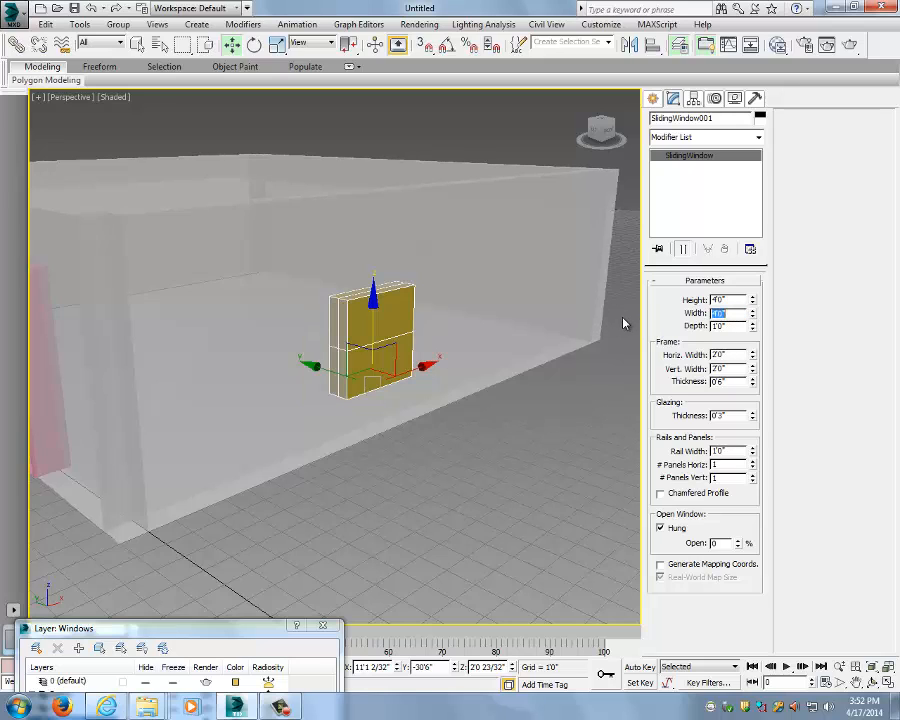
pyautogui.click(734, 327)
pyautogui.write('1')
pyautogui.press('Return')
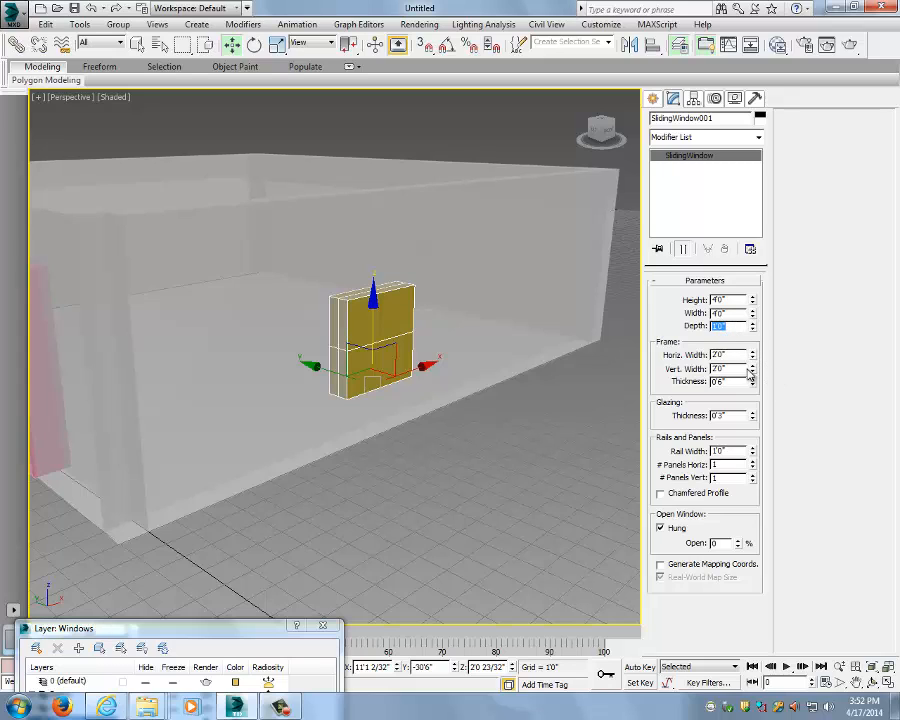
# - Open the horizontal width of the sliding window's frame for editing
pyautogui.press('Tab')
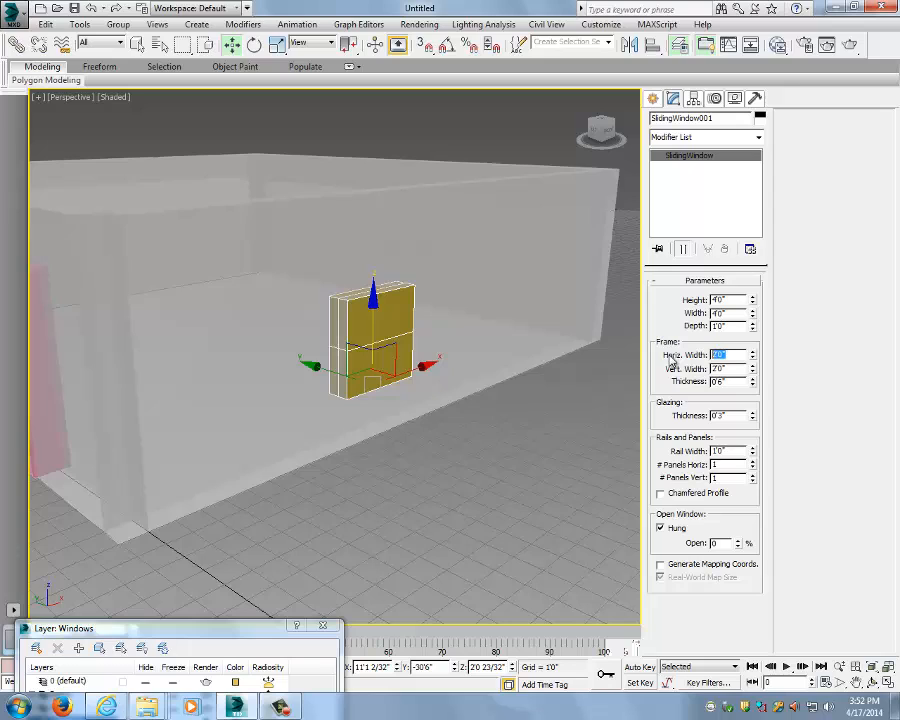